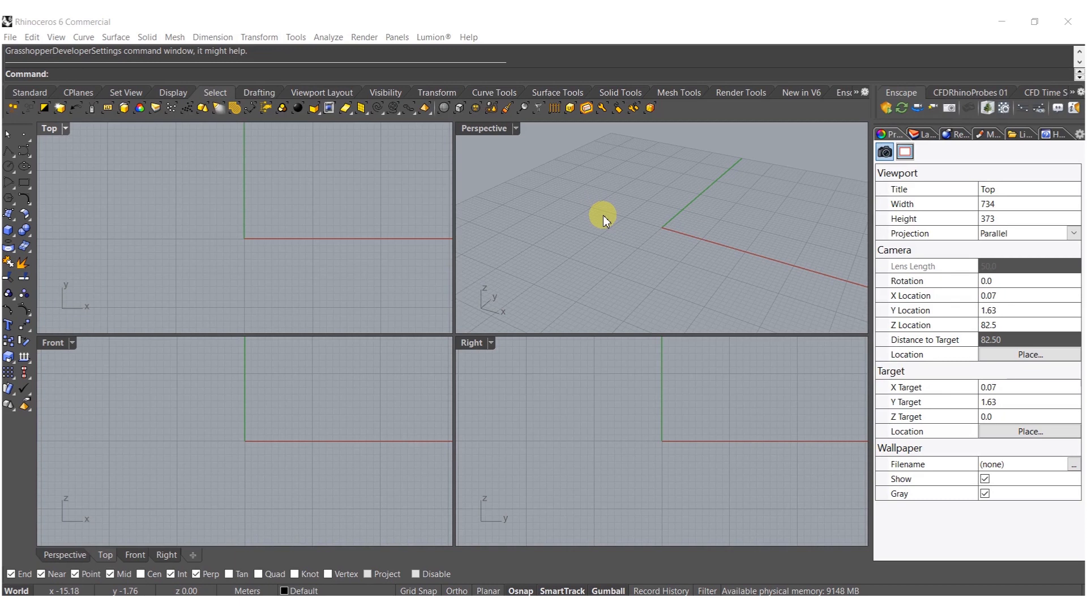
# Step: Launch Grasshopper from Rhino by entering the Grasshopper command
pyautogui.click(603, 216)
pyautogui.write('Grasshopper')
pyautogui.press('Return')
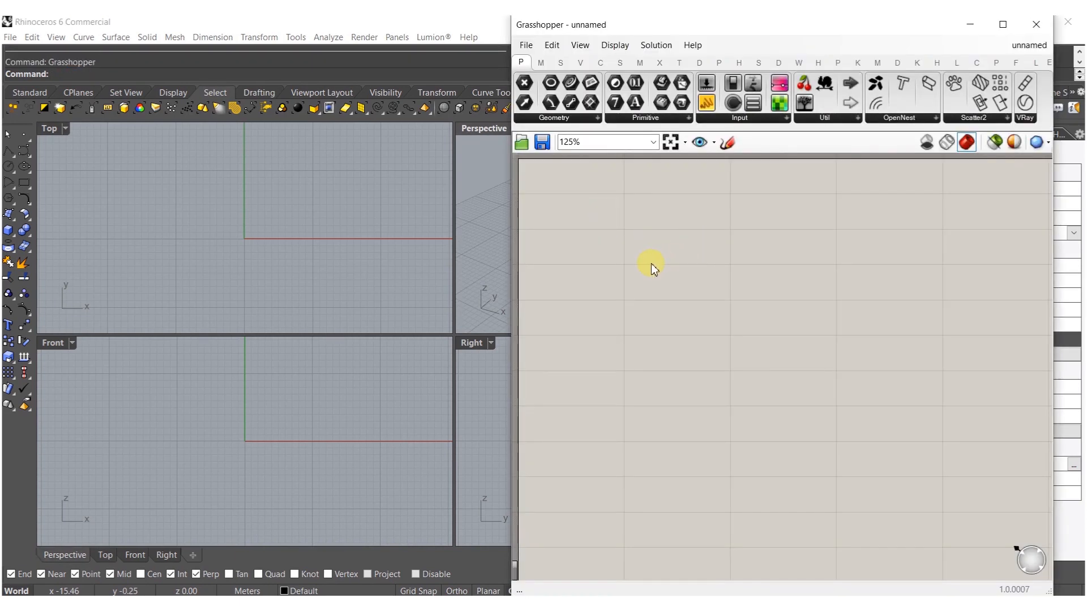
# Step: Add a Box component with B, X, Y and Z inputs to the empty canvas
pyautogui.doubleClick(651, 264)
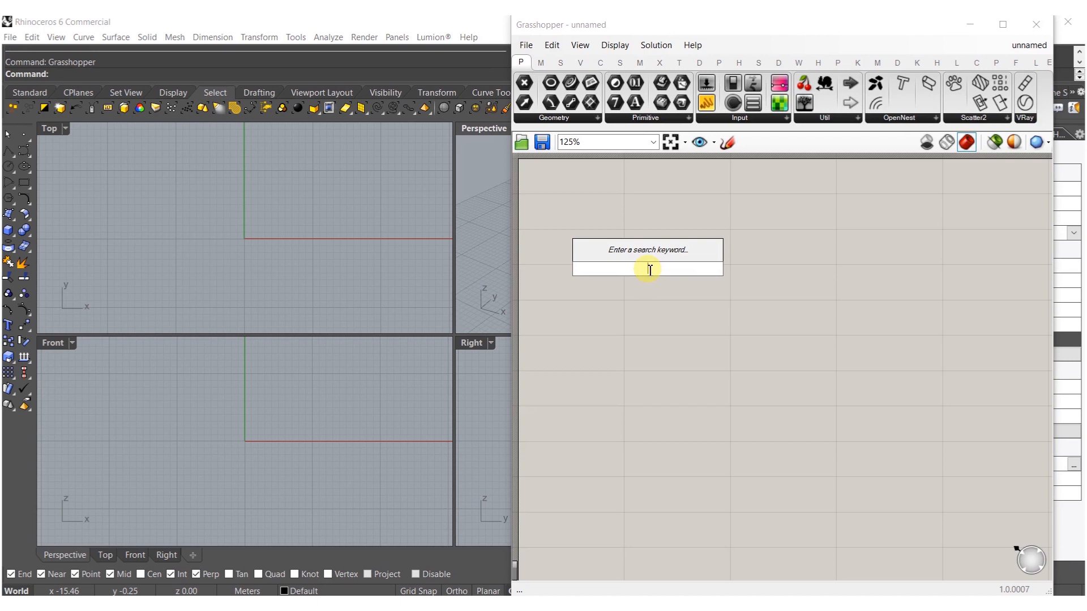
pyautogui.write('box')
pyautogui.click(573, 220)
pyautogui.moveTo(646, 266); pyautogui.dragTo(676, 270)
# Step: Add a number slider set to 15.5 and connect it to the Box component's X, Y and Z inputs
pyautogui.doubleClick(592, 290)
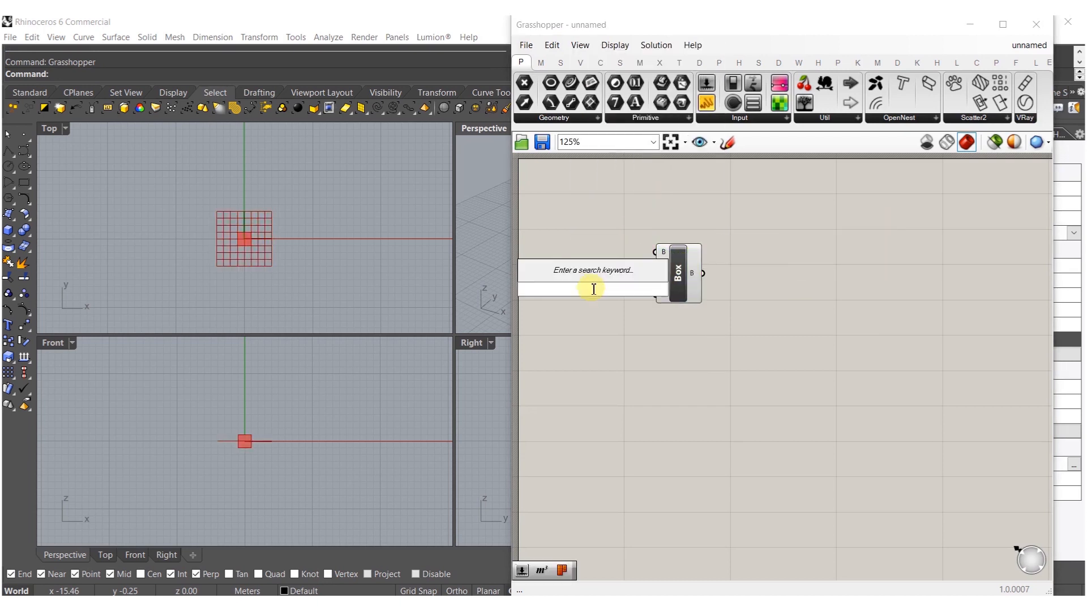
pyautogui.write('15.5')
pyautogui.press('Return')
pyautogui.moveTo(623, 290)
pyautogui.mouseDown()
pyautogui.moveTo(607, 277)
pyautogui.moveTo(655, 266)
pyautogui.moveTo(655, 294)
pyautogui.moveTo(620, 284)
pyautogui.mouseUp()
pyautogui.click(908, 257)
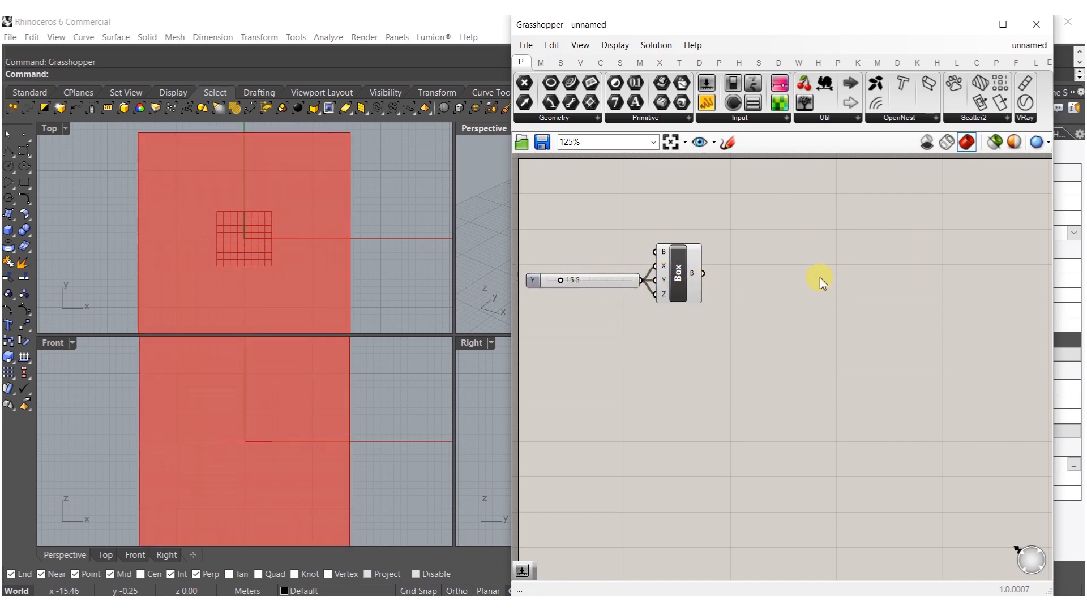
# Step: Add a Populate 3D component and connect the Box output to its region input
pyautogui.doubleClick(753, 280)
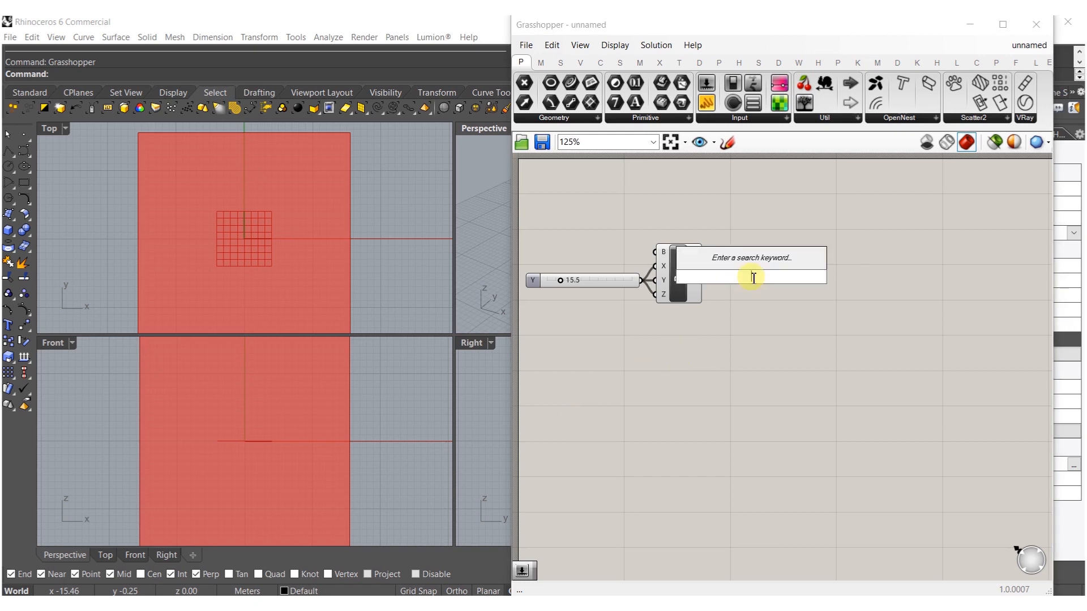
pyautogui.write('pop')
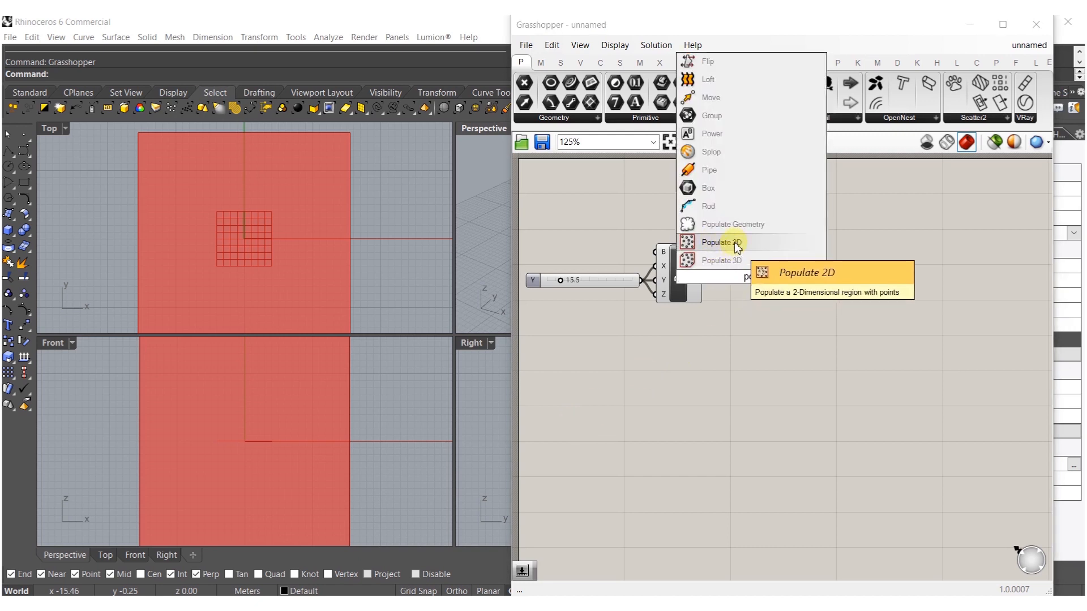
pyautogui.click(736, 260)
pyautogui.moveTo(727, 255); pyautogui.dragTo(703, 273)
pyautogui.click(751, 275)
# Step: Duplicate the Populate 3D component directly below the original, keeping its region connection to the Box
pyautogui.click(719, 369)
pyautogui.doubleClick(689, 355)
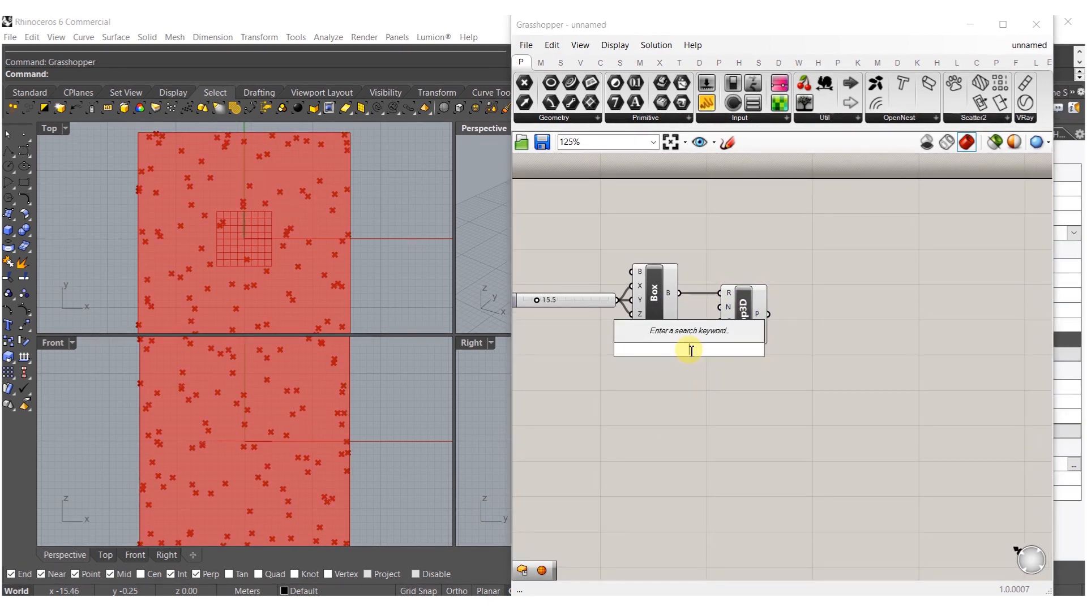
pyautogui.press('Escape')
pyautogui.keyDown('alt'); pyautogui.moveTo(743, 331); pyautogui.dragTo(740, 397); pyautogui.keyUp('alt')
pyautogui.click(688, 403)
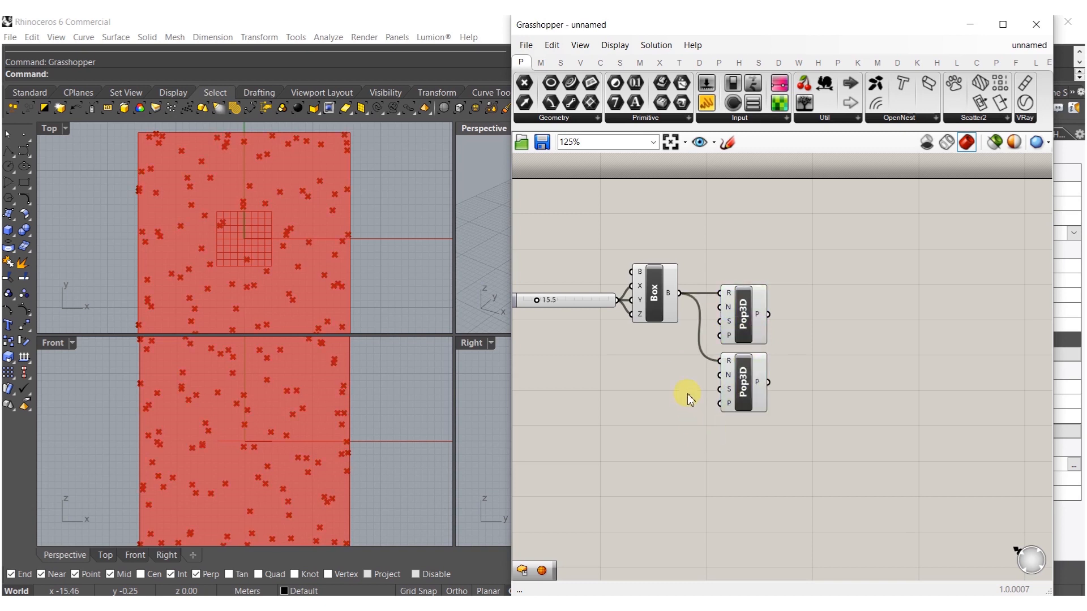
# Step: Connect a new slider set to 2 to the lower Populate 3D's seed input and move both Populate 3D components farther from the Box
pyautogui.doubleClick(689, 397)
pyautogui.write('2')
pyautogui.press('Return')
pyautogui.moveTo(702, 392); pyautogui.dragTo(720, 390)
pyautogui.moveTo(815, 489); pyautogui.dragTo(686, 282)
pyautogui.keyDown('shift'); pyautogui.click(695, 390); pyautogui.keyUp('shift')
pyautogui.moveTo(734, 380); pyautogui.dragTo(820, 380)
# Step: Add two number sliders set to 1200 and 5 between the Box and the Populate 3D components
pyautogui.doubleClick(710, 342)
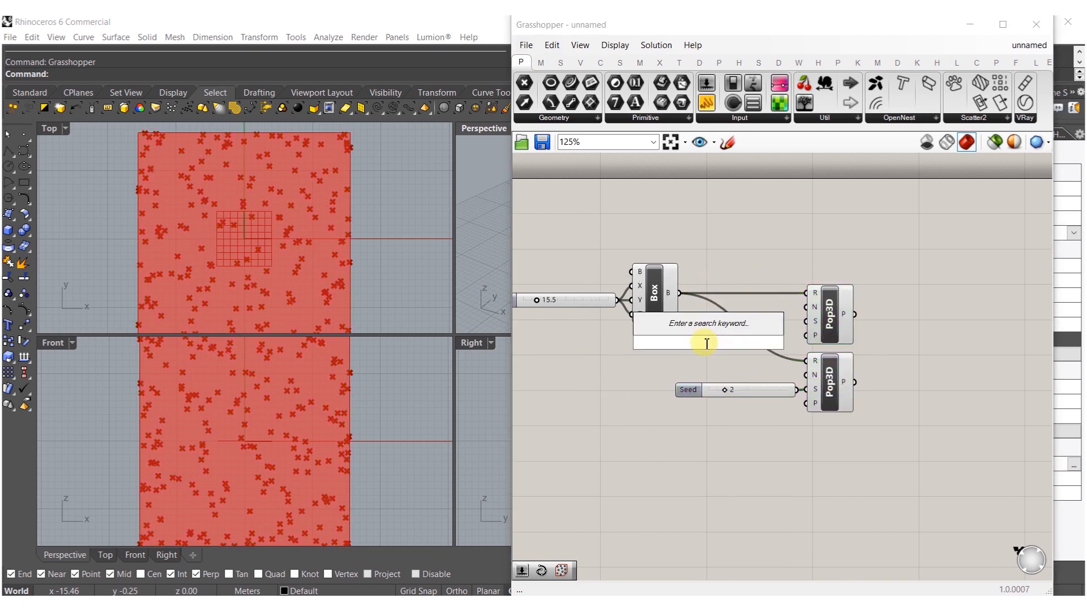
pyautogui.write('12')
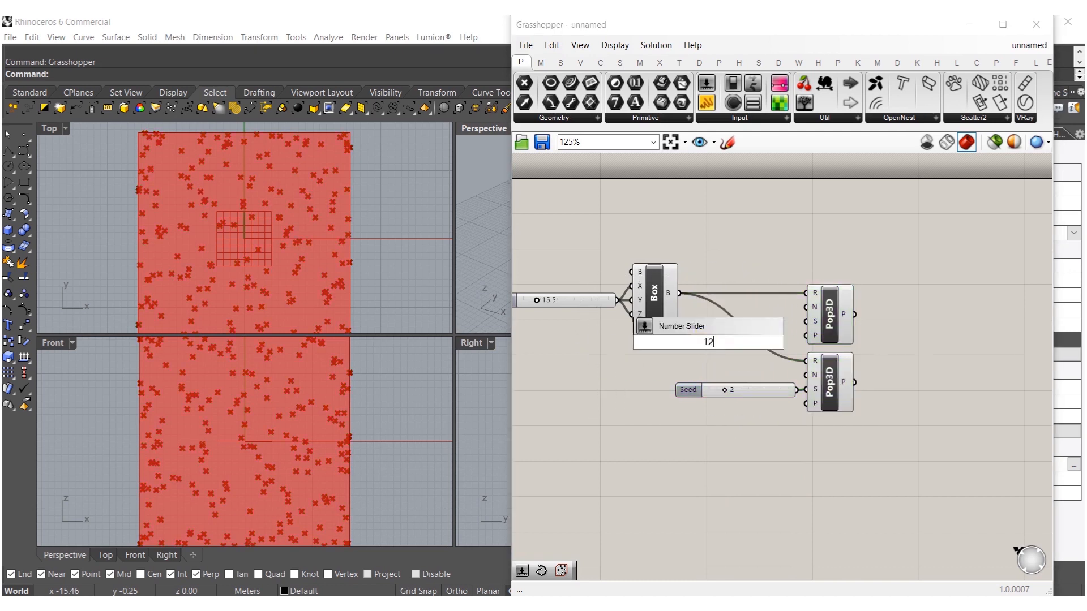
pyautogui.write('00')
pyautogui.press('Return')
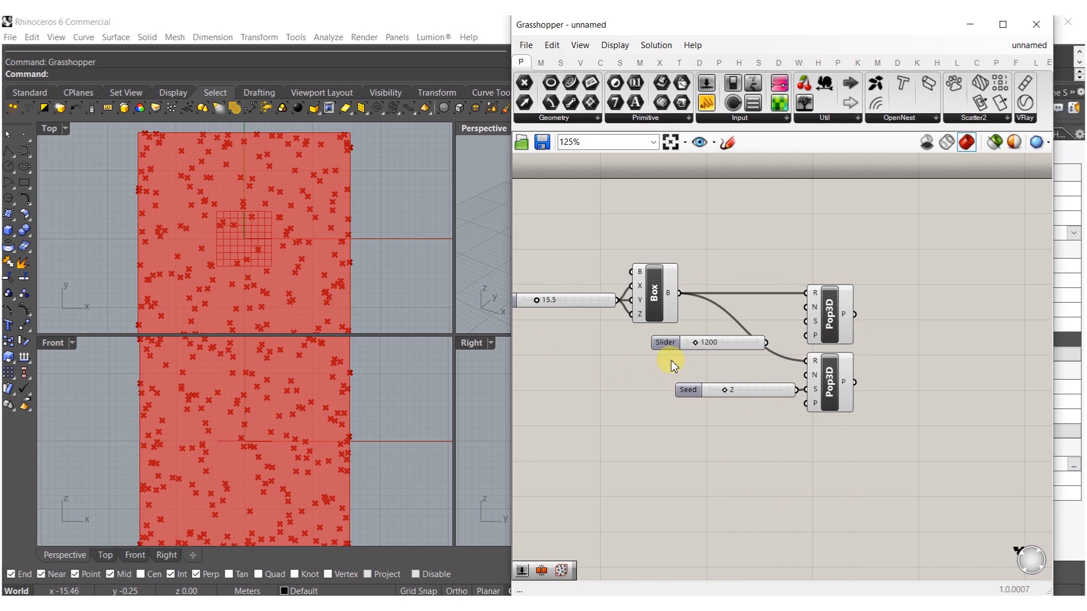
pyautogui.doubleClick(673, 363)
pyautogui.write('5')
pyautogui.press('Return')
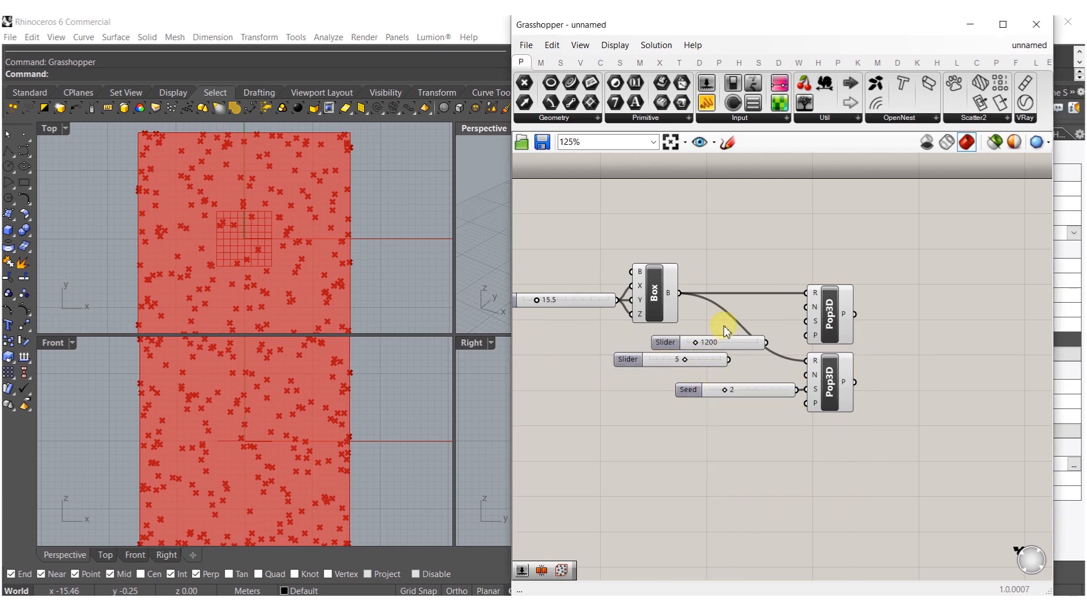
# Step: Line up the sliders below the box-size slider, then connect 1200 to the upper Populate 3D's count and 5 to the lower one's
pyautogui.moveTo(724, 327); pyautogui.dragTo(673, 533)
pyautogui.click(696, 327)
pyautogui.moveTo(615, 439); pyautogui.dragTo(579, 275)
pyautogui.click(609, 284)
pyautogui.click(716, 282)
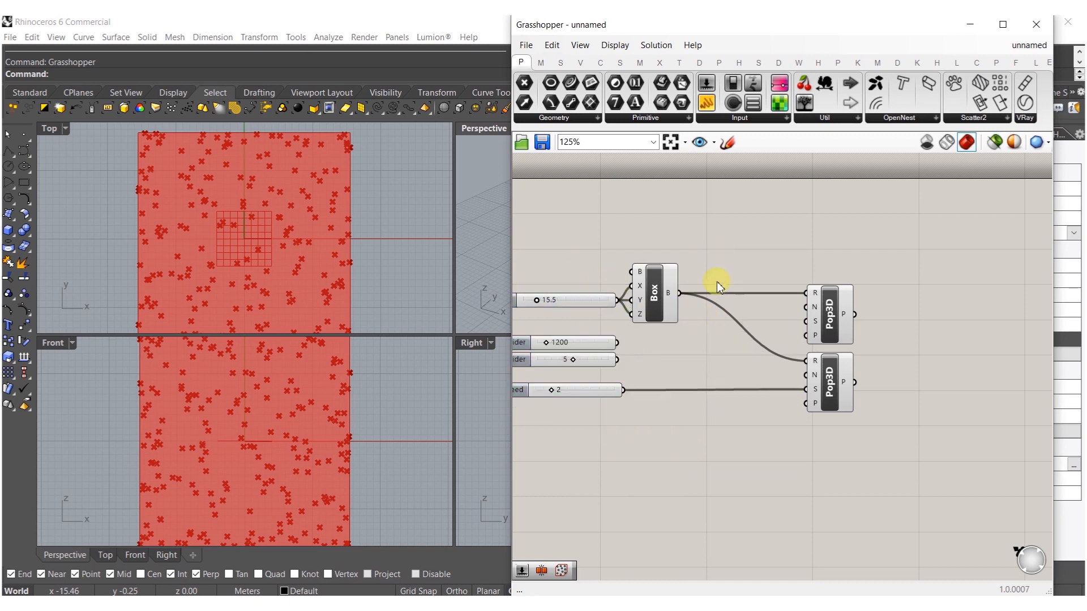
pyautogui.moveTo(624, 359); pyautogui.dragTo(806, 375)
pyautogui.moveTo(806, 307); pyautogui.dragTo(618, 342)
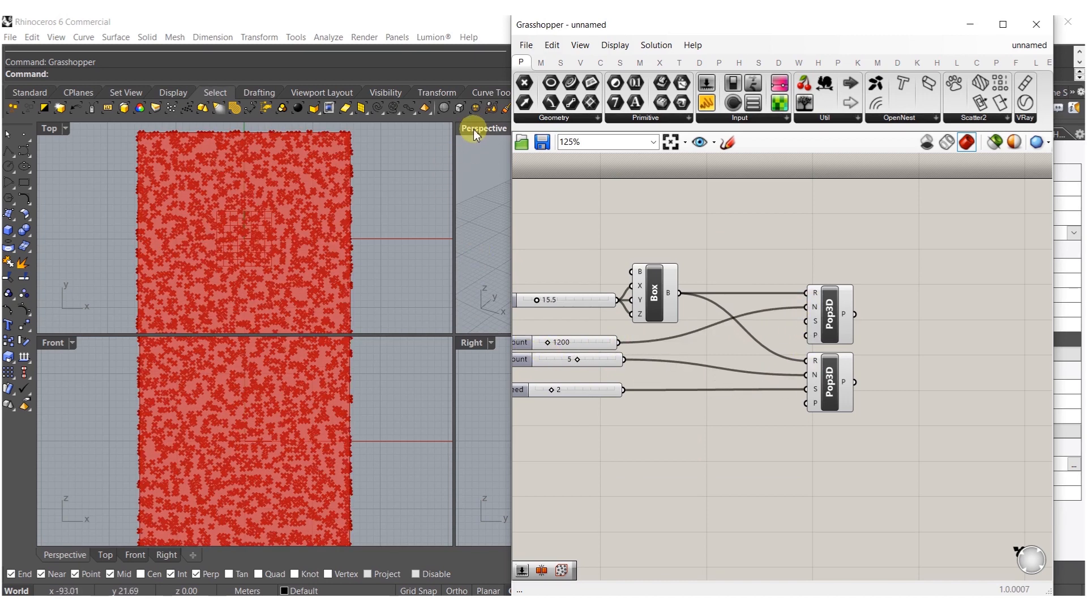
# Step: Maximize Rhino's Perspective viewport to show the populated box in 3D
pyautogui.doubleClick(473, 129)
pyautogui.moveTo(468, 303); pyautogui.dragTo(272, 307, button='right')
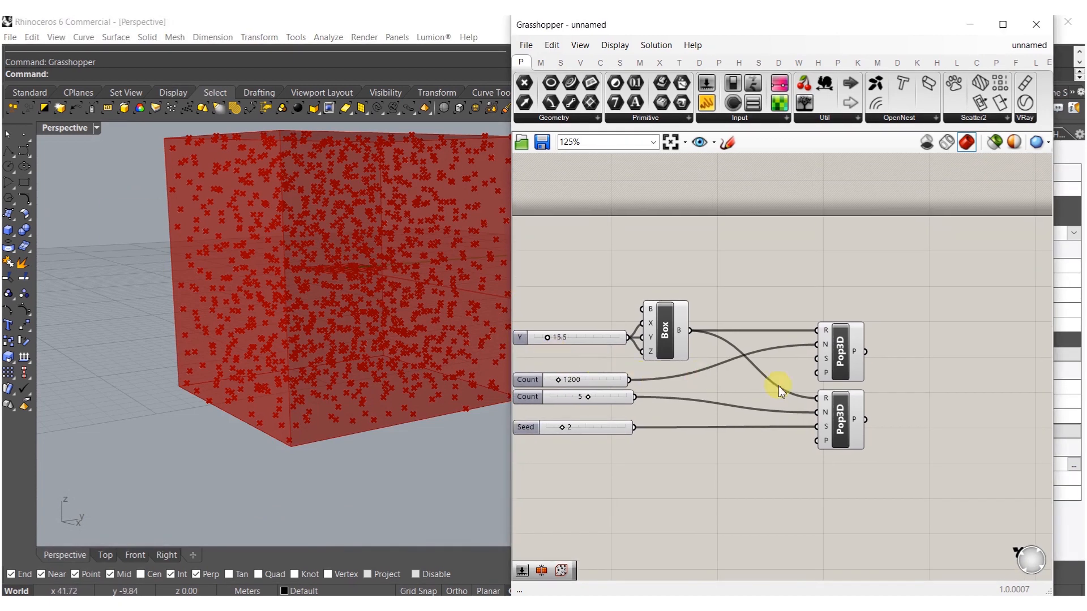
pyautogui.moveTo(827, 391); pyautogui.dragTo(781, 376, button='right')
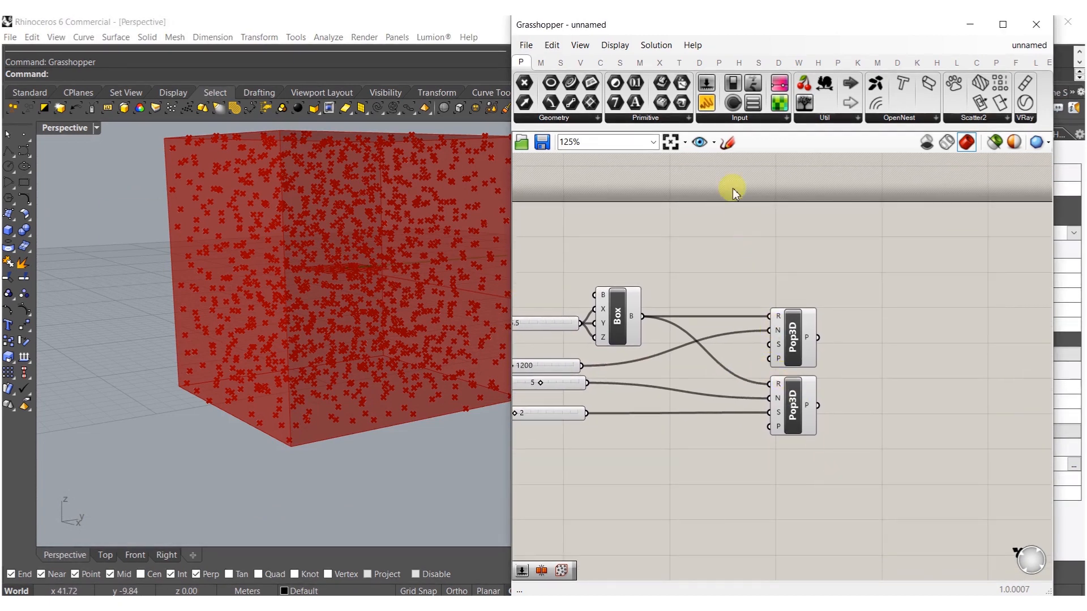
# Step: Add a Point Charge component and connect the lower Populate 3D's points to its P input
pyautogui.click(582, 63)
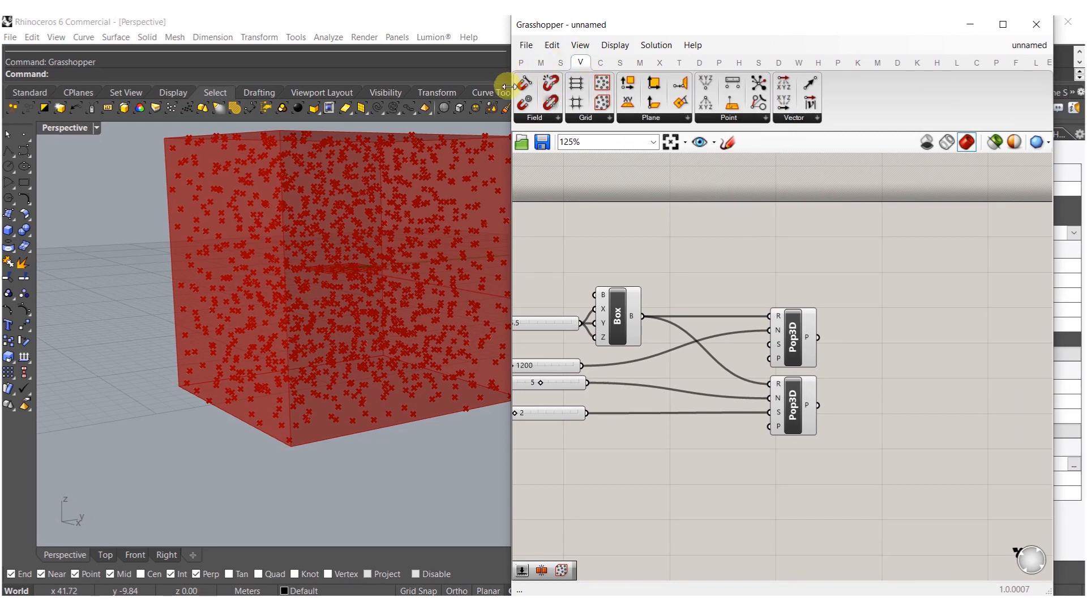
pyautogui.click(536, 118)
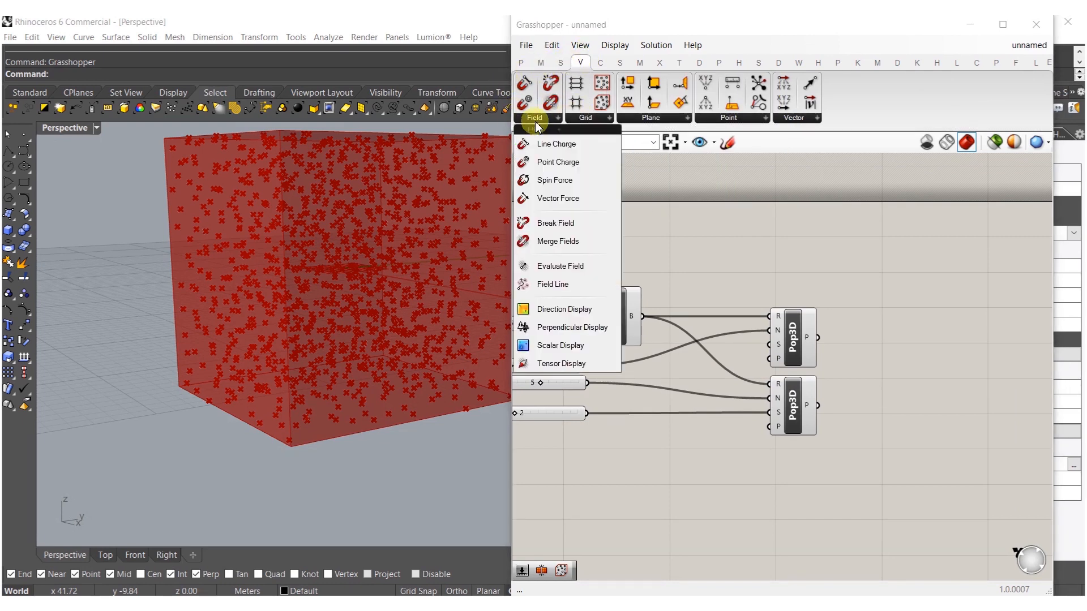
pyautogui.click(552, 164)
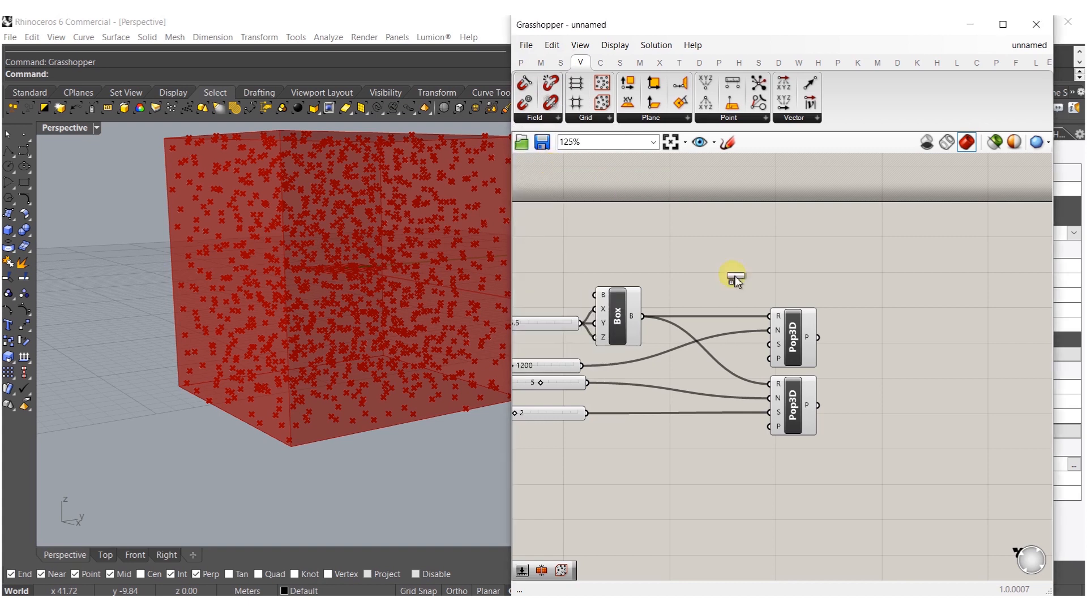
pyautogui.click(918, 409)
pyautogui.moveTo(902, 393); pyautogui.dragTo(936, 418)
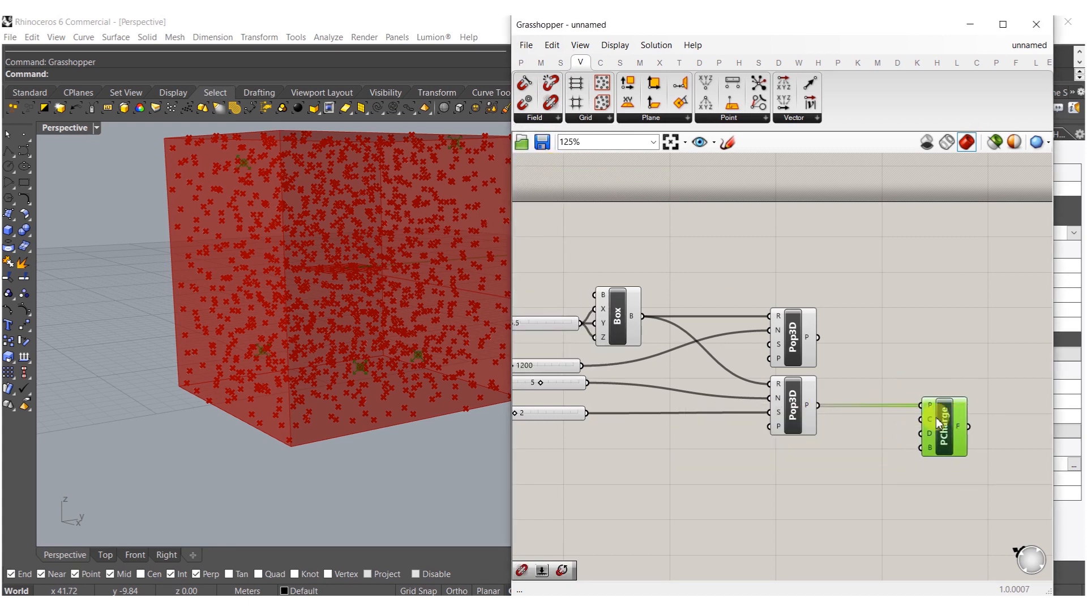
# Step: Add a number slider with a domain from 21 to 22 and connect it to the Point Charge component's charge input
pyautogui.doubleClick(853, 470)
pyautogui.write('slider')
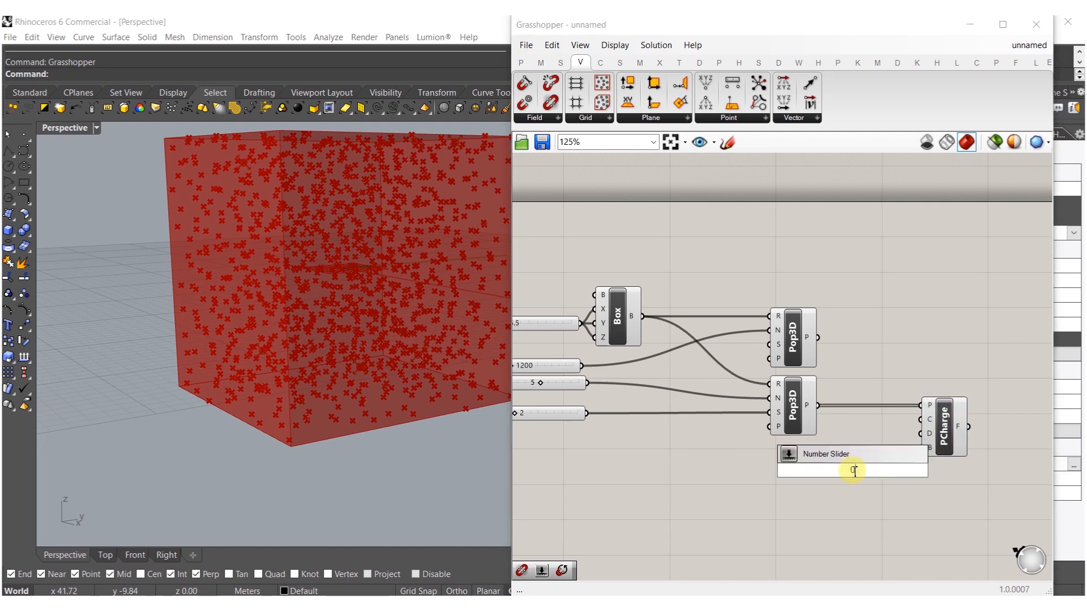
pyautogui.press('Return')
pyautogui.doubleClick(809, 470)
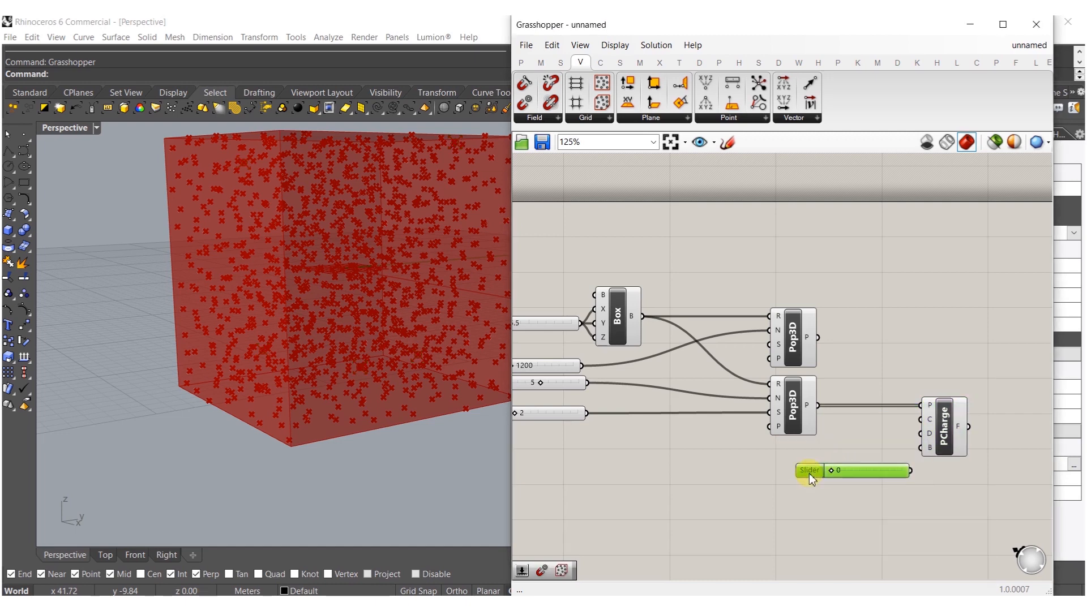
pyautogui.click(808, 467)
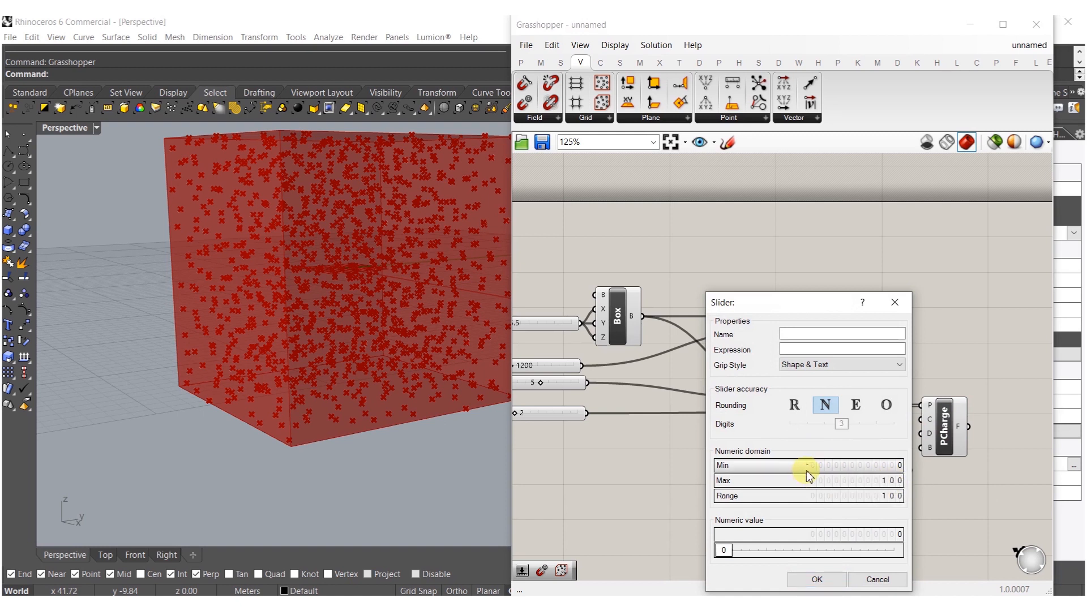
pyautogui.doubleClick(876, 481)
pyautogui.write('1')
pyautogui.press('Return')
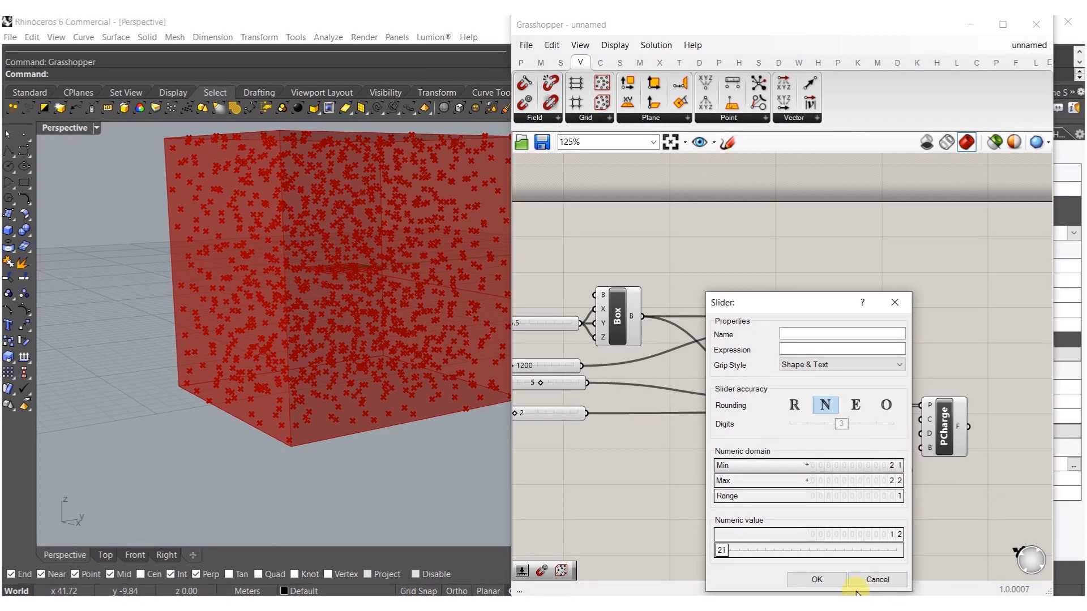
pyautogui.click(817, 579)
pyautogui.moveTo(920, 419); pyautogui.dragTo(868, 449)
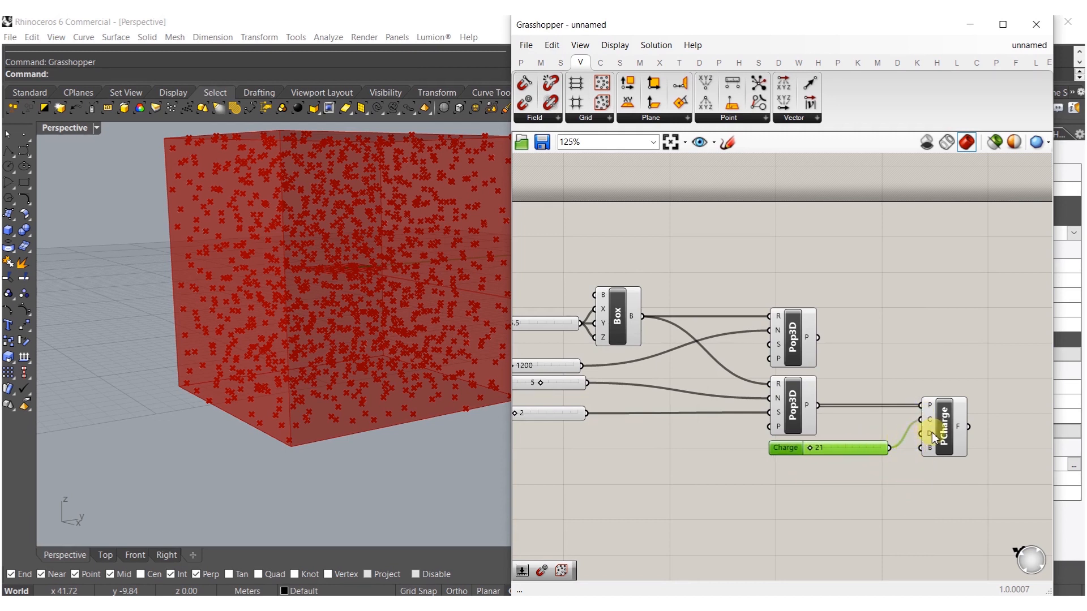
pyautogui.click(815, 511)
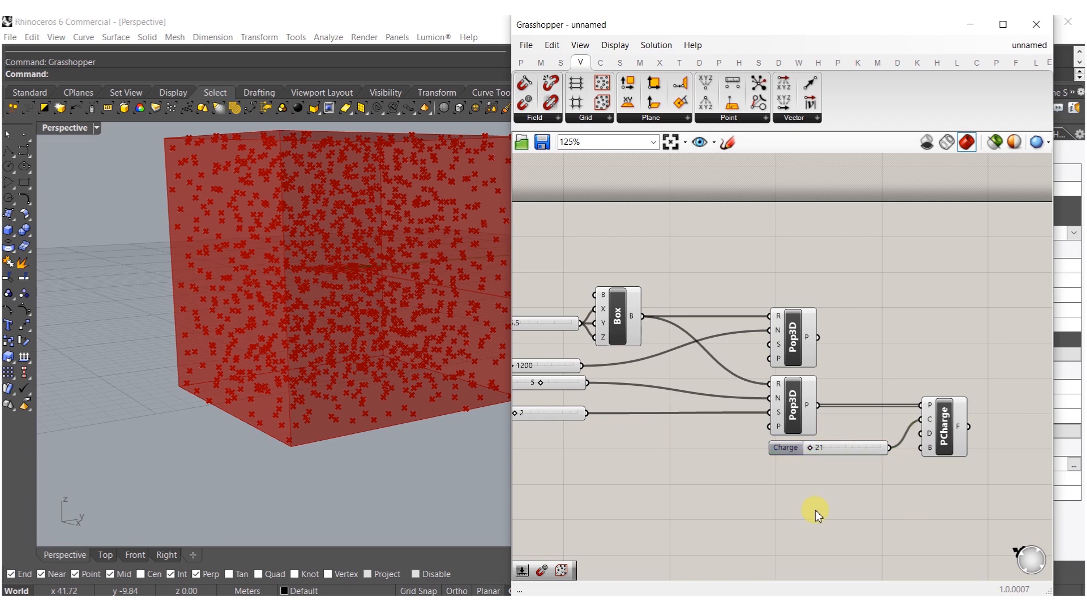
# Step: Add a slider set to 15.000, connect it to the Point Charge's decay input and place it under the Charge slider
pyautogui.doubleClick(816, 510)
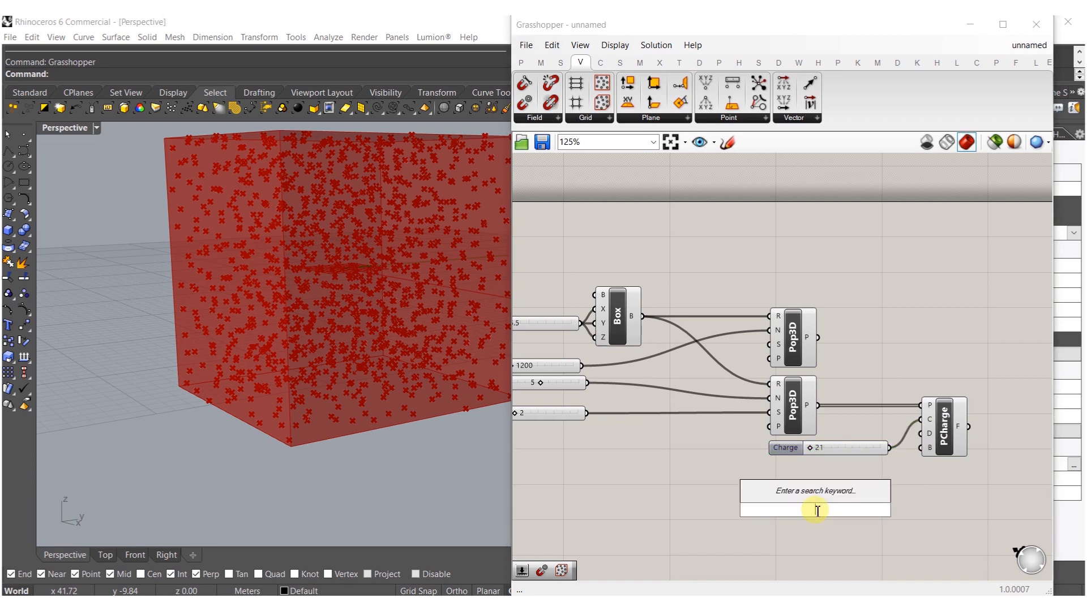
pyautogui.write('15.')
pyautogui.press('Return')
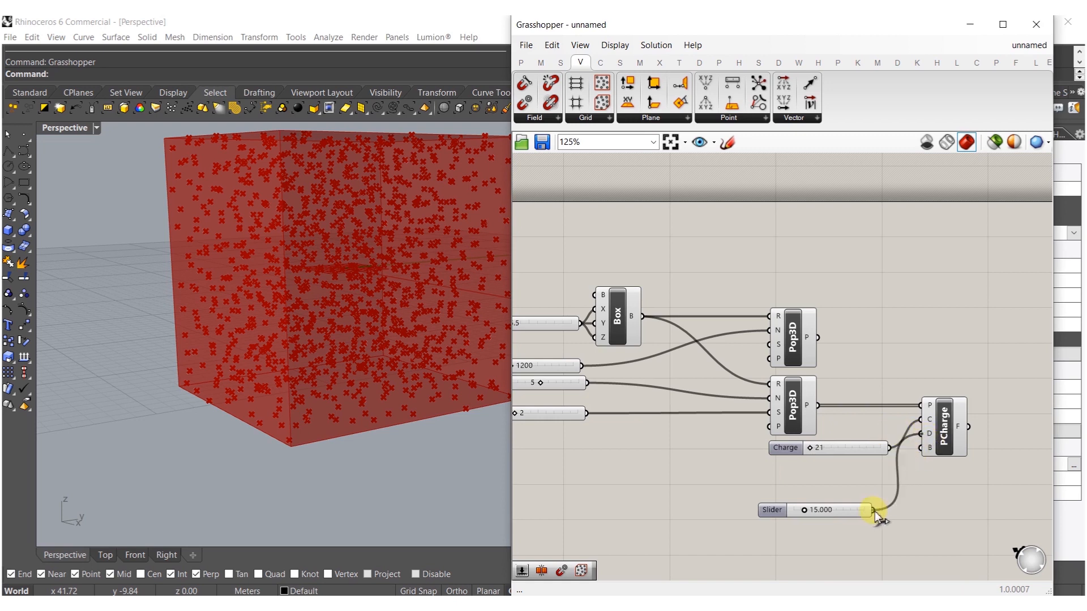
pyautogui.moveTo(847, 521); pyautogui.dragTo(858, 474)
# Step: Add a Merge Fields component and feed it the Point Charge field output
pyautogui.moveTo(876, 371); pyautogui.dragTo(845, 365, button='right')
pyautogui.click(871, 363)
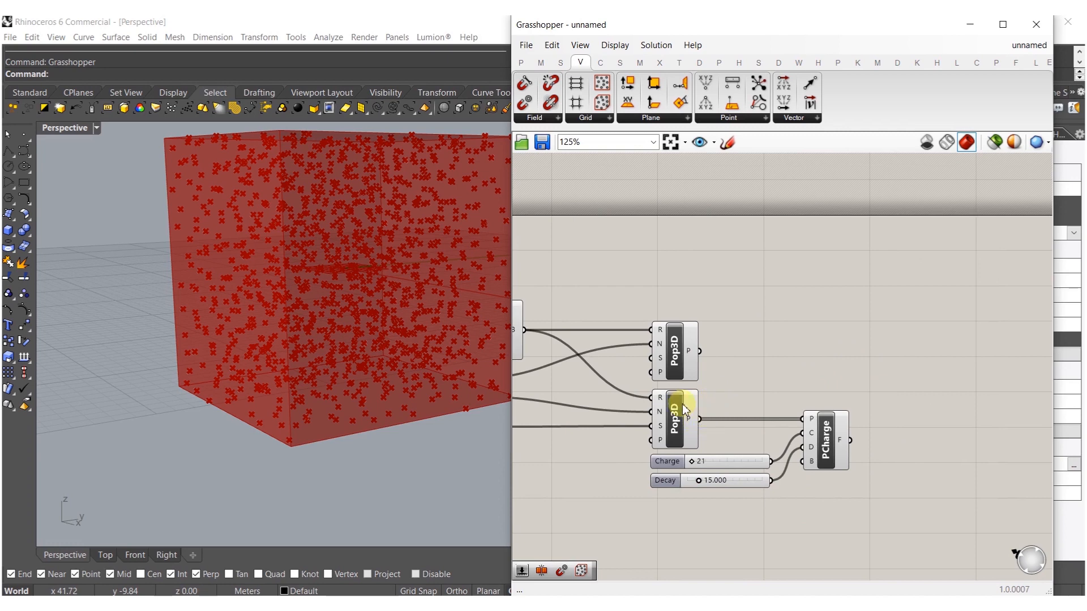
pyautogui.click(549, 118)
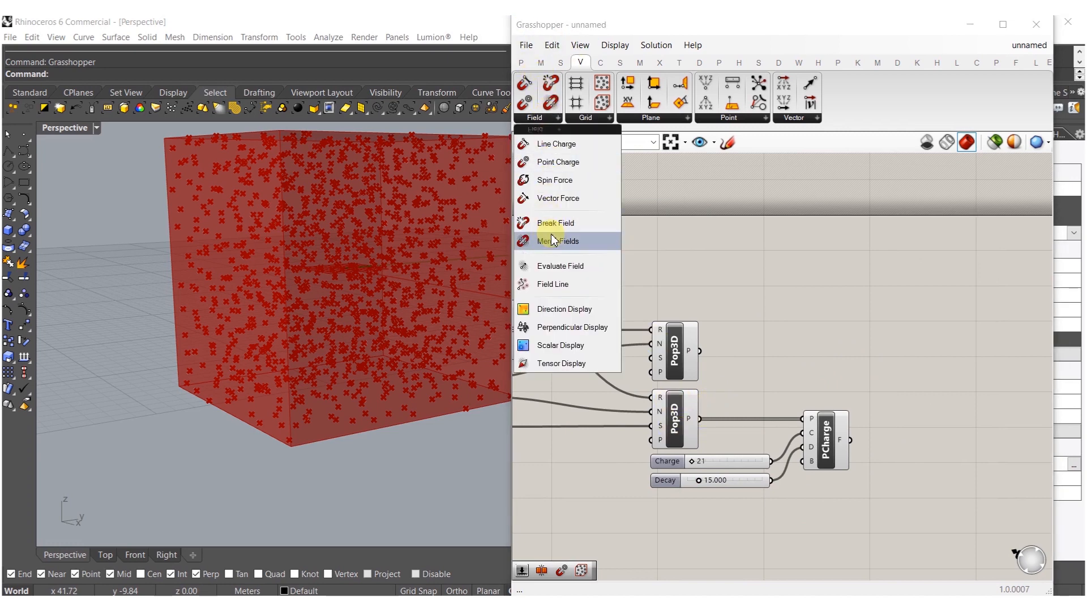
pyautogui.moveTo(552, 245); pyautogui.dragTo(882, 446)
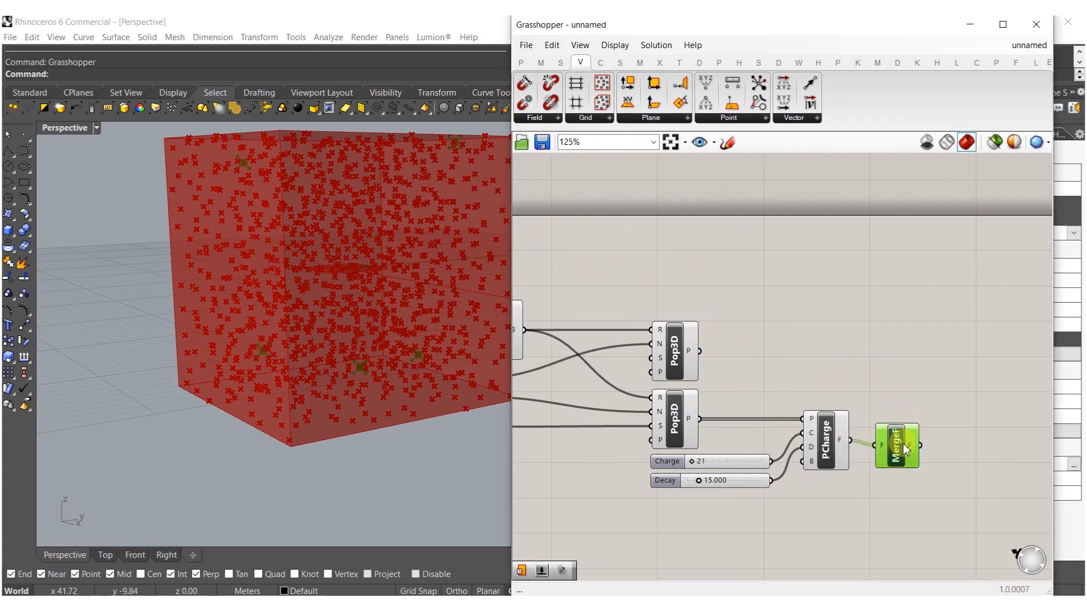
# Step: Add a Field Line component, connecting the merged field to its F input and the upper Populate 3D's points to its P input
pyautogui.moveTo(904, 441); pyautogui.dragTo(811, 425, button='right')
pyautogui.click(828, 317)
pyautogui.click(553, 117)
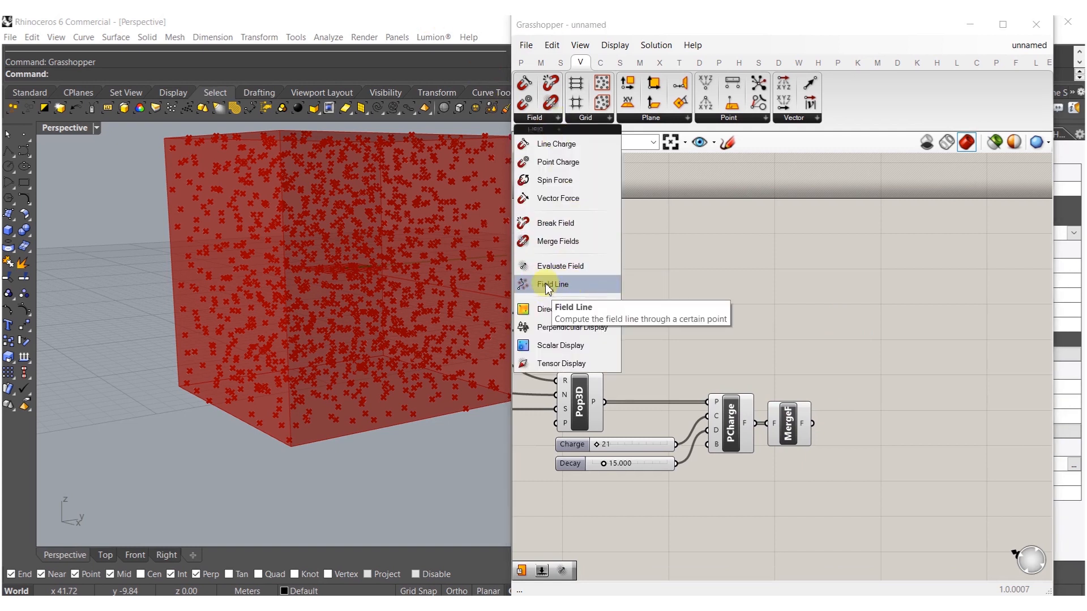
pyautogui.click(825, 315)
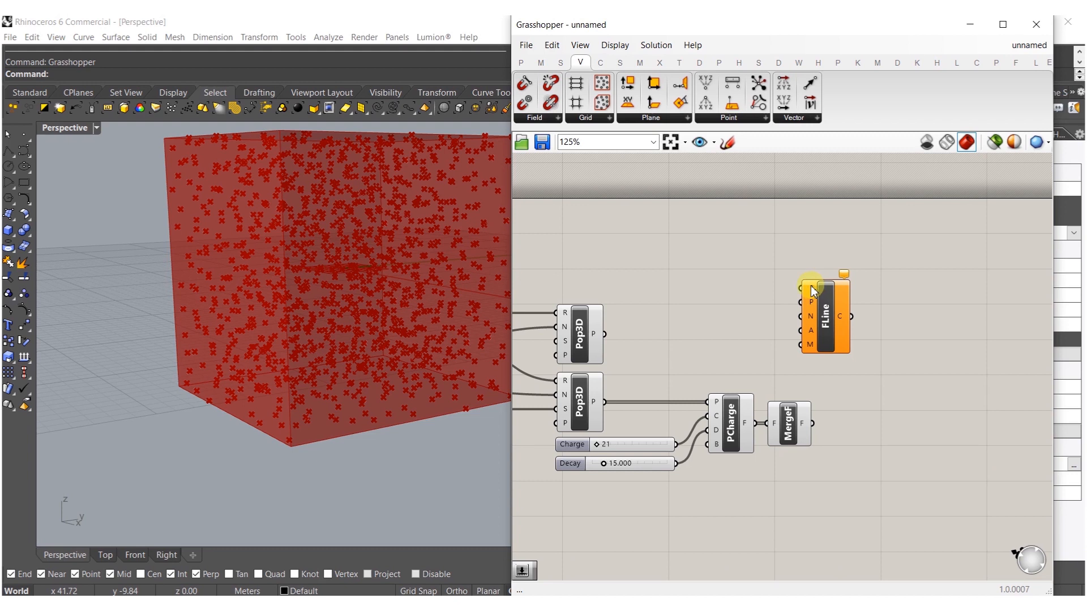
pyautogui.moveTo(813, 291); pyautogui.dragTo(813, 424)
pyautogui.moveTo(800, 302); pyautogui.dragTo(604, 334)
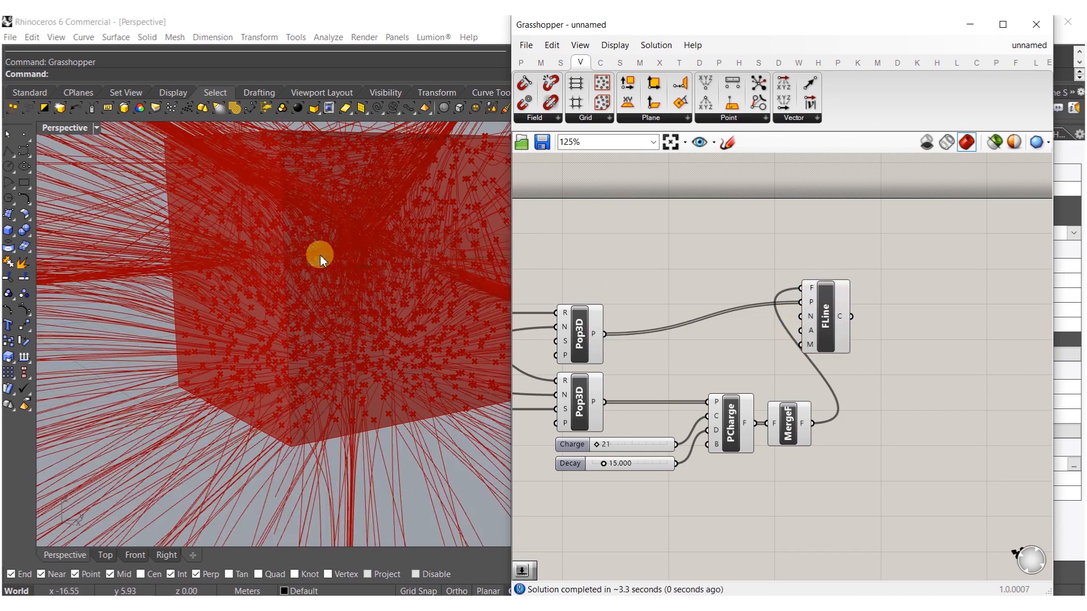
# Step: Reposition the Field Line component slightly lower and farther from the upper Populate 3D
pyautogui.scroll(-5, 361, 287)
pyautogui.moveTo(368, 350); pyautogui.dragTo(418, 249, button='right')
pyautogui.moveTo(833, 321); pyautogui.dragTo(878, 353)
# Step: Set the Count slider feeding the upper Populate 3D to 250
pyautogui.moveTo(649, 423); pyautogui.dragTo(926, 407, button='right')
pyautogui.click(624, 346)
pyautogui.doubleClick(624, 347)
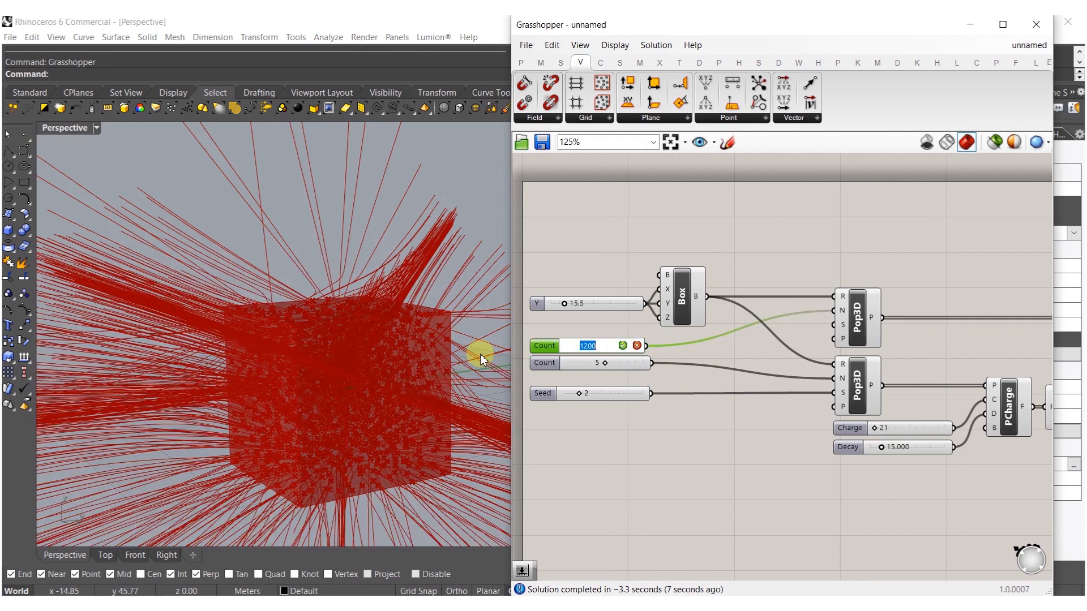
pyautogui.write('25')
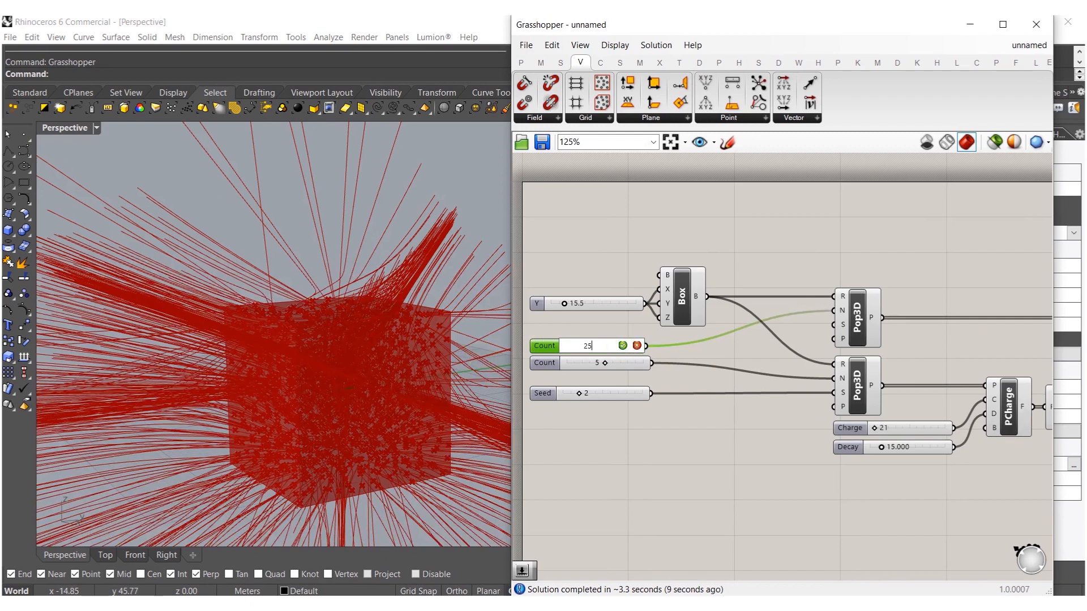
pyautogui.press('Return')
# Step: Turn off the preview of every component except Field Line
pyautogui.keyDown('shift'); pyautogui.moveTo(279, 374); pyautogui.dragTo(290, 290, button='right'); pyautogui.keyUp('shift')
pyautogui.scroll(-3, 729, 332)
pyautogui.moveTo(949, 240); pyautogui.dragTo(603, 448)
pyautogui.middleClick(679, 367)
pyautogui.click(708, 327)
pyautogui.moveTo(362, 309); pyautogui.dragTo(369, 247, button='right')
pyautogui.moveTo(841, 446); pyautogui.dragTo(799, 446, button='right')
pyautogui.click(833, 427)
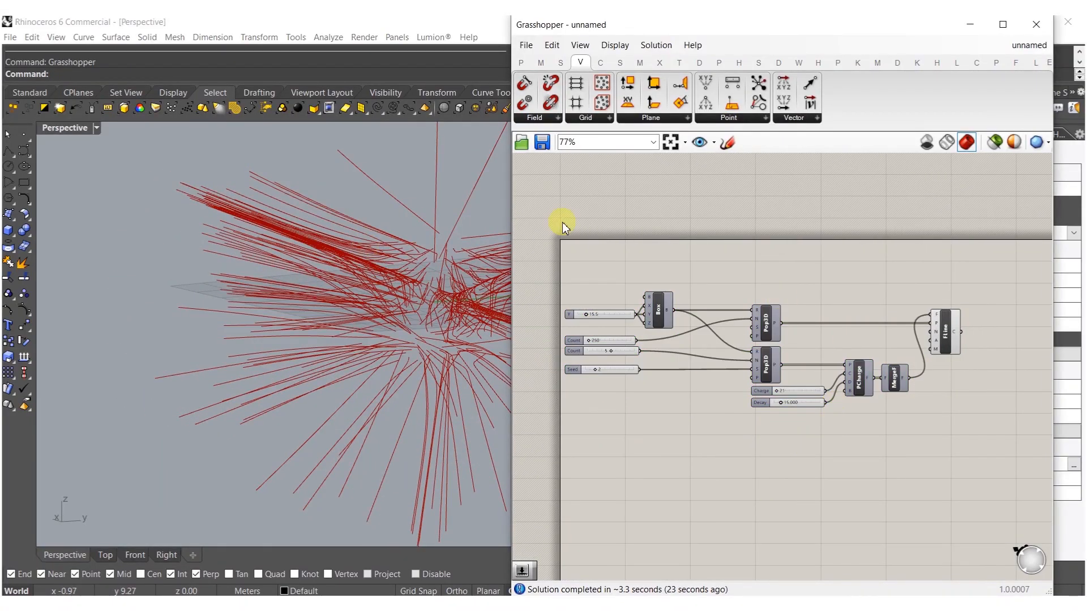
# Step: Add a Spin Force component below the Point Charge and Merge Fields components
pyautogui.click(537, 120)
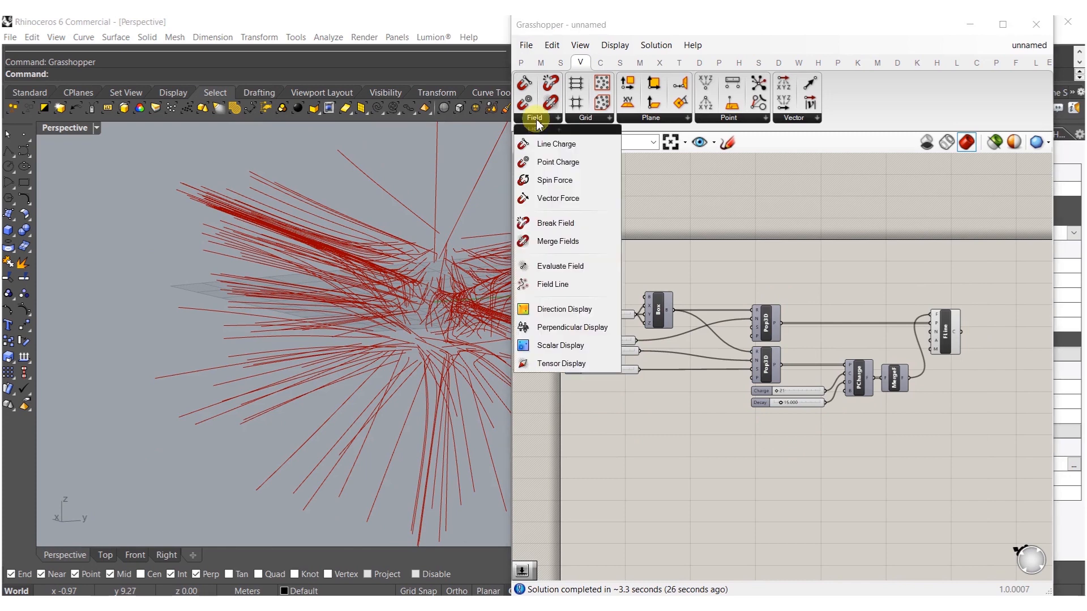
pyautogui.moveTo(541, 178); pyautogui.dragTo(885, 456)
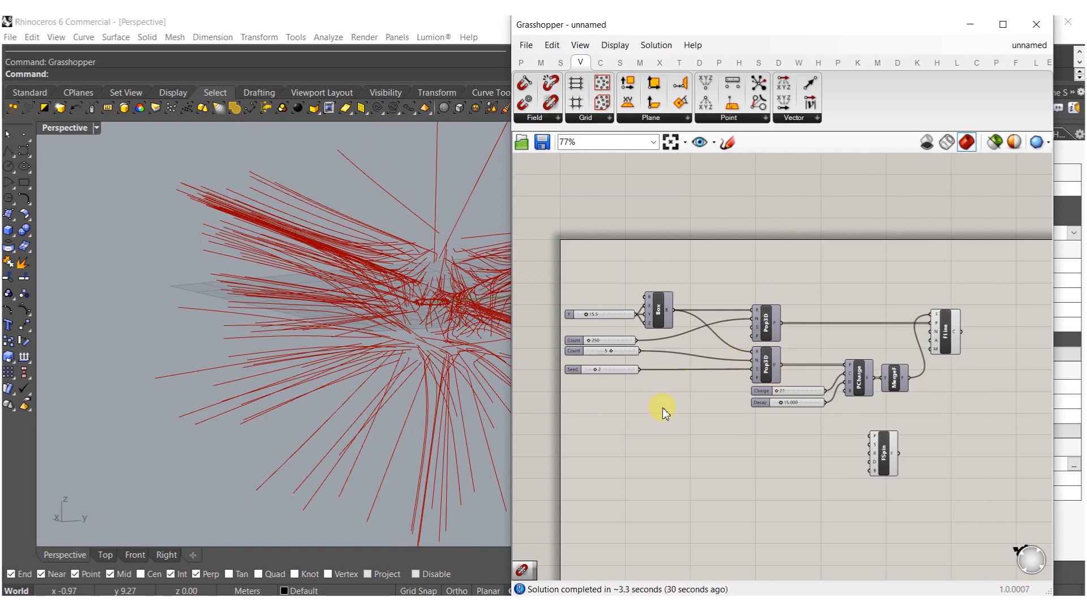
pyautogui.click(771, 372)
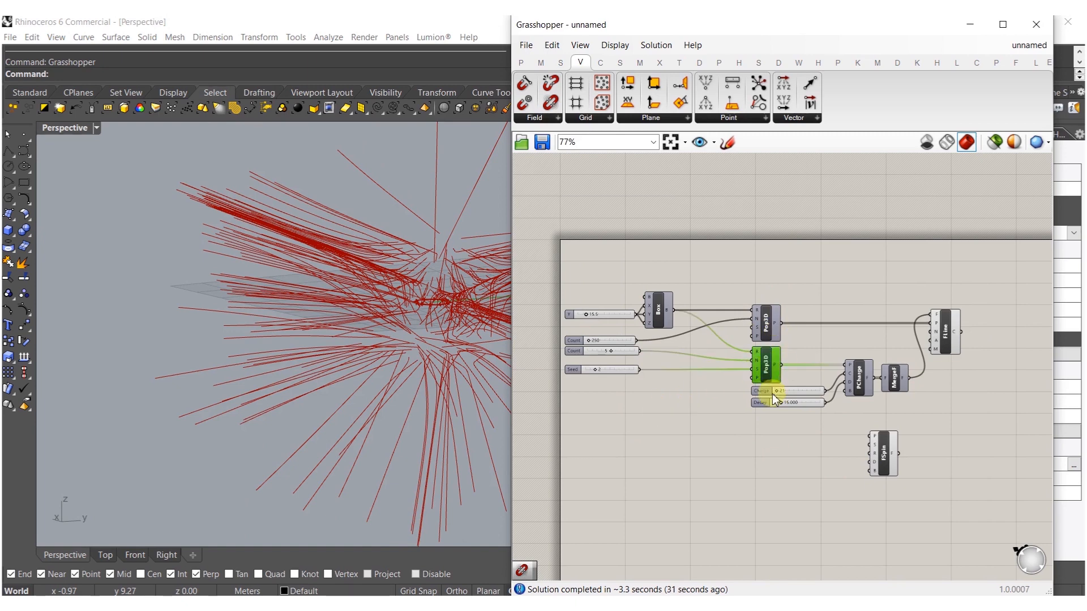
# Step: Add a Plane Surface component below the Decay slider and feed the lower Populate 3D's points to its plane input
pyautogui.doubleClick(779, 442)
pyautogui.write('surface')
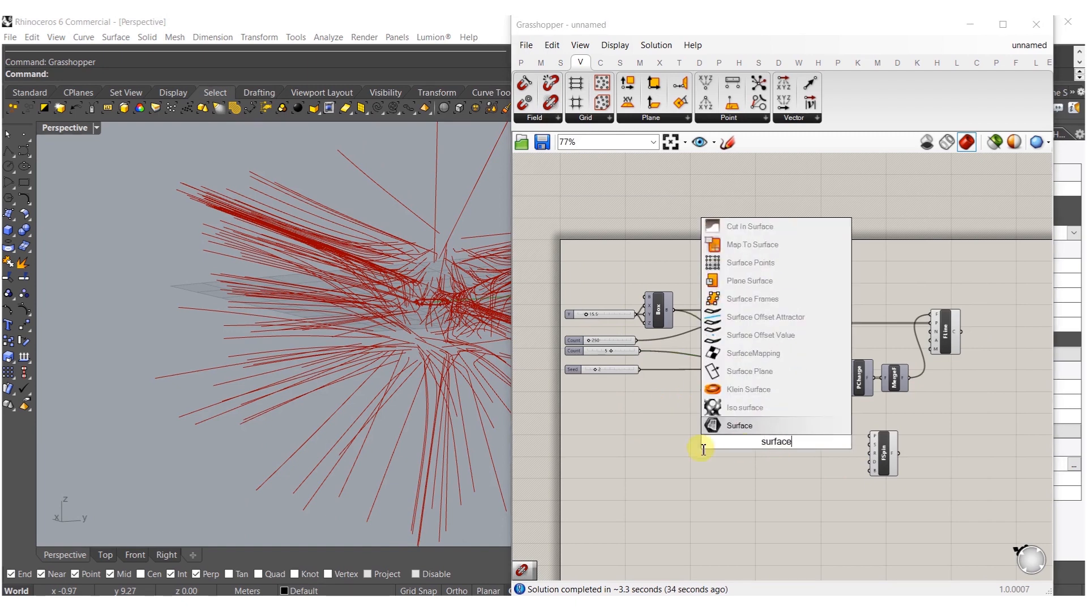
pyautogui.click(758, 299)
pyautogui.scroll(5, 756, 426)
pyautogui.moveTo(751, 426); pyautogui.dragTo(792, 275)
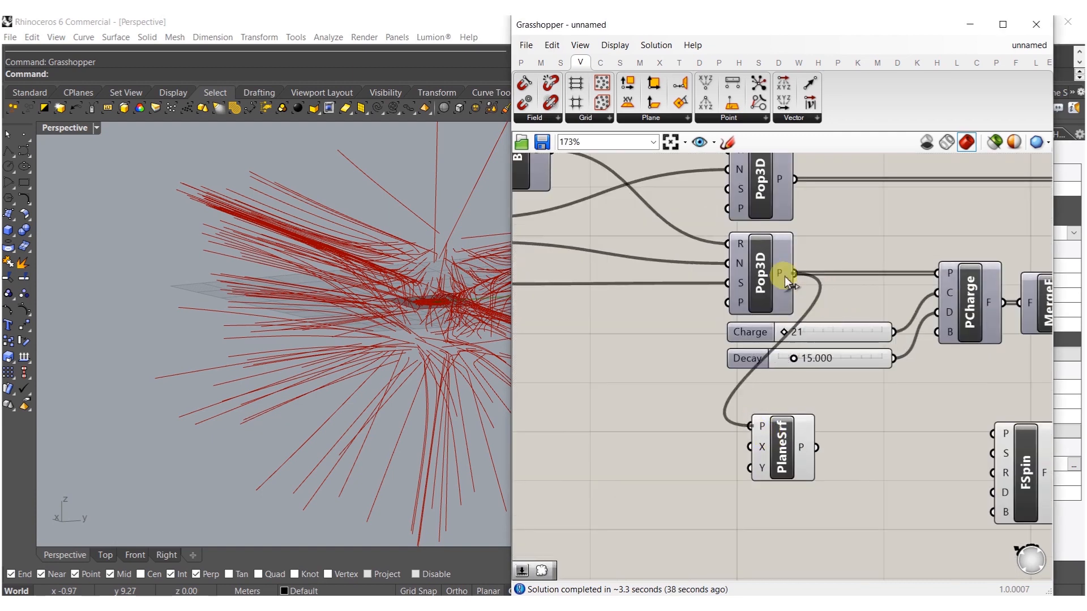
pyautogui.moveTo(780, 483); pyautogui.dragTo(814, 483)
# Step: Add a slider set to 5.000 and connect it to the Plane Surface's X and Y size inputs
pyautogui.doubleClick(750, 471)
pyautogui.write('1')
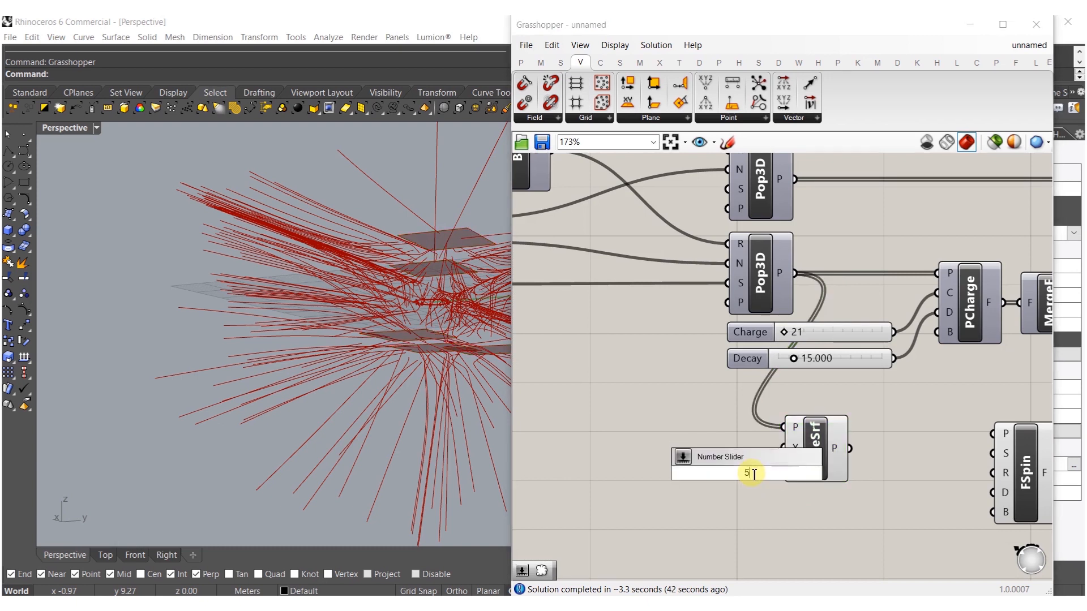
pyautogui.press('Return')
pyautogui.moveTo(785, 476)
pyautogui.mouseDown()
pyautogui.moveTo(704, 456)
pyautogui.moveTo(722, 464)
pyautogui.moveTo(783, 448)
pyautogui.moveTo(770, 463)
pyautogui.mouseUp()
# Step: Add a Rotate component and connect the Plane Surface output to its geometry input
pyautogui.moveTo(920, 460); pyautogui.dragTo(856, 468, button='right')
pyautogui.doubleClick(856, 469)
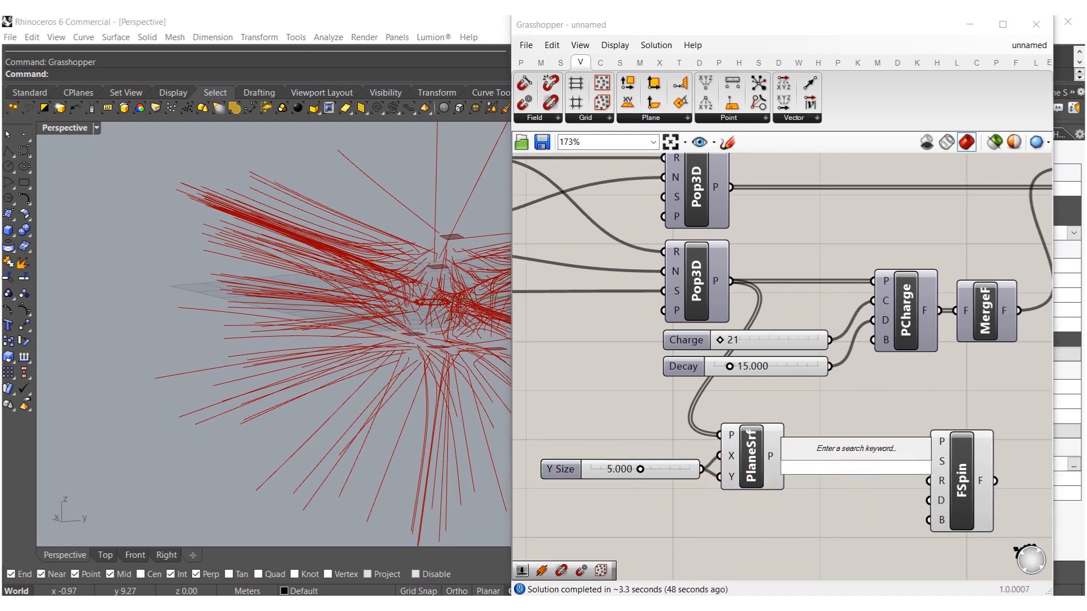
pyautogui.write('rotat')
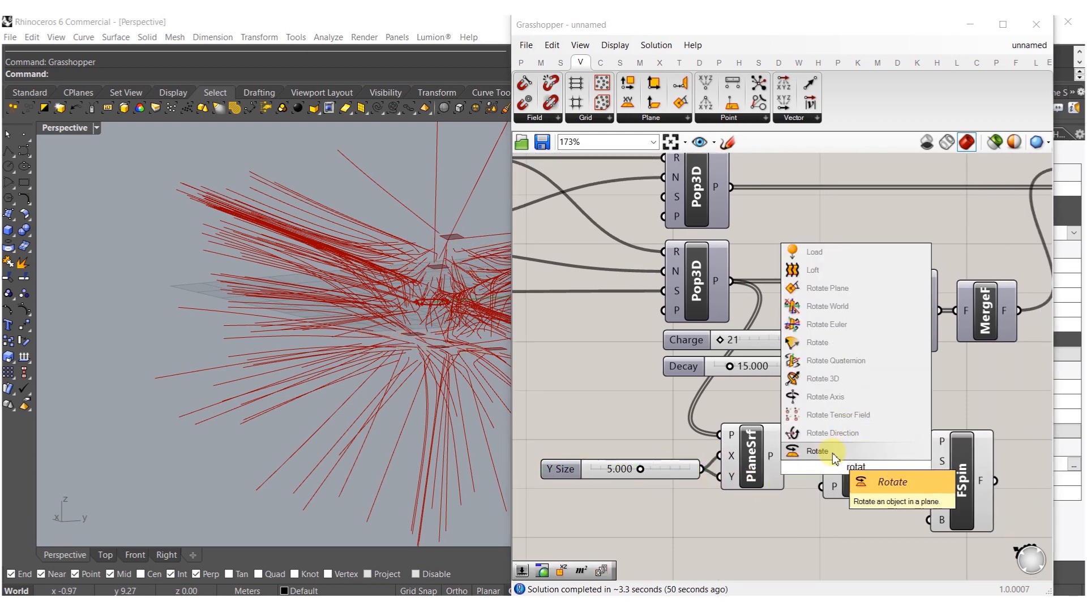
pyautogui.click(824, 452)
pyautogui.moveTo(821, 448); pyautogui.dragTo(796, 469)
pyautogui.doubleClick(802, 526)
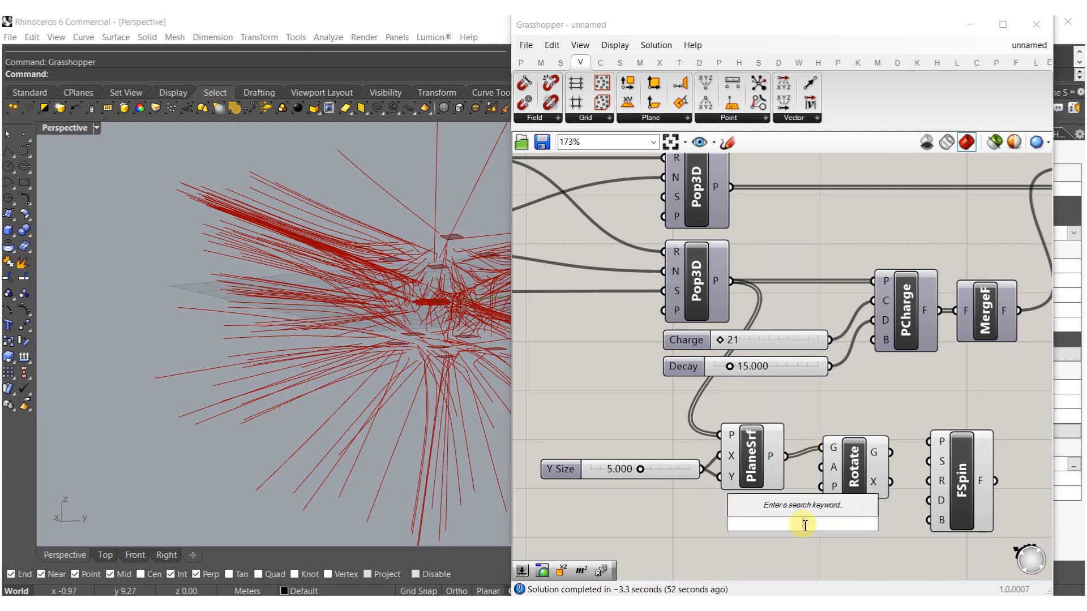
pyautogui.doubleClick(799, 455)
# Step: Move Spin Force well clear of the Rotate component and shift Rotate farther from Plane Surface
pyautogui.moveTo(915, 485); pyautogui.dragTo(828, 459, button='right')
pyautogui.moveTo(895, 379); pyautogui.dragTo(873, 455)
pyautogui.moveTo(872, 454); pyautogui.dragTo(1078, 417)
pyautogui.moveTo(754, 371); pyautogui.dragTo(651, 479)
pyautogui.moveTo(749, 454); pyautogui.dragTo(837, 481)
# Step: Place a relay on the wire just after Plane Surface and move Rotate farther away to make room
pyautogui.click(790, 507)
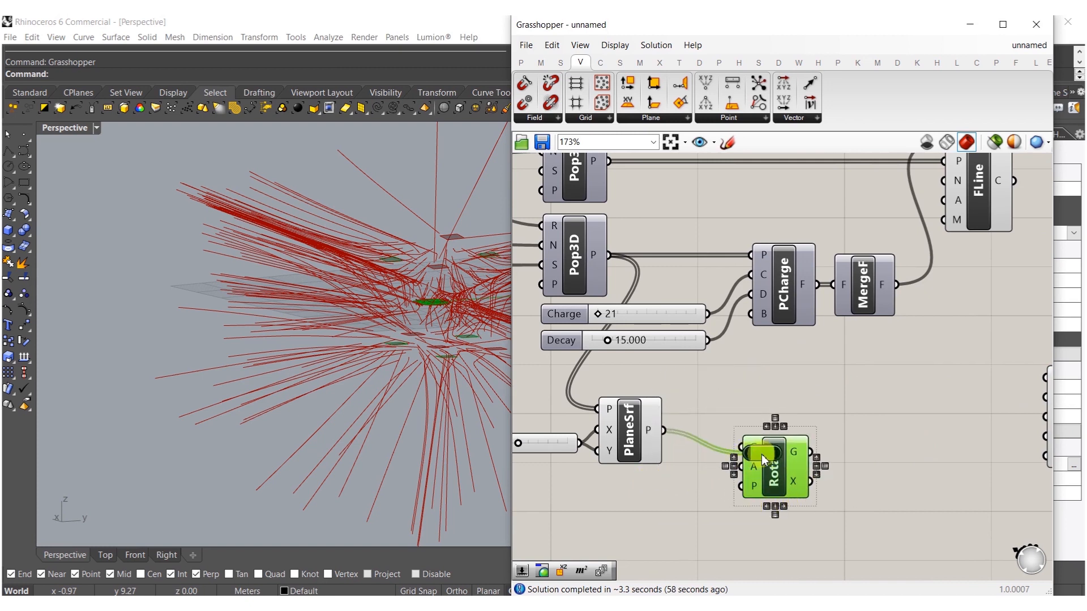
pyautogui.click(762, 454)
pyautogui.moveTo(762, 452); pyautogui.dragTo(694, 437)
pyautogui.moveTo(776, 461); pyautogui.dragTo(856, 458)
pyautogui.click(781, 501)
# Step: Add an Area component fed by the relay, connect its centroid to Rotate's plane input, and switch Rotate's angle input to degrees
pyautogui.rightClick(738, 488)
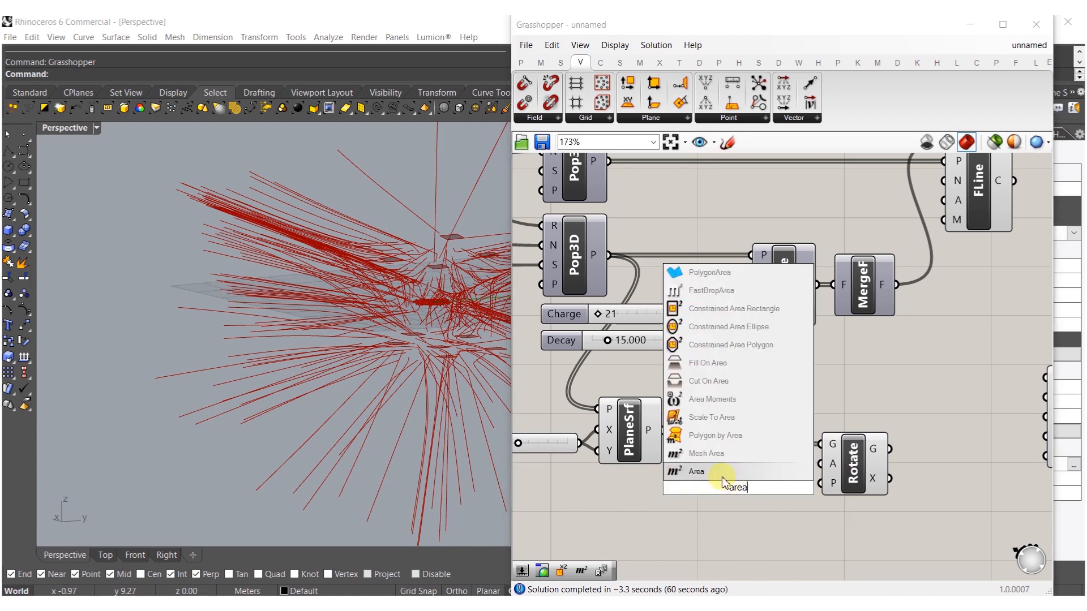
pyautogui.click(719, 480)
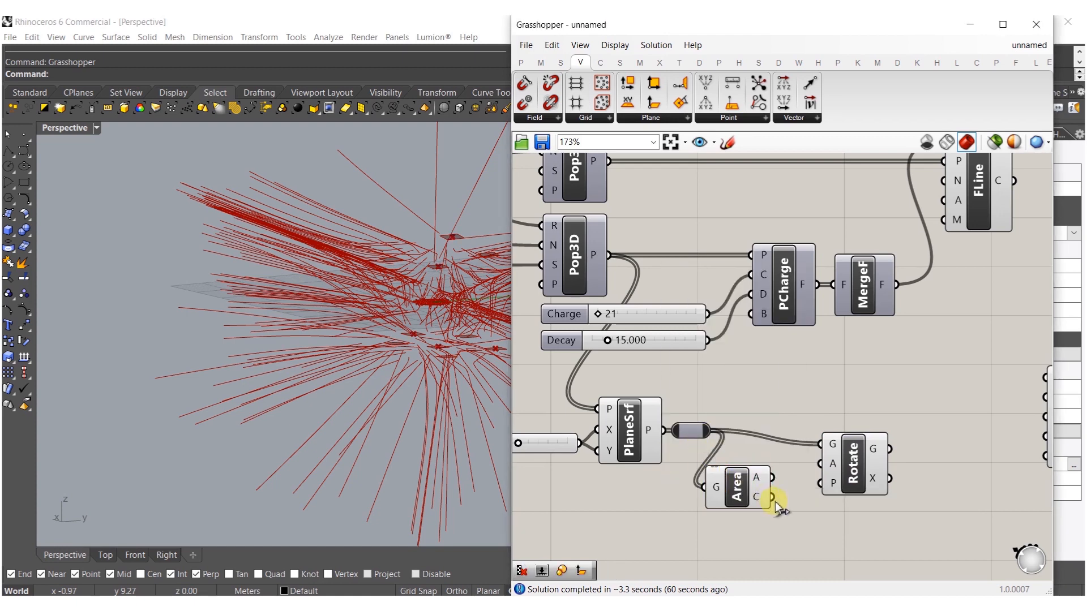
pyautogui.moveTo(773, 498); pyautogui.dragTo(824, 481)
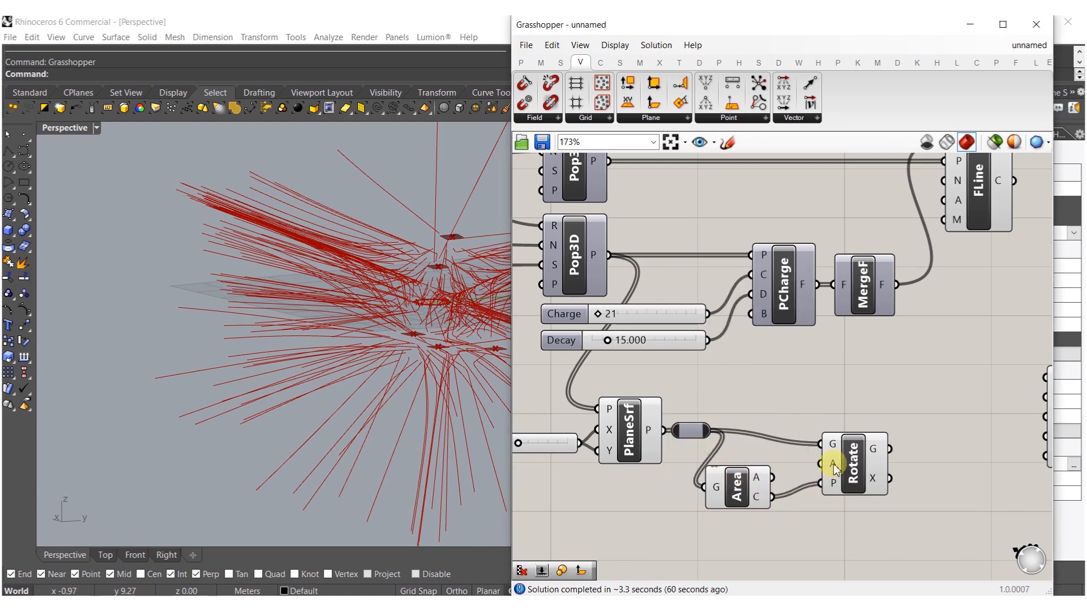
pyautogui.rightClick(833, 464)
pyautogui.click(879, 458)
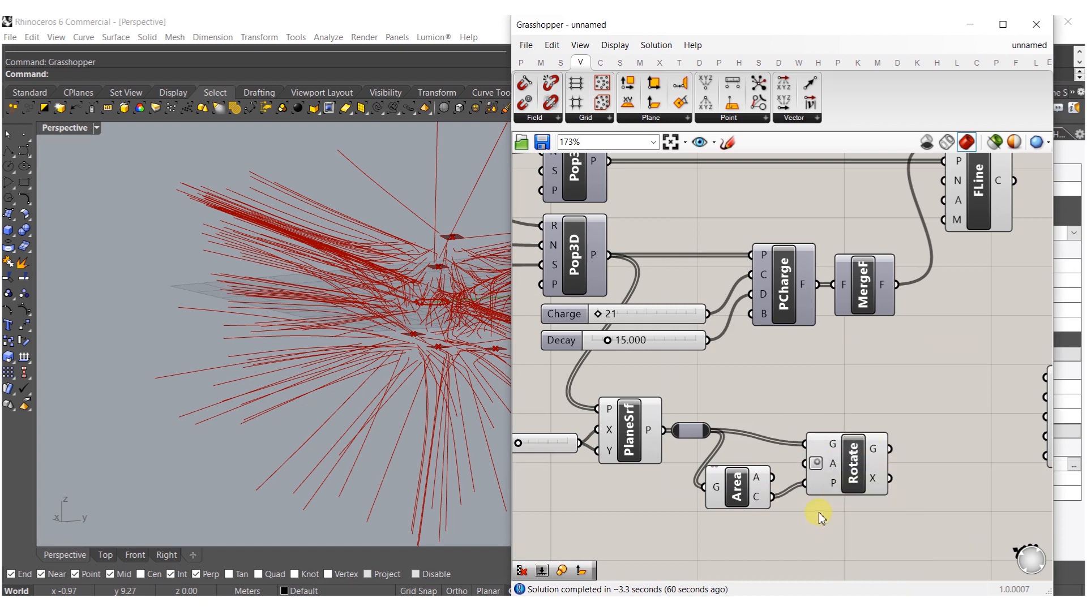
# Step: Add a slider set to 15.000, connect it to Rotate's angle input and place it under the Area component
pyautogui.doubleClick(797, 524)
pyautogui.write('slider')
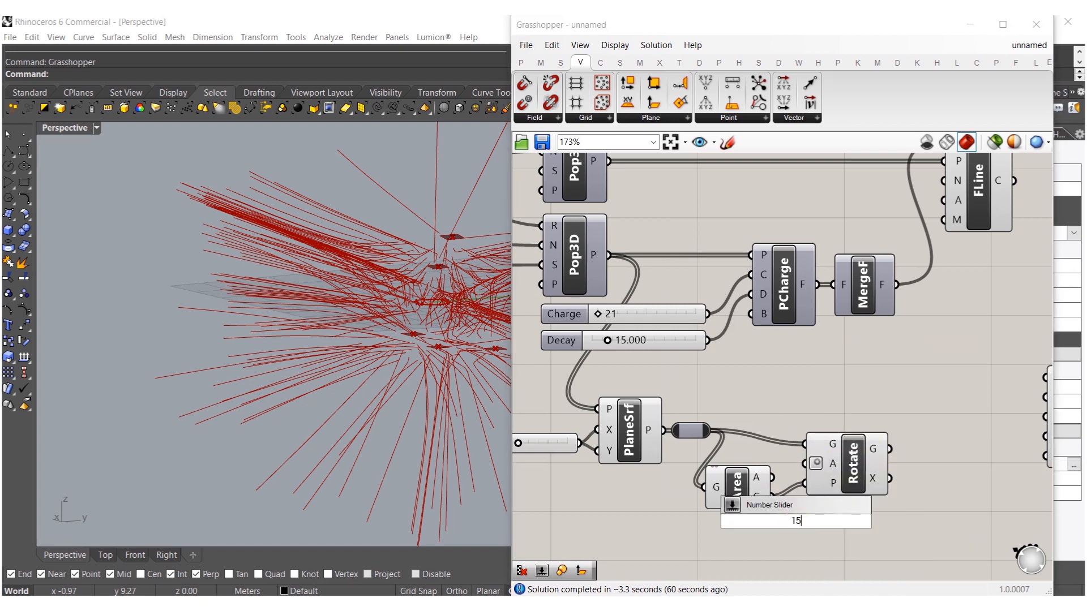
pyautogui.press('Return')
pyautogui.moveTo(807, 463); pyautogui.dragTo(872, 521)
pyautogui.moveTo(866, 476); pyautogui.dragTo(901, 482)
pyautogui.moveTo(845, 528); pyautogui.dragTo(836, 527)
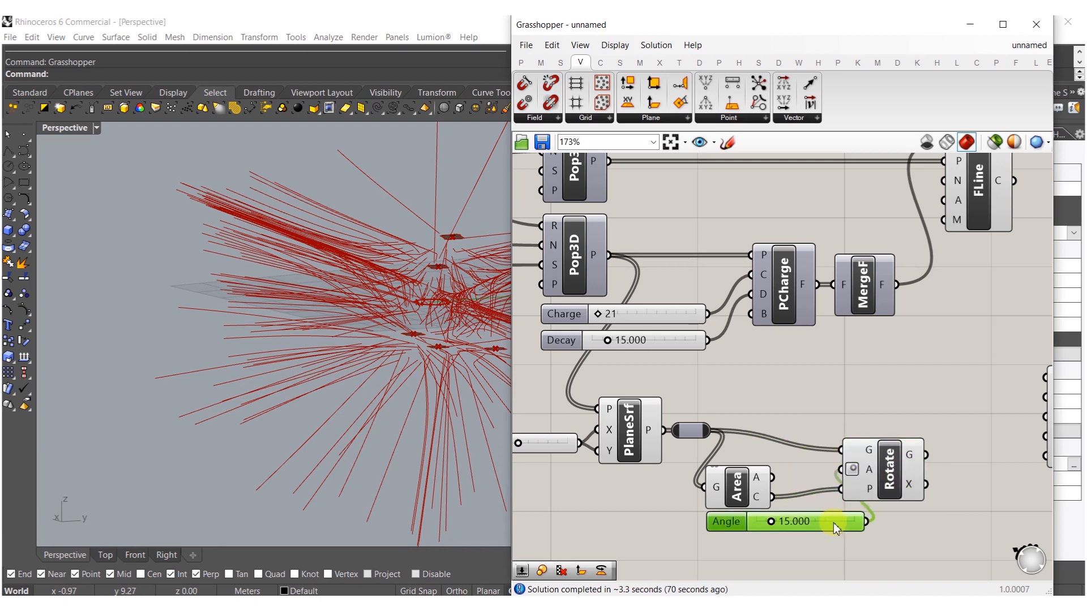
# Step: Add a Series component beside the Angle slider
pyautogui.doubleClick(813, 545)
pyautogui.write('series')
pyautogui.press('Return')
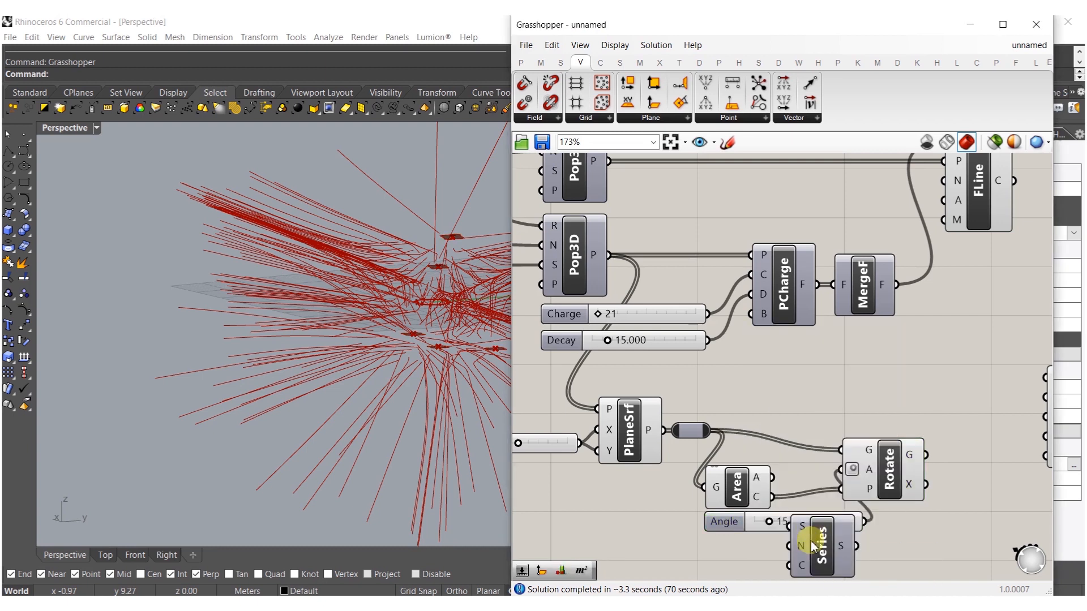
pyautogui.moveTo(685, 564); pyautogui.dragTo(716, 503, button='right')
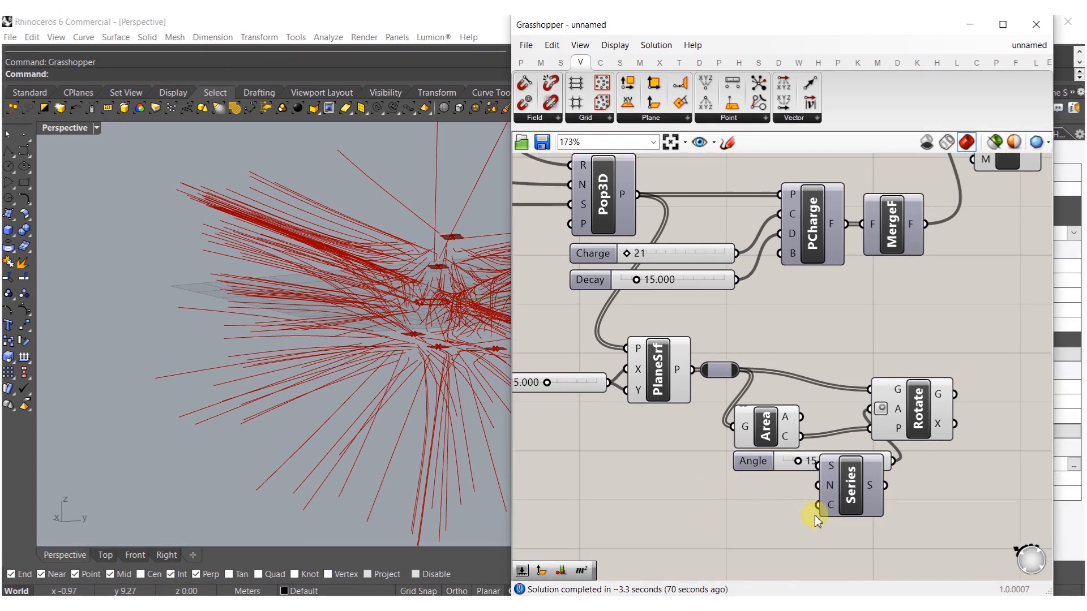
# Step: Feed the relay into a new List Length component driving the Series count, and connect the 15.000 slider to the Series step
pyautogui.doubleClick(782, 514)
pyautogui.write('length')
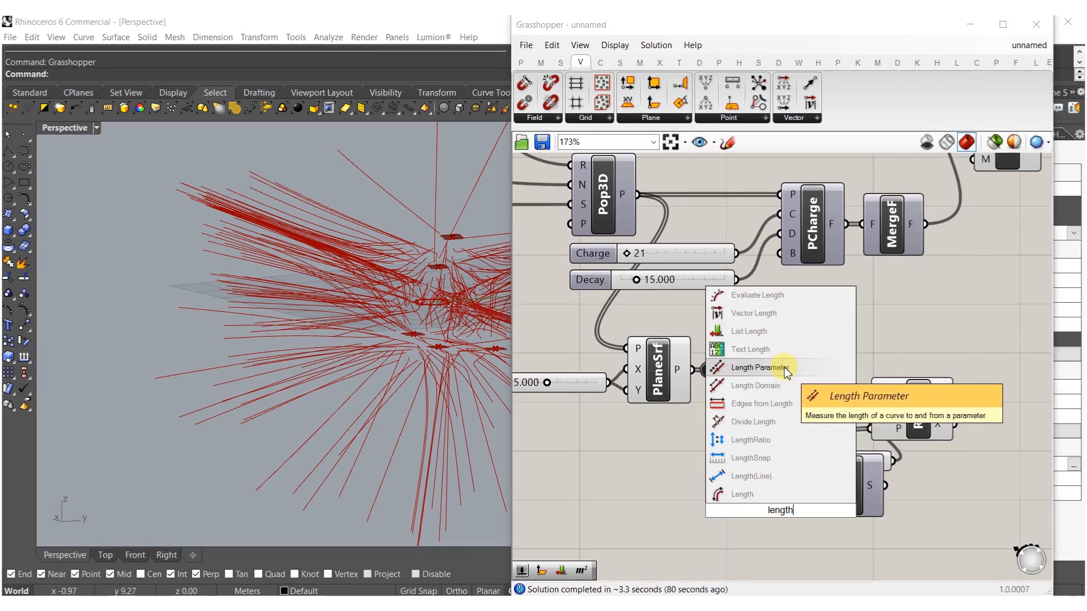
pyautogui.press('Return')
pyautogui.moveTo(749, 510); pyautogui.dragTo(739, 371)
pyautogui.moveTo(773, 468); pyautogui.dragTo(646, 490)
pyautogui.moveTo(816, 485); pyautogui.dragTo(787, 479)
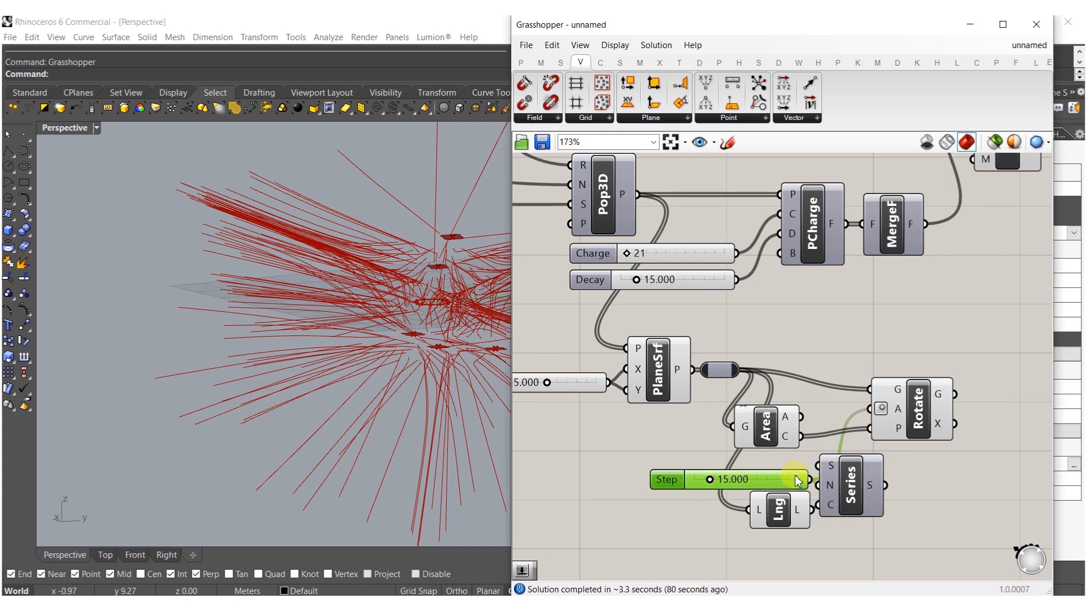
# Step: Connect the Series output to Rotate's angle input and align Rotate with the relay
pyautogui.moveTo(858, 406); pyautogui.dragTo(886, 492)
pyautogui.moveTo(919, 483); pyautogui.dragTo(864, 487, button='right')
pyautogui.moveTo(871, 420); pyautogui.dragTo(876, 395)
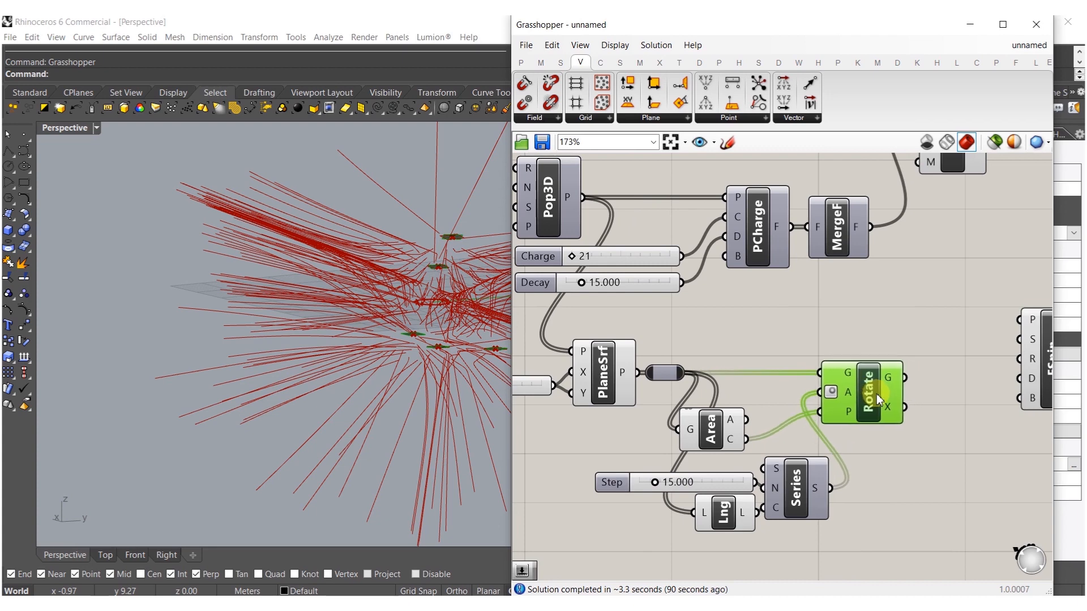
# Step: Duplicate the relay, Area, slider, List Length, Series and Rotate group, feeding the copy's relay from the first Rotate's geometry output
pyautogui.moveTo(910, 437); pyautogui.dragTo(789, 437, button='right')
pyautogui.doubleClick(808, 451)
pyautogui.click(781, 488)
pyautogui.scroll(-5, 780, 488)
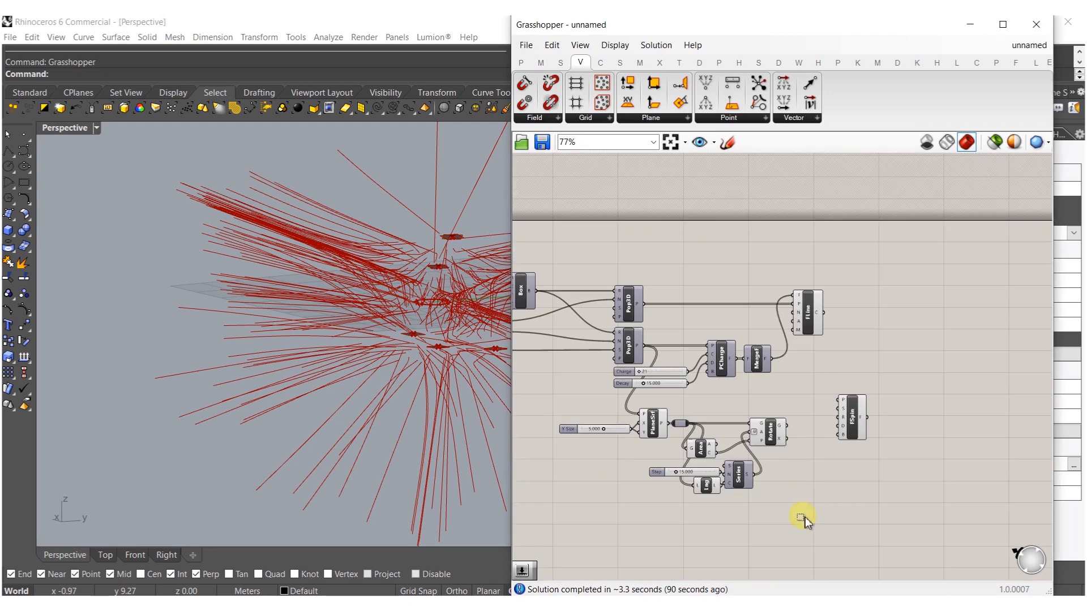
pyautogui.moveTo(805, 512); pyautogui.dragTo(820, 441)
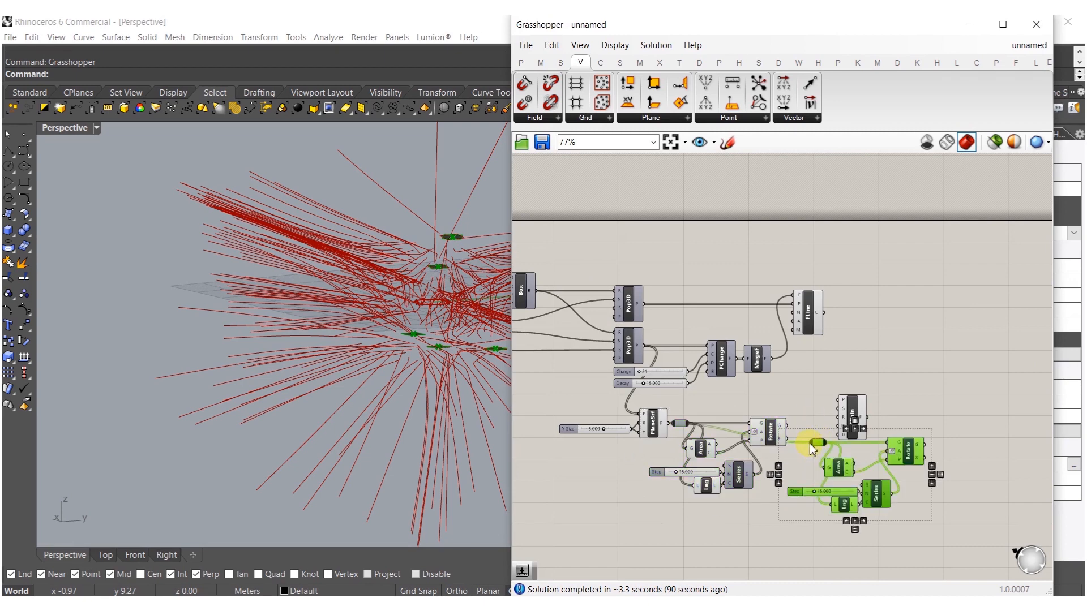
# Step: Add an XZ Plane between the copied Area and Rotate, linking the centroid to its origin and its plane to Rotate's plane input
pyautogui.scroll(5, 815, 478)
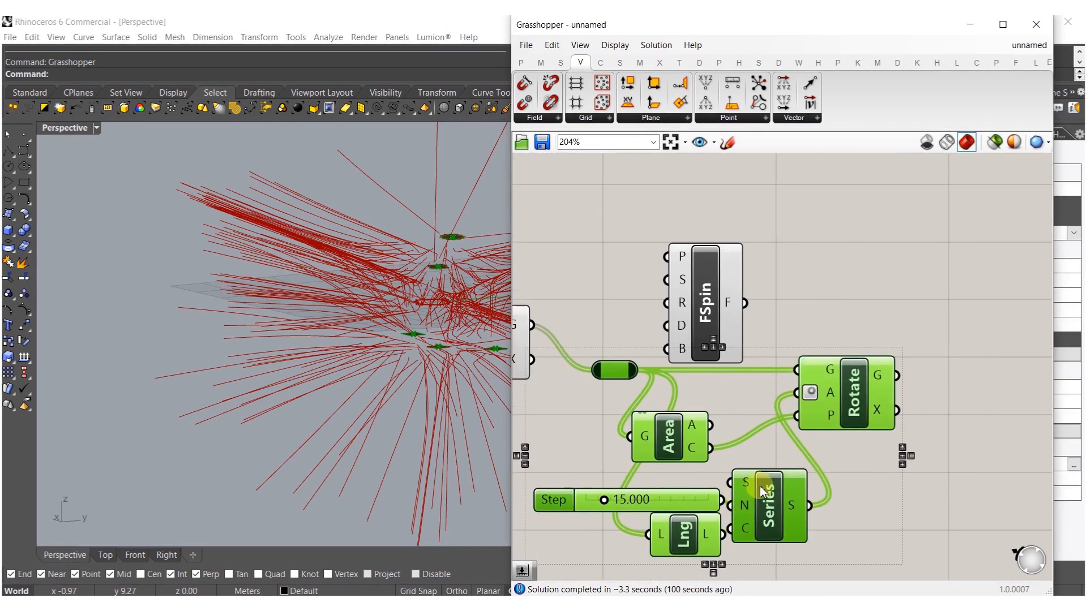
pyautogui.doubleClick(766, 454)
pyautogui.write('xz')
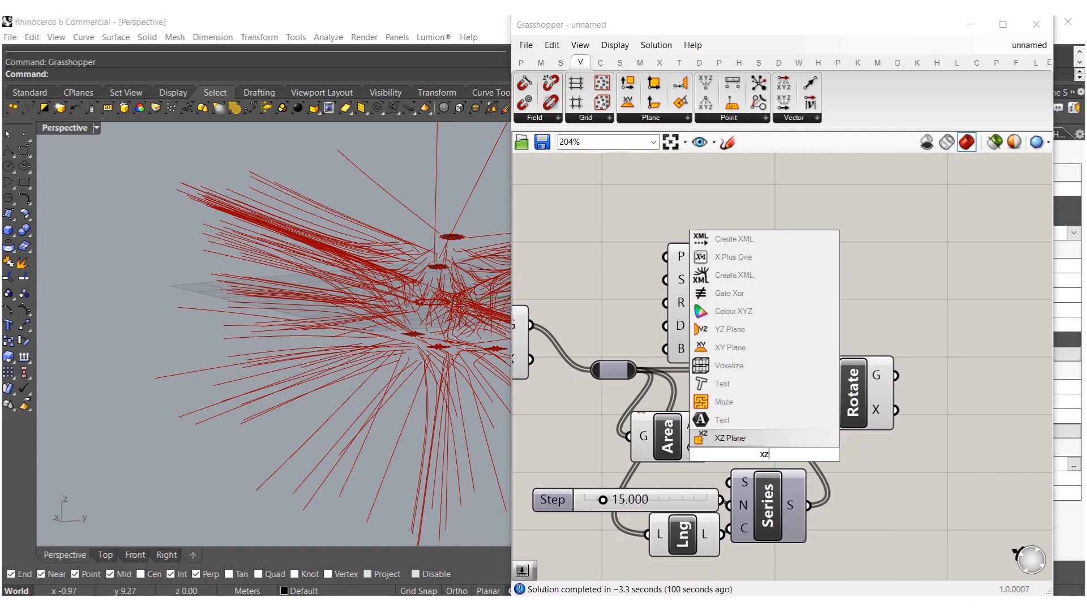
pyautogui.click(747, 443)
pyautogui.moveTo(802, 454); pyautogui.dragTo(768, 451)
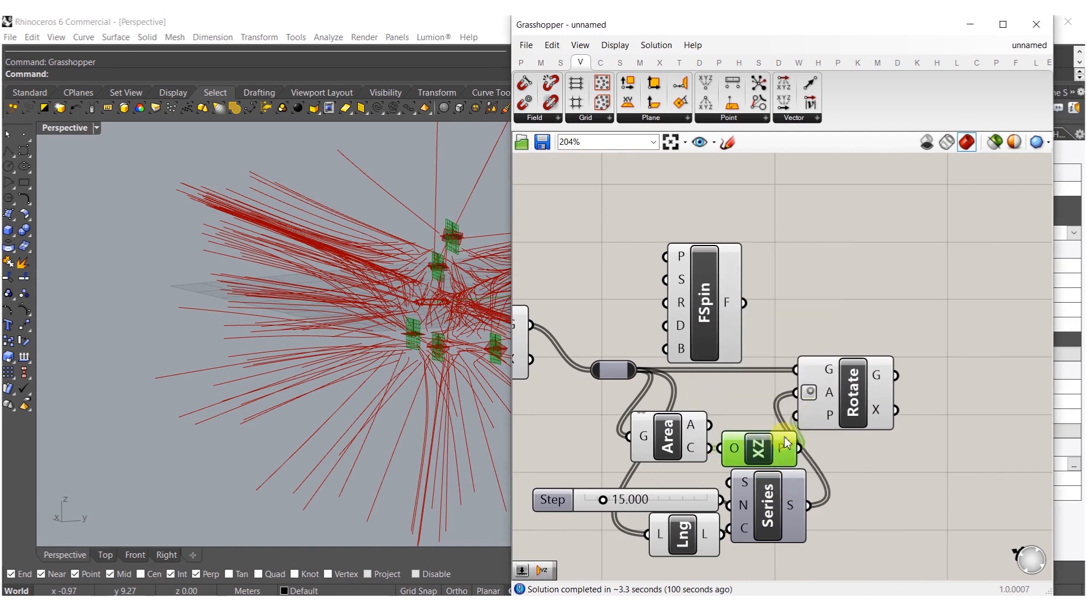
# Step: Duplicate the XZ rotation group alongside and feed the new copy's relay from the second Rotate's geometry output
pyautogui.scroll(-3, 785, 440)
pyautogui.moveTo(810, 448); pyautogui.dragTo(761, 451, button='right')
pyautogui.moveTo(815, 561); pyautogui.dragTo(611, 396)
pyautogui.moveTo(673, 427); pyautogui.dragTo(626, 422, button='right')
pyautogui.keyDown('alt'); pyautogui.moveTo(676, 442); pyautogui.dragTo(911, 456); pyautogui.keyUp('alt')
pyautogui.click(819, 396)
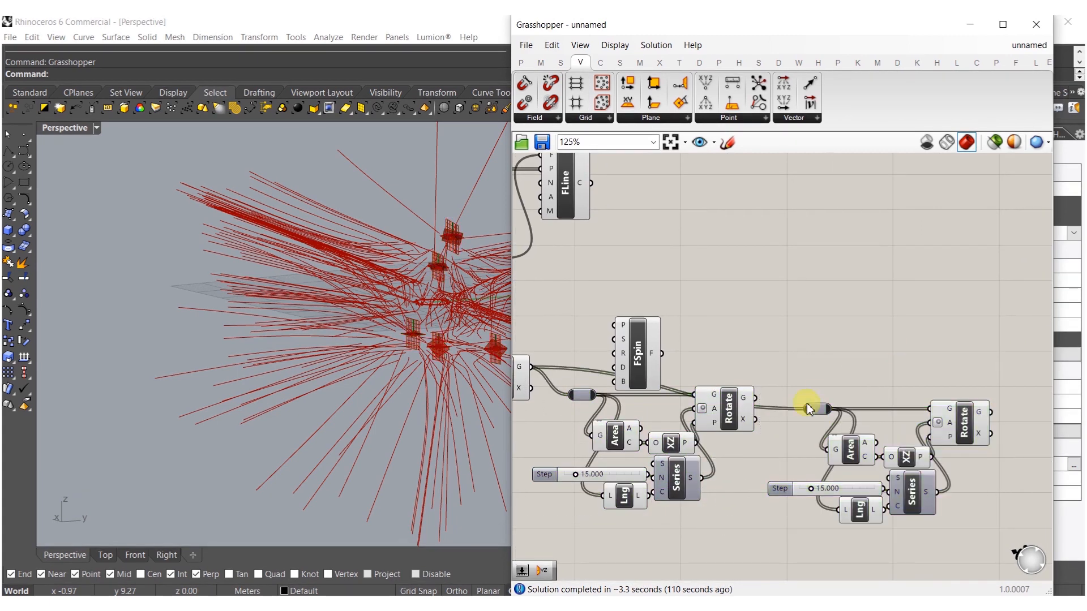
pyautogui.moveTo(766, 395); pyautogui.dragTo(694, 395, button='right')
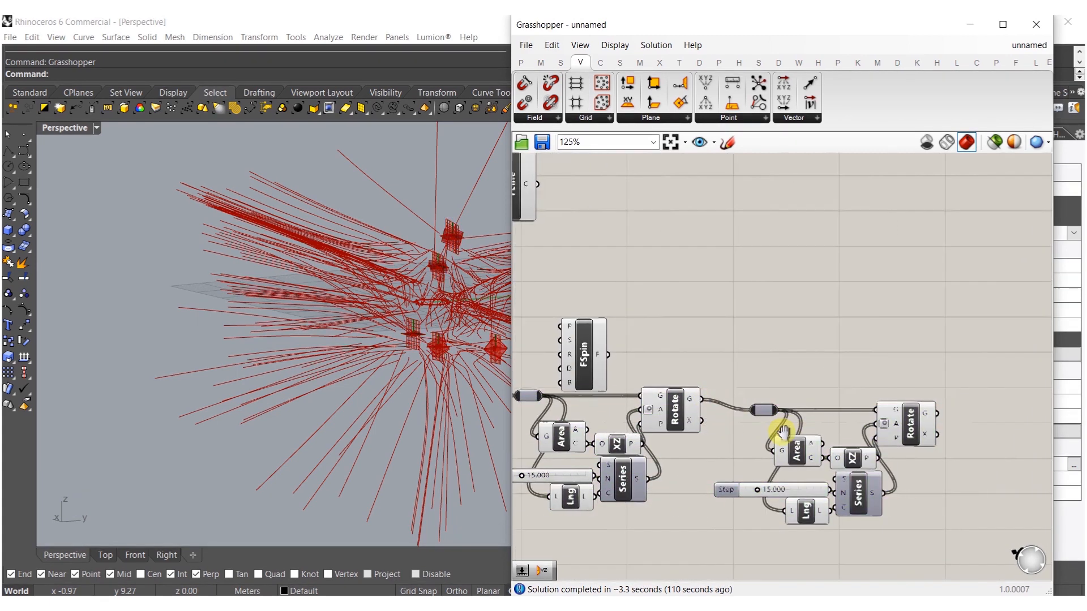
# Step: Replace the last group's XZ Plane with a YZ Plane, connected between the Area centroid and Rotate's plane input
pyautogui.click(834, 453)
pyautogui.press('Delete')
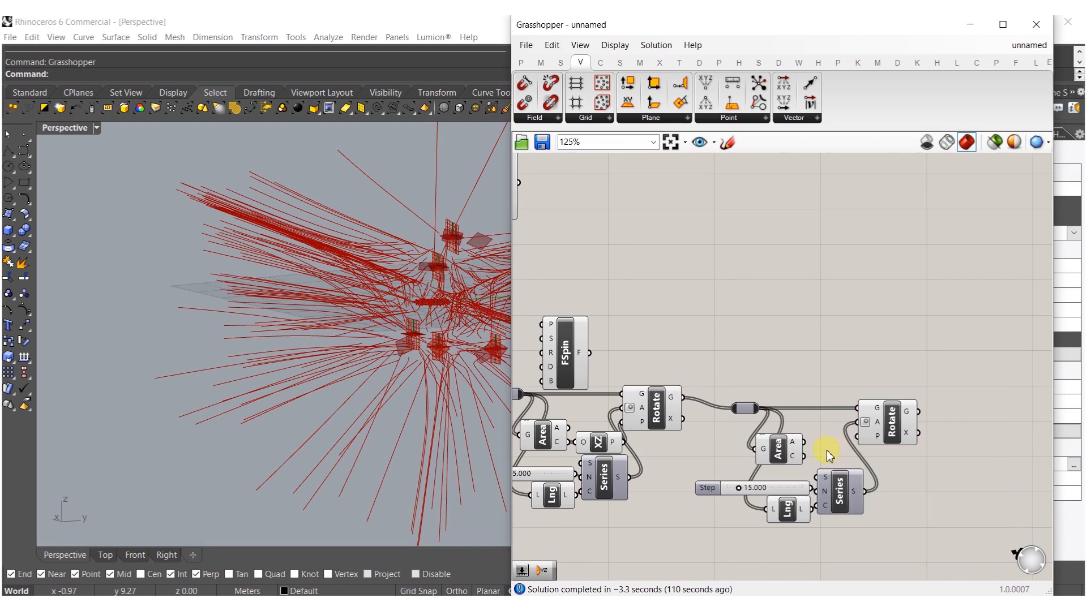
pyautogui.doubleClick(829, 455)
pyautogui.write('yz')
pyautogui.click(820, 439)
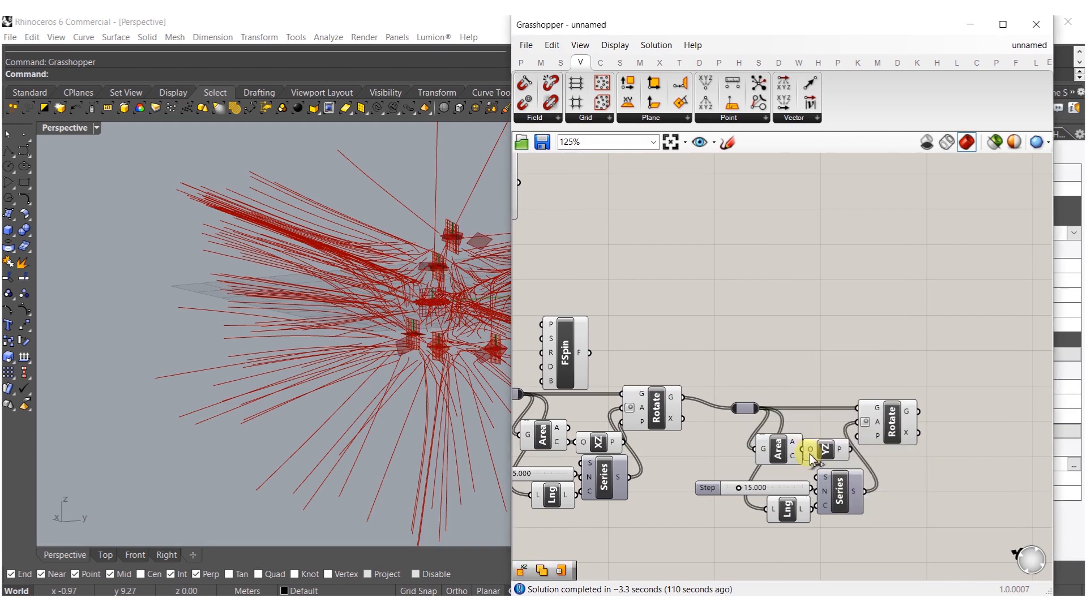
pyautogui.moveTo(811, 450); pyautogui.dragTo(835, 457)
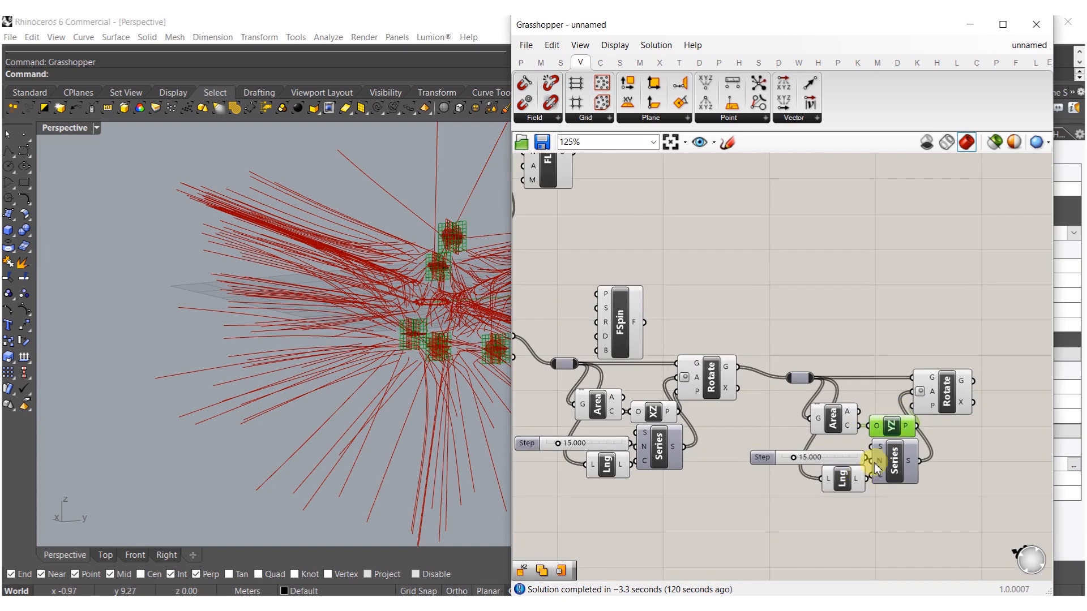
# Step: Chain the Series components by connecting the second's output to the third and the first's output to the second
pyautogui.moveTo(872, 460); pyautogui.dragTo(684, 446)
pyautogui.moveTo(873, 464); pyautogui.dragTo(645, 429)
pyautogui.scroll(-3, 563, 400)
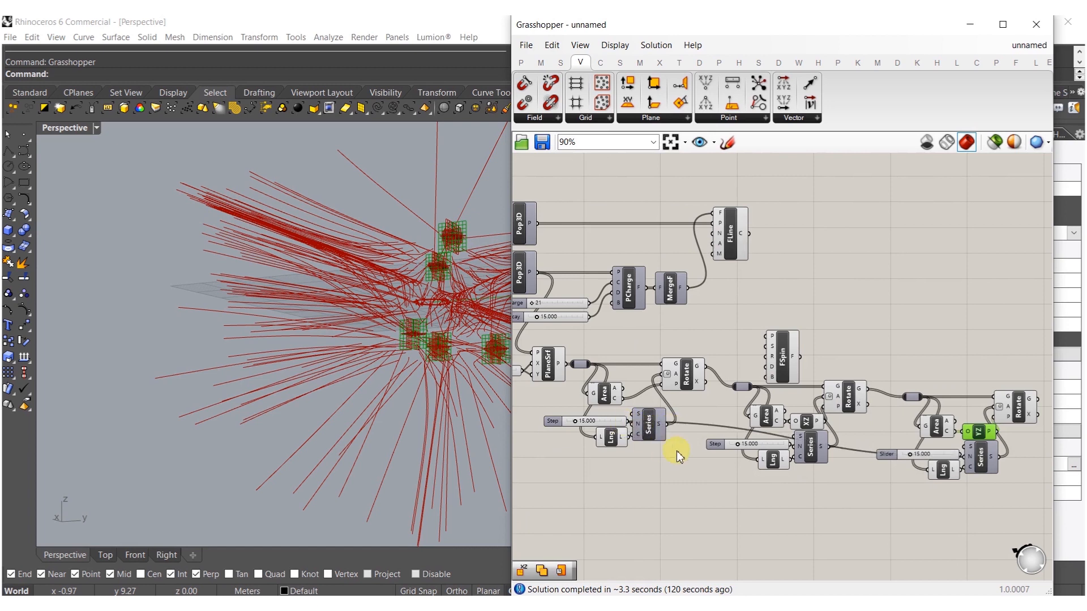
# Step: Delete the Step sliders of the two copied rotation groups and shift the remaining Step slider away from its Series
pyautogui.click(714, 444)
pyautogui.keyDown('shift'); pyautogui.click(892, 454); pyautogui.keyUp('shift')
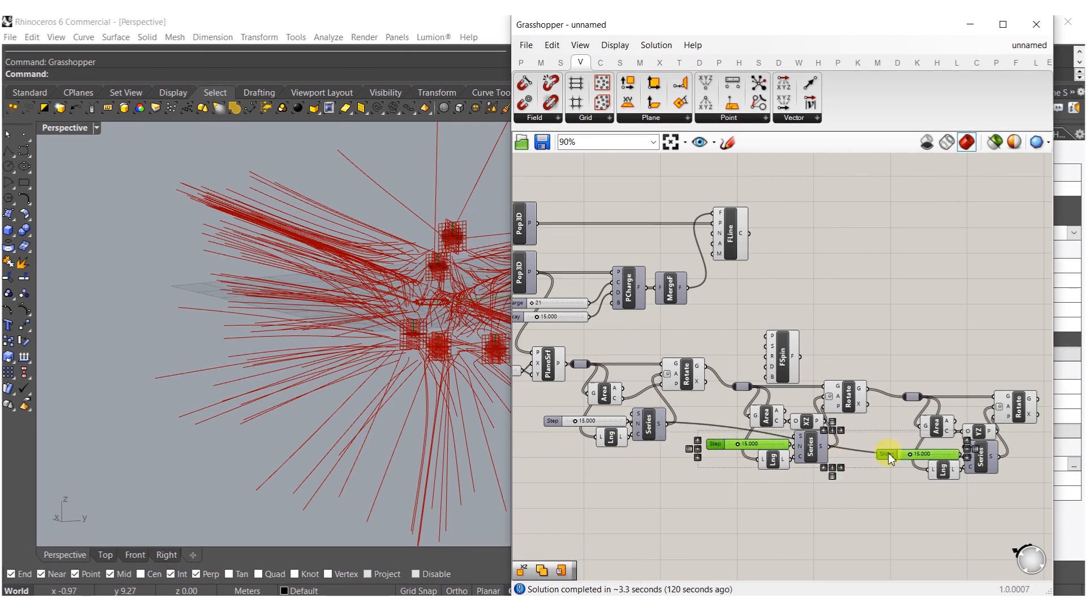
pyautogui.press('Delete')
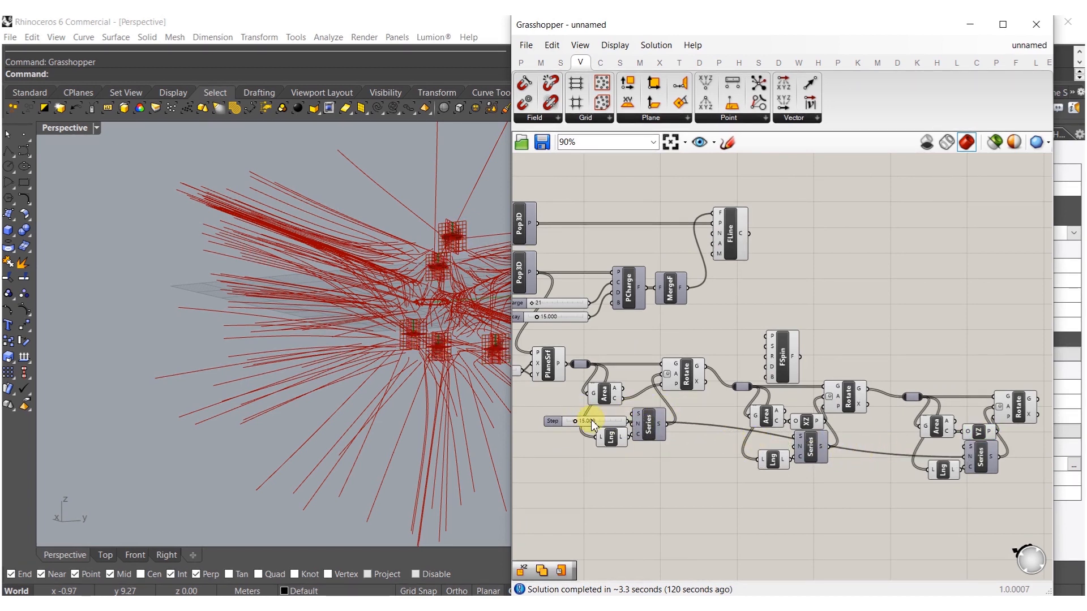
pyautogui.moveTo(593, 426); pyautogui.dragTo(551, 426)
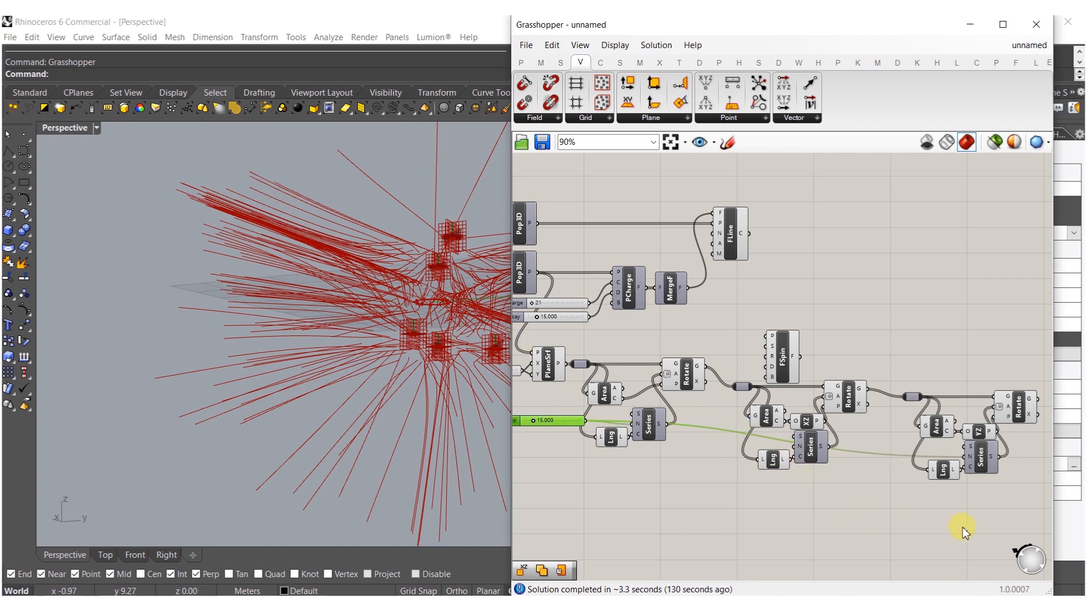
# Step: Turn off the preview of the plane surface, relays and rotation groups, leaving the last Rotate previewed
pyautogui.moveTo(985, 515); pyautogui.dragTo(498, 339)
pyautogui.middleClick(553, 365)
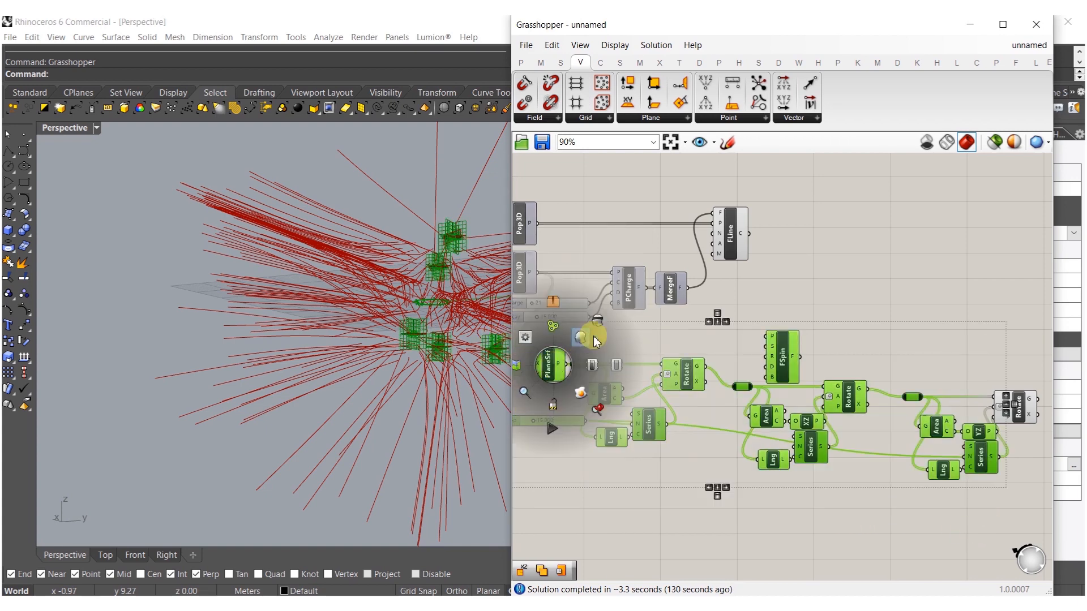
pyautogui.click(602, 331)
pyautogui.moveTo(388, 255); pyautogui.dragTo(396, 296, button='right')
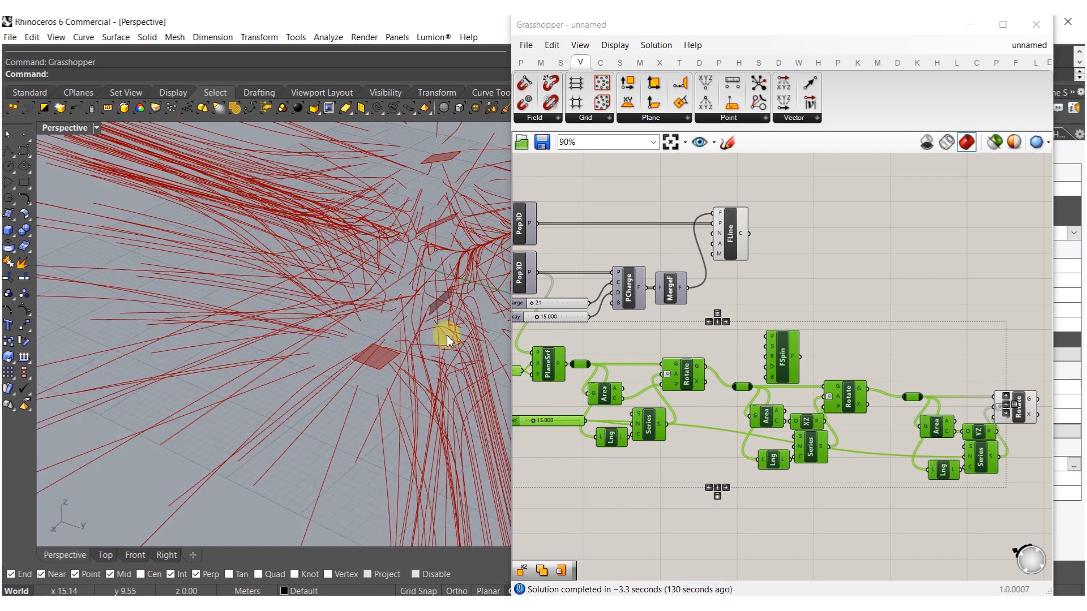
pyautogui.moveTo(1018, 344); pyautogui.dragTo(837, 363, button='right')
pyautogui.click(837, 364)
pyautogui.moveTo(546, 337); pyautogui.dragTo(742, 377, button='right')
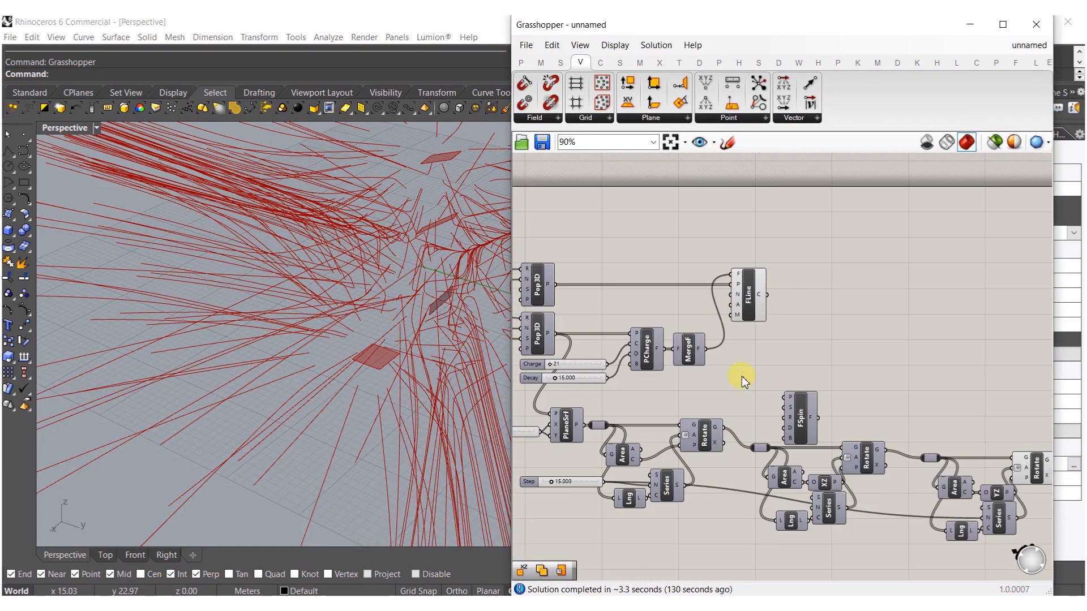
# Step: Feed FSpin's plane input from the last Rotate's geometry, its strength and decay from the 15.000 slider, and its radius from the 21 slider
pyautogui.moveTo(789, 403); pyautogui.dragTo(1002, 467)
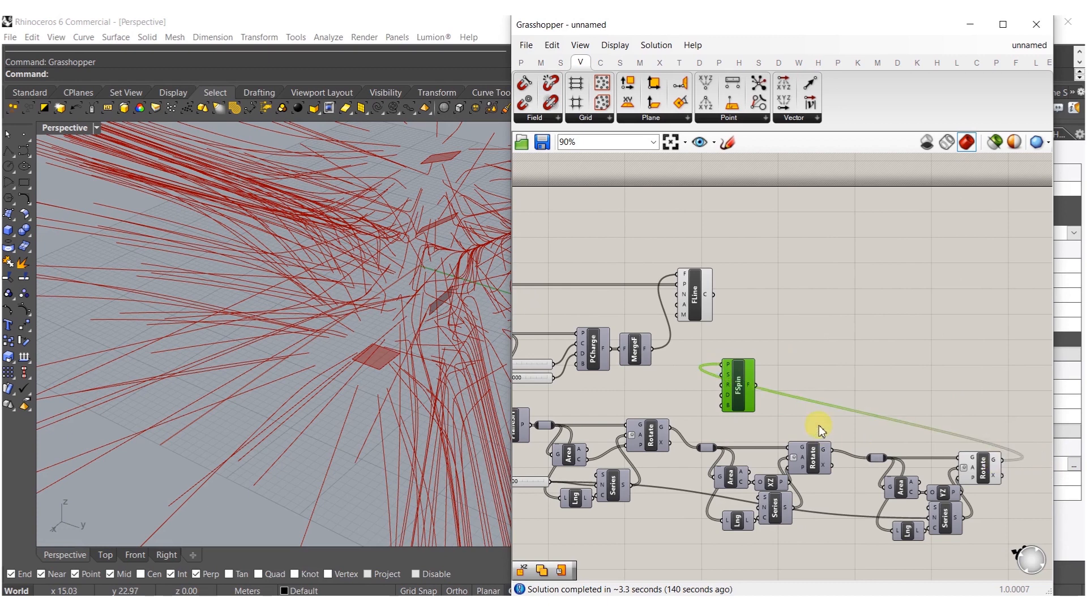
pyautogui.moveTo(731, 371); pyautogui.dragTo(774, 413, button='right')
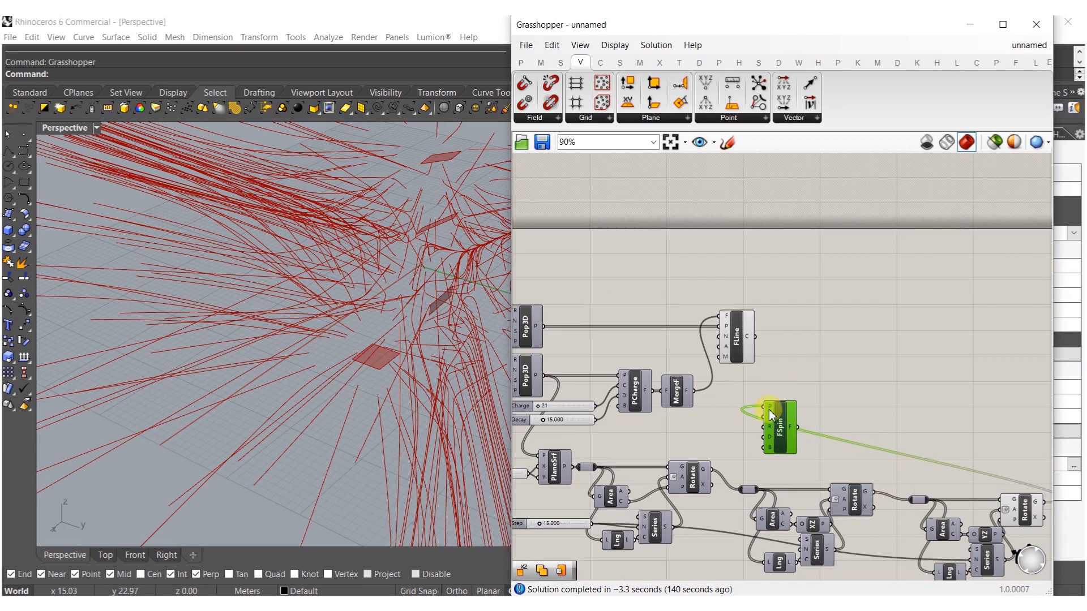
pyautogui.moveTo(768, 416); pyautogui.dragTo(601, 418)
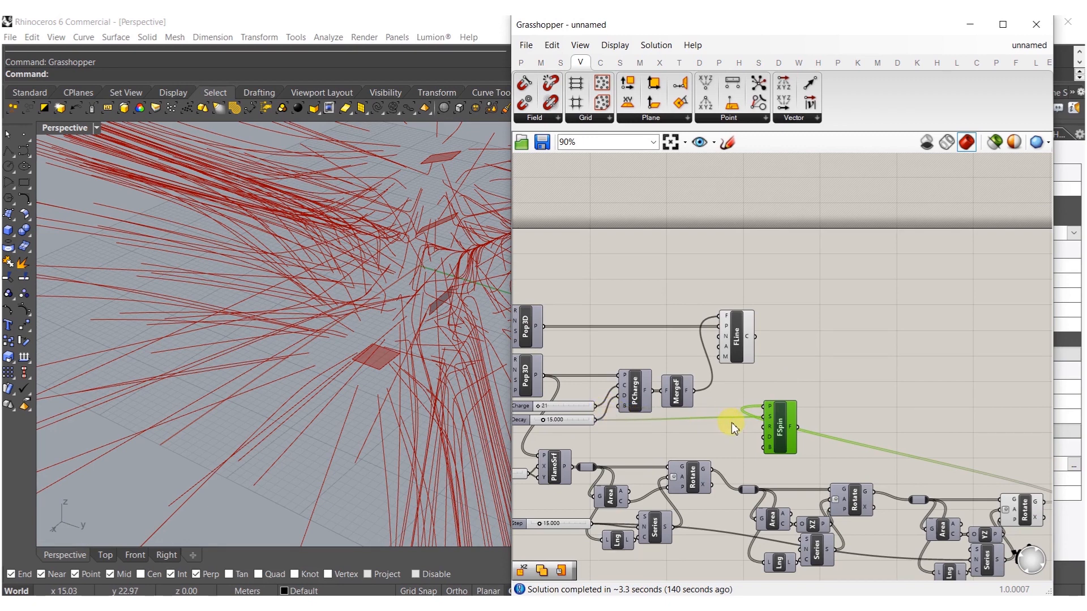
pyautogui.moveTo(769, 431); pyautogui.dragTo(600, 410)
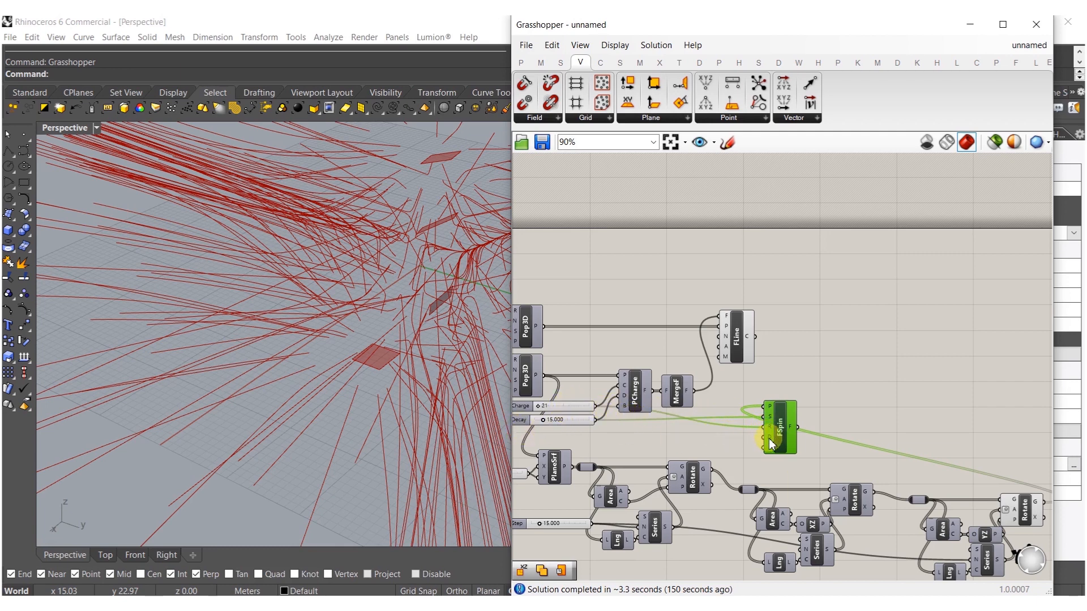
pyautogui.moveTo(632, 430); pyautogui.dragTo(597, 428)
# Step: Connect the FSpin output to FLine's field input in place of the merged fields, and inspect the field lines
pyautogui.moveTo(797, 426); pyautogui.dragTo(725, 320)
pyautogui.moveTo(376, 283); pyautogui.dragTo(308, 300, button='right')
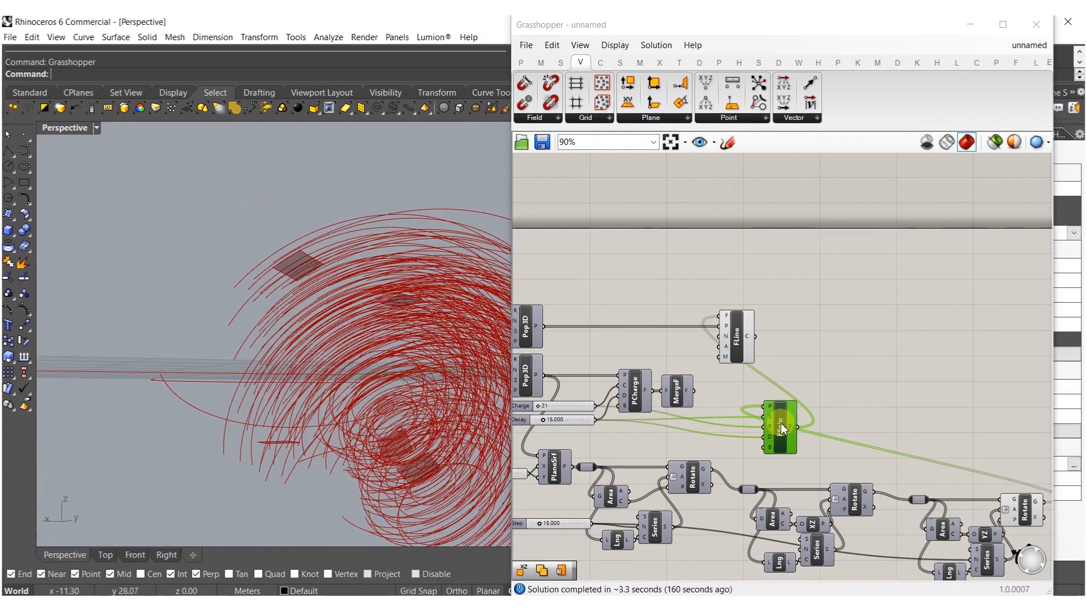
pyautogui.moveTo(375, 383)
pyautogui.mouseDown(button='right')
pyautogui.moveTo(341, 359)
pyautogui.moveTo(376, 393)
pyautogui.mouseUp(button='right')
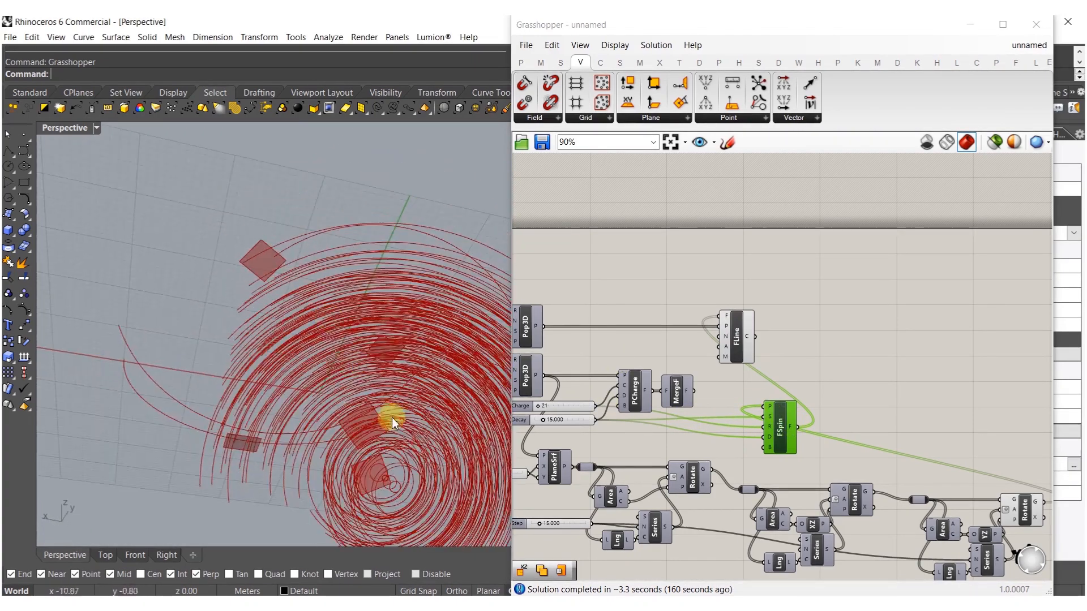
# Step: Move MergeF behind FSpin and wire it between FSpin's output and FLine's field input
pyautogui.moveTo(675, 390); pyautogui.dragTo(716, 325)
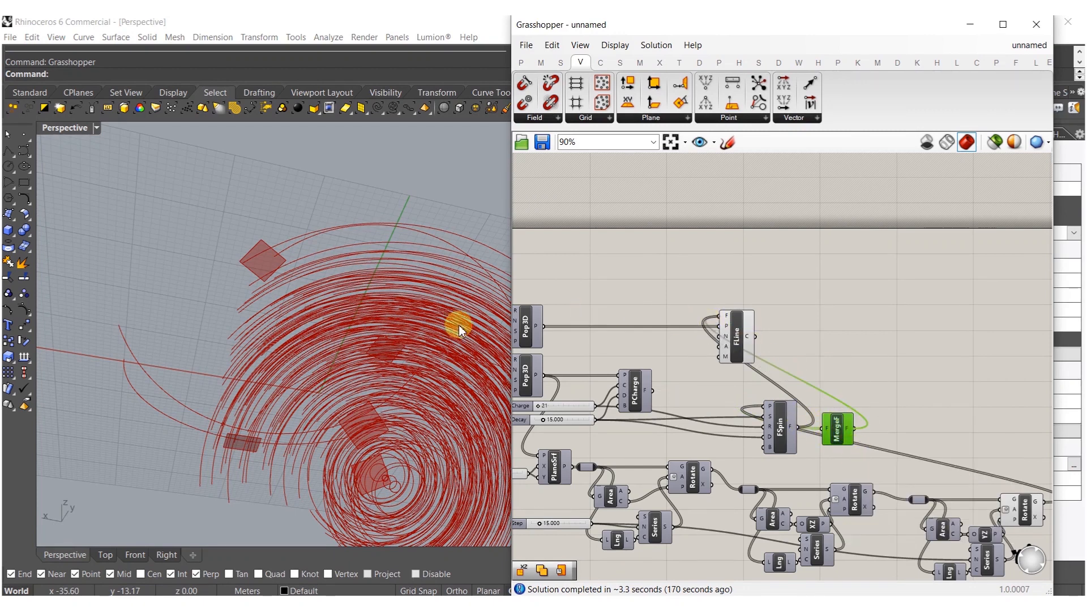
pyautogui.moveTo(352, 357); pyautogui.dragTo(485, 316, button='right')
# Step: Set the rotation Step slider to 53.175 and check the resulting field lines
pyautogui.scroll(6, 650, 364)
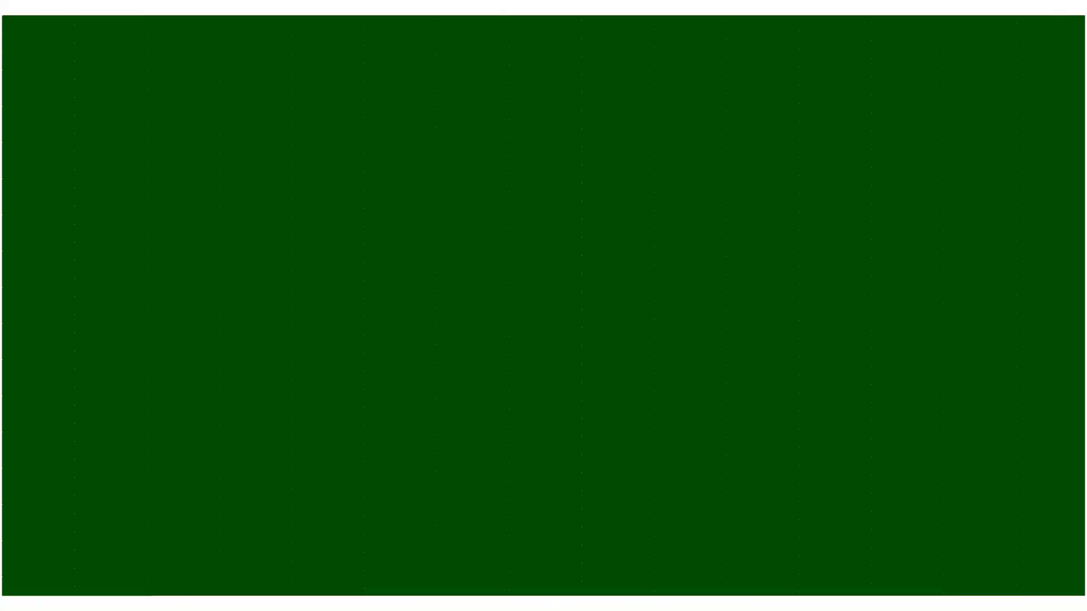
pyautogui.moveTo(711, 441); pyautogui.dragTo(709, 442)
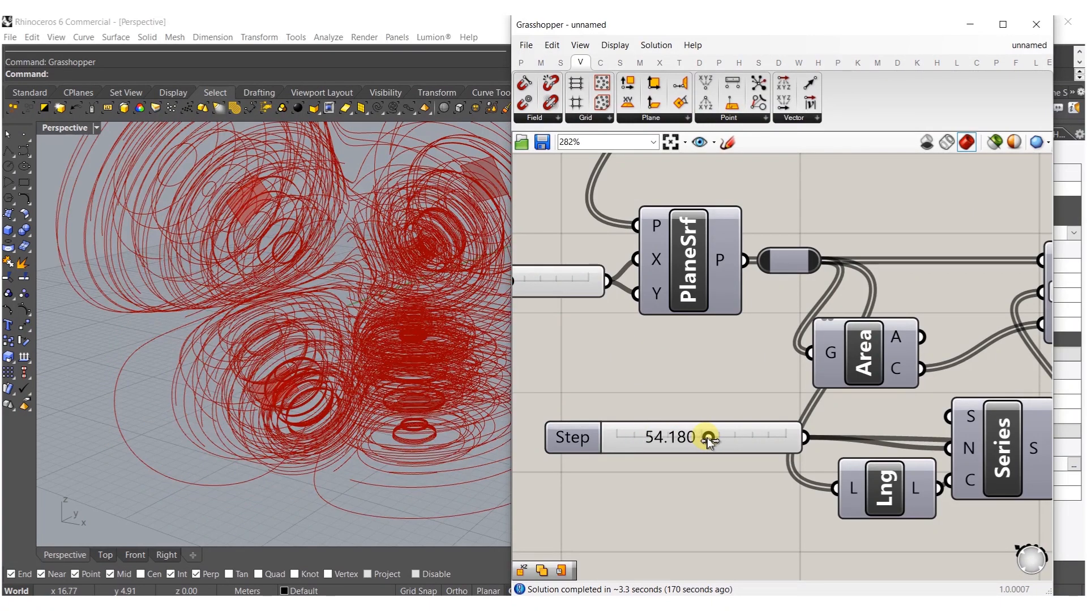
pyautogui.moveTo(355, 344); pyautogui.dragTo(442, 295, button='right')
pyautogui.moveTo(580, 332); pyautogui.dragTo(616, 343, button='right')
# Step: Delete the PCharge component
pyautogui.scroll(-5, 651, 344)
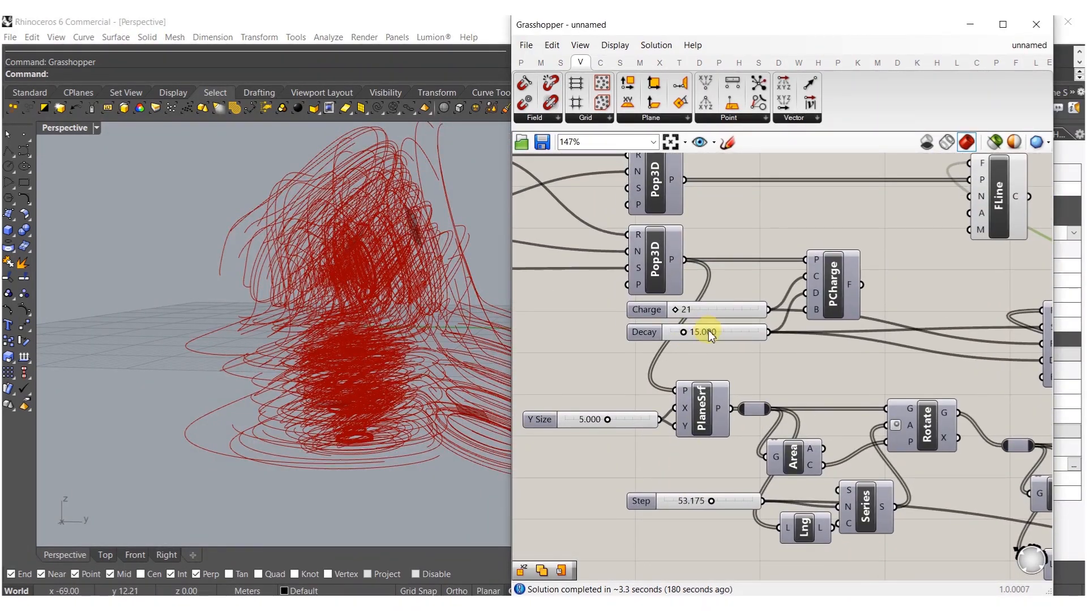
pyautogui.moveTo(688, 332); pyautogui.dragTo(684, 368, button='right')
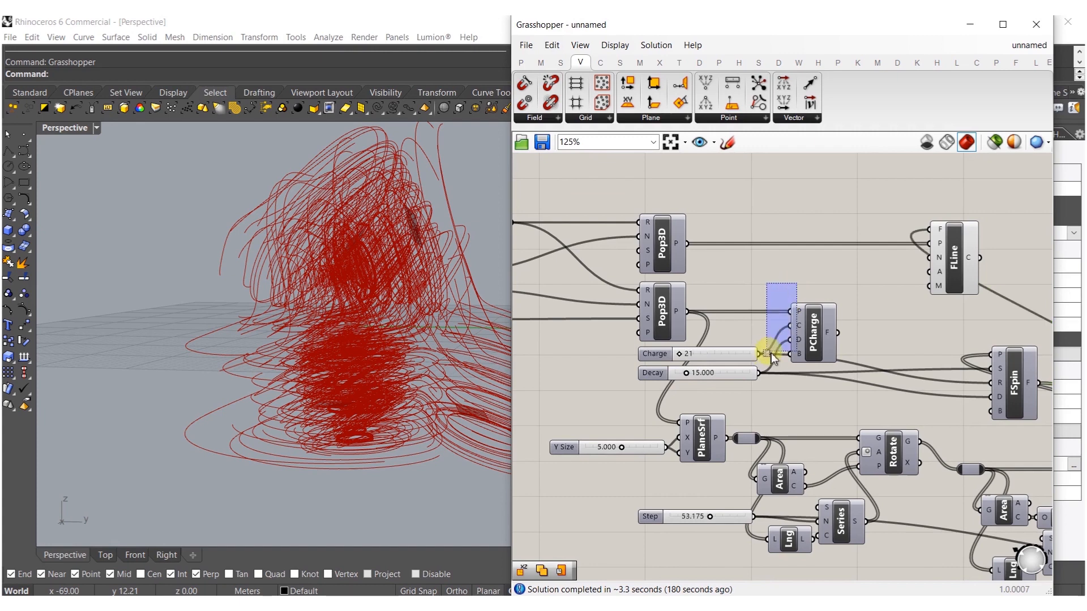
pyautogui.moveTo(771, 352); pyautogui.dragTo(779, 351)
pyautogui.press('Delete')
# Step: Set the Count slider of the second Pop3D to 7 and view the field lines from another angle
pyautogui.moveTo(740, 340); pyautogui.dragTo(864, 365, button='right')
pyautogui.scroll(5, 574, 301)
pyautogui.doubleClick(585, 325)
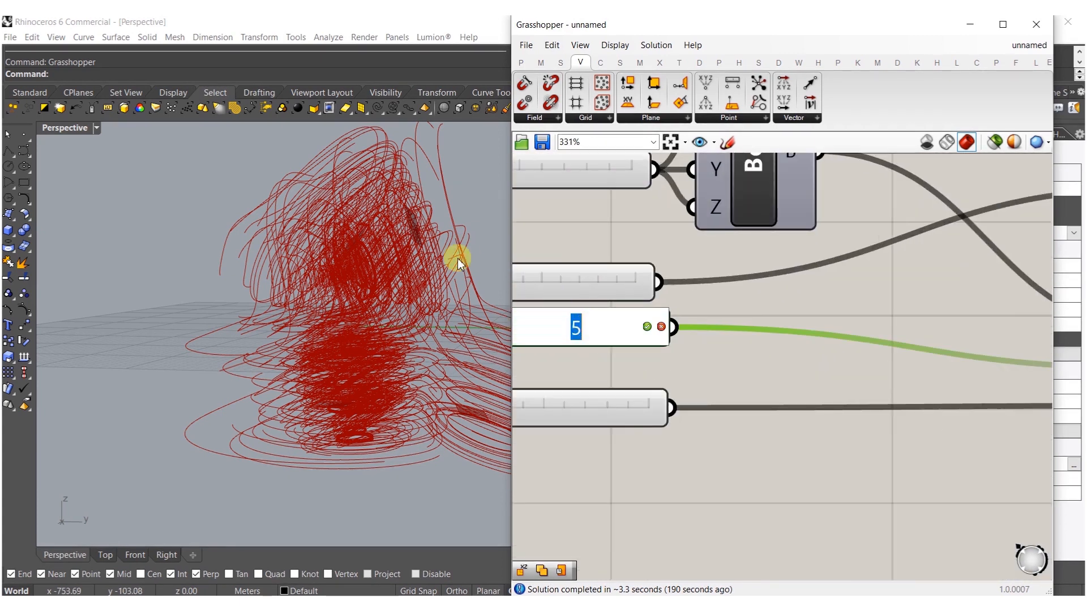
pyautogui.write('7')
pyautogui.press('Return')
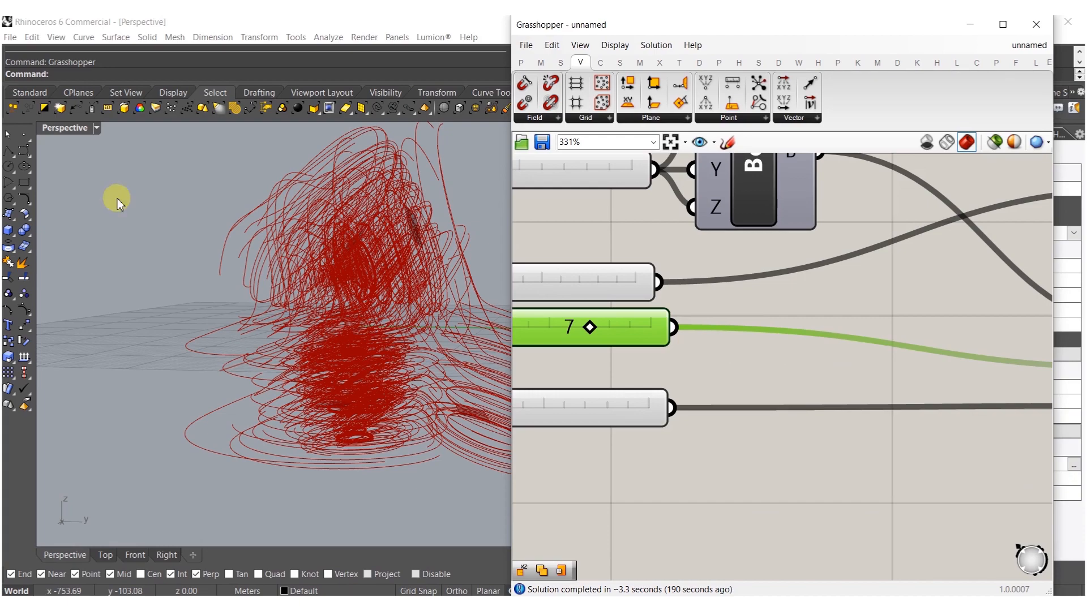
pyautogui.moveTo(408, 310); pyautogui.dragTo(397, 334, button='right')
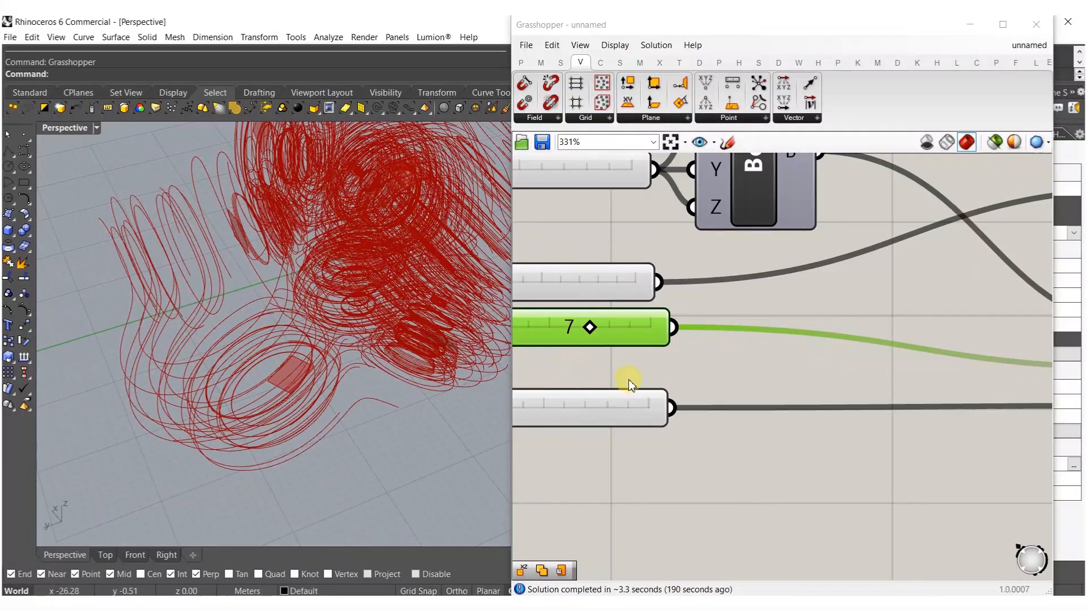
# Step: Set the rotation Step slider to 54.102 and review the field lines
pyautogui.scroll(-6, 649, 375)
pyautogui.moveTo(752, 460); pyautogui.dragTo(670, 445, button='right')
pyautogui.scroll(4, 680, 451)
pyautogui.moveTo(807, 524); pyautogui.dragTo(645, 446, button='right')
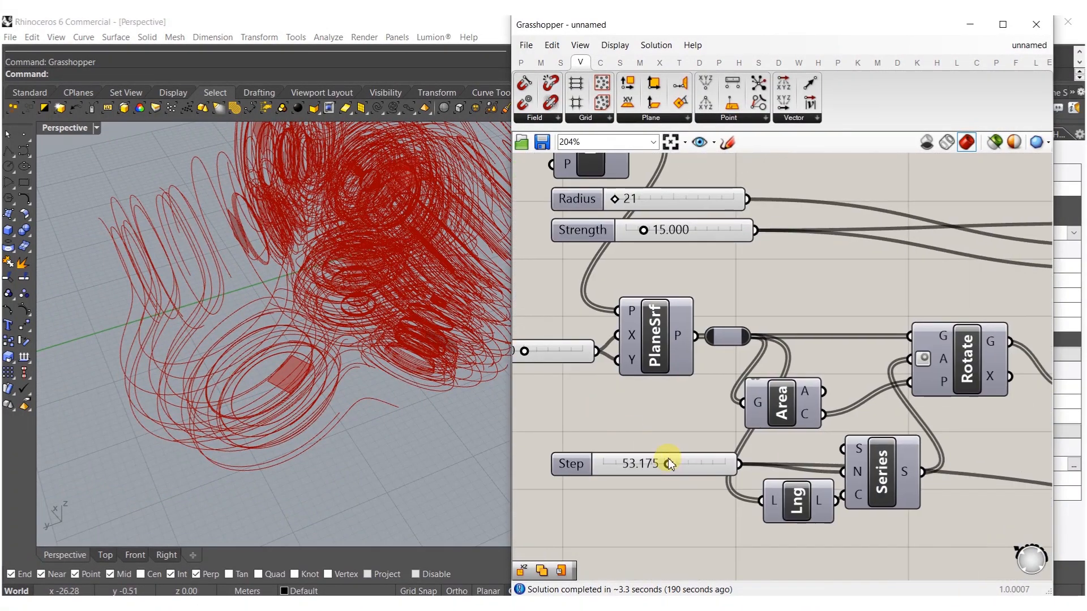
pyautogui.moveTo(712, 461)
pyautogui.mouseDown()
pyautogui.moveTo(701, 459)
pyautogui.moveTo(711, 457)
pyautogui.mouseUp()
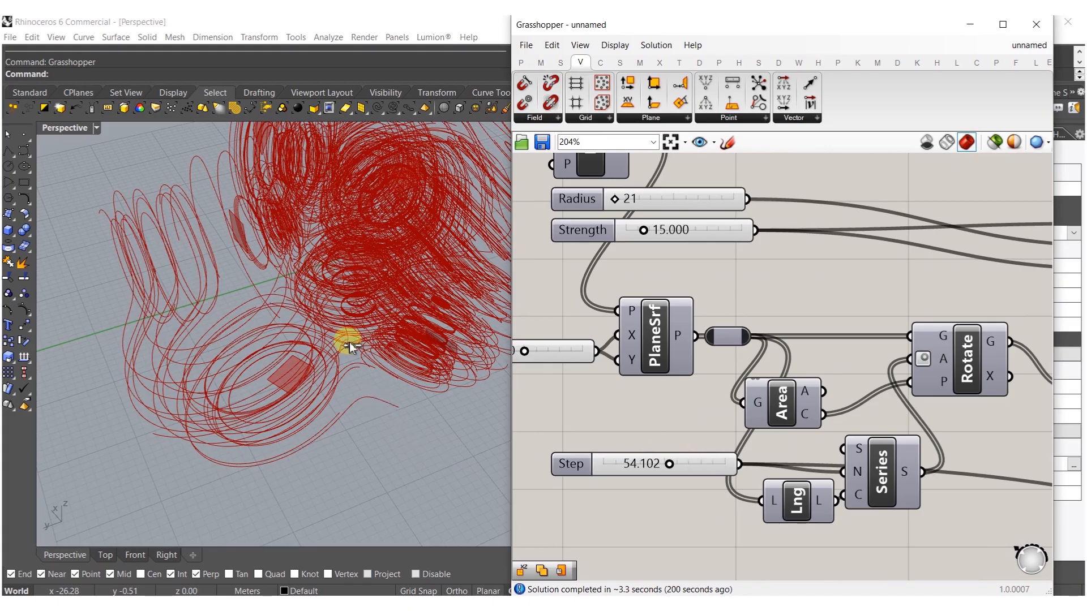
pyautogui.moveTo(359, 235); pyautogui.dragTo(297, 237, button='right')
# Step: Raise the Count slider of the second Pop3D to 10 and look over the field lines
pyautogui.scroll(-5, 682, 362)
pyautogui.moveTo(555, 294); pyautogui.dragTo(711, 337, button='right')
pyautogui.scroll(7, 683, 314)
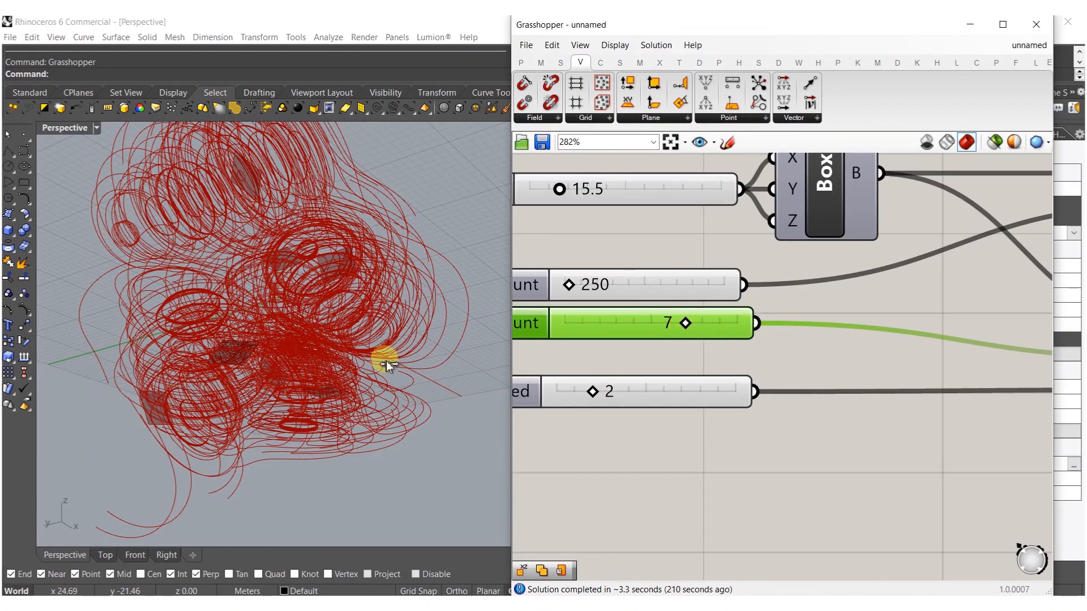
pyautogui.moveTo(387, 361); pyautogui.dragTo(372, 352)
pyautogui.moveTo(295, 396); pyautogui.dragTo(430, 419, button='right')
# Step: Set the Count slider of the first Pop3D to 1200 and inspect the denser field lines
pyautogui.scroll(-4, 654, 304)
pyautogui.moveTo(637, 263); pyautogui.dragTo(634, 293, button='right')
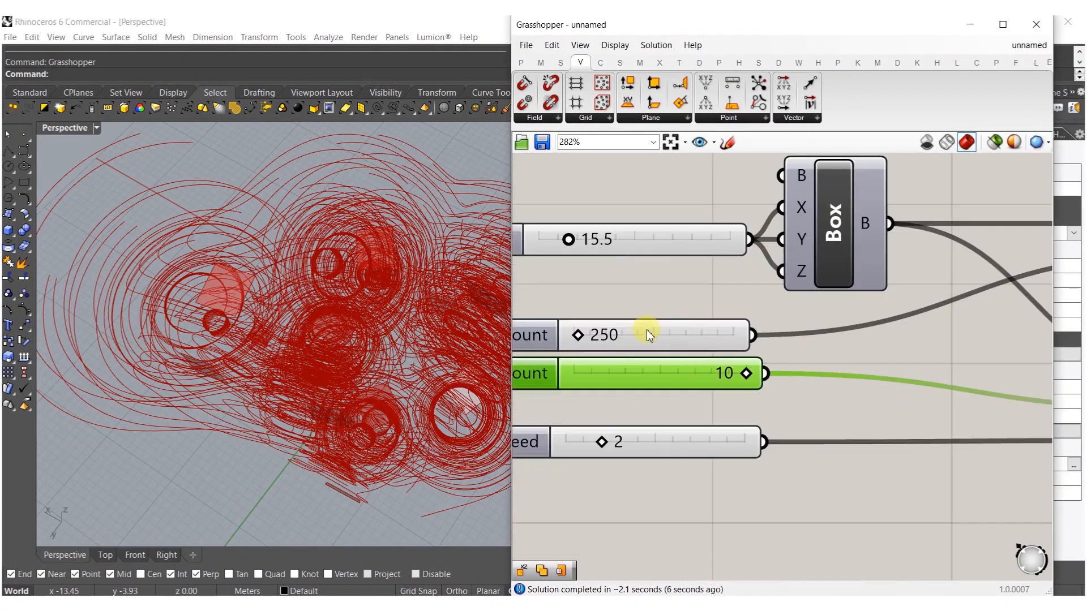
pyautogui.doubleClick(637, 334)
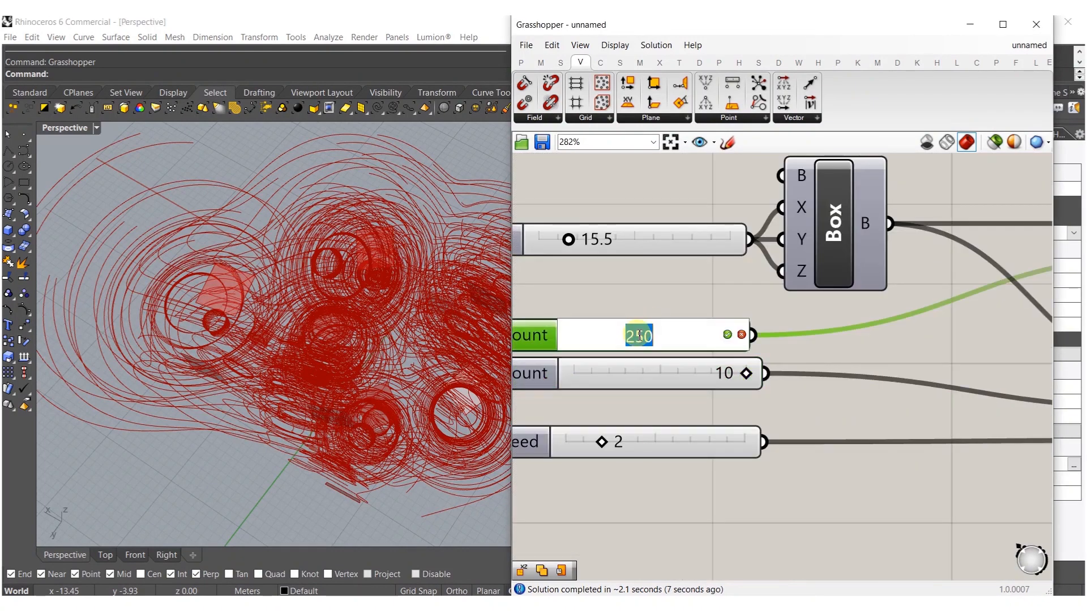
pyautogui.write('1200')
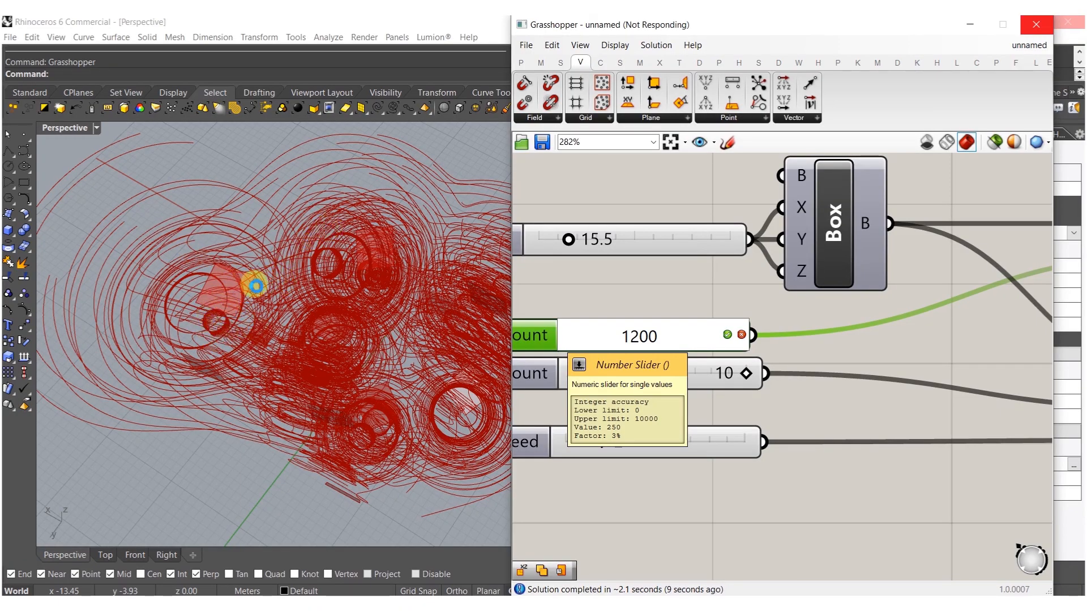
pyautogui.moveTo(280, 313); pyautogui.dragTo(393, 448, button='right')
# Step: Move FLine to a free area of the canvas and add a Mesh Pipe component beside it
pyautogui.scroll(-6, 687, 355)
pyautogui.scroll(4, 776, 335)
pyautogui.moveTo(715, 436); pyautogui.dragTo(799, 386)
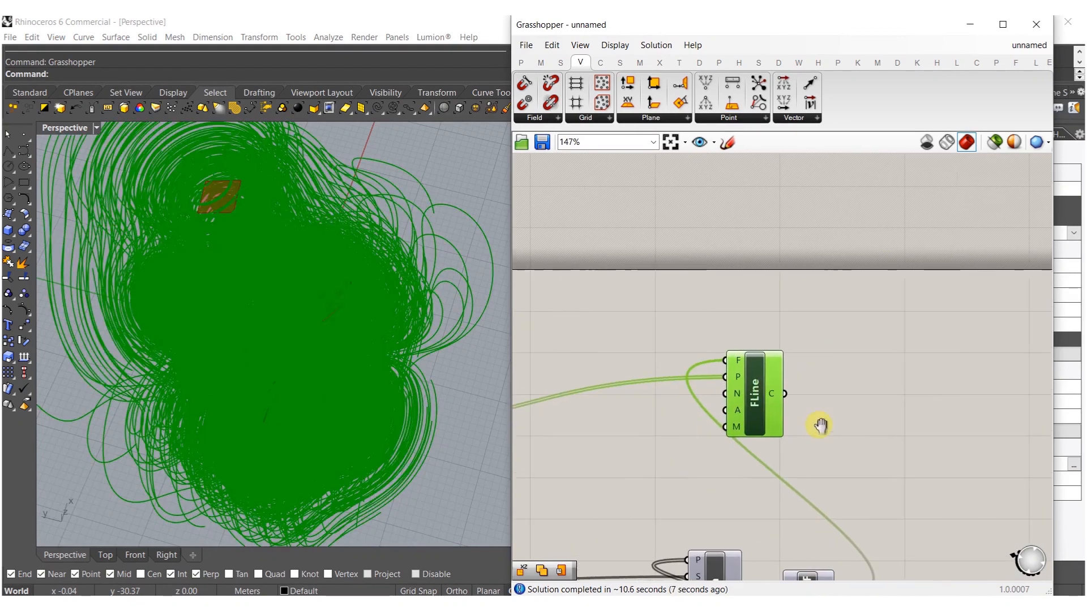
pyautogui.doubleClick(827, 425)
pyautogui.write('meshpip')
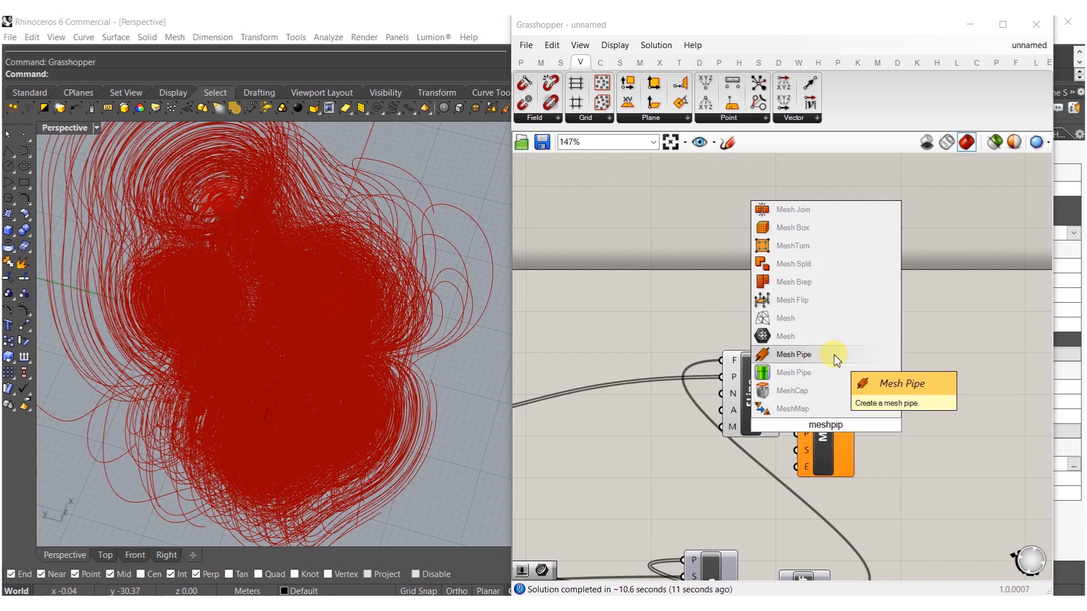
pyautogui.click(834, 355)
# Step: Create a number slider of 0.125 and connect it to the Mesh Pipe's radius input
pyautogui.doubleClick(819, 458)
pyautogui.write('.125')
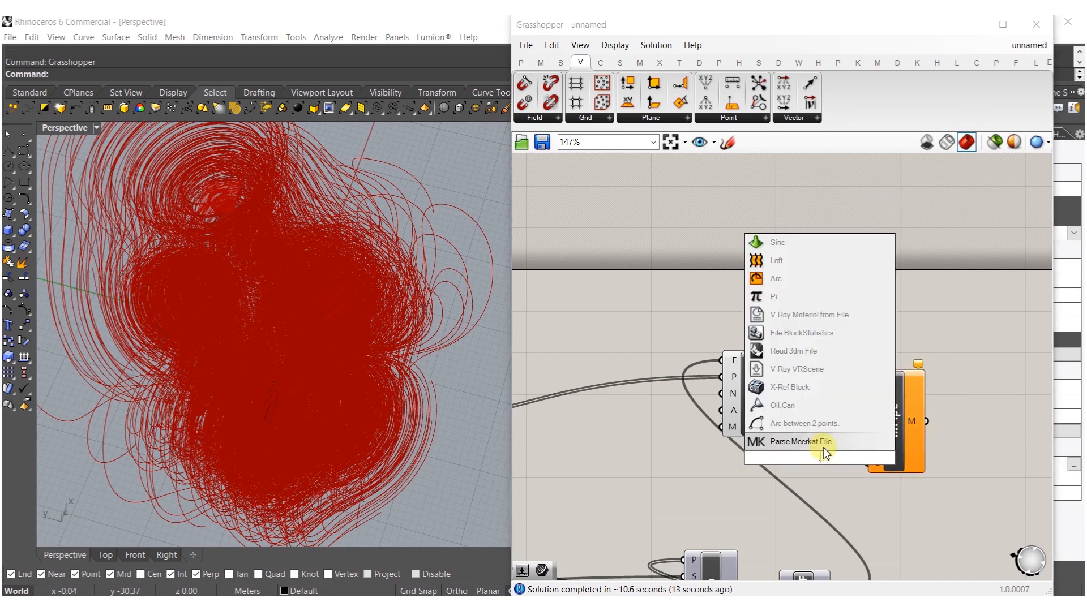
pyautogui.click(823, 447)
pyautogui.moveTo(857, 458); pyautogui.dragTo(824, 457)
pyautogui.click(826, 475)
# Step: Create a number slider of 4 and connect it to the Mesh Pipe's segments input
pyautogui.doubleClick(849, 487)
pyautogui.write('4')
pyautogui.press('Return')
pyautogui.moveTo(846, 486); pyautogui.dragTo(773, 488)
pyautogui.click(870, 475)
# Step: Line up the Radius and Segments sliders, connect FLine's curve output to the Mesh Pipe's curve input, and inspect the pipes
pyautogui.moveTo(826, 465); pyautogui.dragTo(808, 467)
pyautogui.click(833, 433)
pyautogui.moveTo(863, 424); pyautogui.dragTo(838, 459)
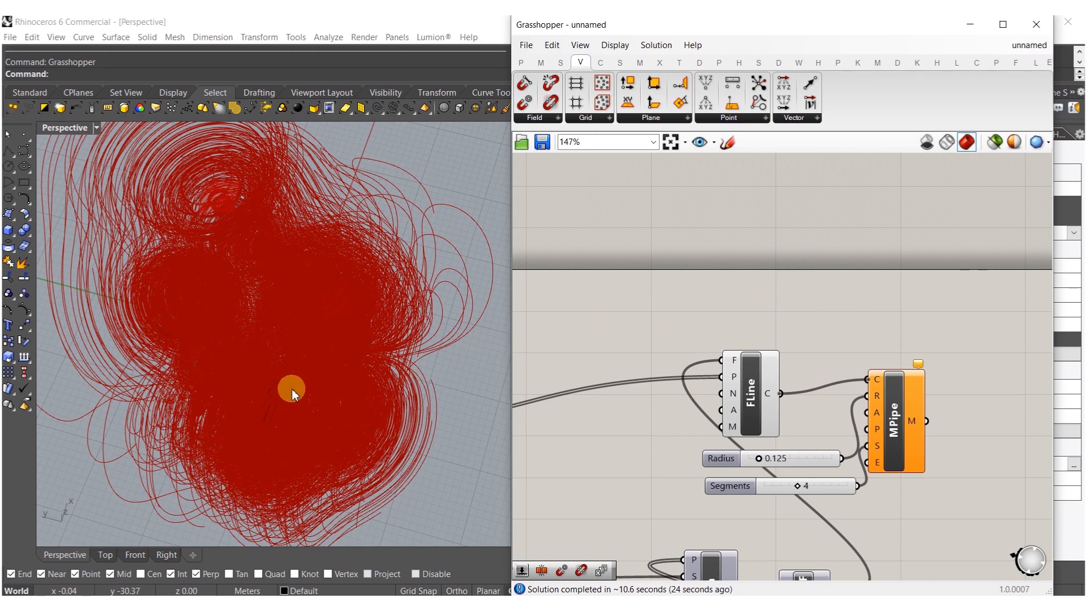
pyautogui.moveTo(291, 373); pyautogui.dragTo(235, 262, button='right')
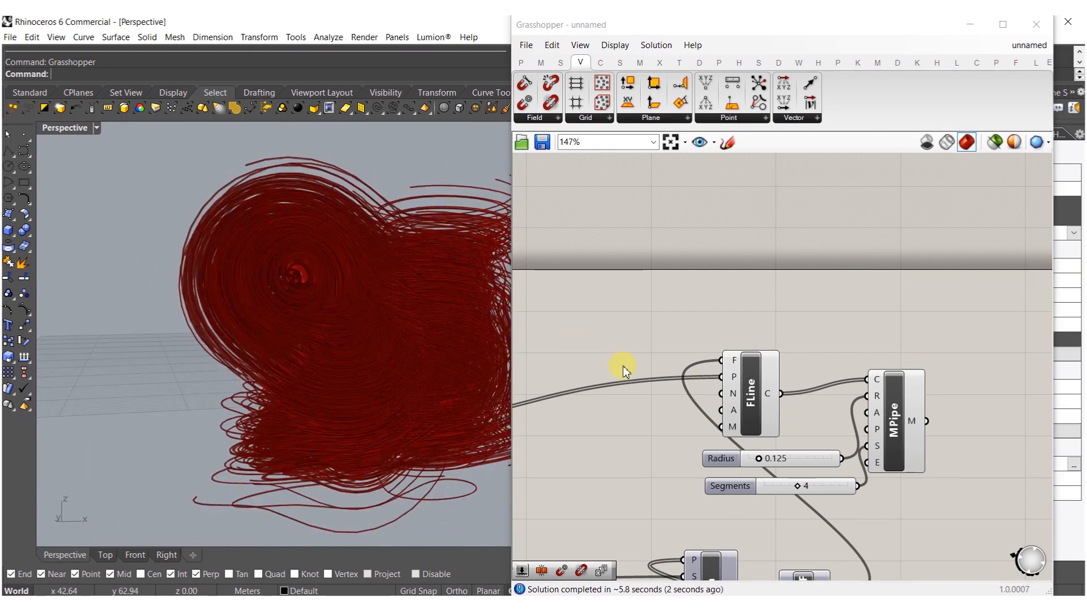
# Step: Set the Mesh Pipe's Radius slider to 0.5 and examine the thicker pipes up close
pyautogui.scroll(4, 691, 397)
pyautogui.moveTo(891, 512); pyautogui.dragTo(766, 483, button='right')
pyautogui.doubleClick(765, 483)
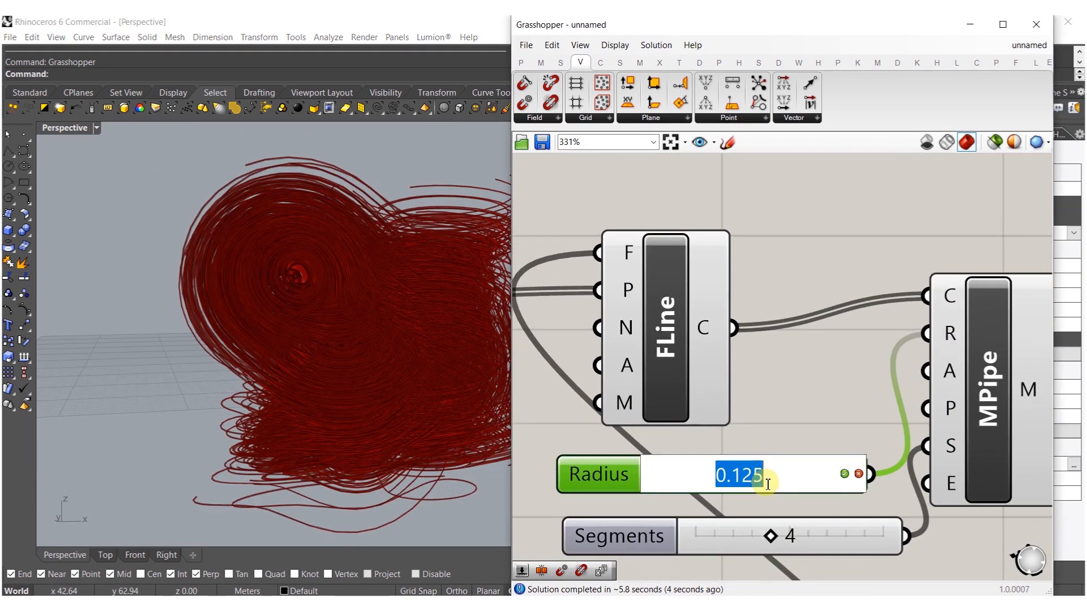
pyautogui.write('.5')
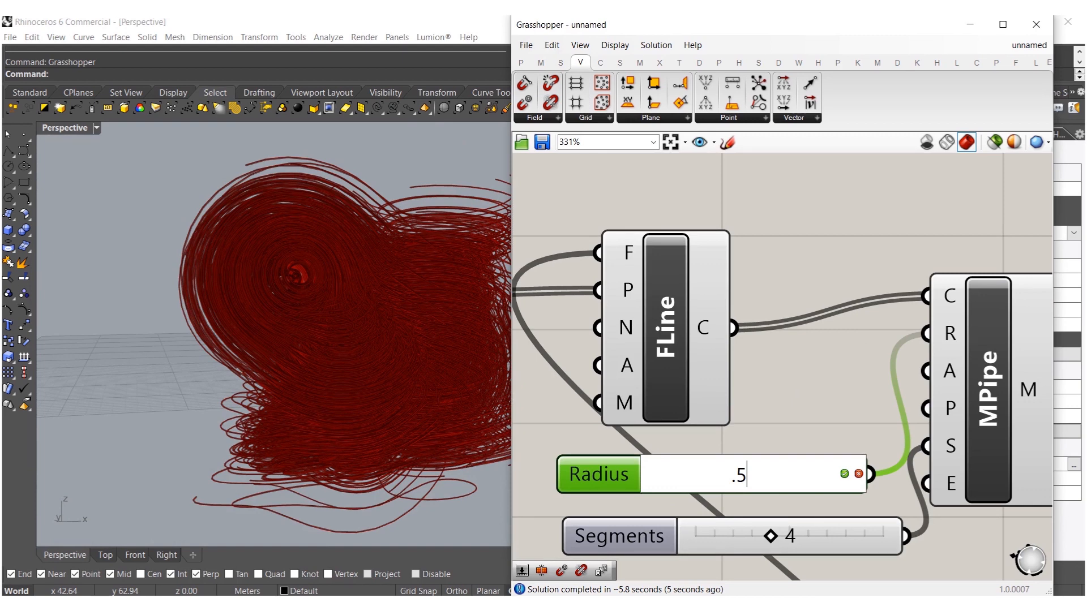
pyautogui.press('Return')
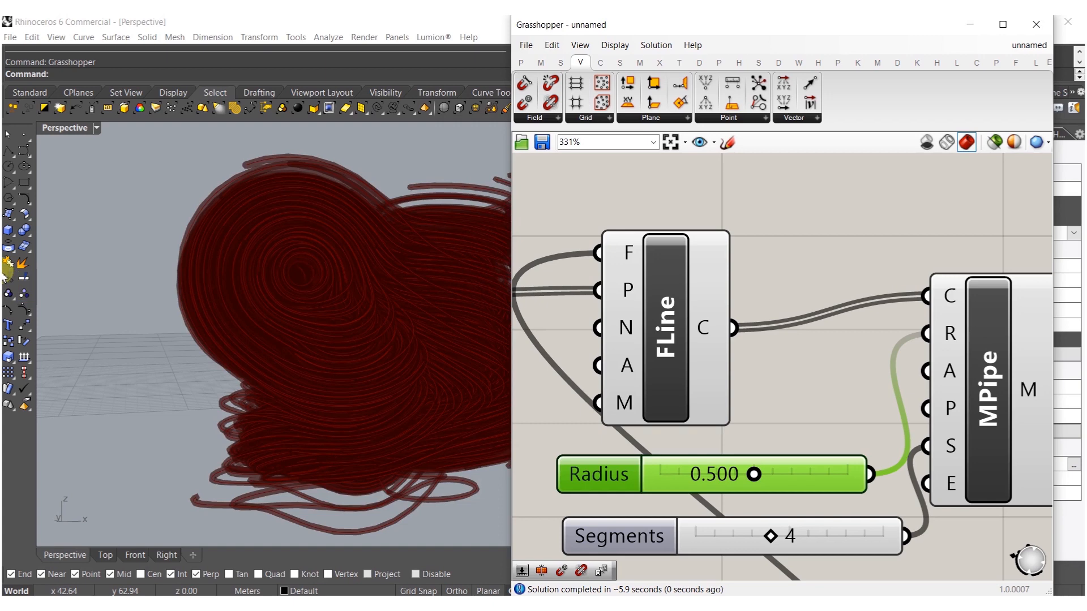
pyautogui.moveTo(243, 308); pyautogui.dragTo(236, 333, button='right')
pyautogui.scroll(3, 236, 333)
pyautogui.scroll(-6, 906, 430)
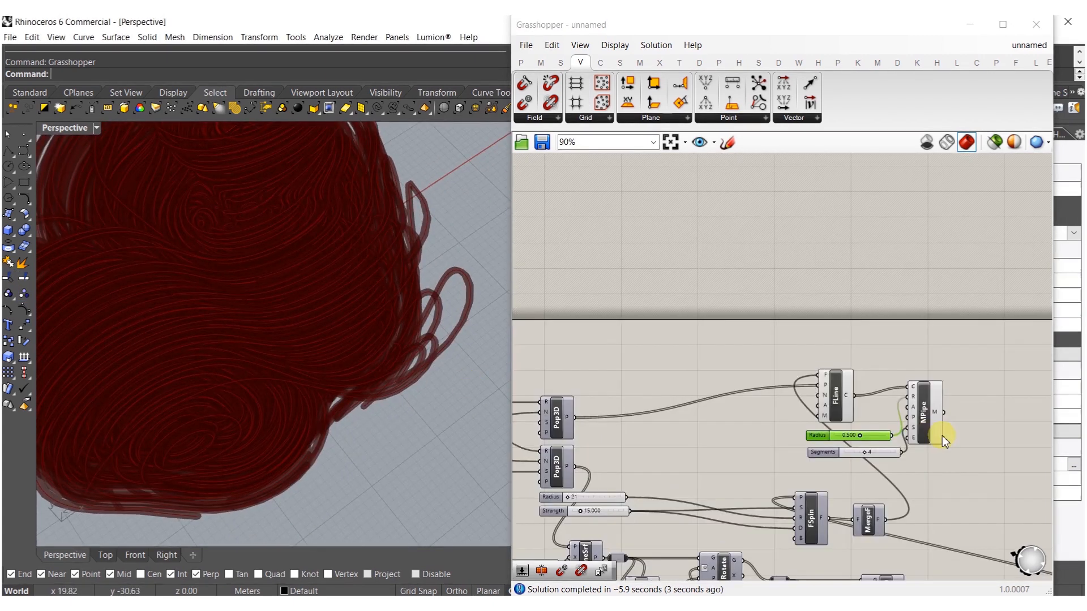
# Step: Add a Mesh Join component beside the Mesh Pipe and connect the pipes' mesh output to its mesh input
pyautogui.doubleClick(934, 380)
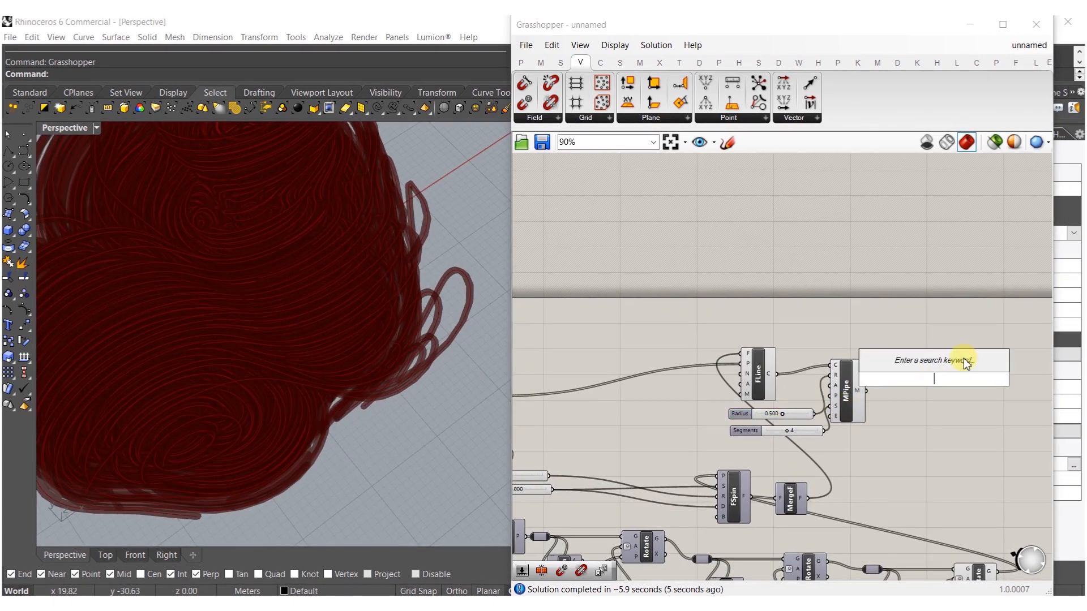
pyautogui.write('join')
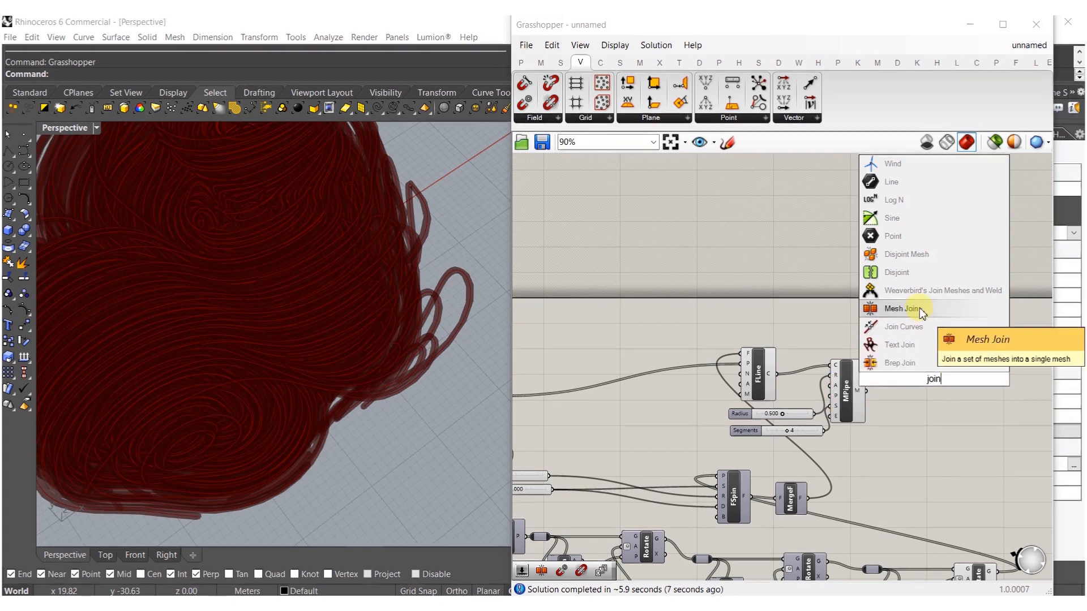
pyautogui.click(901, 308)
pyautogui.scroll(2, 912, 381)
pyautogui.moveTo(915, 378); pyautogui.dragTo(854, 399)
pyautogui.moveTo(946, 376); pyautogui.dragTo(923, 395)
# Step: Turn off the preview of the Mesh Pipe and the FLine components
pyautogui.moveTo(859, 457); pyautogui.dragTo(659, 295)
pyautogui.middleClick(825, 389)
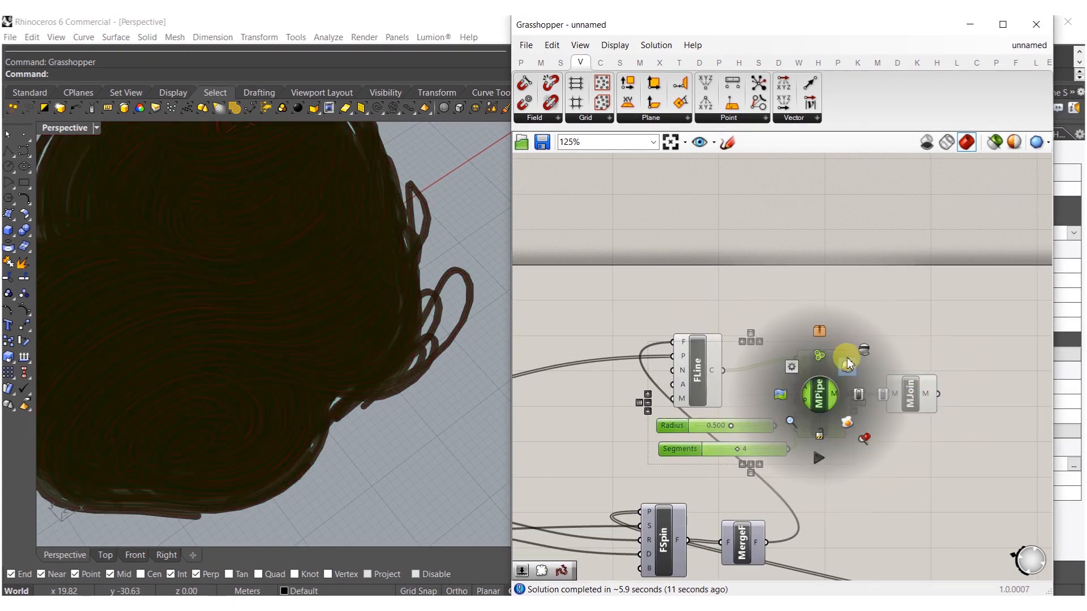
pyautogui.click(852, 356)
pyautogui.click(771, 481)
pyautogui.moveTo(771, 481); pyautogui.dragTo(688, 334)
pyautogui.middleClick(702, 378)
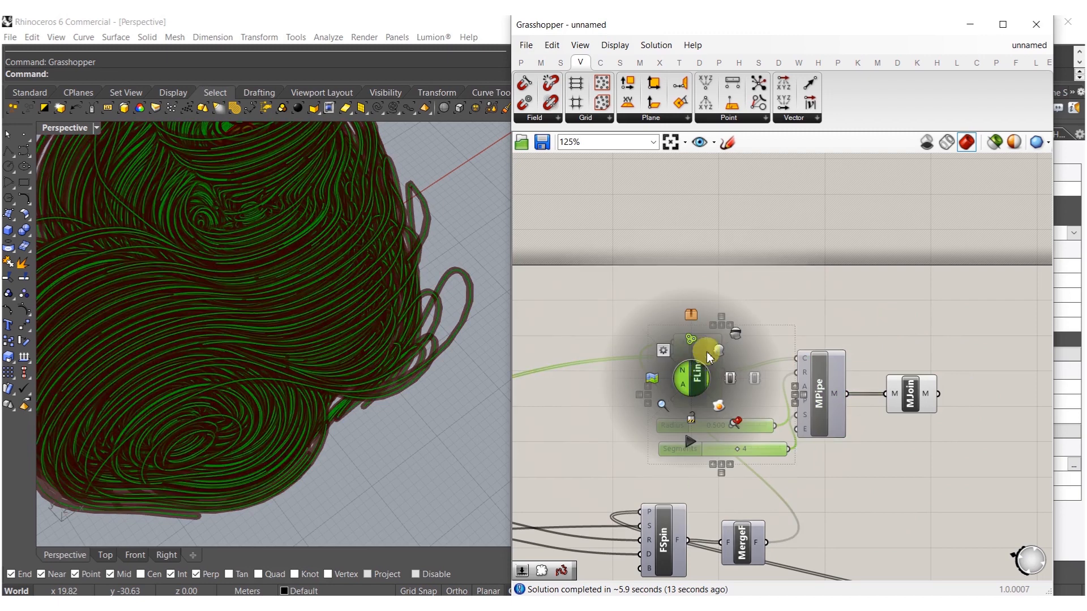
pyautogui.click(740, 323)
pyautogui.click(829, 307)
# Step: Flatten the mesh input of the Mesh Join component
pyautogui.scroll(5, 955, 397)
pyautogui.click(816, 391)
pyautogui.rightClick(819, 388)
pyautogui.click(856, 444)
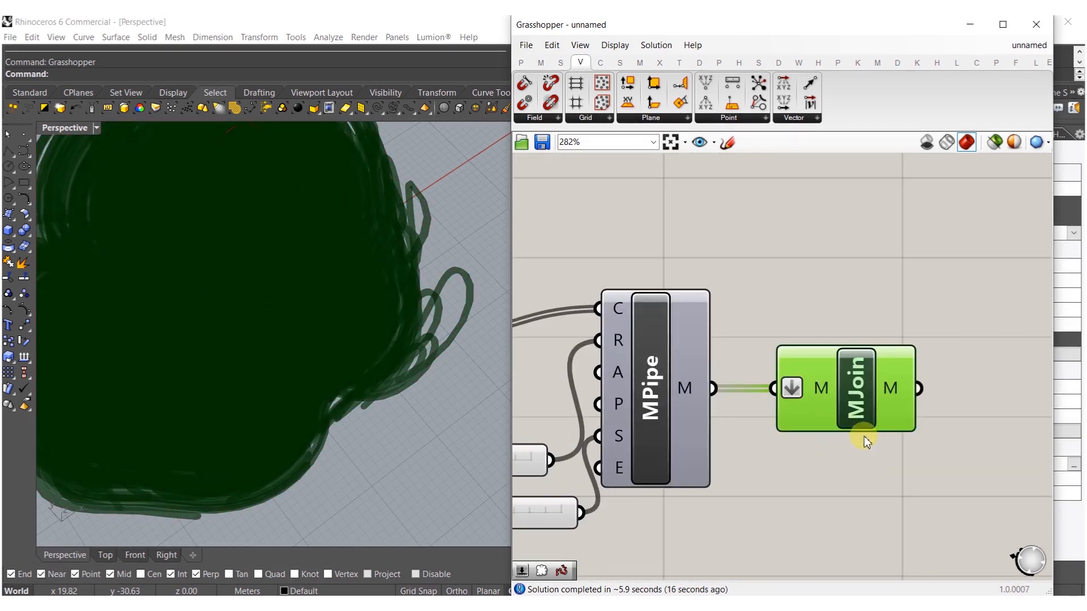
# Step: Bake the joined mesh from the Mesh Join component into the Rhino document
pyautogui.scroll(1, 856, 387)
pyautogui.middleClick(854, 385)
pyautogui.click(906, 222)
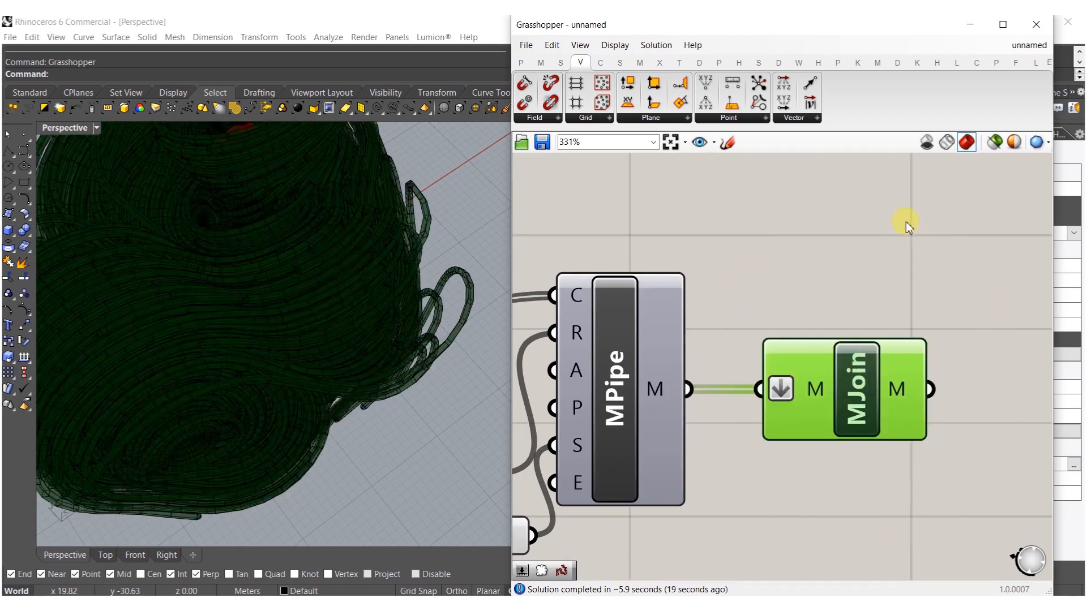
# Step: Close the Grasshopper window, look over the baked mesh in Rendered display and delete it
pyautogui.click(1036, 24)
pyautogui.middleClick(347, 403)
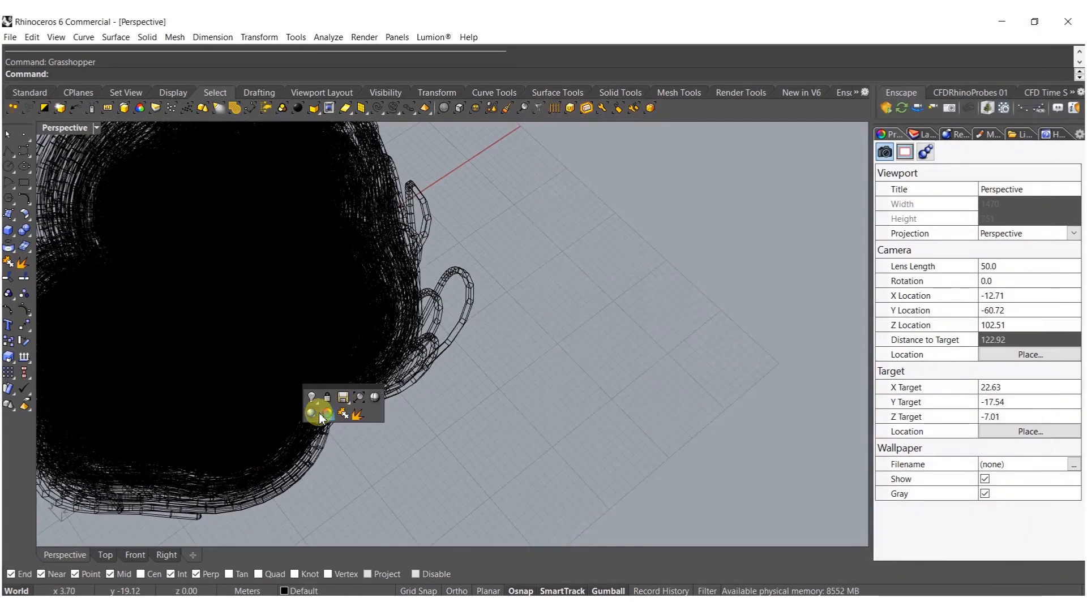
pyautogui.click(308, 409)
pyautogui.keyDown('shift'); pyautogui.moveTo(296, 376); pyautogui.dragTo(407, 381, button='right'); pyautogui.keyUp('shift')
pyautogui.click(403, 324)
pyautogui.press('Delete')
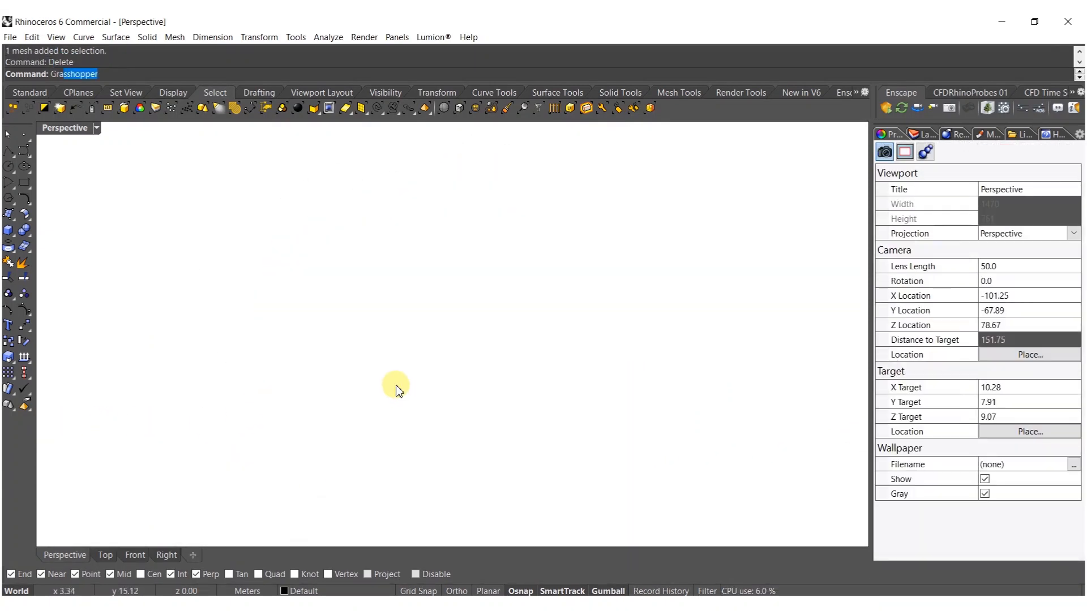
# Step: Reopen Grasshopper, set the Mesh Pipe's Radius slider to 0.4 and look over the thinner pipes
pyautogui.write('Gr')
pyautogui.press('Return')
pyautogui.scroll(4, 796, 356)
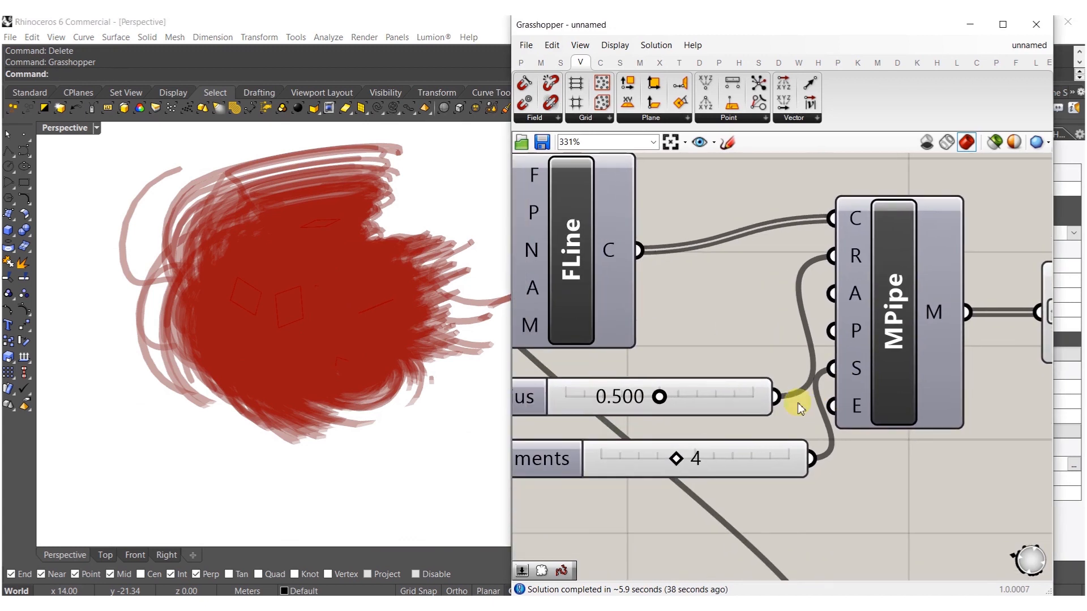
pyautogui.doubleClick(726, 402)
pyautogui.write('.4')
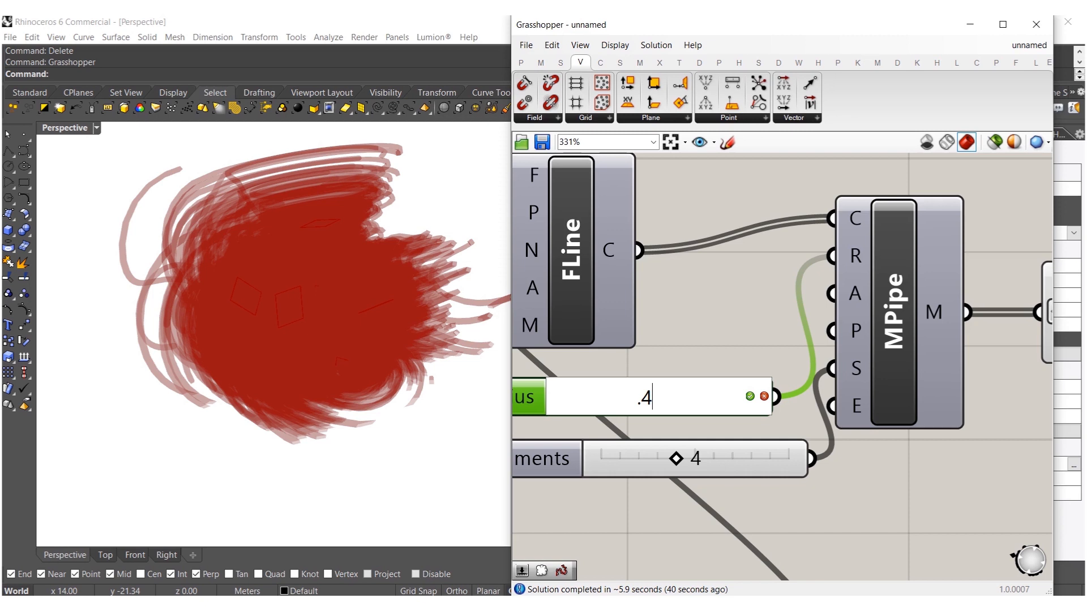
pyautogui.click(742, 409)
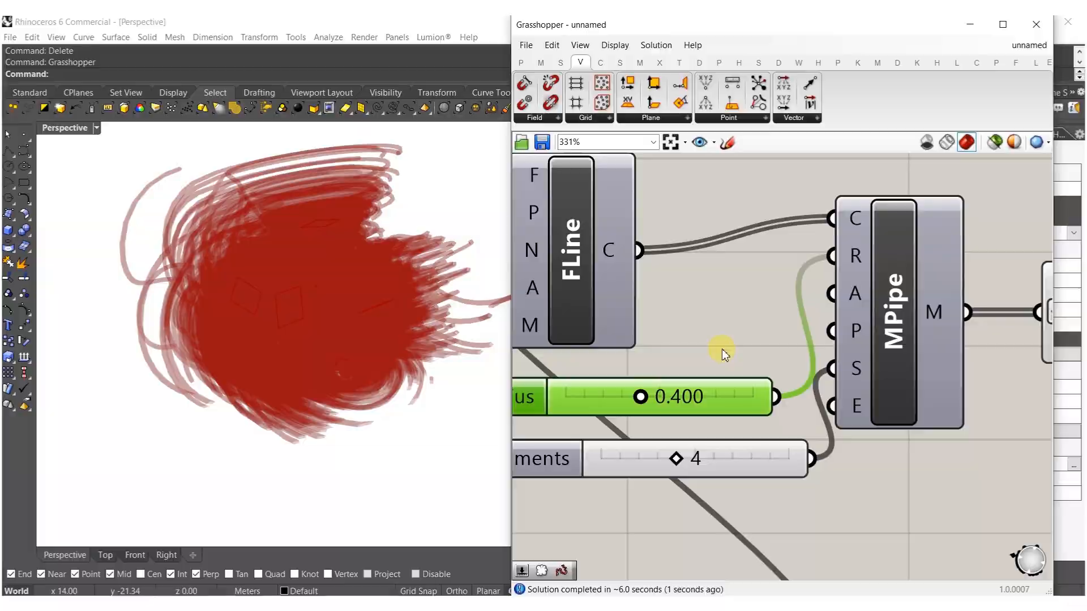
pyautogui.moveTo(395, 283); pyautogui.dragTo(376, 306, button='right')
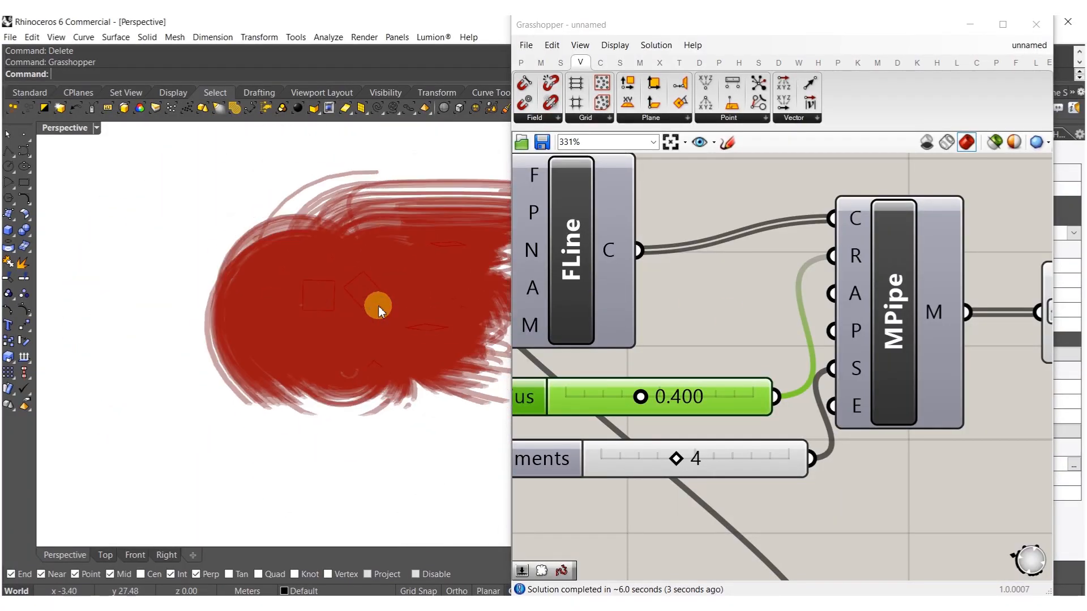
# Step: Set the Count slider of the second Populate 3D component to 3
pyautogui.scroll(-1, 620, 305)
pyautogui.scroll(-7, 837, 383)
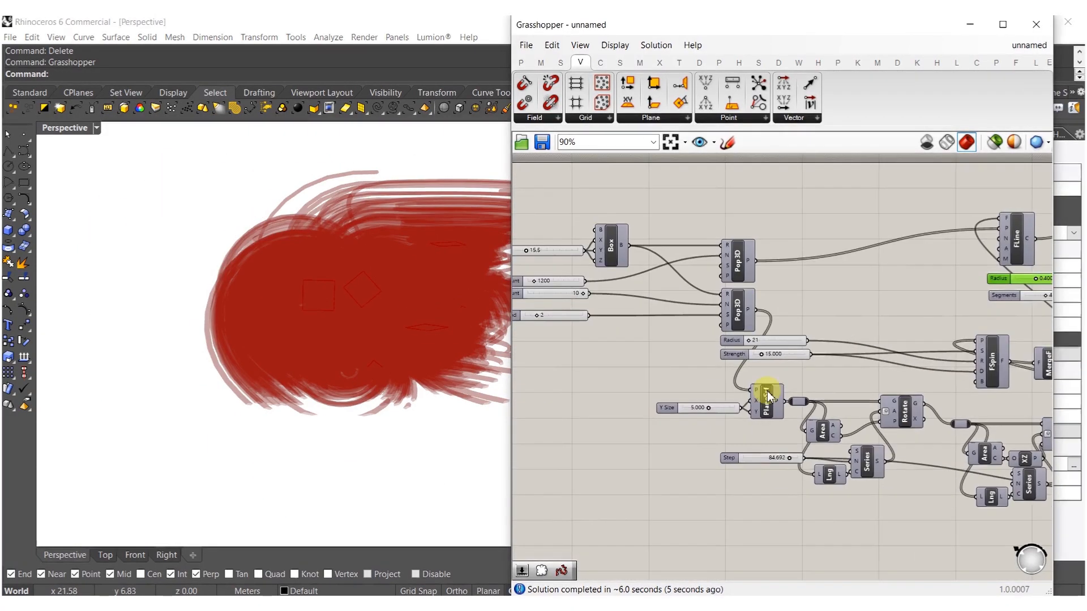
pyautogui.scroll(2, 556, 315)
pyautogui.doubleClick(584, 306)
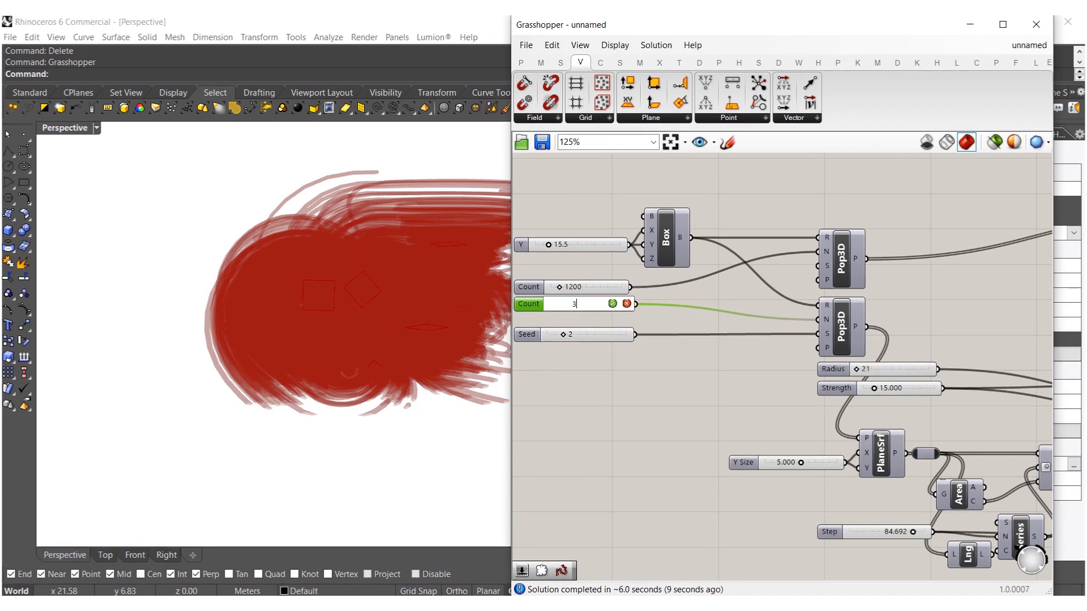
pyautogui.press('Return')
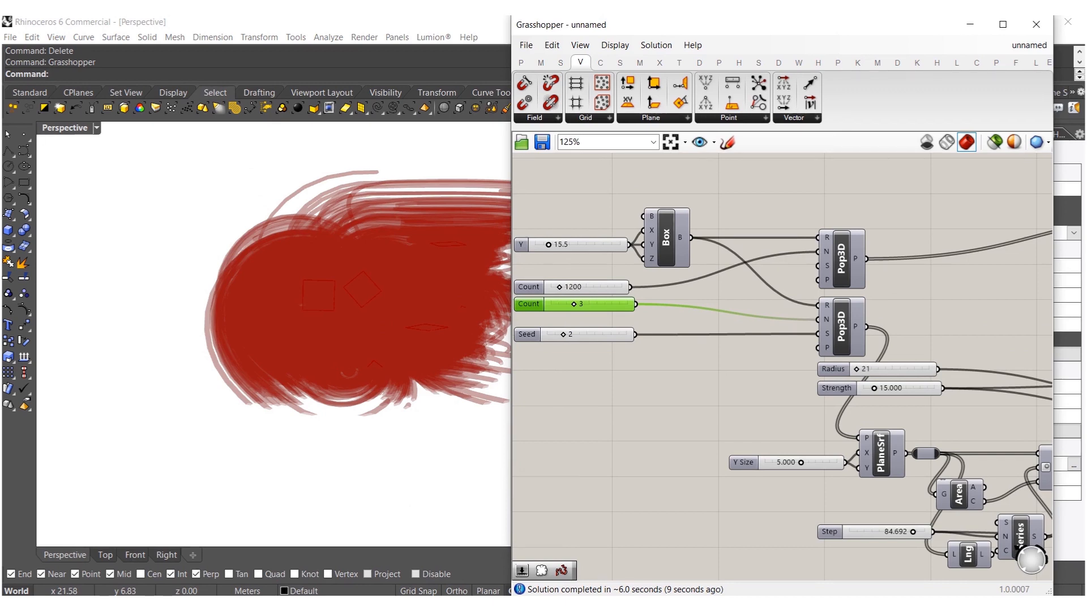
# Step: Switch the Perspective viewport to Shaded display and look at the pipes from another angle
pyautogui.click(237, 270)
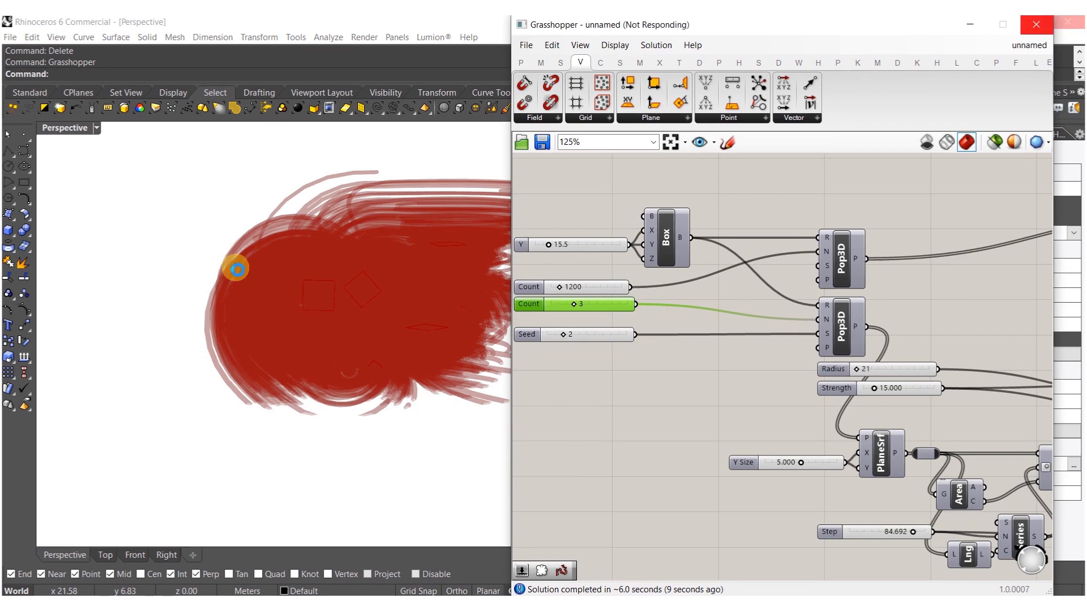
pyautogui.moveTo(247, 266); pyautogui.dragTo(276, 303, button='right')
pyautogui.middleClick(276, 303)
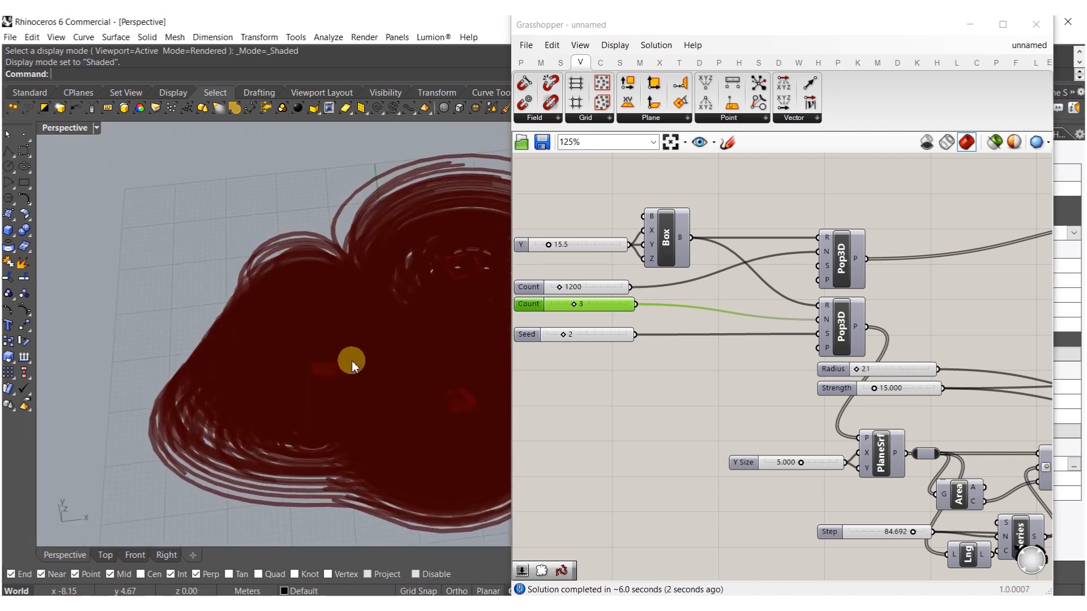
pyautogui.moveTo(351, 359)
pyautogui.mouseDown(button='right')
pyautogui.moveTo(233, 243)
pyautogui.moveTo(274, 260)
pyautogui.moveTo(320, 415)
pyautogui.moveTo(345, 275)
pyautogui.moveTo(340, 328)
pyautogui.mouseUp(button='right')
# Step: Bake the joined mesh, look it over in the viewport and undo the bake
pyautogui.scroll(-5, 702, 365)
pyautogui.moveTo(917, 380); pyautogui.dragTo(754, 376, button='right')
pyautogui.scroll(3, 926, 275)
pyautogui.moveTo(854, 289); pyautogui.dragTo(779, 346)
pyautogui.middleClick(768, 358)
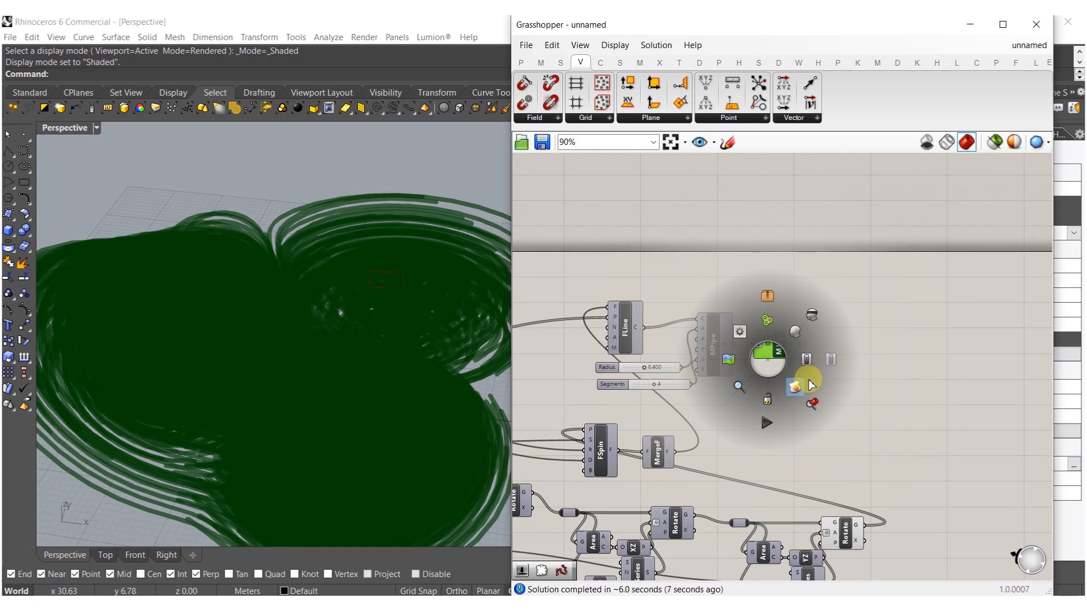
pyautogui.click(886, 277)
pyautogui.moveTo(483, 284); pyautogui.dragTo(465, 440, button='right')
pyautogui.moveTo(355, 355); pyautogui.dragTo(355, 414, button='right')
pyautogui.hotkey('ctrl', 'z')
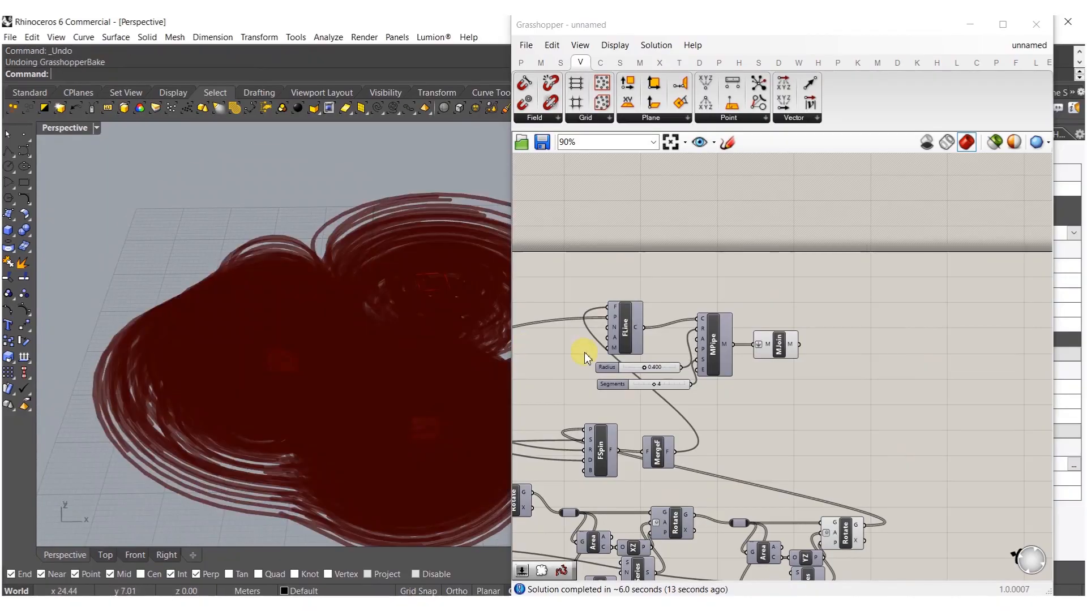
# Step: Set the Count slider of the second Populate 3D component to 7 and look over the regenerated pipes
pyautogui.moveTo(584, 353); pyautogui.dragTo(741, 349, button='right')
pyautogui.scroll(3, 579, 429)
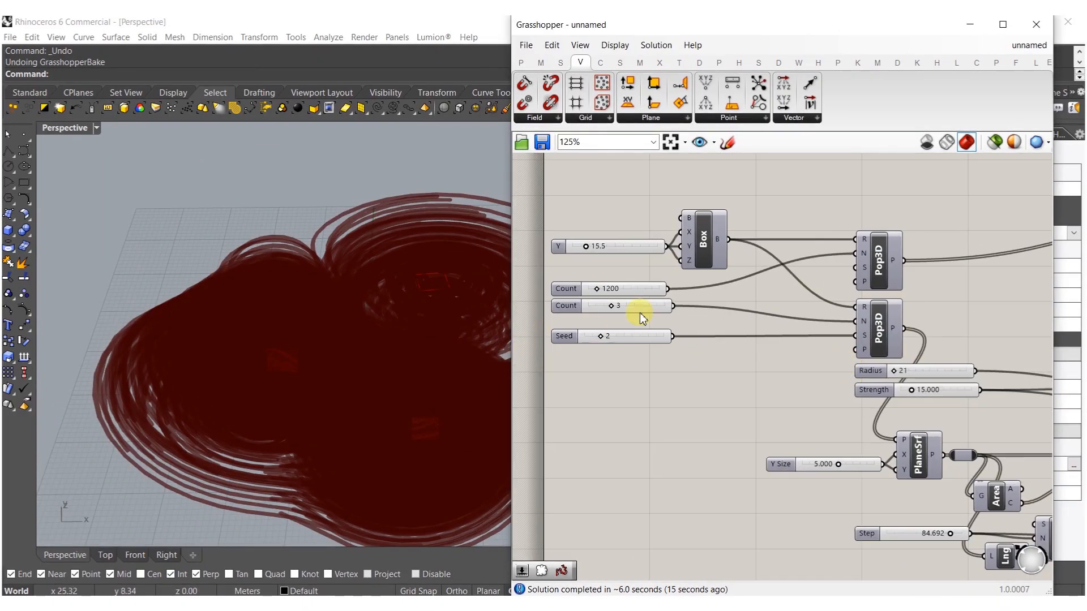
pyautogui.scroll(2, 637, 306)
pyautogui.doubleClick(634, 299)
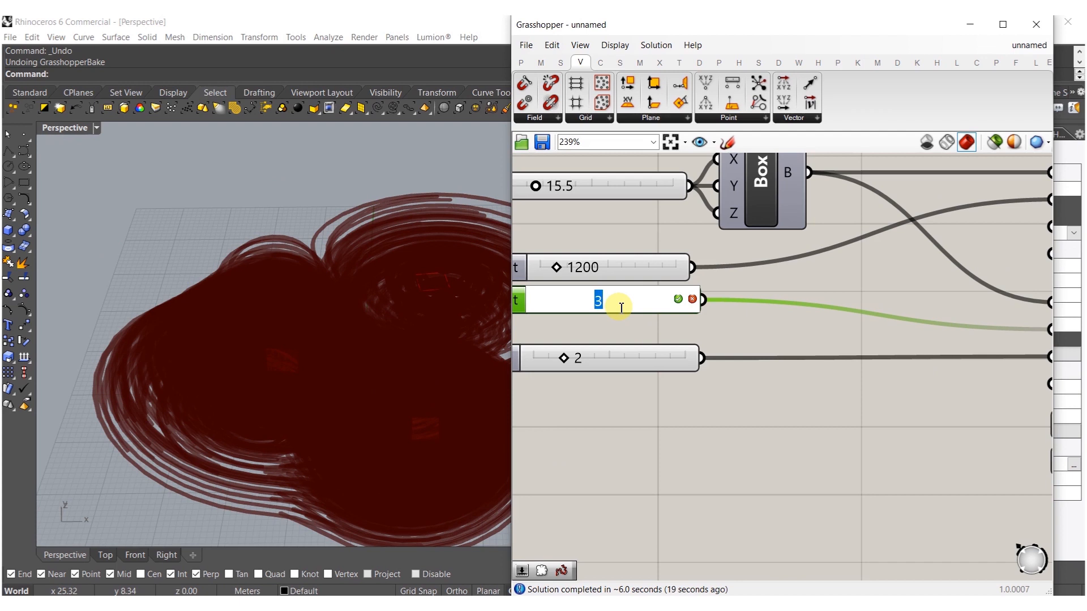
pyautogui.write('7')
pyautogui.press('Return')
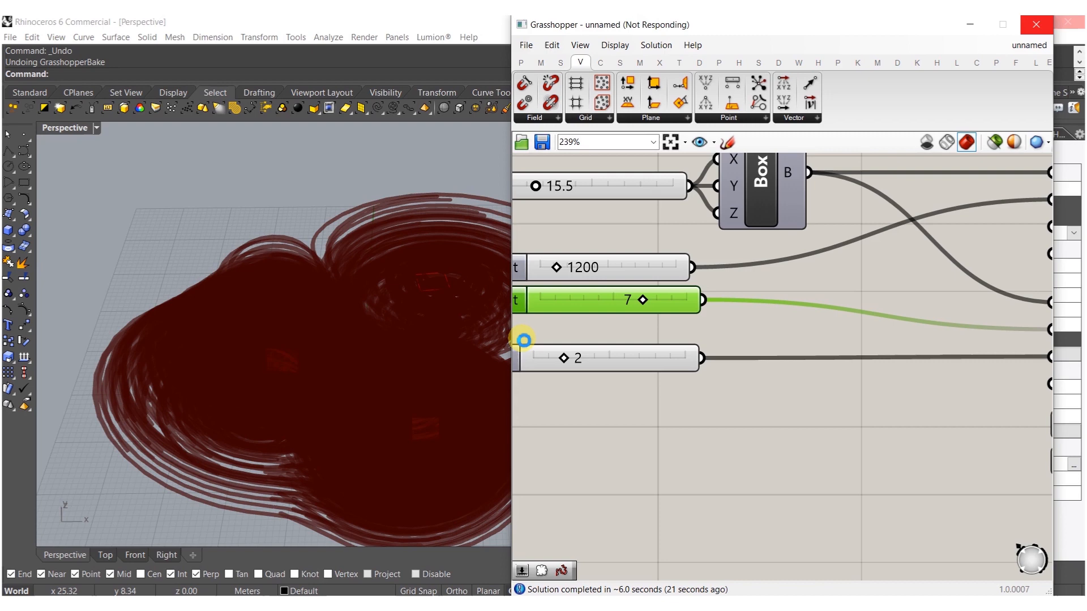
pyautogui.moveTo(393, 357); pyautogui.dragTo(468, 308, button='right')
# Step: Move the Mesh Join component farther from the Mesh Pipe to free space between them
pyautogui.scroll(-5, 735, 367)
pyautogui.moveTo(960, 406); pyautogui.dragTo(622, 390, button='right')
pyautogui.moveTo(734, 286); pyautogui.dragTo(656, 314, button='right')
pyautogui.scroll(6, 656, 315)
pyautogui.moveTo(647, 324); pyautogui.dragTo(745, 326)
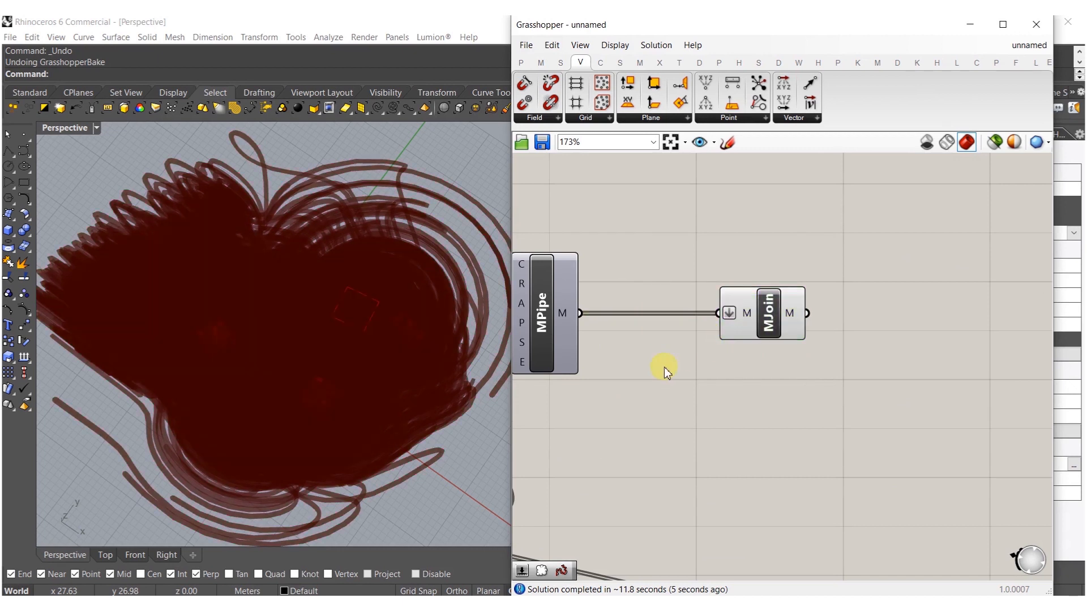
pyautogui.doubleClick(664, 367)
pyautogui.write('cull')
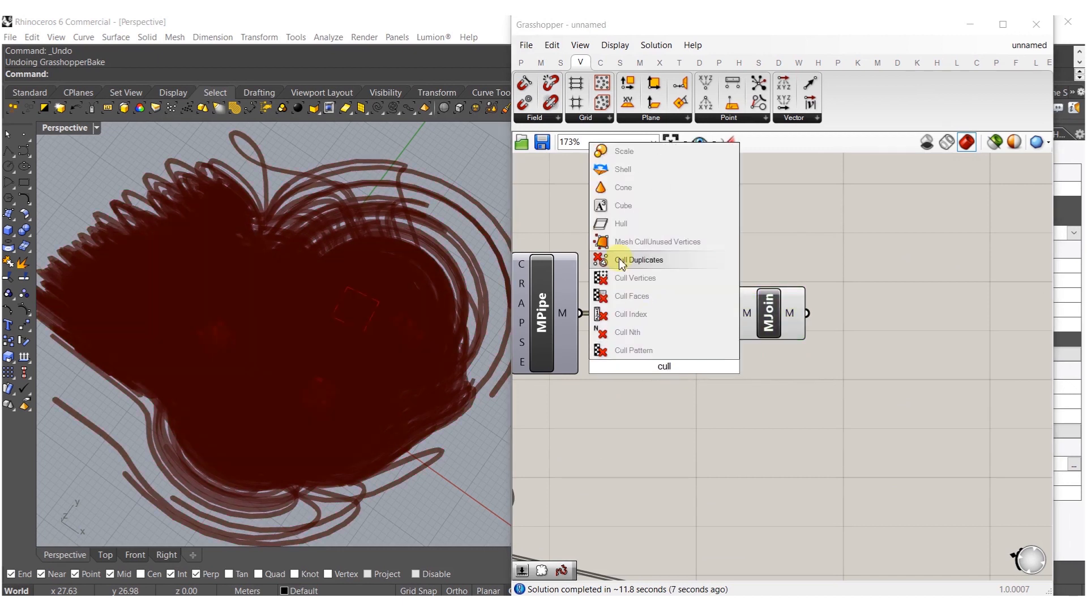
pyautogui.click(627, 334)
pyautogui.hotkey('ctrl', 'z')
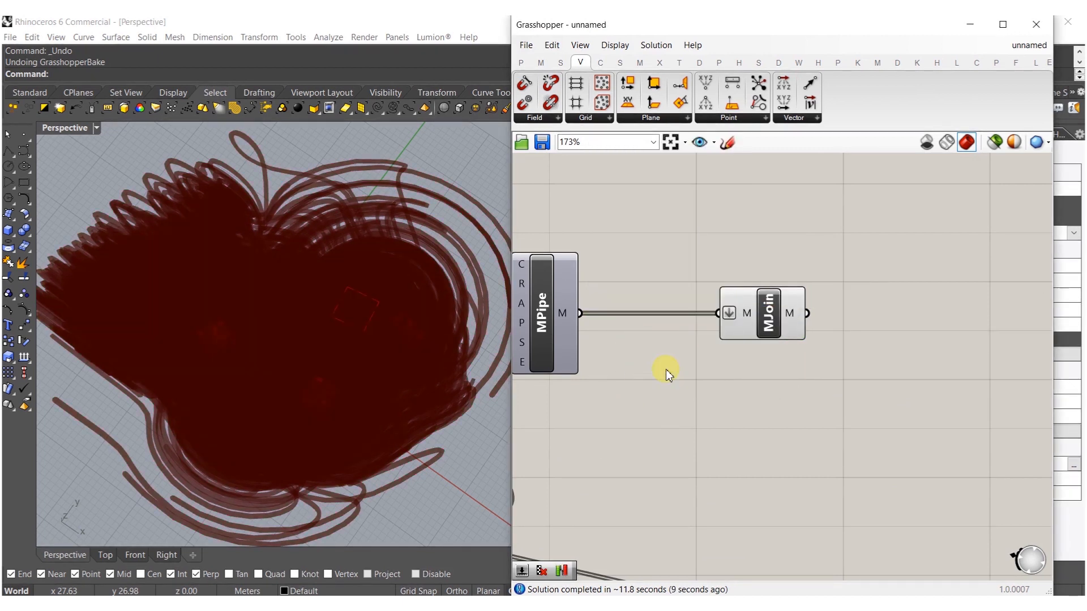
# Step: Place a Cull Pattern component below the wire to Mesh Join and connect the Mesh Pipe's output to its list input
pyautogui.doubleClick(664, 369)
pyautogui.write('cull')
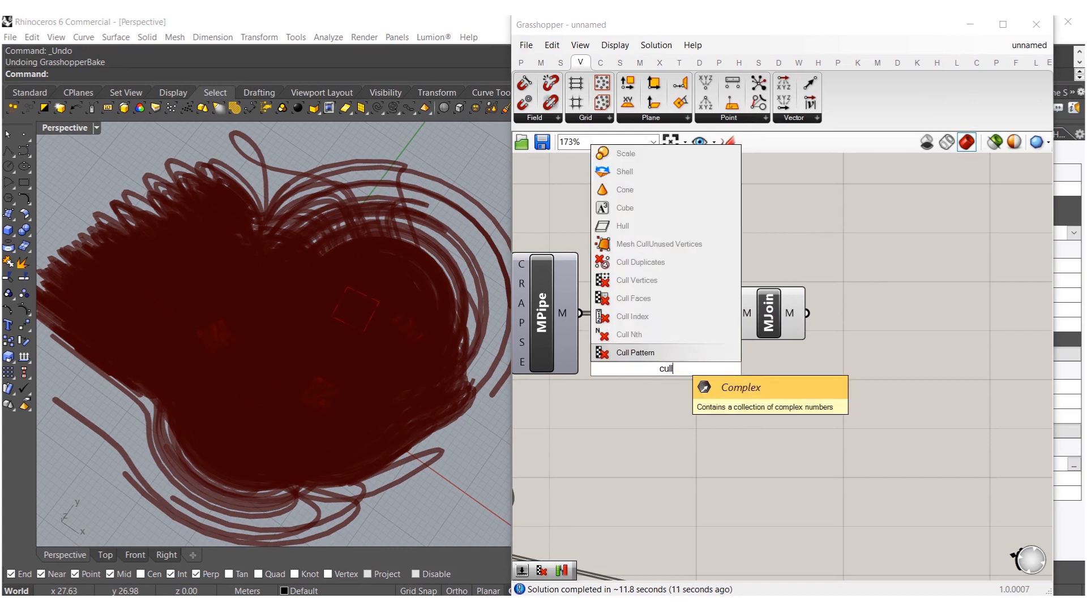
pyautogui.click(627, 353)
pyautogui.moveTo(575, 315); pyautogui.dragTo(576, 315)
pyautogui.click(662, 366)
pyautogui.moveTo(686, 370); pyautogui.dragTo(647, 374, button='right')
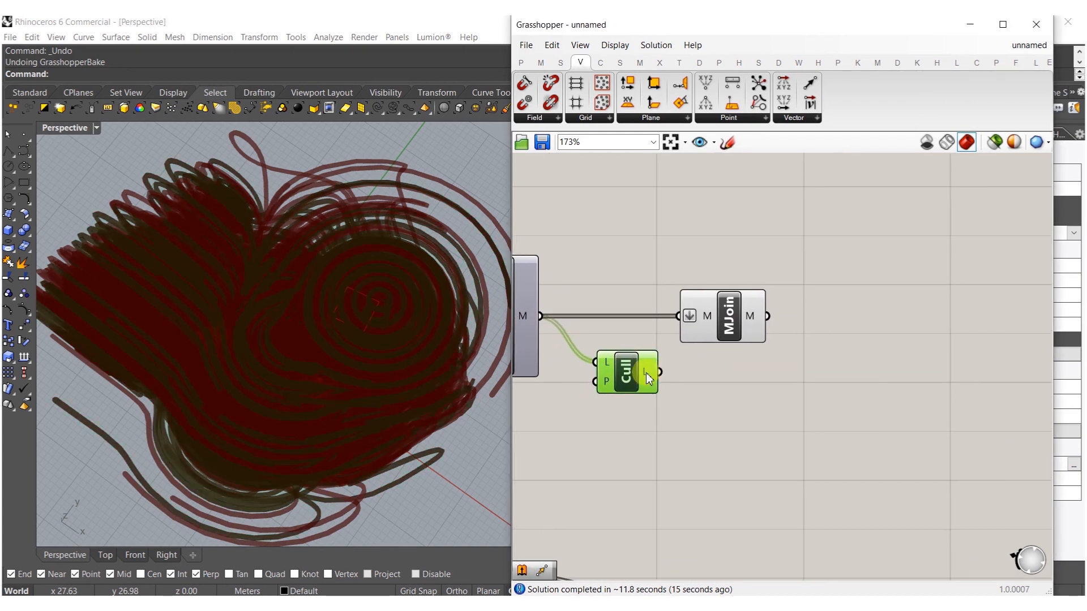
# Step: Set the Cull Pattern's pattern input to the two booleans False, True
pyautogui.rightClick(613, 386)
pyautogui.moveTo(682, 507)
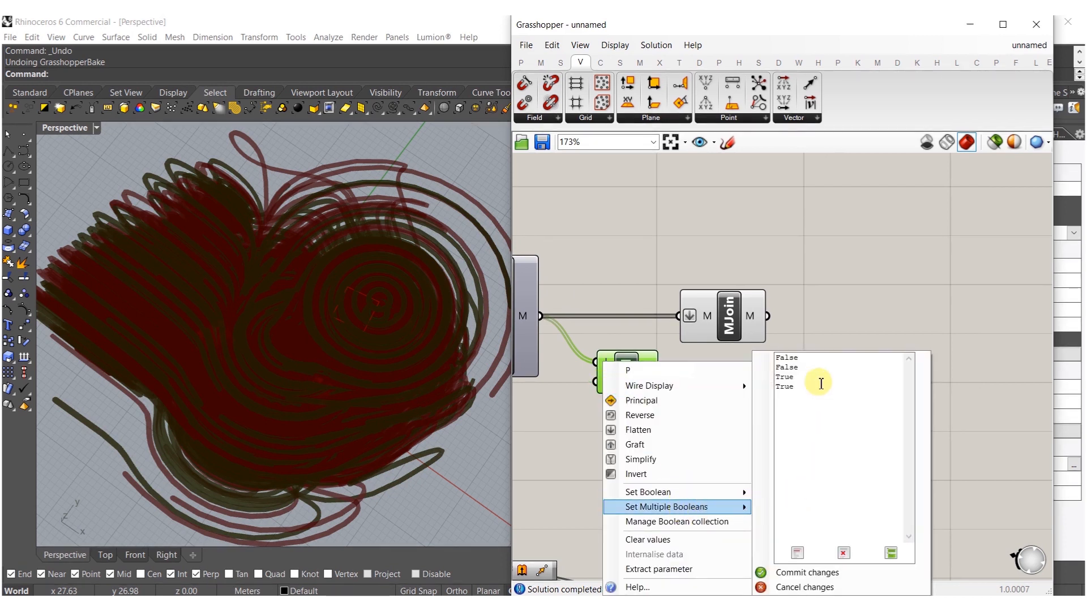
pyautogui.click(797, 377)
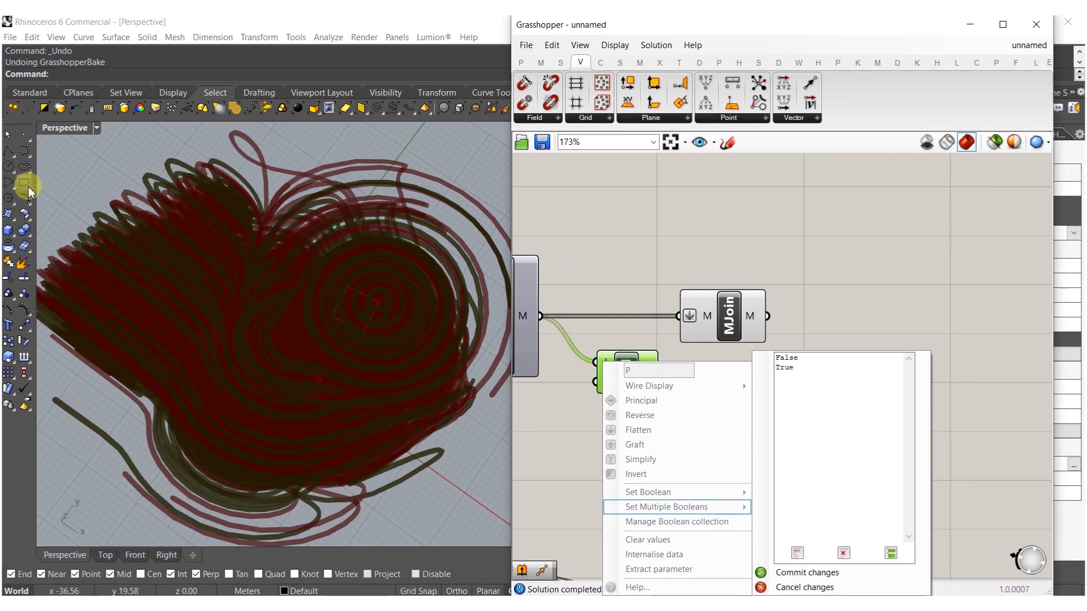
pyautogui.click(884, 572)
# Step: Feed the culled list into Mesh Join and duplicate the Cull Pattern and Mesh Join pair below, keeping the Mesh Pipe input
pyautogui.click(754, 371)
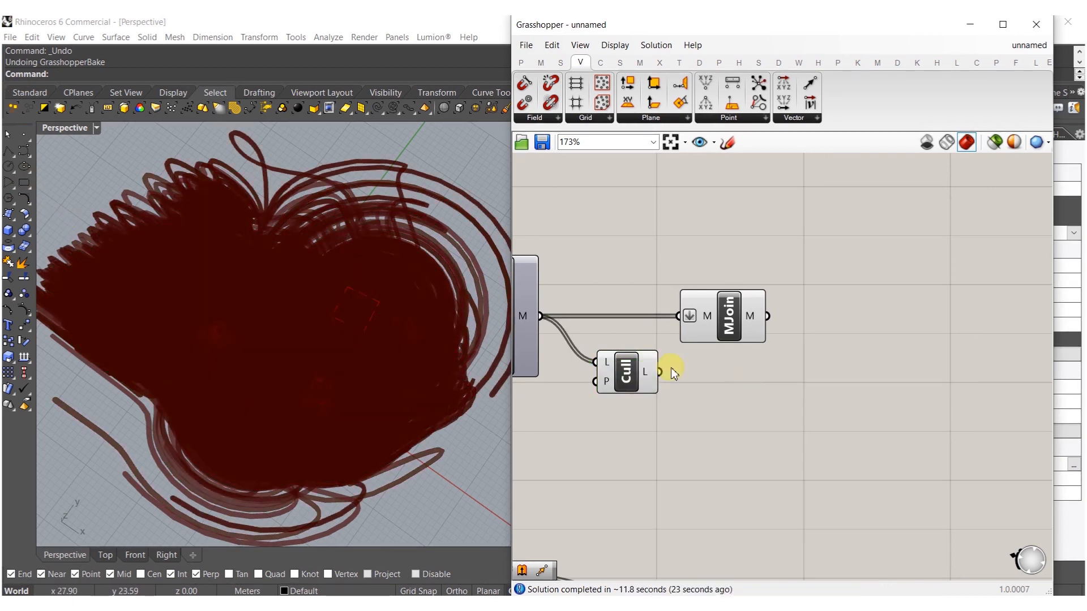
pyautogui.moveTo(690, 317); pyautogui.dragTo(725, 409)
pyautogui.click(750, 299)
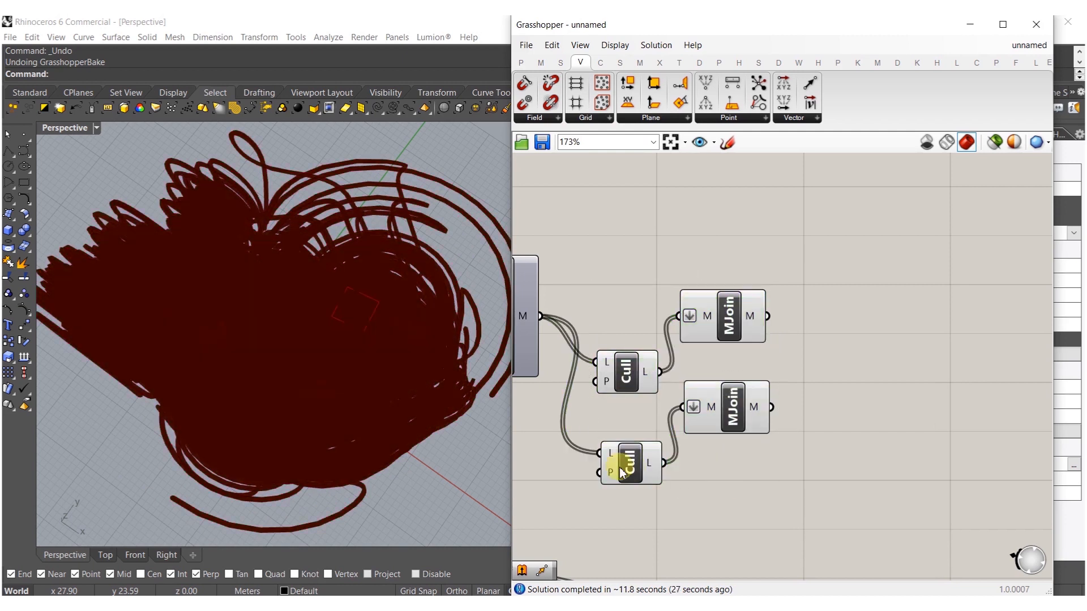
# Step: Set the pattern input of the lower Cull Pattern to the two booleans True, False
pyautogui.rightClick(611, 472)
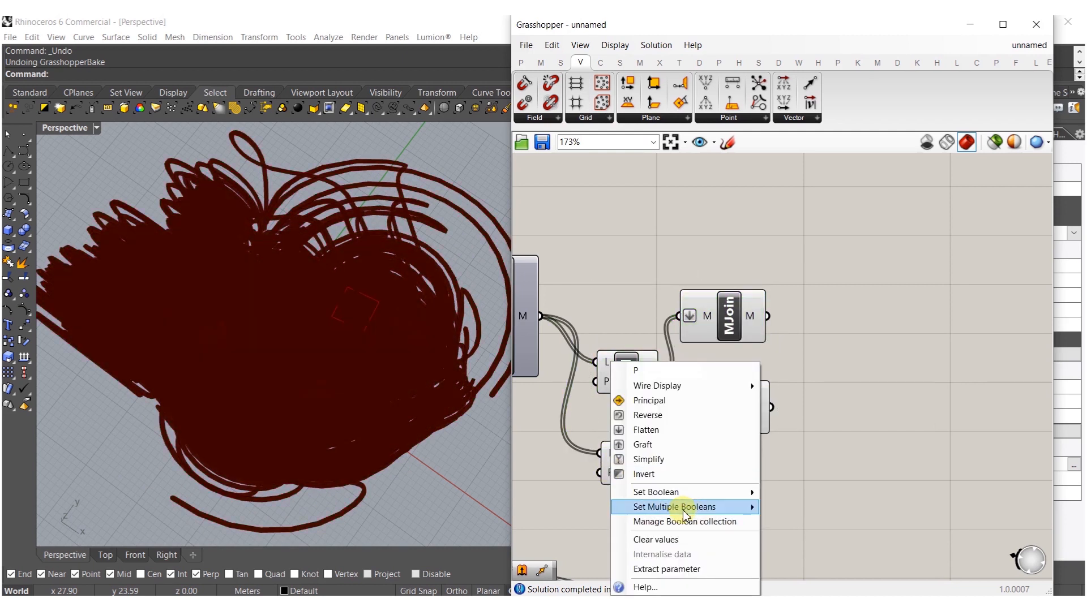
pyautogui.moveTo(680, 506)
pyautogui.moveTo(802, 374); pyautogui.dragTo(760, 369)
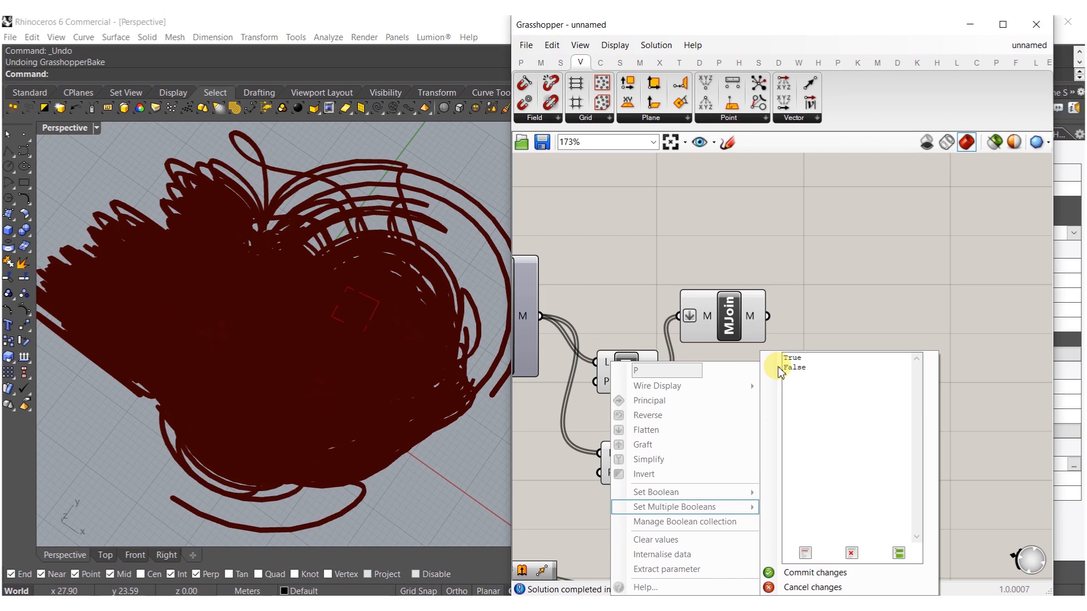
pyautogui.click(806, 573)
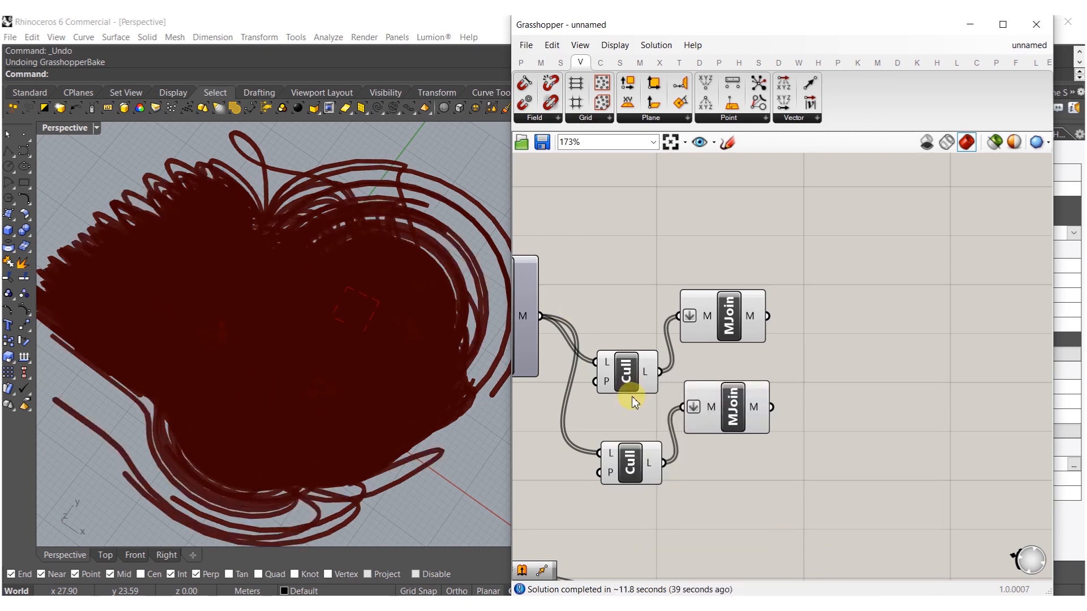
# Step: Turn off the preview of the Mesh Pipe and both Cull Pattern components, and bake the two Mesh Join components
pyautogui.moveTo(651, 481); pyautogui.dragTo(456, 195)
pyautogui.middleClick(630, 364)
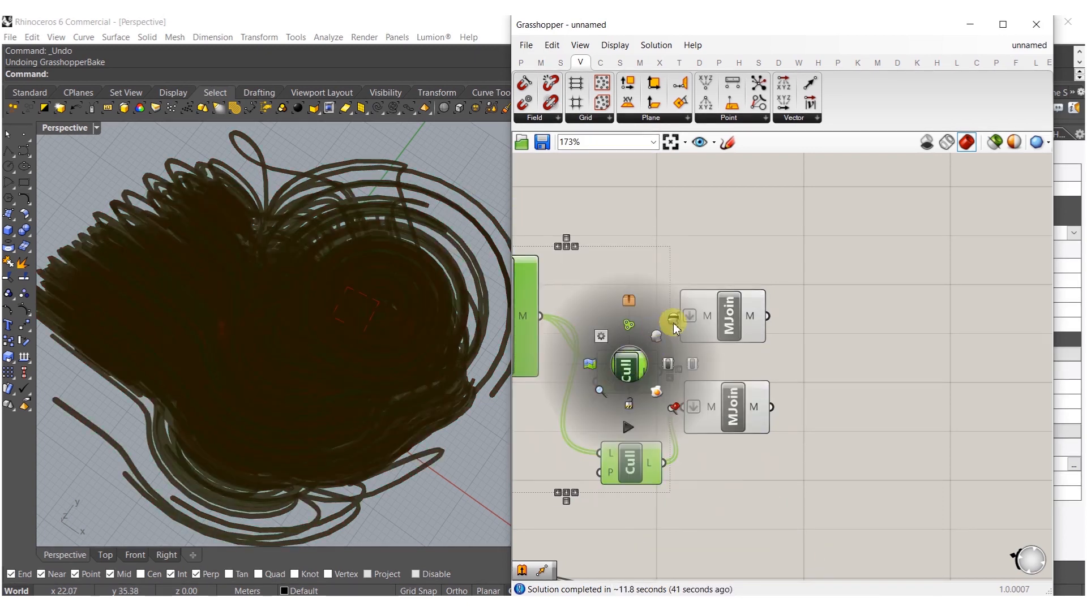
pyautogui.moveTo(731, 240); pyautogui.dragTo(691, 451)
pyautogui.middleClick(715, 416)
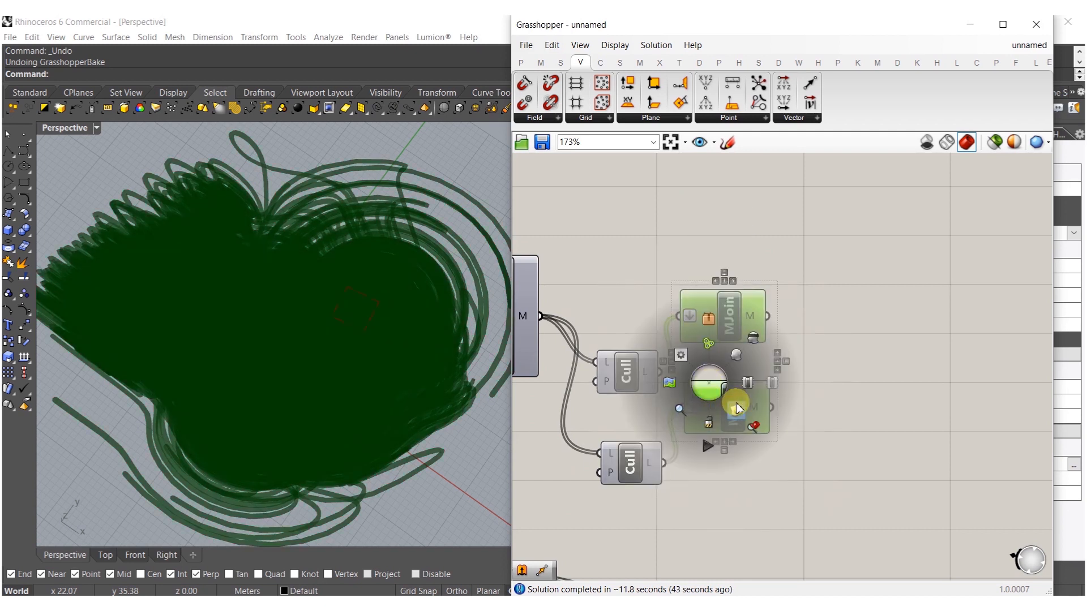
pyautogui.click(673, 216)
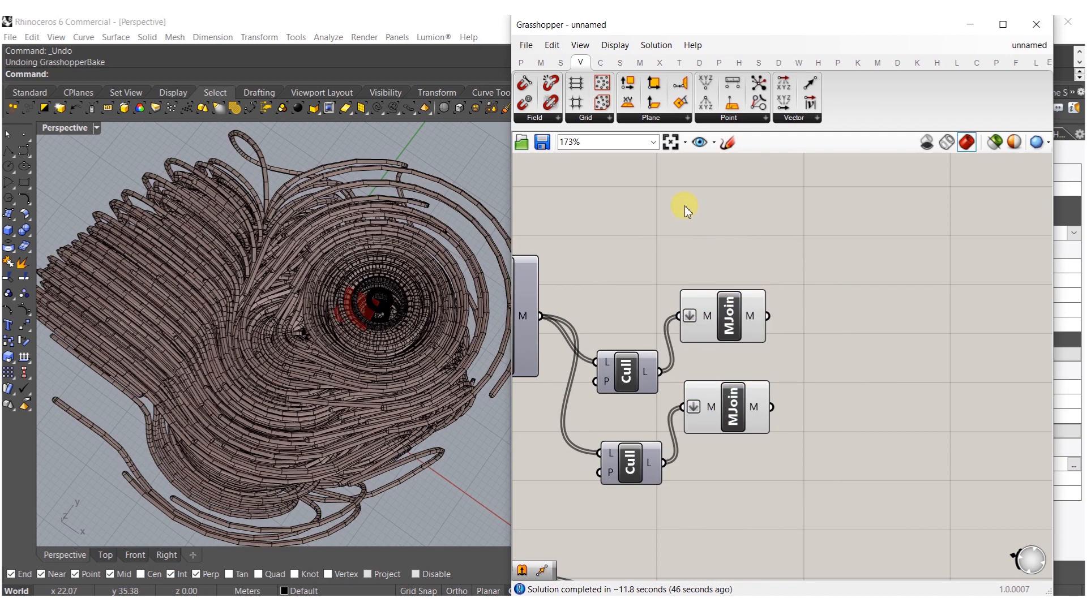
# Step: Close the Grasshopper window and set the Perspective viewport to Shaded display
pyautogui.click(1038, 29)
pyautogui.moveTo(563, 311)
pyautogui.mouseDown(button='right')
pyautogui.moveTo(417, 368)
pyautogui.moveTo(417, 225)
pyautogui.moveTo(322, 263)
pyautogui.moveTo(389, 323)
pyautogui.moveTo(340, 279)
pyautogui.moveTo(396, 318)
pyautogui.moveTo(375, 291)
pyautogui.moveTo(393, 355)
pyautogui.moveTo(440, 396)
pyautogui.moveTo(435, 382)
pyautogui.moveTo(463, 355)
pyautogui.mouseUp(button='right')
pyautogui.scroll(-10, 375, 290)
pyautogui.scroll(10, 393, 354)
pyautogui.scroll(-5, 434, 382)
pyautogui.scroll(3, 463, 356)
pyautogui.middleClick(443, 311)
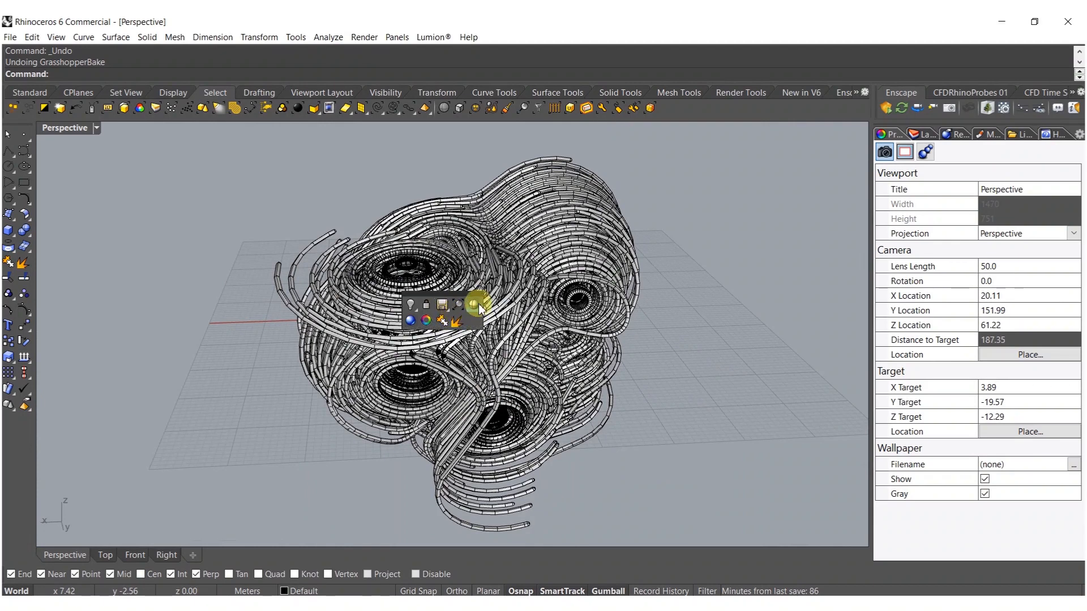
pyautogui.click(478, 302)
pyautogui.moveTo(478, 303)
pyautogui.mouseDown(button='right')
pyautogui.moveTo(465, 333)
pyautogui.moveTo(434, 355)
pyautogui.mouseUp(button='right')
# Step: Select one of the two baked meshes and change its layer to PLASTER under WALLS
pyautogui.click(434, 355)
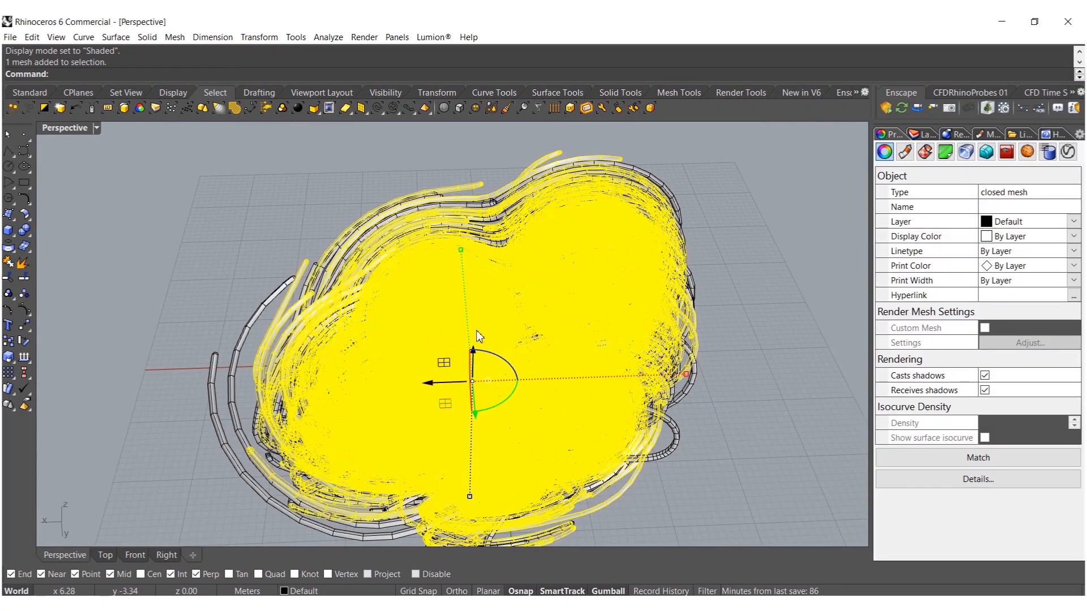
pyautogui.click(923, 134)
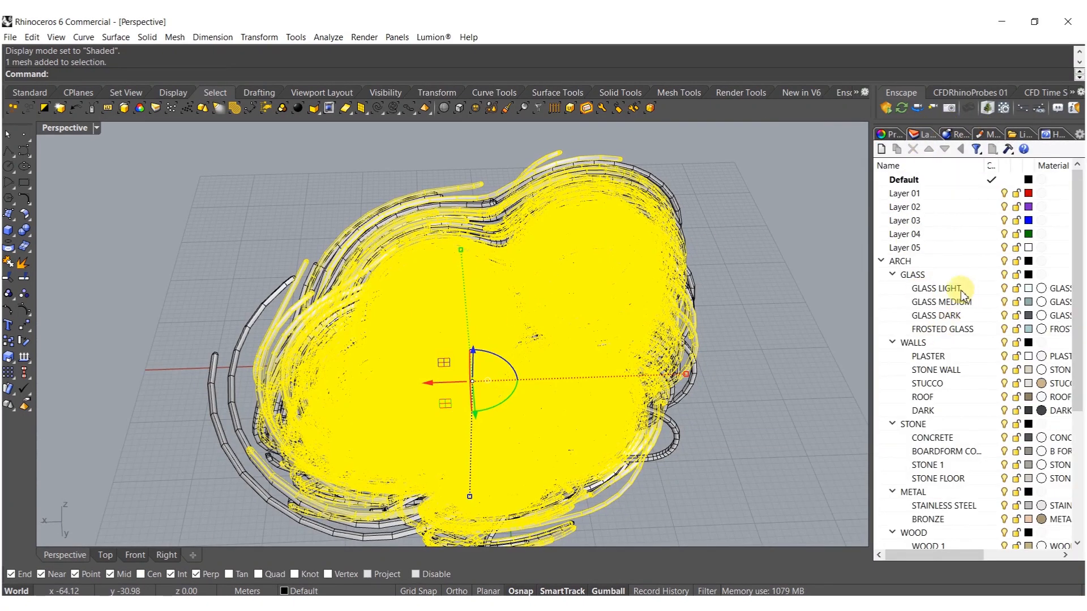
pyautogui.rightClick(928, 356)
pyautogui.click(986, 302)
pyautogui.press('Escape')
# Step: Select the other baked mesh and change its layer to GRASS under LANDSCAPE
pyautogui.scroll(5, 614, 176)
pyautogui.click(616, 186)
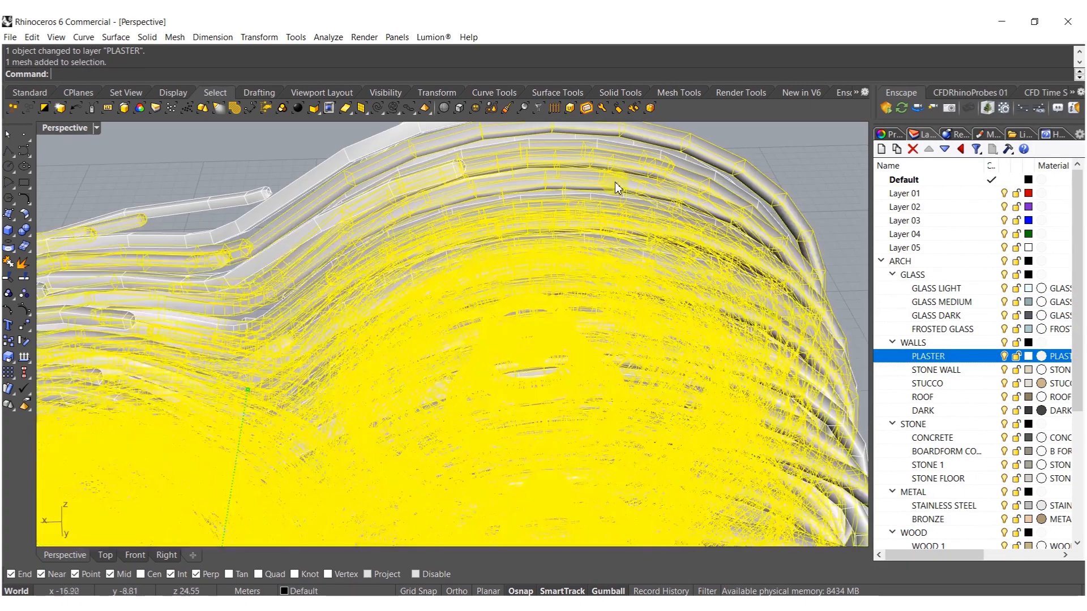
pyautogui.scroll(-4, 960, 481)
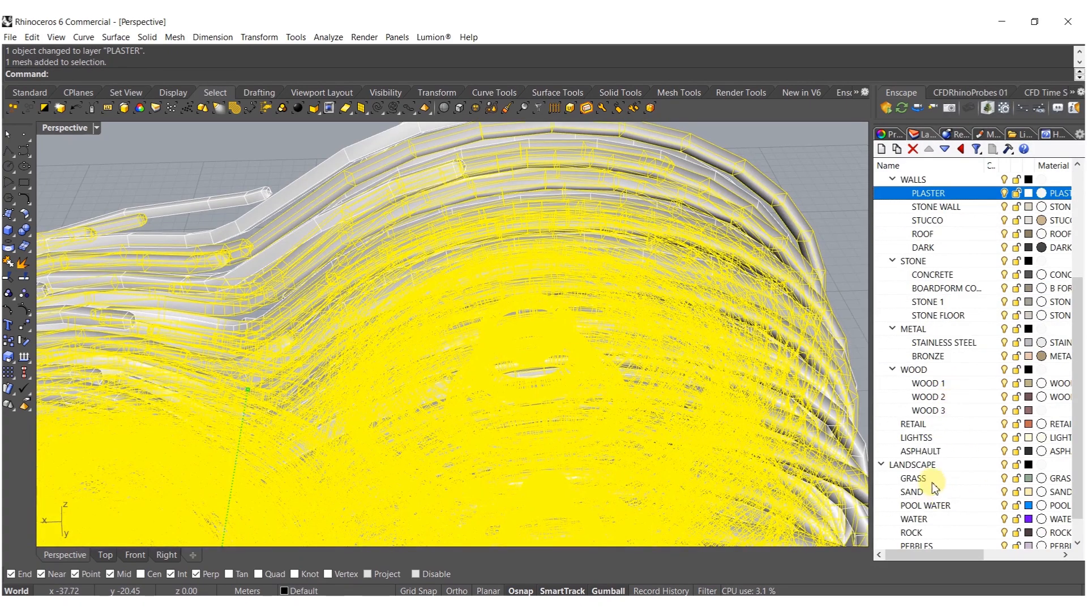
pyautogui.rightClick(927, 483)
pyautogui.click(971, 426)
pyautogui.press('Escape')
pyautogui.scroll(-8, 432, 376)
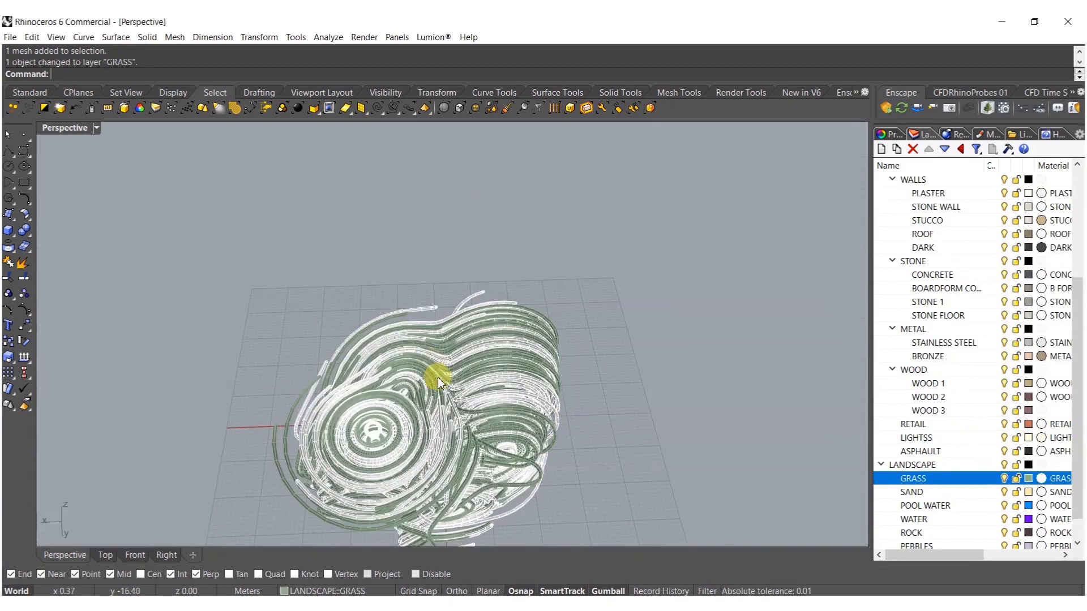
# Step: Set the Perspective viewport to rendered display and view the two-tone meshes from several sides
pyautogui.scroll(2, 451, 358)
pyautogui.moveTo(451, 358); pyautogui.dragTo(329, 360, button='right')
pyautogui.middleClick(329, 361)
pyautogui.click(325, 369)
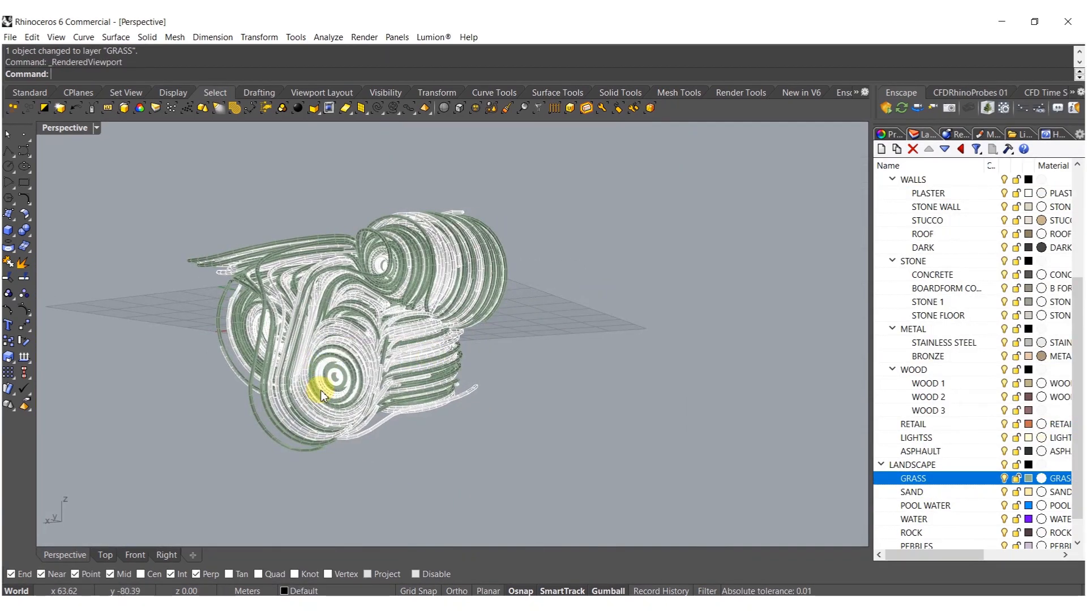
pyautogui.scroll(5, 335, 376)
pyautogui.moveTo(406, 390); pyautogui.dragTo(409, 481, button='right')
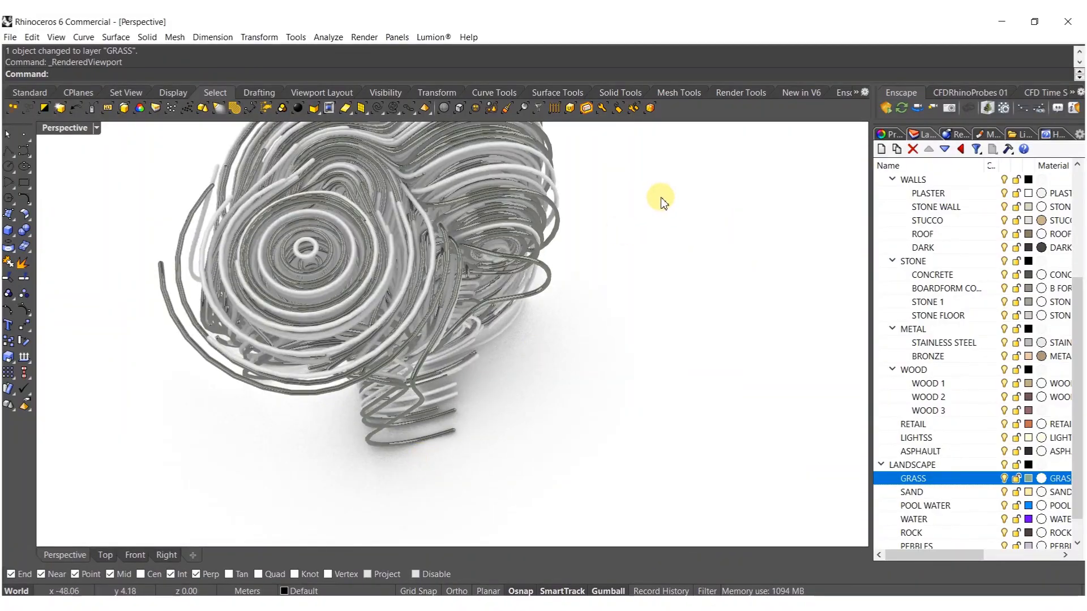
# Step: Select both meshes and rotate them together by 45 degrees with the gumball
pyautogui.moveTo(661, 197); pyautogui.dragTo(244, 418)
pyautogui.moveTo(352, 286); pyautogui.dragTo(472, 341, button='right')
pyautogui.moveTo(474, 342); pyautogui.dragTo(493, 312)
pyautogui.write('45')
pyautogui.press('Return')
pyautogui.click(244, 302)
# Step: Reselect both meshes and tilt them further with another gumball rotation
pyautogui.moveTo(268, 250); pyautogui.dragTo(409, 391, button='right')
pyautogui.moveTo(632, 476); pyautogui.dragTo(460, 340)
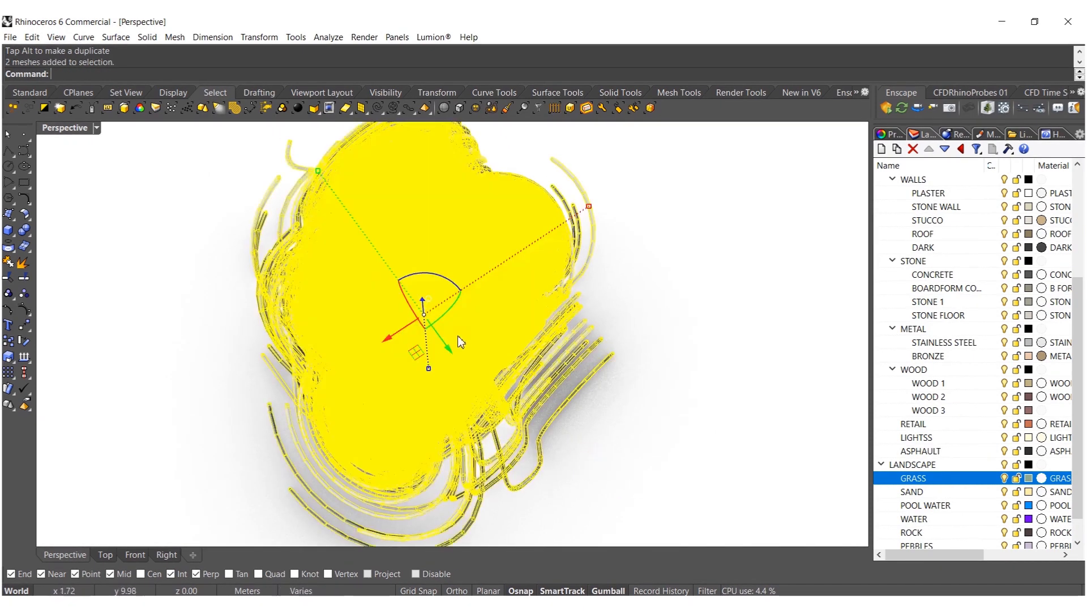
pyautogui.moveTo(461, 340); pyautogui.dragTo(430, 298, button='right')
pyautogui.moveTo(411, 310); pyautogui.dragTo(381, 250)
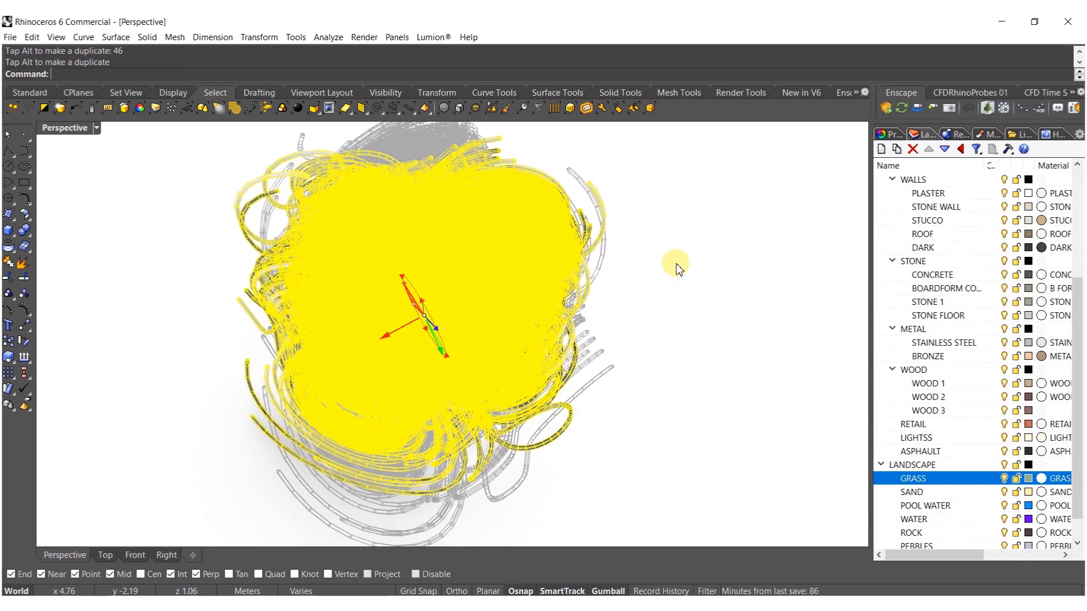
pyautogui.click(674, 262)
# Step: Mirror a copy of both meshes across a plane along their outer edge, keeping the originals
pyautogui.moveTo(566, 351); pyautogui.dragTo(598, 302, button='right')
pyautogui.moveTo(511, 216); pyautogui.dragTo(524, 334, button='right')
pyautogui.scroll(-5, 482, 297)
pyautogui.moveTo(596, 209); pyautogui.dragTo(399, 413)
pyautogui.moveTo(400, 416); pyautogui.dragTo(374, 441, button='right')
pyautogui.write('Mirror')
pyautogui.press('Return')
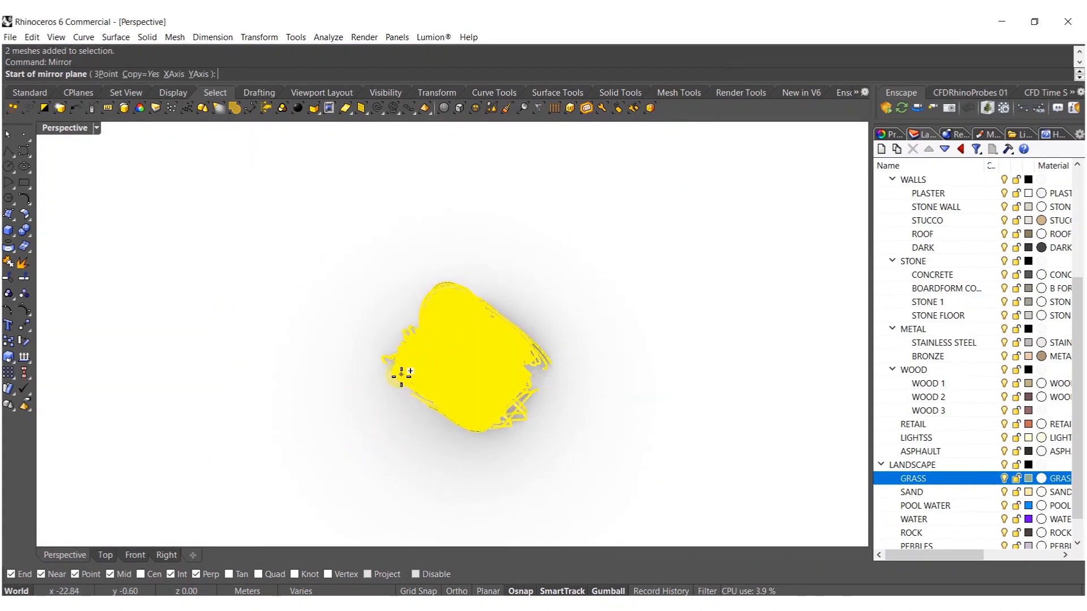
pyautogui.click(391, 369)
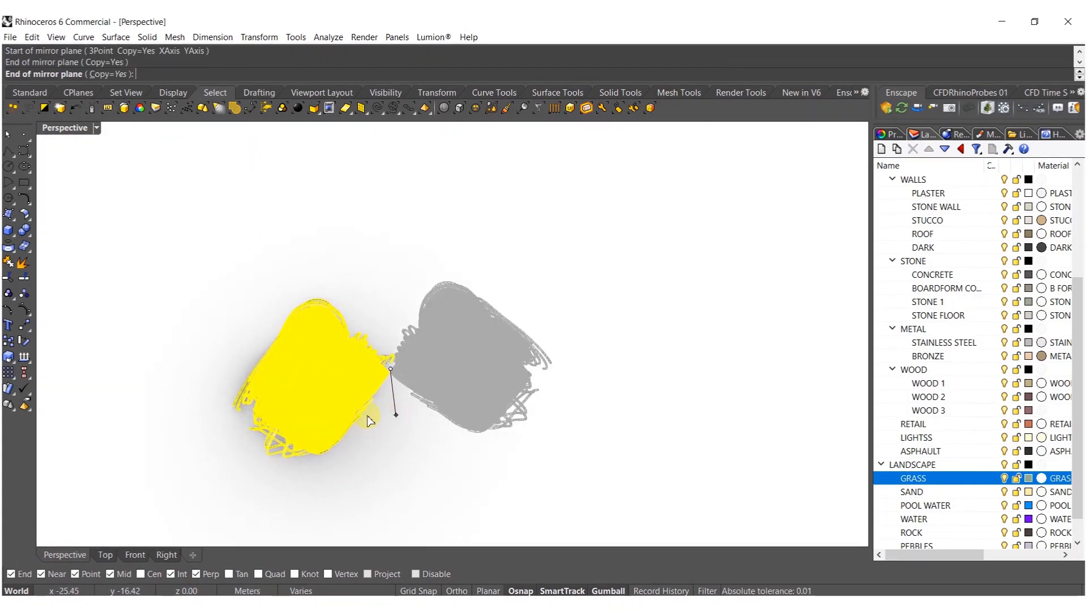
pyautogui.click(396, 415)
pyautogui.click(394, 262)
# Step: Try to move the mirrored pair of meshes toward the original pair with the gumball
pyautogui.moveTo(450, 430); pyautogui.dragTo(419, 277, button='right')
pyautogui.scroll(4, 441, 349)
pyautogui.moveTo(441, 352); pyautogui.dragTo(484, 331, button='right')
pyautogui.click(407, 303)
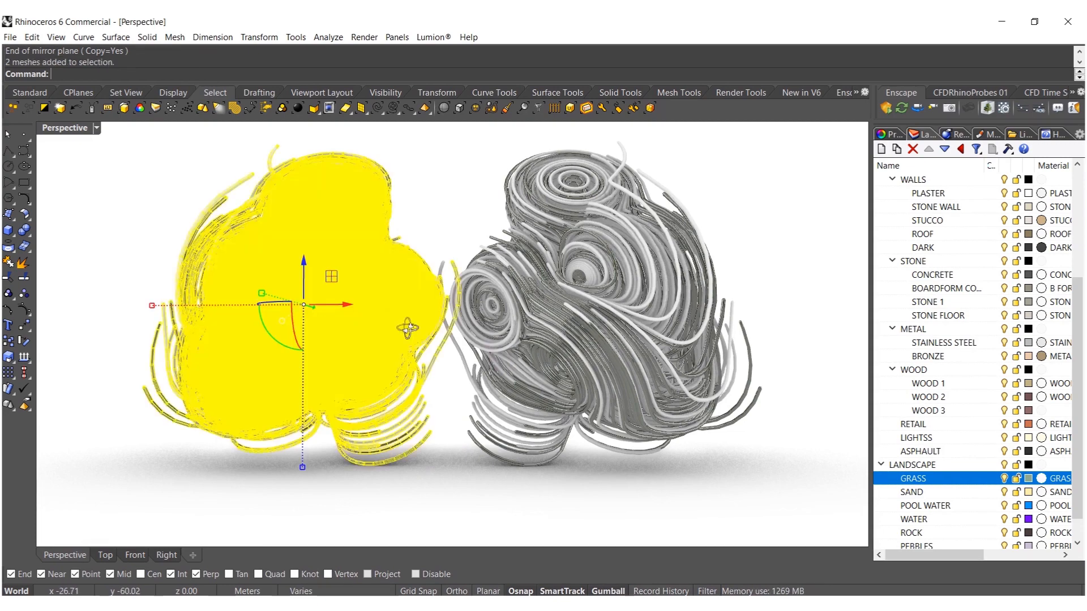
pyautogui.moveTo(408, 304); pyautogui.dragTo(373, 464, button='right')
pyautogui.moveTo(351, 464); pyautogui.dragTo(379, 468)
pyautogui.click(483, 324)
pyautogui.moveTo(484, 325); pyautogui.dragTo(439, 327, button='right')
pyautogui.click(444, 335)
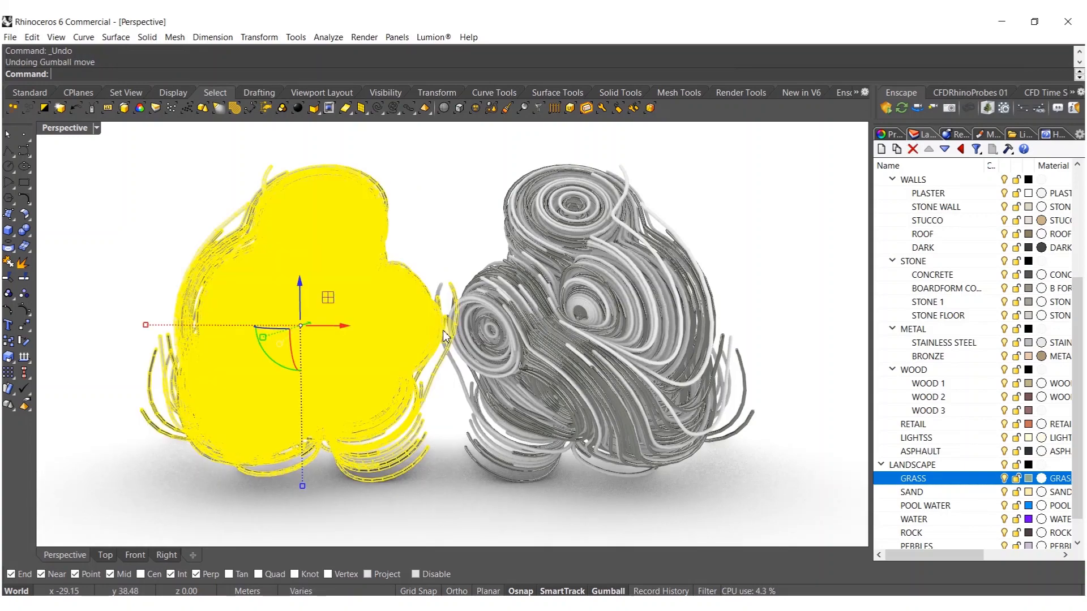
pyautogui.click(433, 386)
# Step: Switch the viewport back to Shaded display and create a bounding box around all the meshes
pyautogui.moveTo(437, 343)
pyautogui.mouseDown(button='right')
pyautogui.moveTo(449, 287)
pyautogui.moveTo(465, 327)
pyautogui.moveTo(511, 277)
pyautogui.moveTo(524, 352)
pyautogui.mouseUp(button='right')
pyautogui.scroll(-6, 465, 324)
pyautogui.middleClick(474, 270)
pyautogui.click(503, 268)
pyautogui.moveTo(679, 463); pyautogui.dragTo(339, 149)
pyautogui.write('BoundingBox')
pyautogui.press('Return')
# Step: Explode the bounding box and delete every face except the bottom one
pyautogui.moveTo(406, 241); pyautogui.dragTo(473, 240, button='right')
pyautogui.click(478, 265)
pyautogui.middleClick(478, 265)
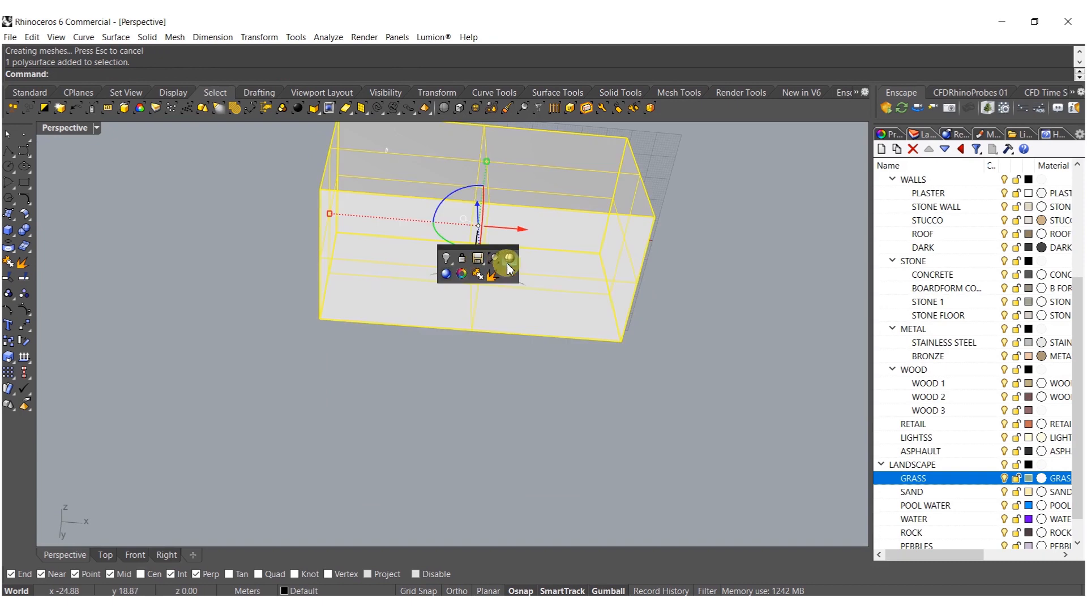
pyautogui.click(493, 276)
pyautogui.keyDown('ctrl'); pyautogui.click(492, 290); pyautogui.keyUp('ctrl')
pyautogui.press('Delete')
# Step: Scale the remaining bottom face up in both directions into a very large ground plane around the meshes
pyautogui.click(501, 273)
pyautogui.moveTo(503, 182); pyautogui.dragTo(413, 357, button='right')
pyautogui.moveTo(510, 369); pyautogui.dragTo(485, 391)
pyautogui.moveTo(487, 390); pyautogui.dragTo(465, 346, button='right')
pyautogui.moveTo(471, 333); pyautogui.dragTo(271, 369)
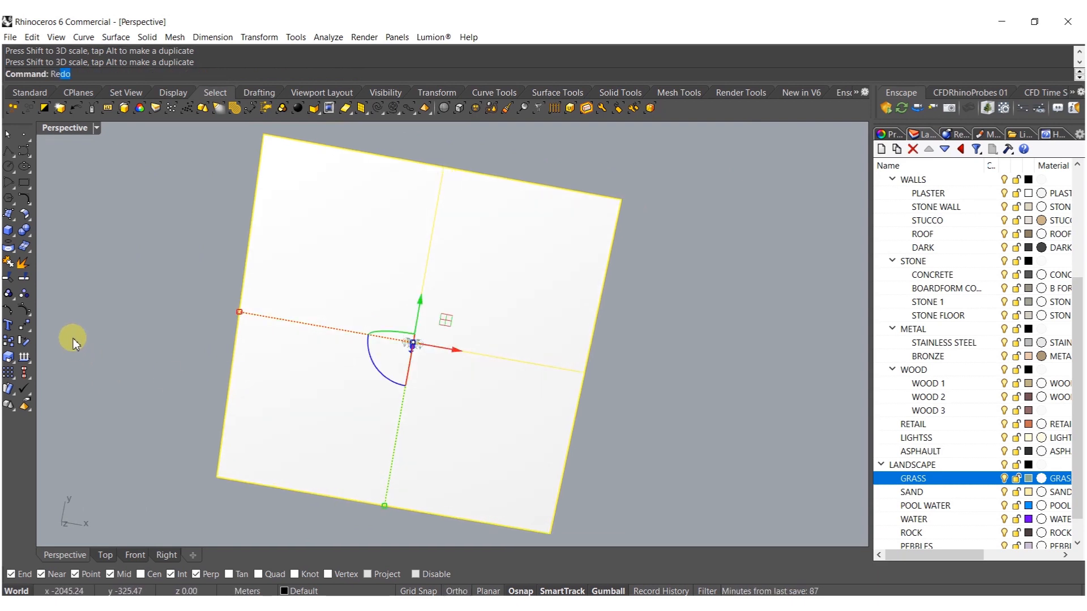
# Step: Rebuild the ground surface with 125 by 125 points at degree 3 and turn on its control points
pyautogui.write('build')
pyautogui.press('Return')
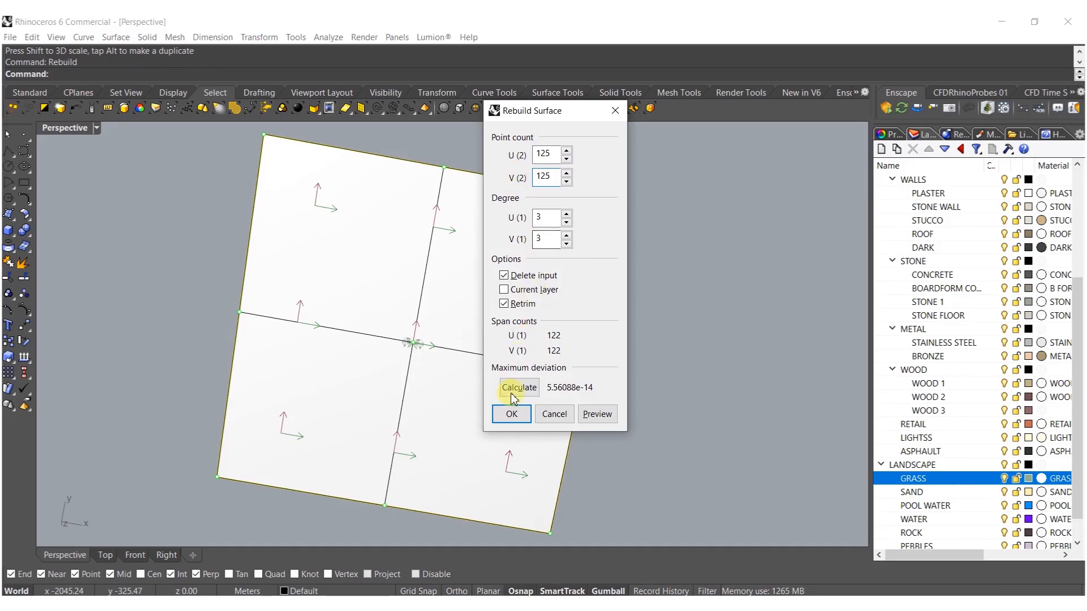
pyautogui.click(511, 414)
pyautogui.click(23, 315)
pyautogui.moveTo(334, 425); pyautogui.dragTo(553, 417, button='right')
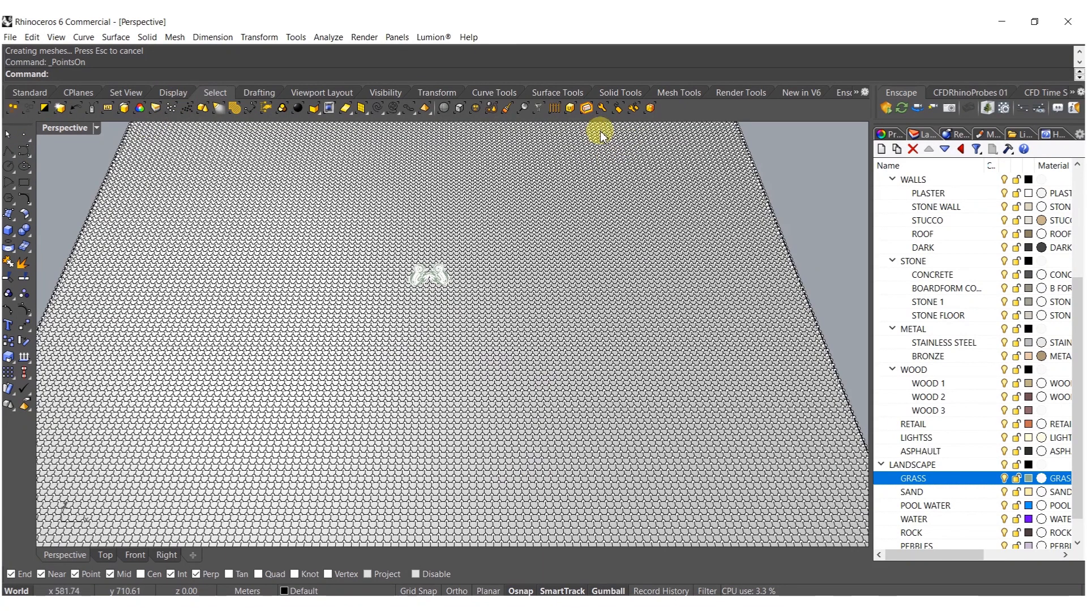
# Step: Select all the meshes and lock them so only the ground surface stays editable
pyautogui.click(358, 109)
pyautogui.hotkey('ctrl', 'l')
pyautogui.moveTo(462, 259); pyautogui.dragTo(430, 372, button='right')
# Step: Brush-select ground control points along an S-shaped curve that passes through the locked meshes, using brush width 40
pyautogui.click(509, 107)
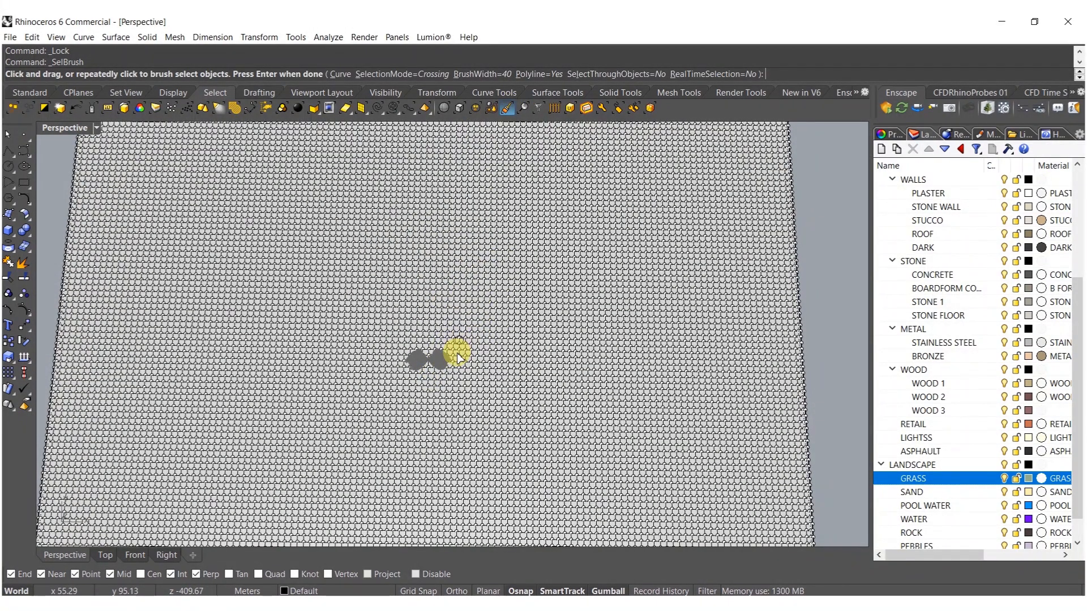
pyautogui.moveTo(320, 491); pyautogui.dragTo(415, 438)
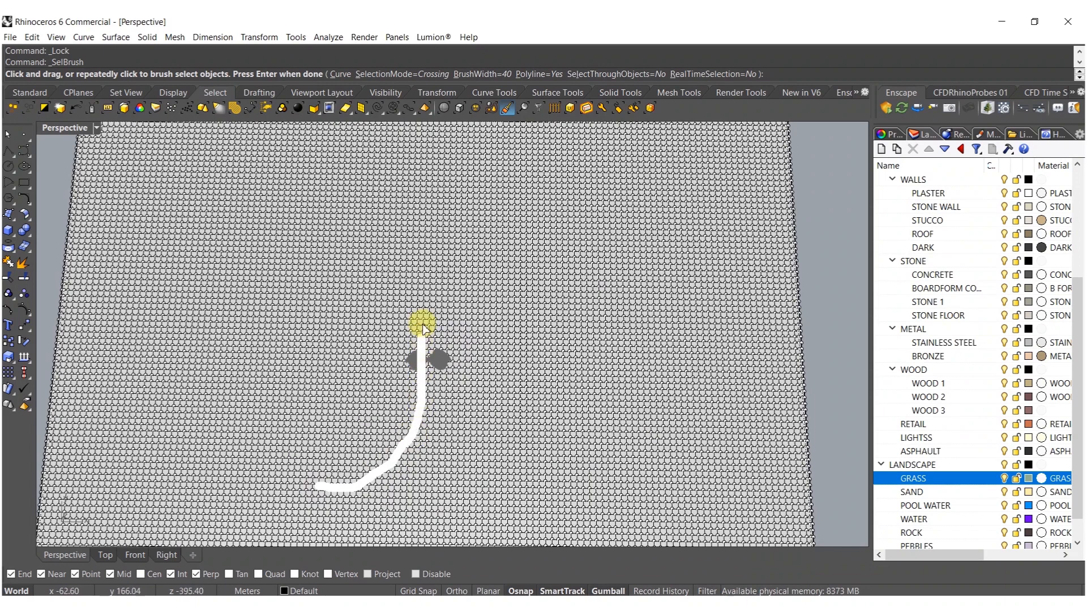
pyautogui.moveTo(423, 327); pyautogui.dragTo(554, 253)
pyautogui.moveTo(570, 334); pyautogui.dragTo(564, 353)
pyautogui.press('Return')
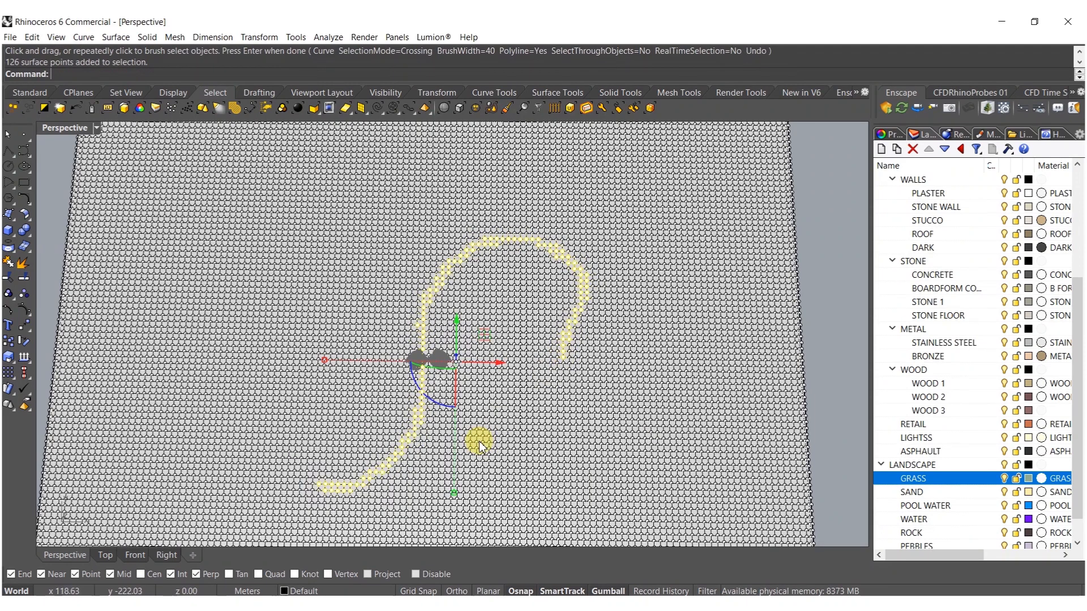
# Step: Add control points to the selection along several more long curves sweeping out from the meshes, using brush width 15
pyautogui.press('Return')
pyautogui.moveTo(437, 499); pyautogui.dragTo(432, 380)
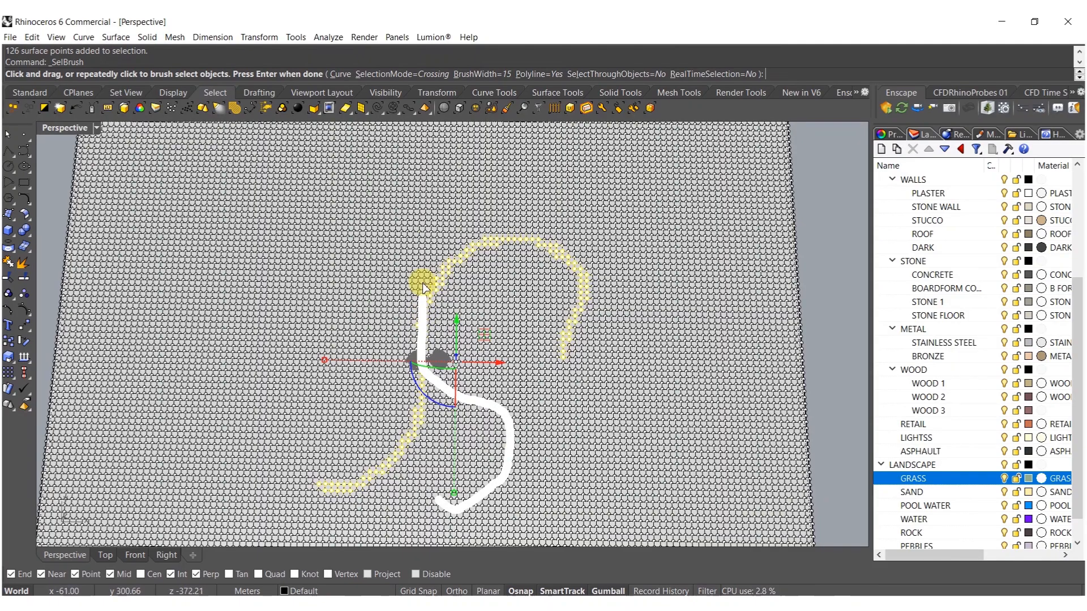
pyautogui.moveTo(424, 288)
pyautogui.mouseDown()
pyautogui.moveTo(334, 199)
pyautogui.moveTo(154, 304)
pyautogui.mouseUp()
pyautogui.press('Return')
pyautogui.press('Return')
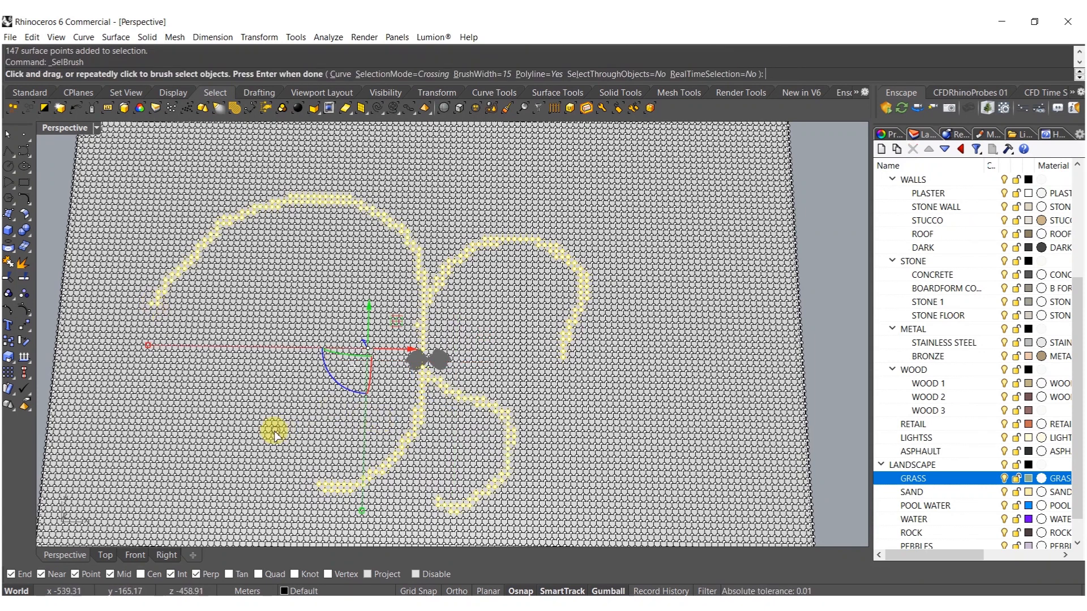
pyautogui.moveTo(277, 435); pyautogui.dragTo(393, 426)
pyautogui.moveTo(421, 357)
pyautogui.mouseDown()
pyautogui.moveTo(312, 232)
pyautogui.moveTo(191, 391)
pyautogui.mouseUp()
pyautogui.press('Return')
pyautogui.press('Return')
pyautogui.moveTo(473, 502)
pyautogui.mouseDown()
pyautogui.moveTo(563, 486)
pyautogui.moveTo(543, 391)
pyautogui.mouseUp()
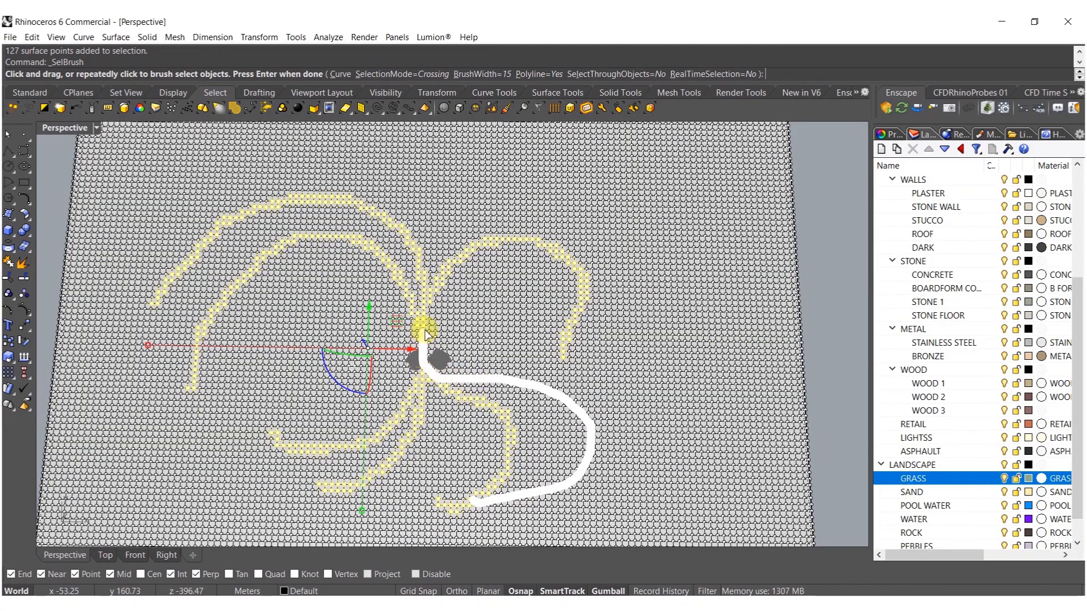
pyautogui.moveTo(426, 338); pyautogui.dragTo(454, 273)
pyautogui.moveTo(527, 323)
pyautogui.mouseDown()
pyautogui.moveTo(498, 333)
pyautogui.moveTo(517, 381)
pyautogui.mouseUp()
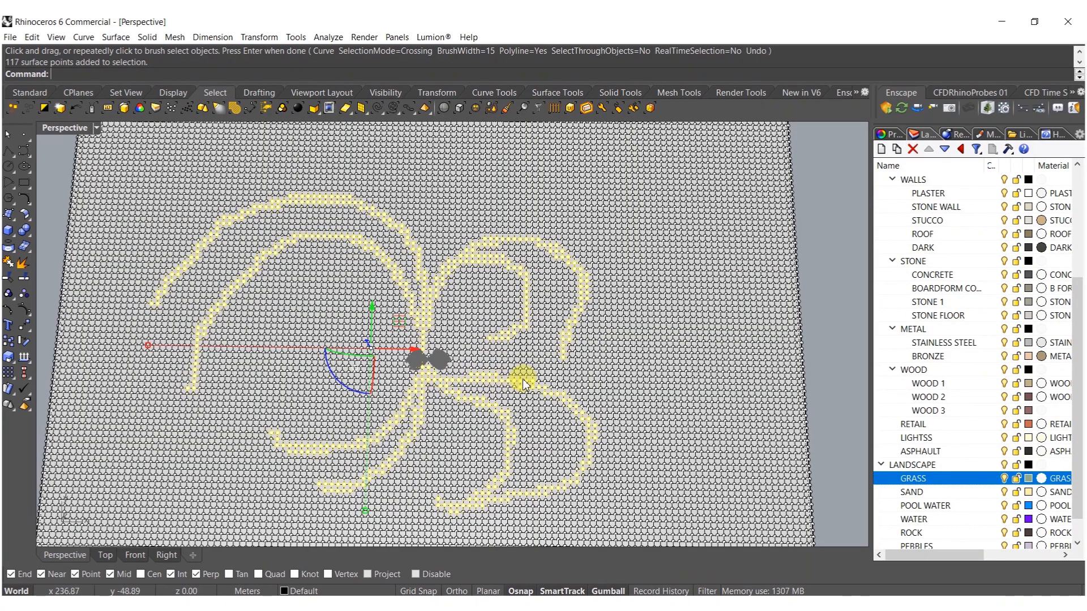
# Step: Add control points to the selection with short strokes close around the meshes, reducing the brush width to 6
pyautogui.moveTo(461, 388); pyautogui.dragTo(457, 391)
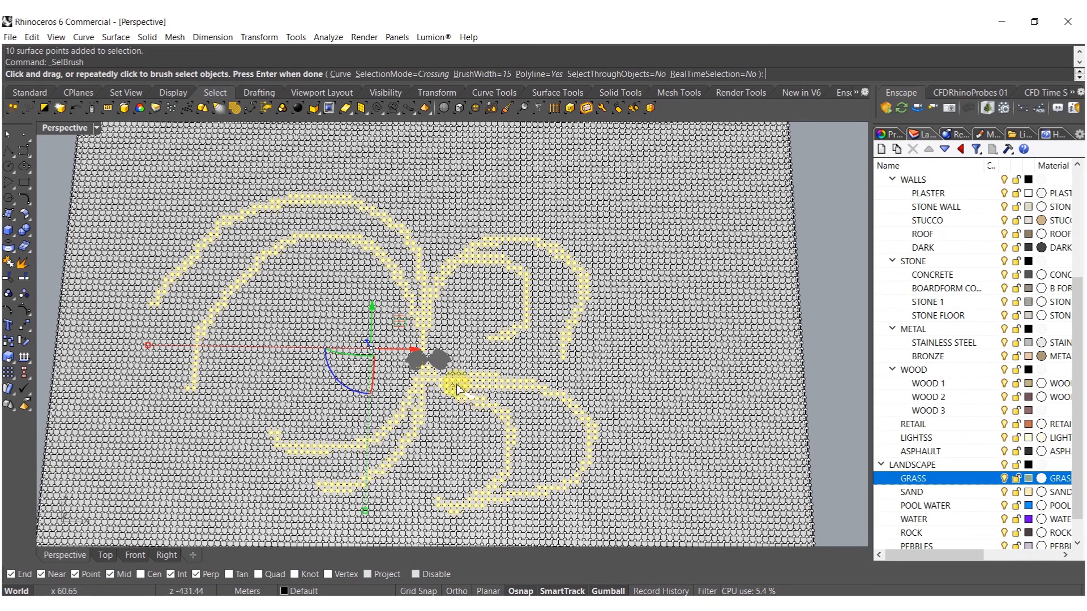
pyautogui.moveTo(429, 313); pyautogui.dragTo(427, 315)
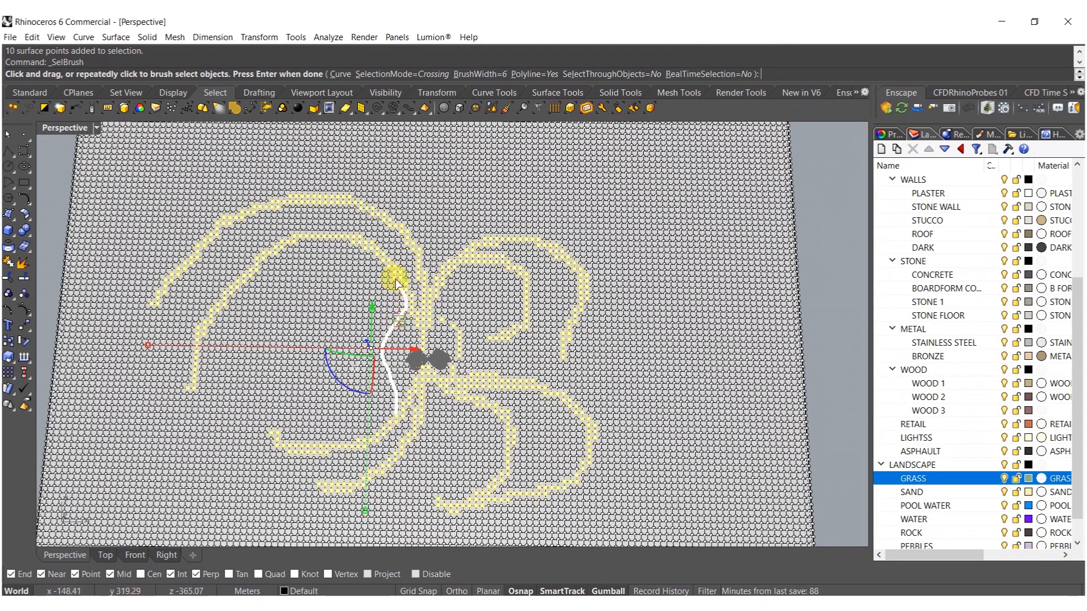
pyautogui.moveTo(396, 283); pyautogui.dragTo(398, 304)
pyautogui.press('Return')
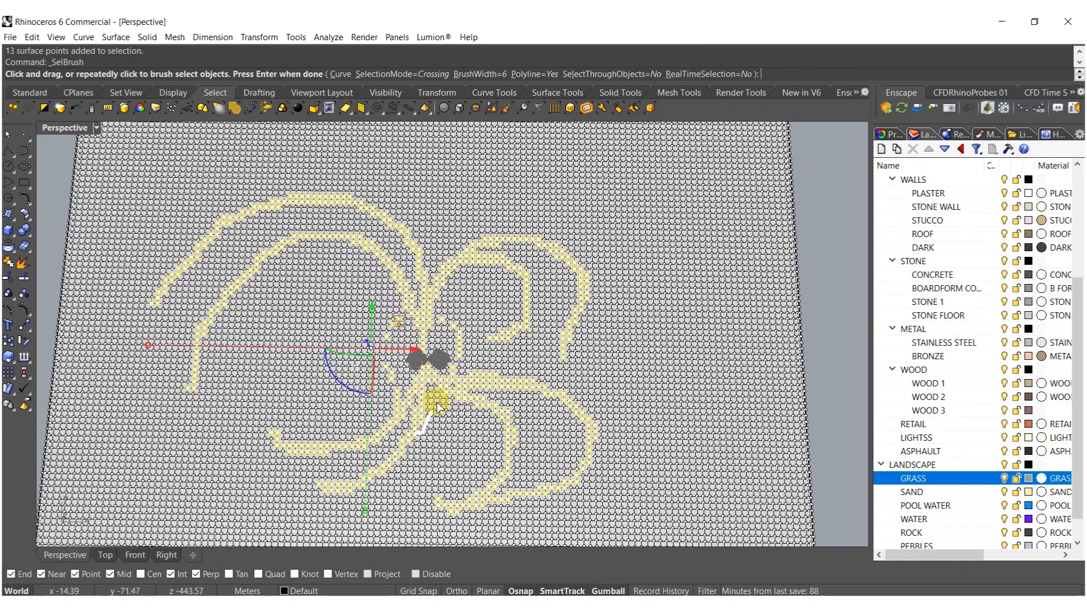
pyautogui.moveTo(510, 439); pyautogui.dragTo(489, 448)
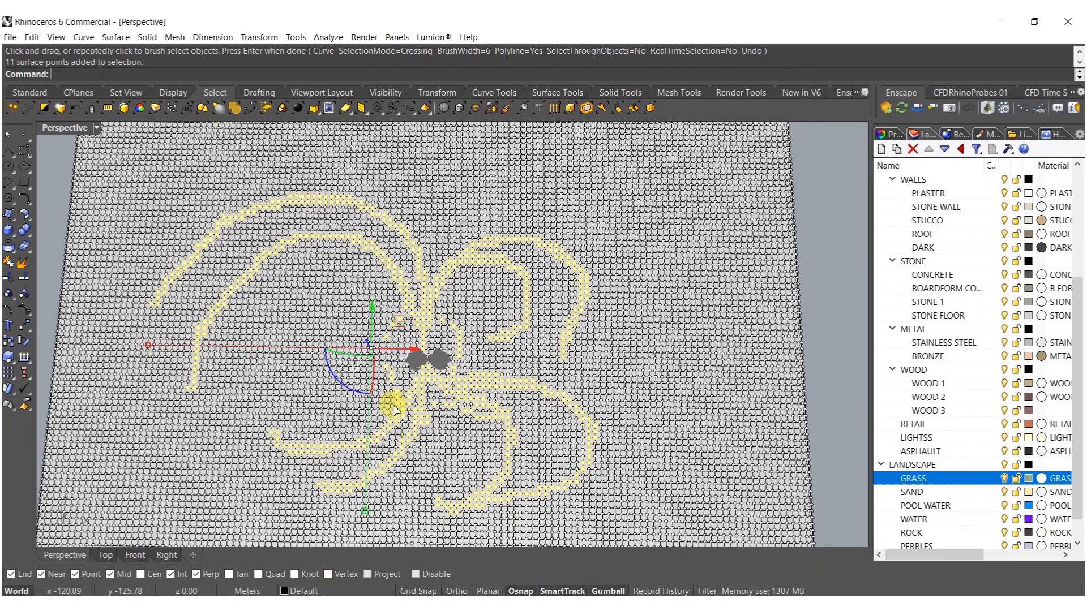
pyautogui.press('Return')
pyautogui.moveTo(385, 390); pyautogui.dragTo(353, 306)
pyautogui.moveTo(368, 256); pyautogui.dragTo(367, 253)
# Step: Move the selected control points vertically to form ridges in the ground surface, and turn the control points off
pyautogui.moveTo(367, 254)
pyautogui.mouseDown(button='right')
pyautogui.moveTo(390, 224)
pyautogui.moveTo(357, 201)
pyautogui.mouseUp(button='right')
pyautogui.moveTo(342, 198); pyautogui.dragTo(338, 213)
pyautogui.moveTo(461, 240); pyautogui.dragTo(469, 286, button='right')
pyautogui.press('Escape')
pyautogui.press('Escape')
# Step: Smooth the ground surface in X, Y and Z with fixed boundaries, a factor of 0.00227062 per step and 100 steps
pyautogui.click(518, 439)
pyautogui.write('Smooth')
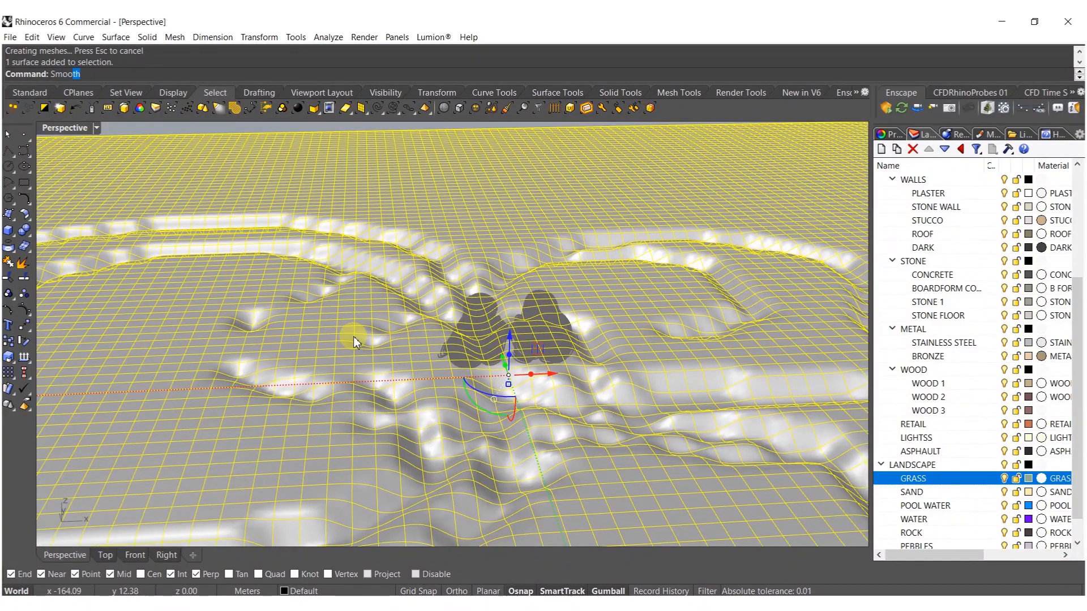
pyautogui.press('Return')
pyautogui.moveTo(997, 395); pyautogui.dragTo(955, 397)
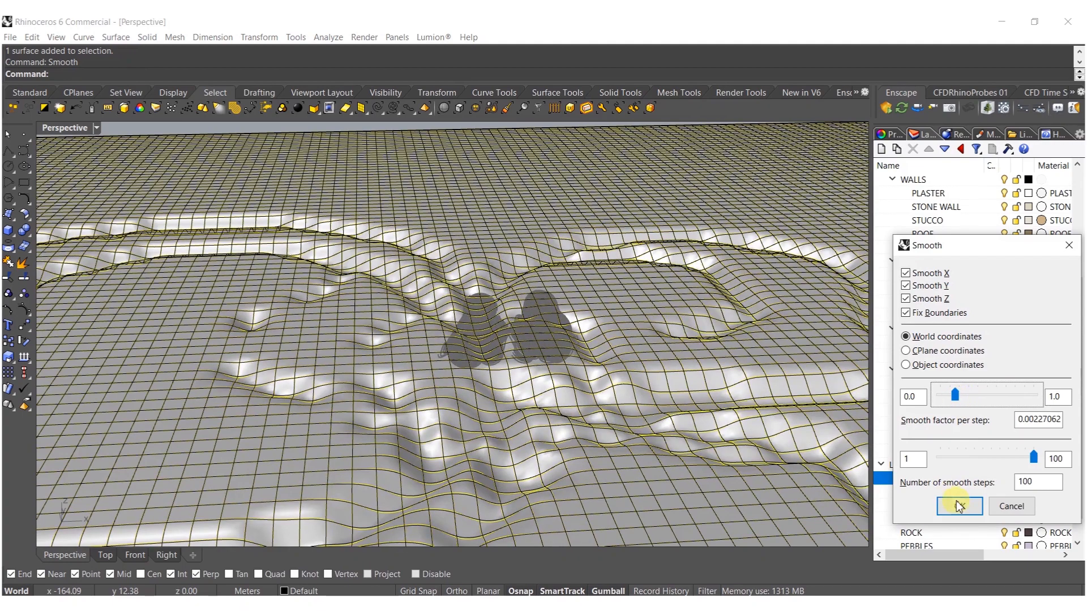
pyautogui.click(960, 506)
# Step: Smooth the ground surface again in X, Y and Z with fixed boundaries, a higher factor per step and 100 steps
pyautogui.rightClick(590, 396)
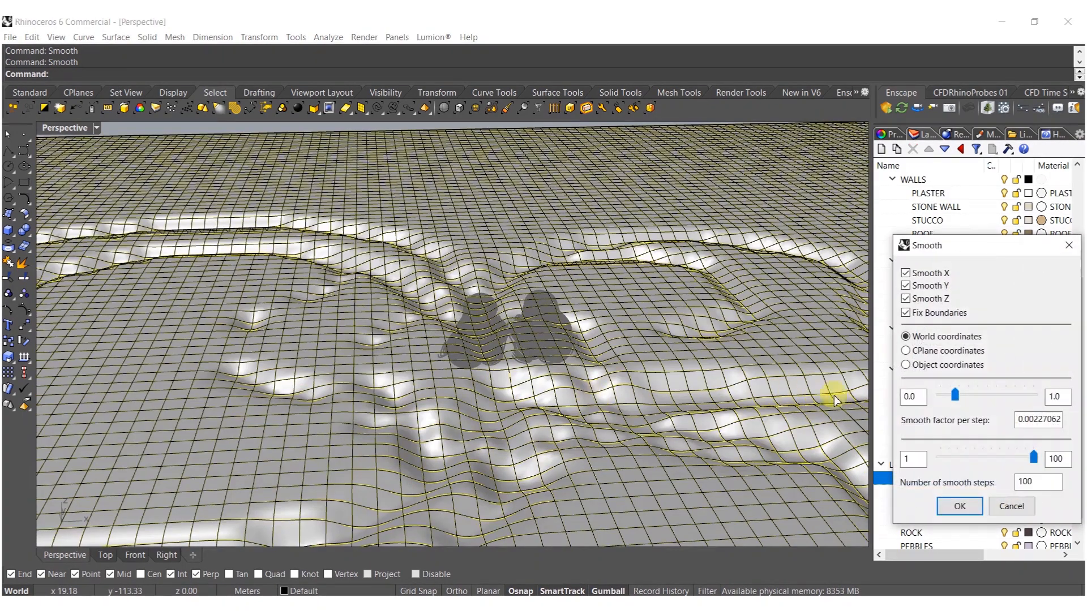
pyautogui.moveTo(962, 397); pyautogui.dragTo(981, 395)
pyautogui.click(952, 506)
pyautogui.moveTo(605, 423); pyautogui.dragTo(596, 407, button='right')
pyautogui.press('Escape')
# Step: Unlock the locked pavilion meshes
pyautogui.scroll(-8, 478, 266)
pyautogui.scroll(8, 469, 262)
pyautogui.keyDown('shift'); pyautogui.moveTo(461, 271); pyautogui.dragTo(465, 336, button='right'); pyautogui.keyUp('shift')
pyautogui.write('lock')
pyautogui.press('Return')
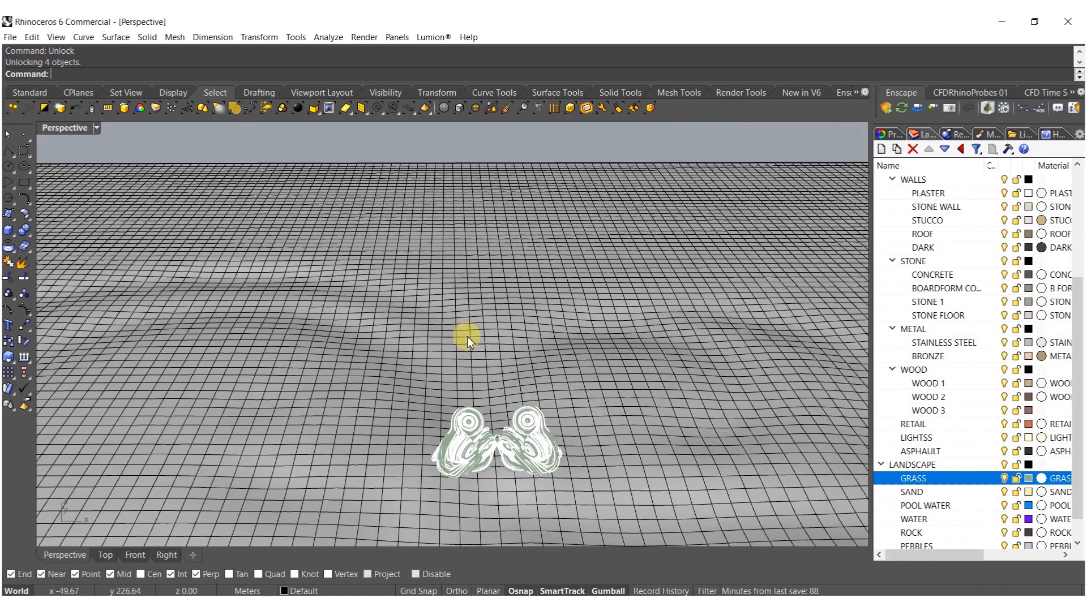
# Step: Create a bounding box around the two pavilion meshes
pyautogui.scroll(-3, 433, 363)
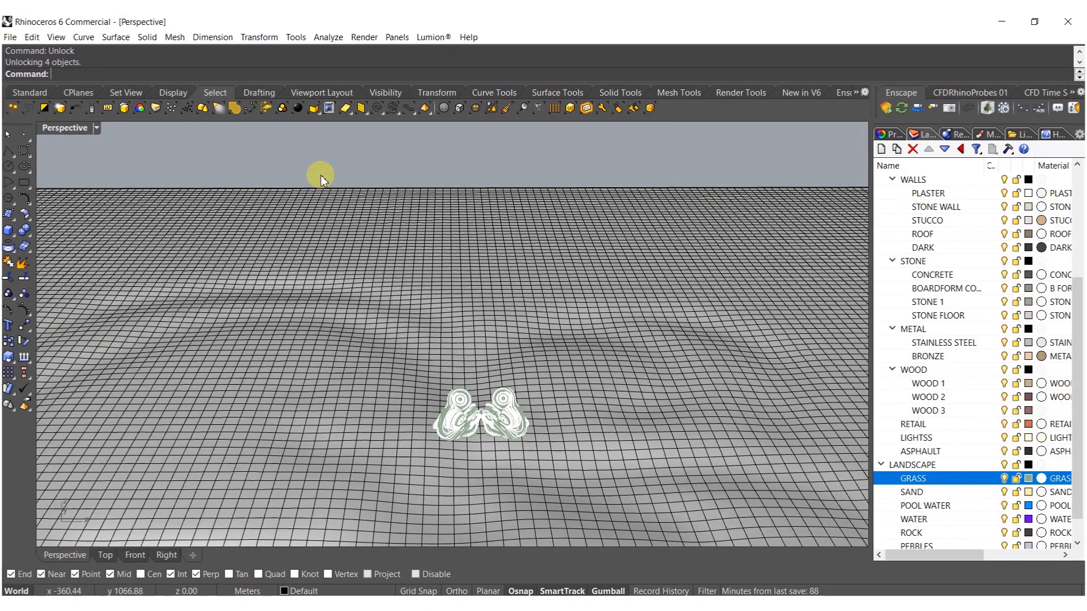
pyautogui.click(467, 399)
pyautogui.keyDown('shift'); pyautogui.click(515, 402); pyautogui.keyUp('shift')
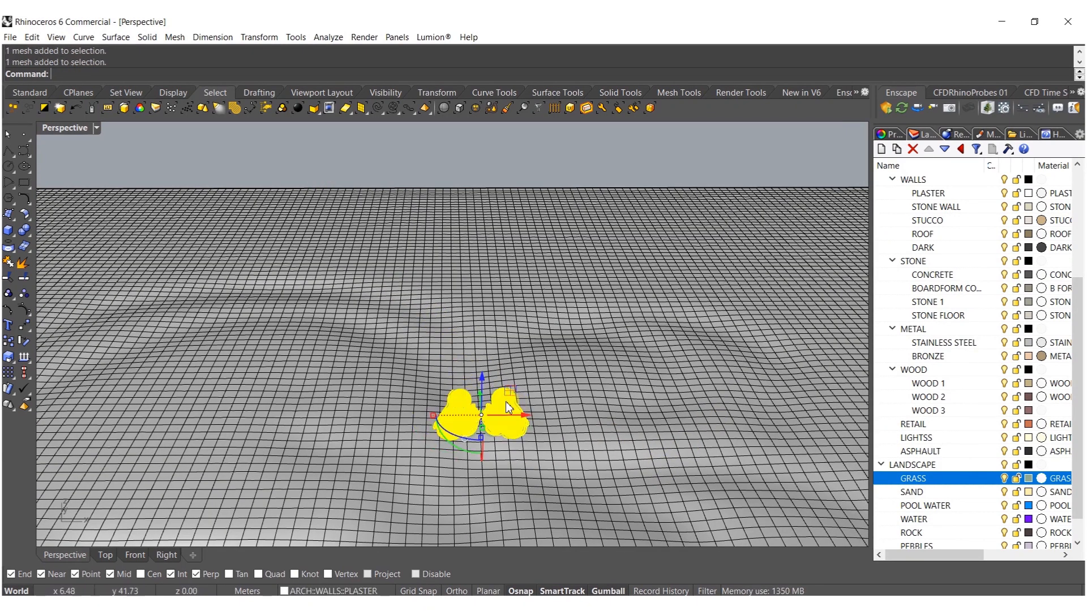
pyautogui.write('Boun')
pyautogui.press('Return')
pyautogui.press('Return')
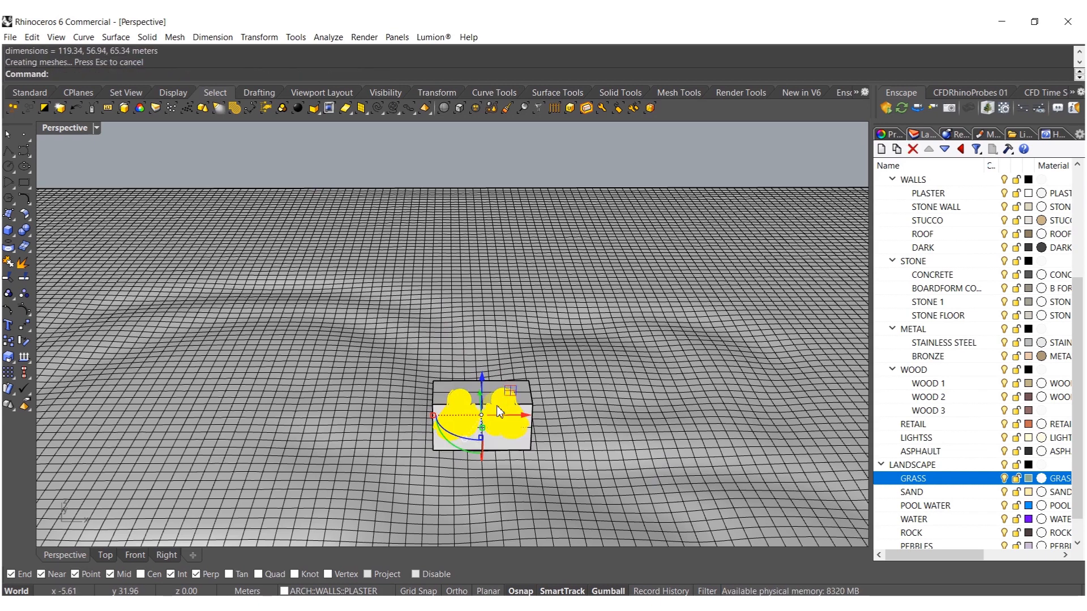
# Step: Scale all objects uniformly from a lower corner of the bounding box, entering 50' for the second reference point
pyautogui.hotkey('ctrl', 'a')
pyautogui.moveTo(498, 405); pyautogui.dragTo(536, 430, button='right')
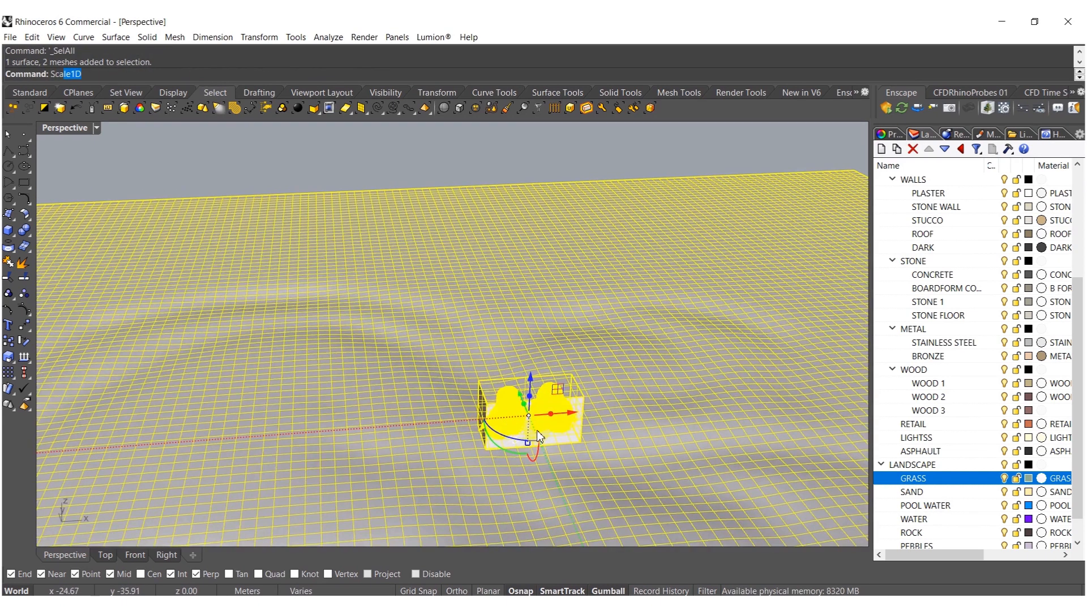
pyautogui.press('Return')
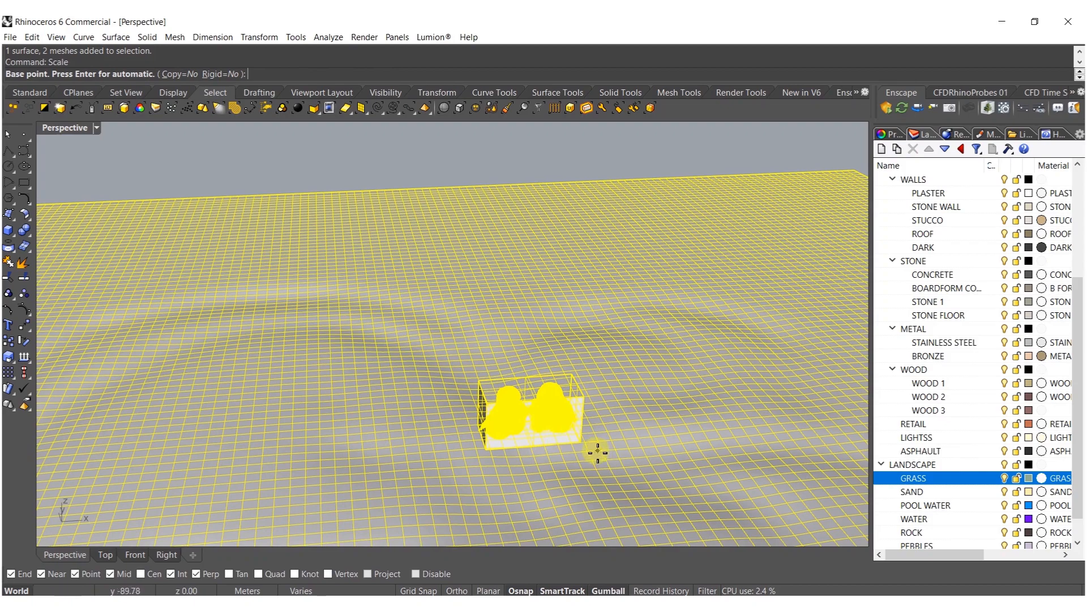
pyautogui.click(586, 449)
pyautogui.click(583, 450)
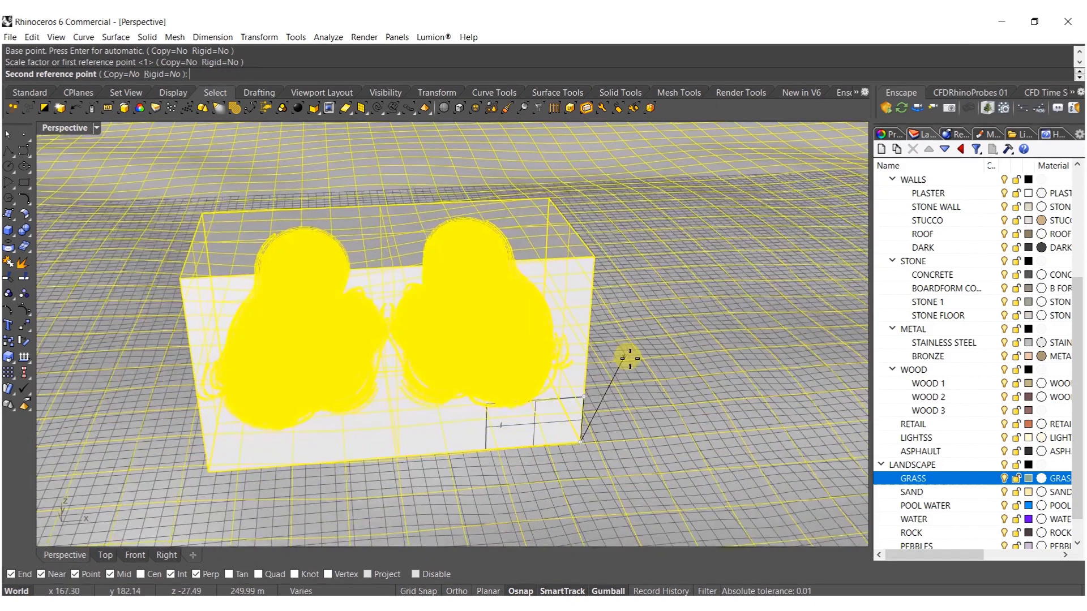
pyautogui.write('50')
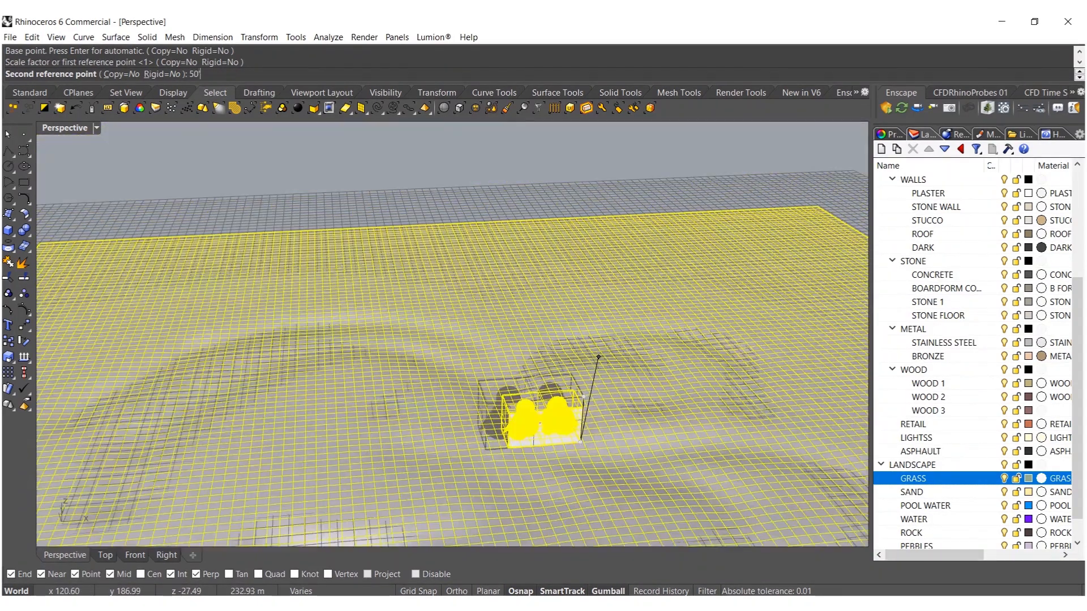
pyautogui.press('Return')
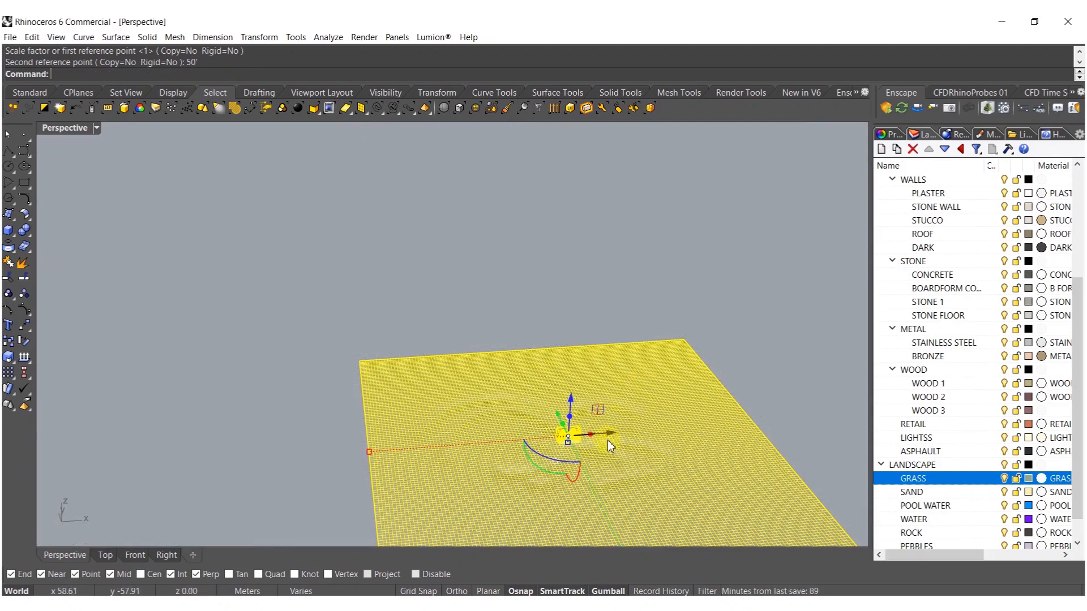
# Step: Delete the bounding box around the pavilion
pyautogui.press('Return')
pyautogui.scroll(-5, 528, 363)
pyautogui.click(487, 363)
pyautogui.press('Delete')
# Step: Move the rippled ground surface to the SAND layer and deselect it
pyautogui.click(601, 378)
pyautogui.keyDown('shift'); pyautogui.moveTo(594, 371); pyautogui.dragTo(563, 363, button='right'); pyautogui.keyUp('shift')
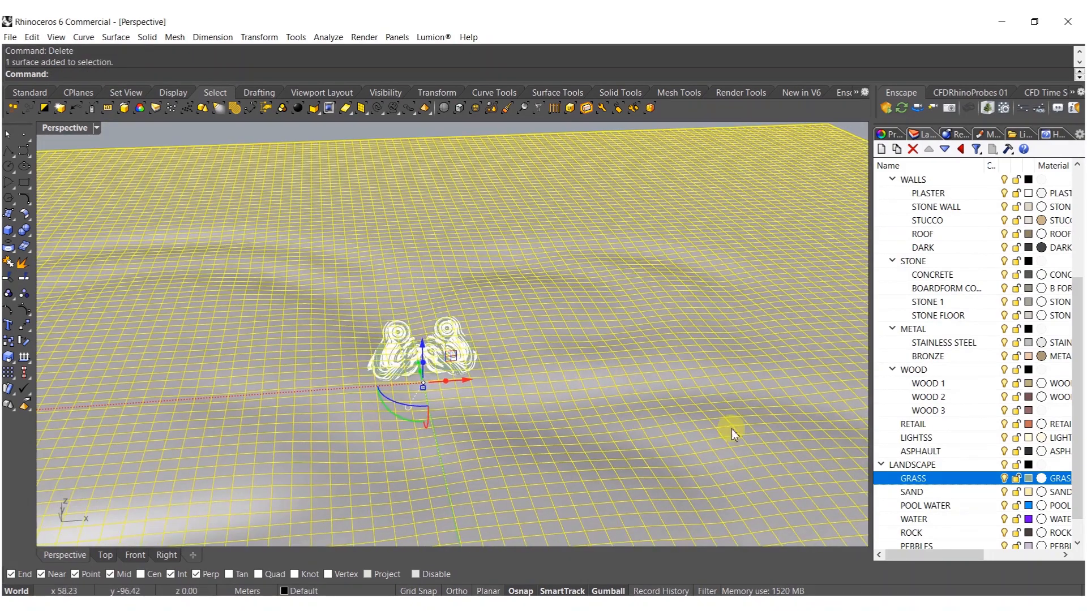
pyautogui.rightClick(913, 493)
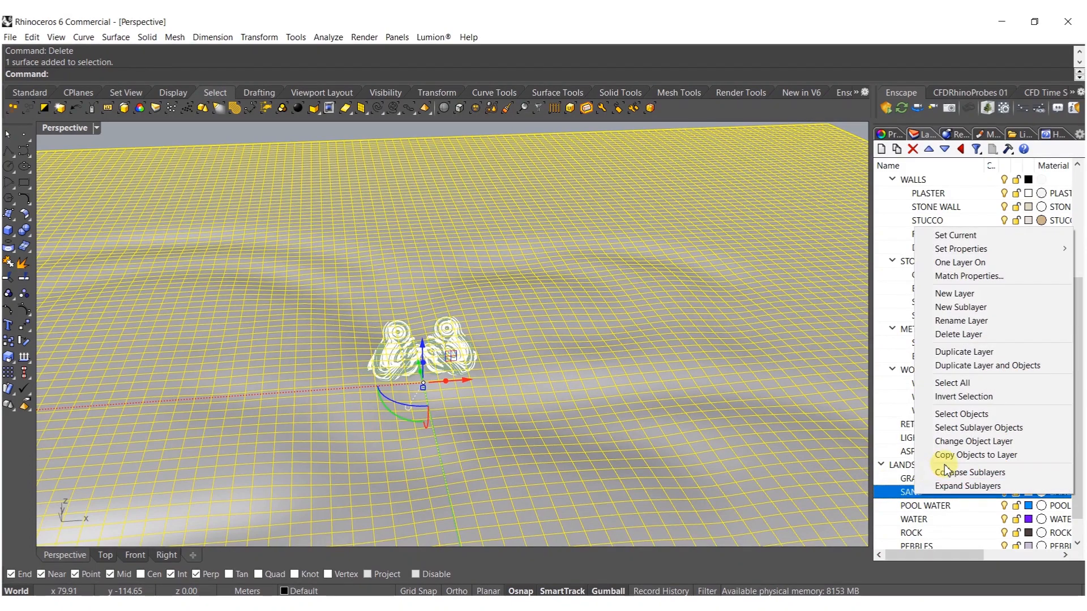
pyautogui.click(963, 439)
pyautogui.moveTo(687, 419); pyautogui.dragTo(251, 261, button='right')
pyautogui.press('Escape')
# Step: Create a flat plane across the whole ground surface, from one corner to the diagonally opposite one
pyautogui.scroll(-6, 461, 308)
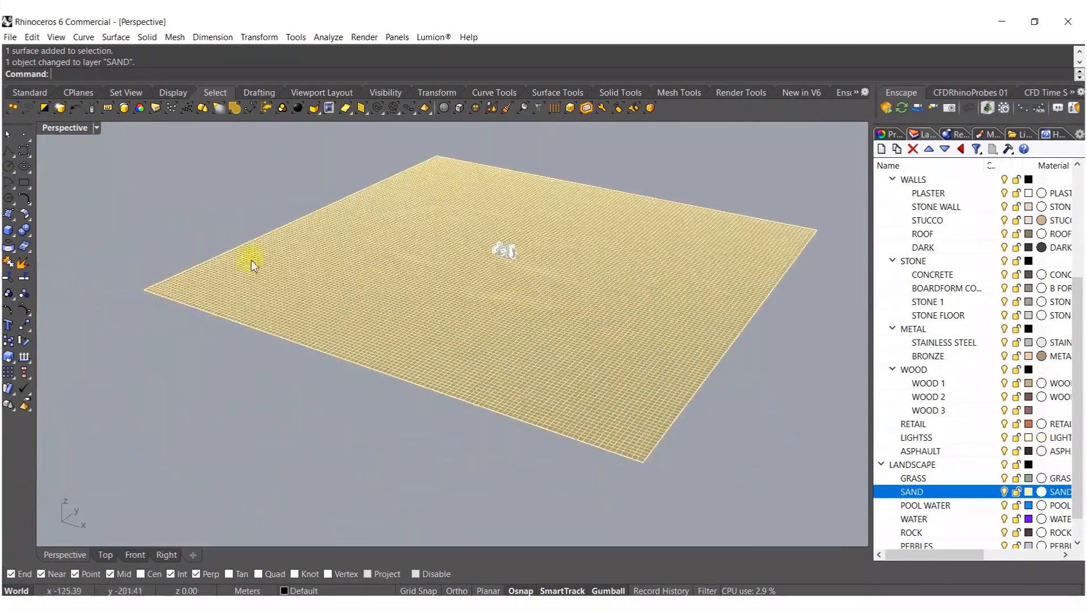
pyautogui.click(7, 216)
pyautogui.click(125, 219)
pyautogui.click(144, 290)
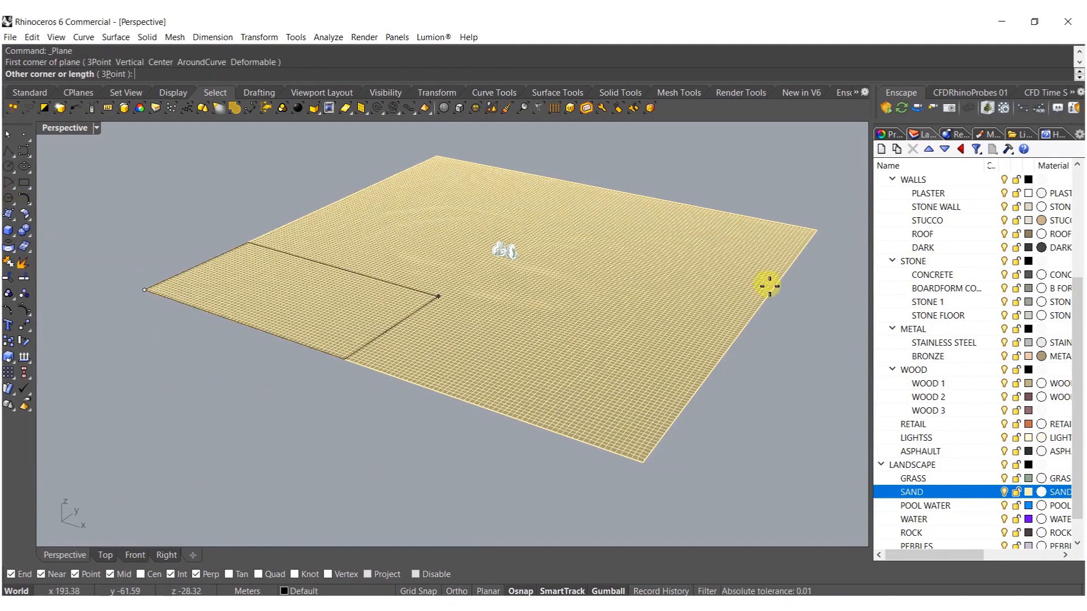
pyautogui.click(821, 231)
# Step: Lower the flat plane slightly so it shows only in the low areas of the ground surface
pyautogui.scroll(6, 486, 267)
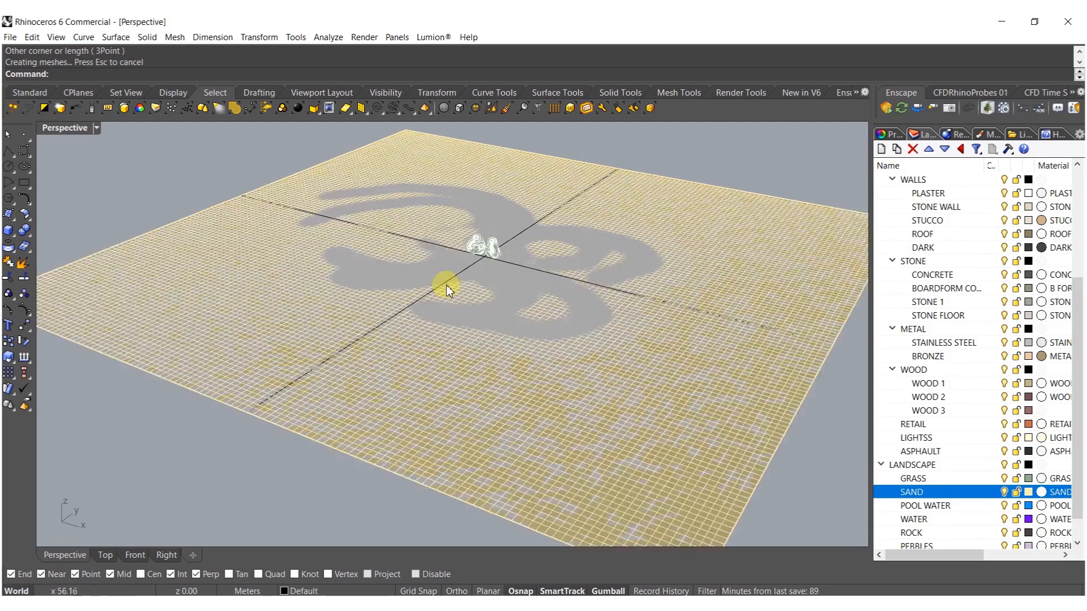
pyautogui.click(566, 208)
pyautogui.moveTo(566, 208); pyautogui.dragTo(493, 219, button='right')
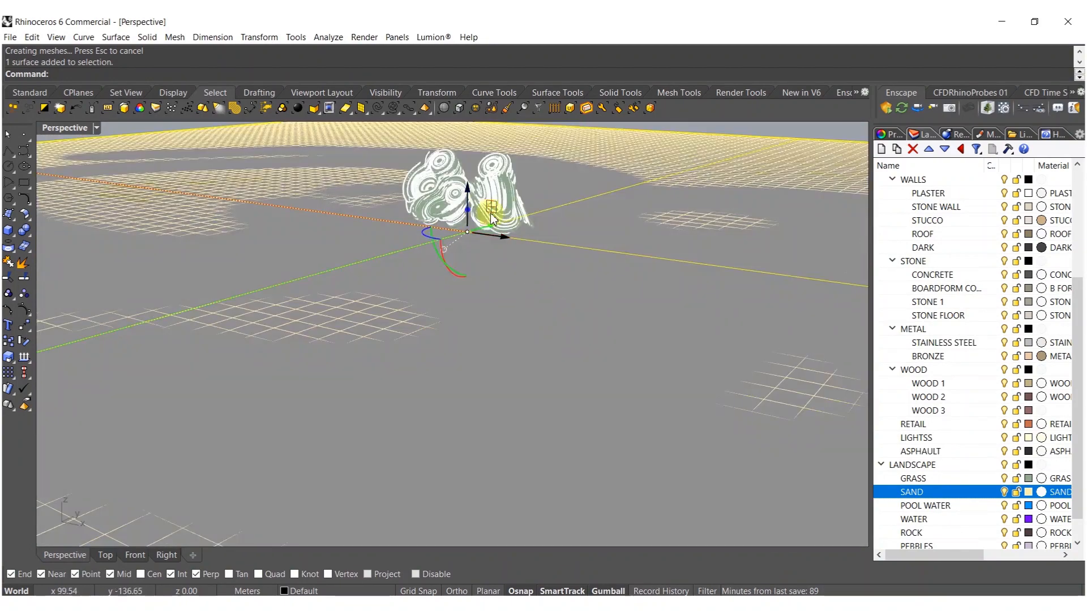
pyautogui.moveTo(468, 194); pyautogui.dragTo(468, 196)
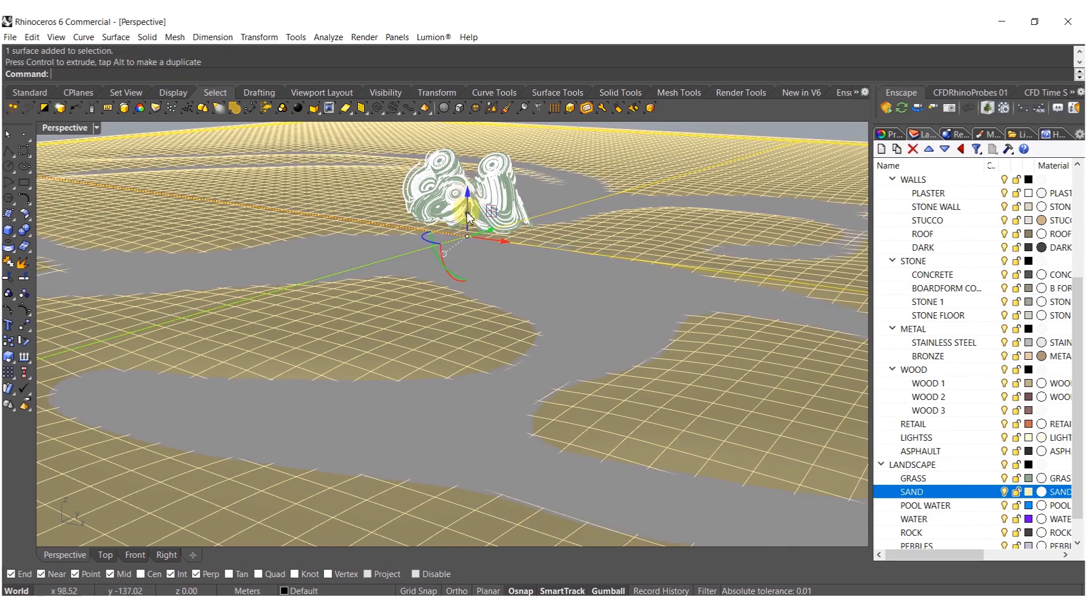
pyautogui.moveTo(468, 209); pyautogui.dragTo(518, 221, button='right')
# Step: Move the lowered plane to the WATER layer and deselect it
pyautogui.rightClick(913, 517)
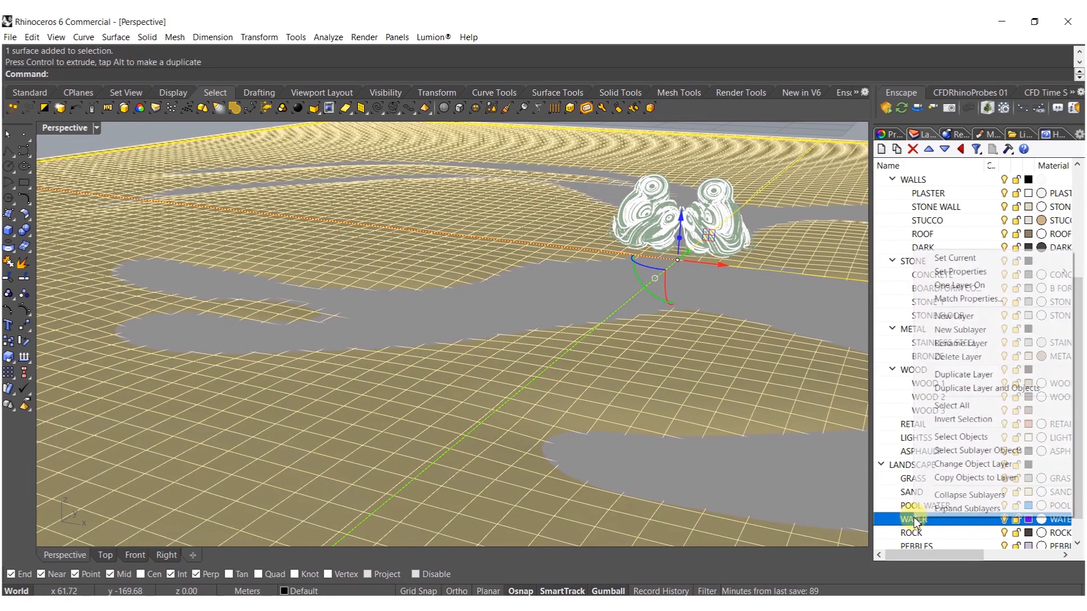
pyautogui.click(927, 463)
pyautogui.moveTo(568, 334); pyautogui.dragTo(446, 335, button='right')
pyautogui.press('Escape')
pyautogui.keyDown('shift'); pyautogui.moveTo(694, 354); pyautogui.dragTo(485, 304, button='right'); pyautogui.keyUp('shift')
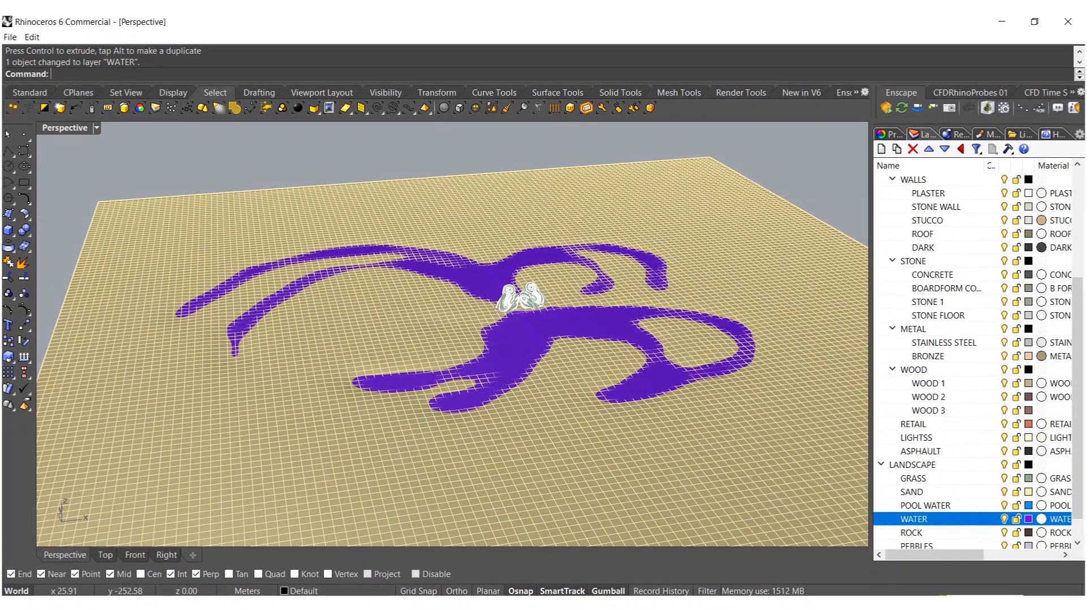
# Step: Switch to Lumion and apply the Wild Grass 02 material from the 3D Grass collection to the SAND terrain
pyautogui.click(943, 606)
pyautogui.click(961, 555)
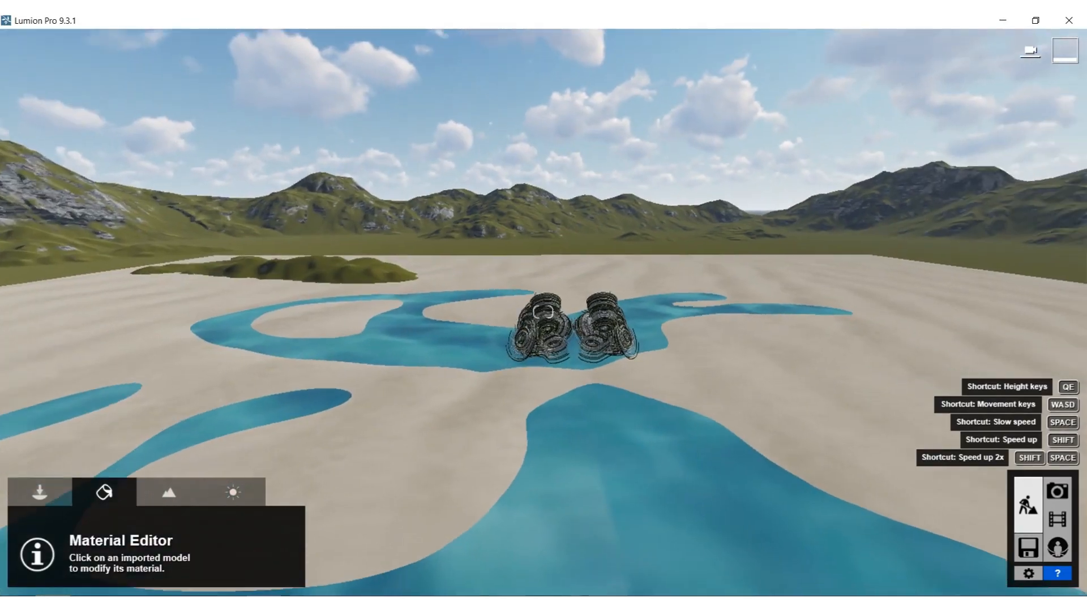
pyautogui.scroll(8, 535, 291)
pyautogui.scroll(-8, 488, 342)
pyautogui.moveTo(487, 388)
pyautogui.mouseDown(button='right')
pyautogui.moveTo(488, 341)
pyautogui.moveTo(474, 373)
pyautogui.moveTo(484, 406)
pyautogui.mouseUp(button='right')
pyautogui.moveTo(725, 356)
pyautogui.mouseDown(button='right')
pyautogui.moveTo(725, 330)
pyautogui.moveTo(727, 356)
pyautogui.mouseUp(button='right')
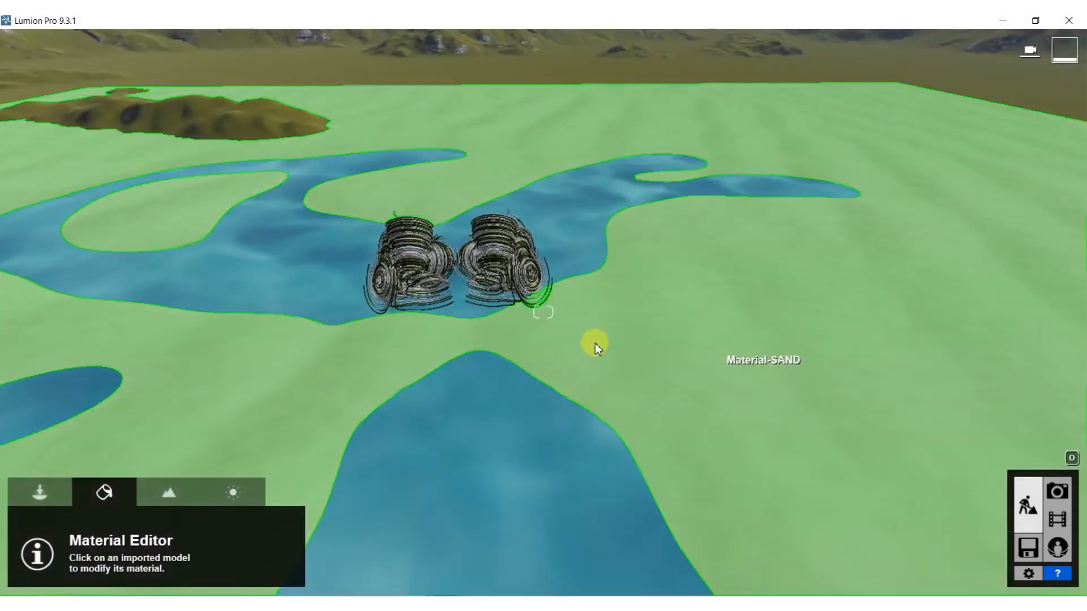
pyautogui.click(317, 320)
pyautogui.click(43, 112)
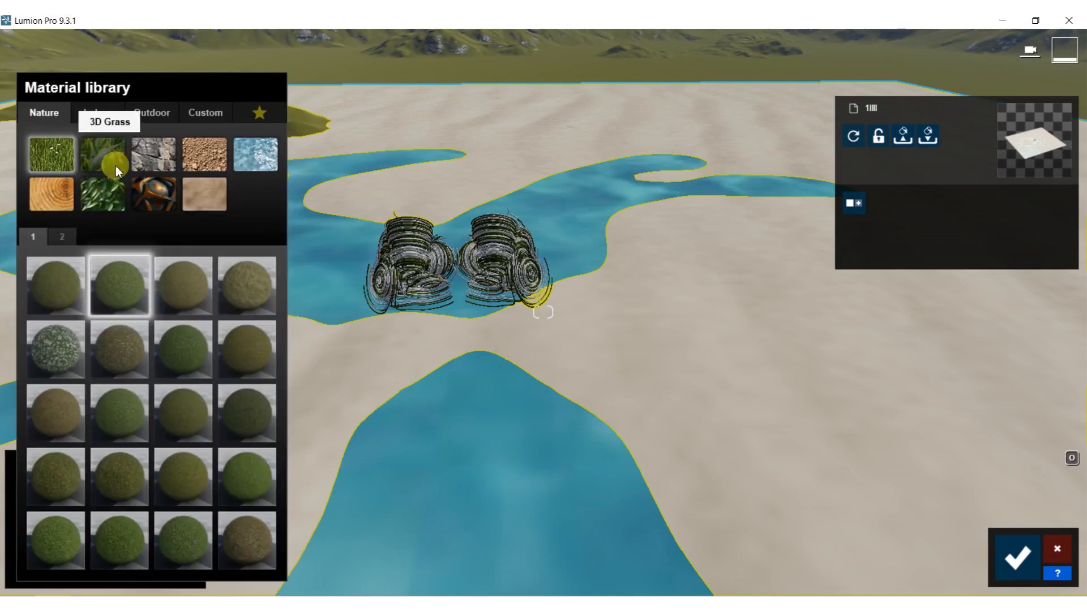
pyautogui.click(116, 168)
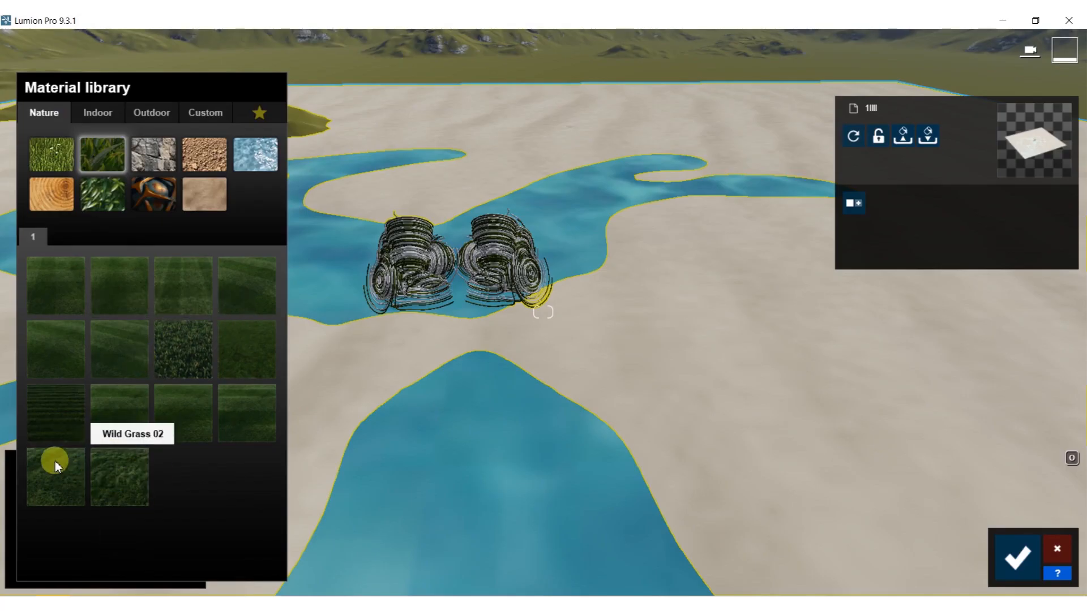
pyautogui.click(118, 468)
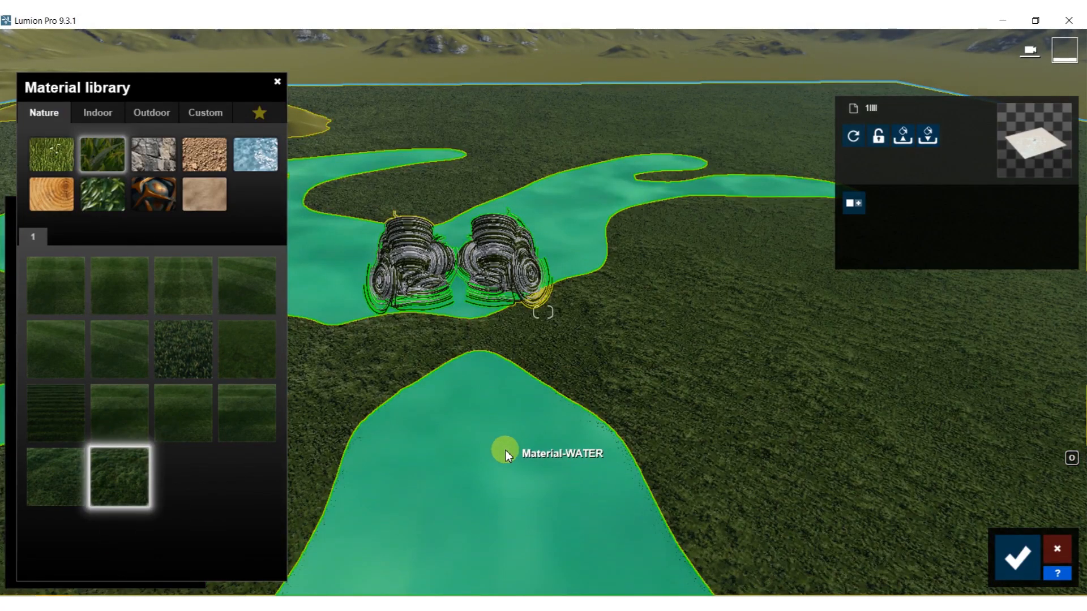
# Step: Try the Black Water material on the WATER surface, then replace it with Calm Pond
pyautogui.click(505, 453)
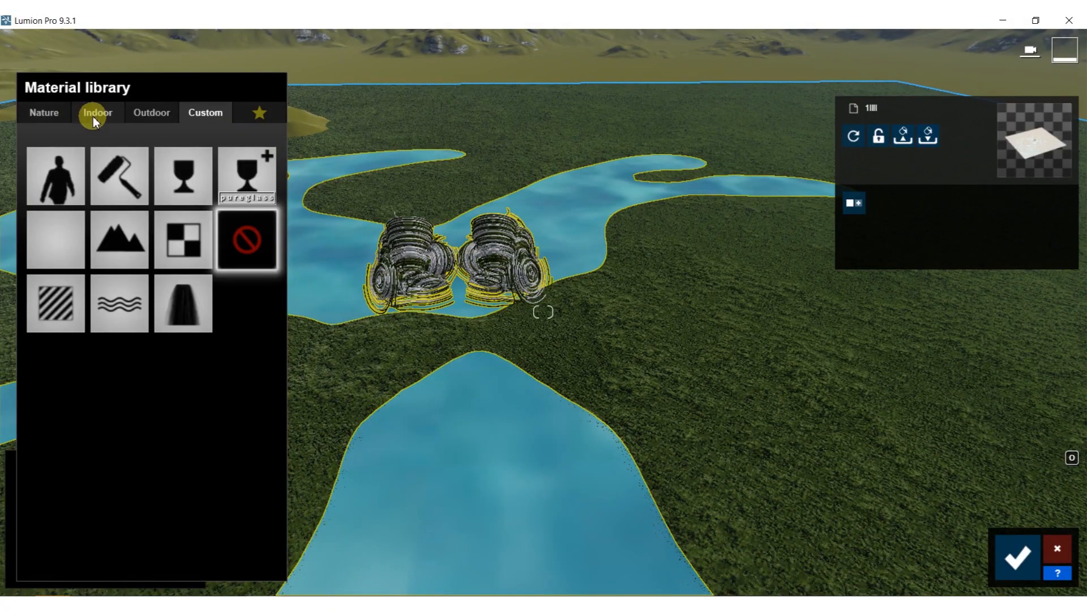
pyautogui.click(44, 115)
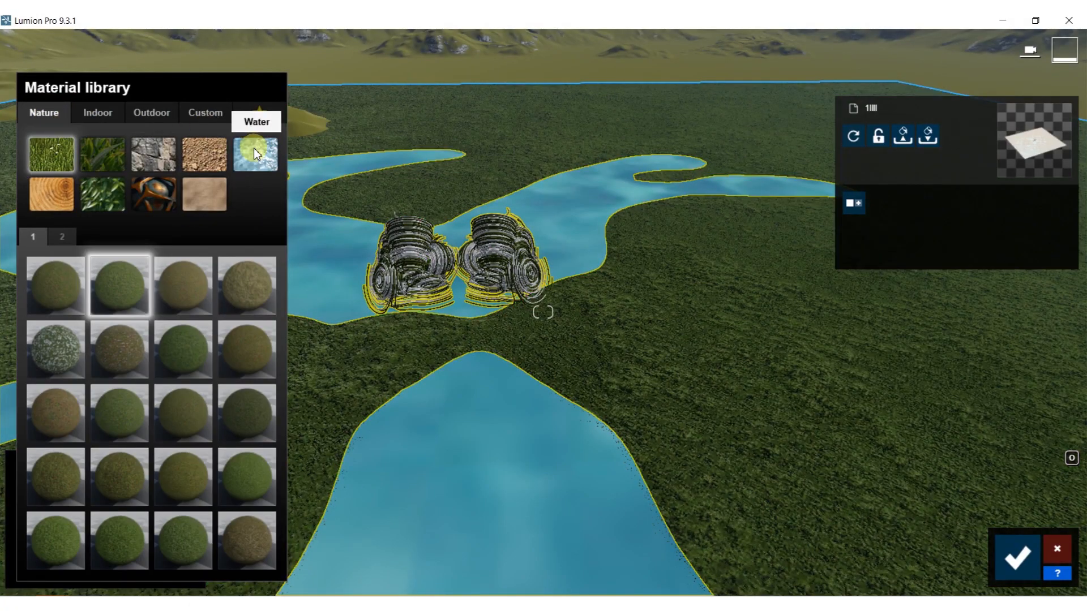
pyautogui.click(255, 153)
pyautogui.click(118, 289)
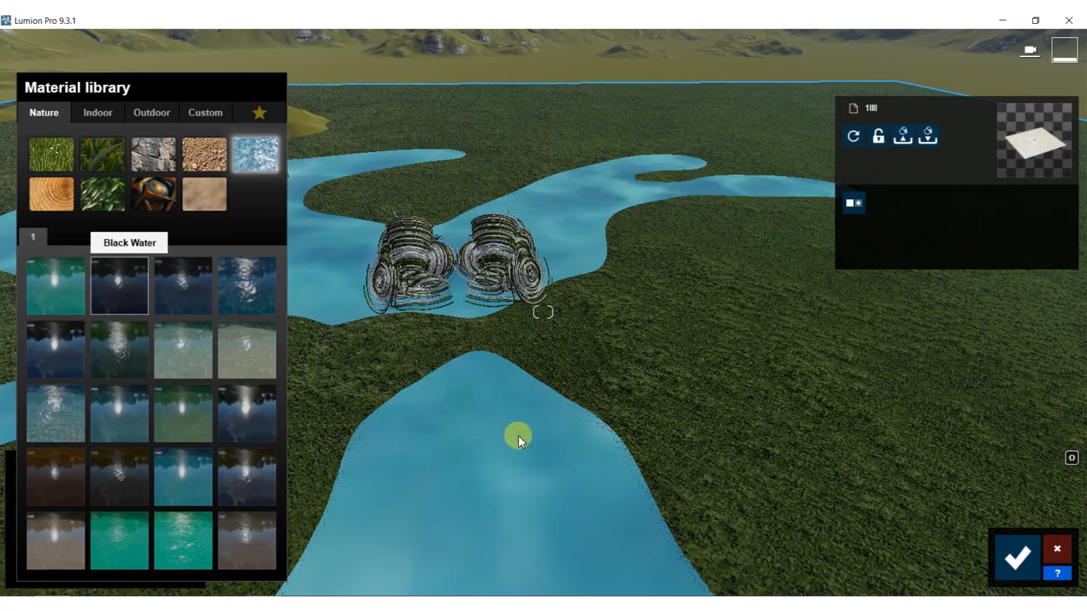
pyautogui.moveTo(546, 440); pyautogui.dragTo(626, 307, button='right')
pyautogui.press('w')
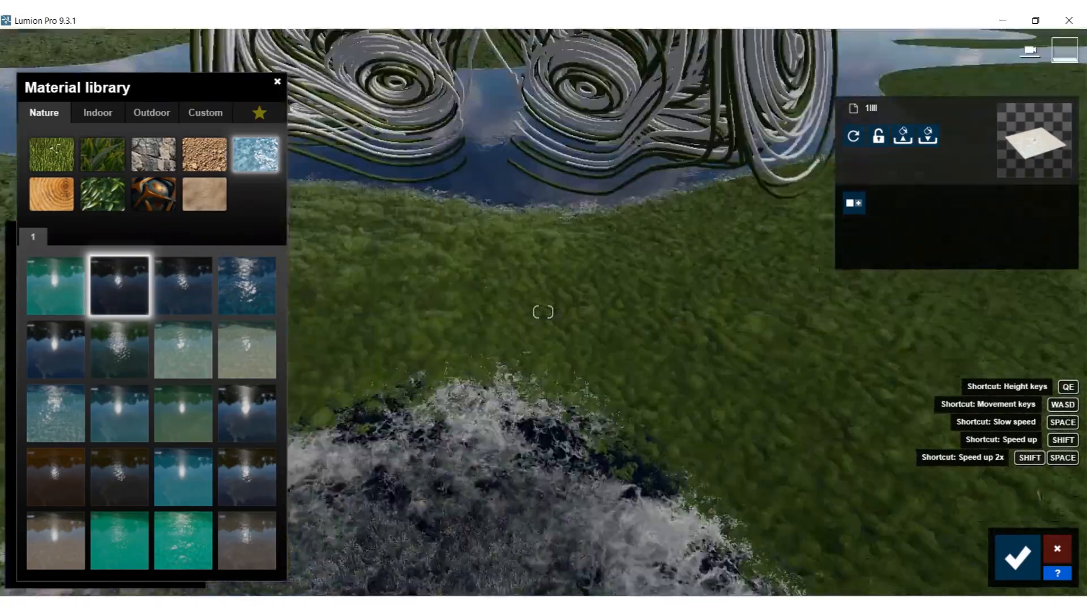
pyautogui.press('w')
pyautogui.moveTo(627, 307); pyautogui.dragTo(626, 215, button='right')
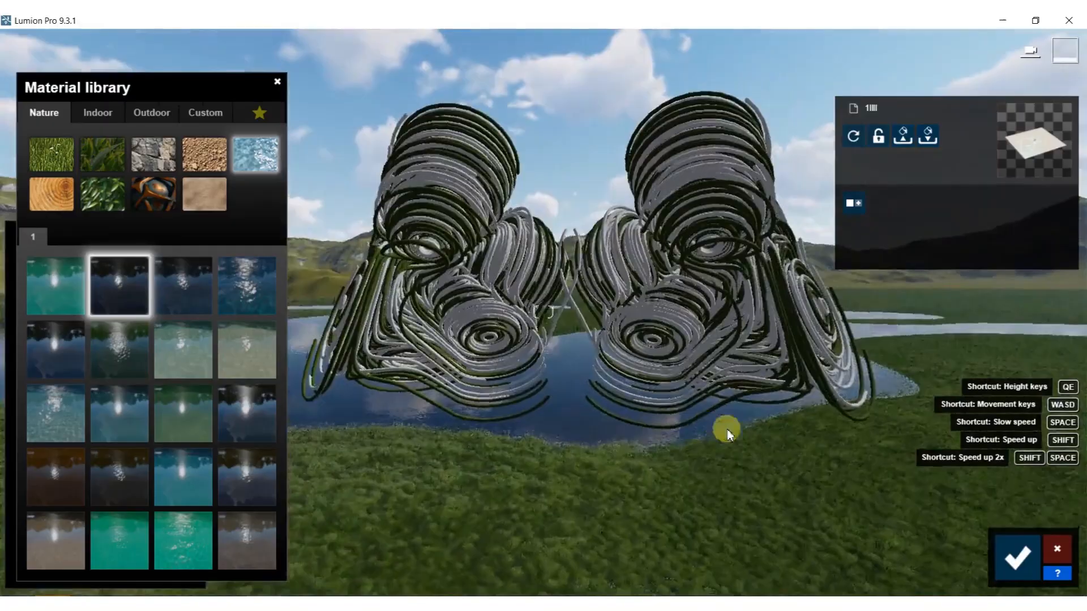
pyautogui.click(121, 351)
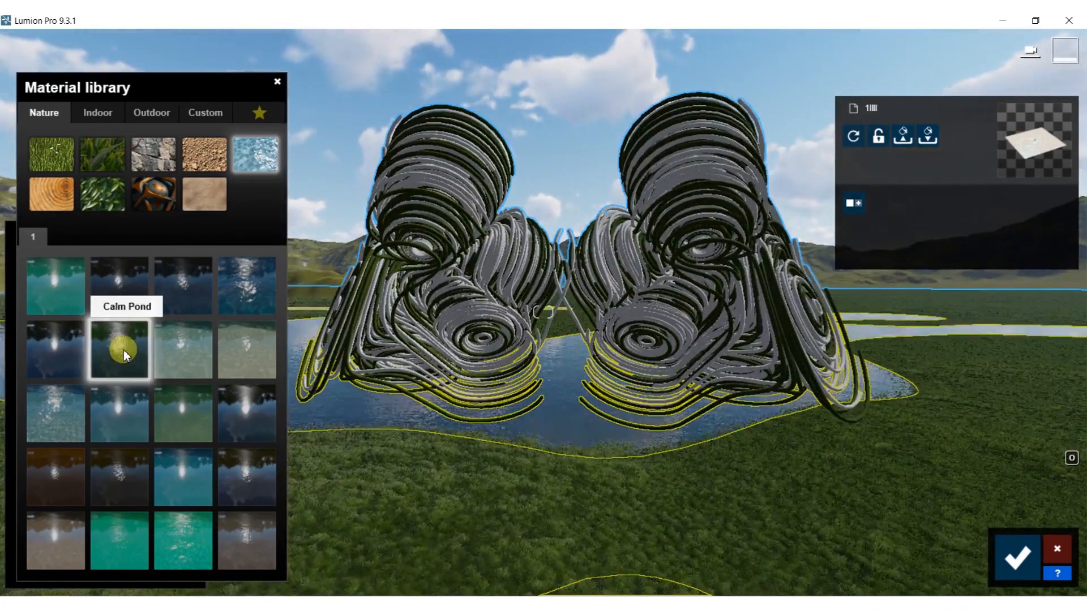
# Step: Apply a white Poliigon tile material from the Indoor library to the pavilion's light pipe mesh and inspect it up close
pyautogui.moveTo(766, 307); pyautogui.dragTo(578, 453, button='right')
pyautogui.press('w')
pyautogui.click(547, 406)
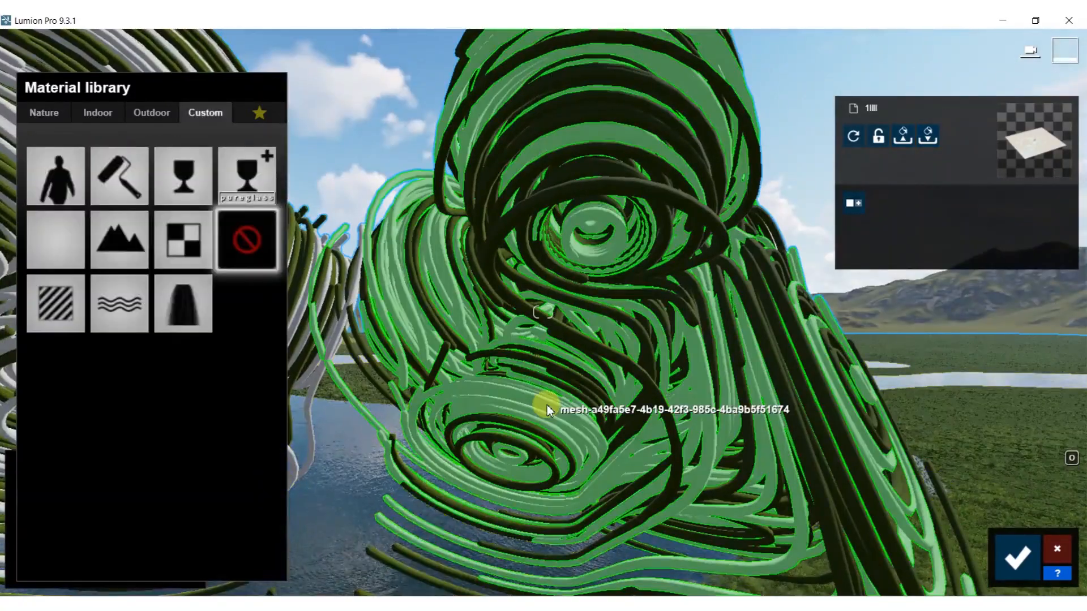
pyautogui.click(99, 112)
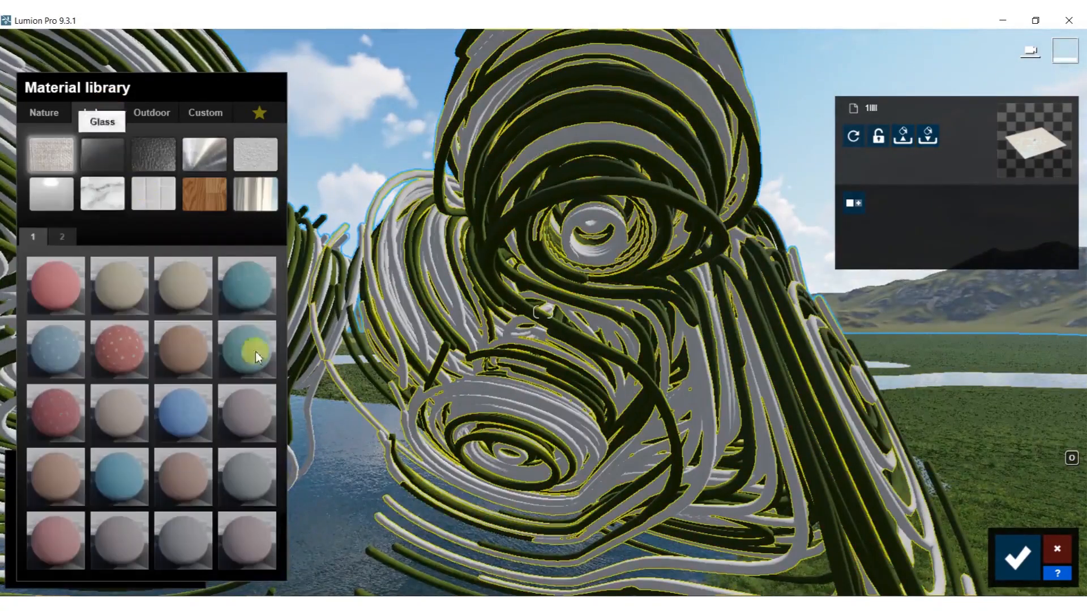
pyautogui.click(163, 201)
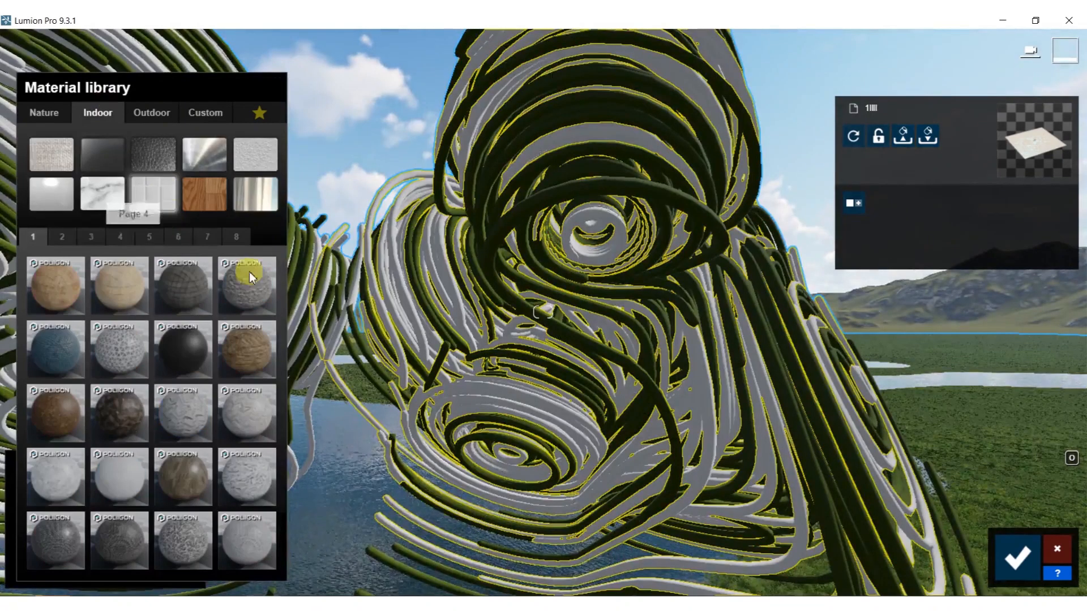
pyautogui.click(117, 473)
pyautogui.press('w')
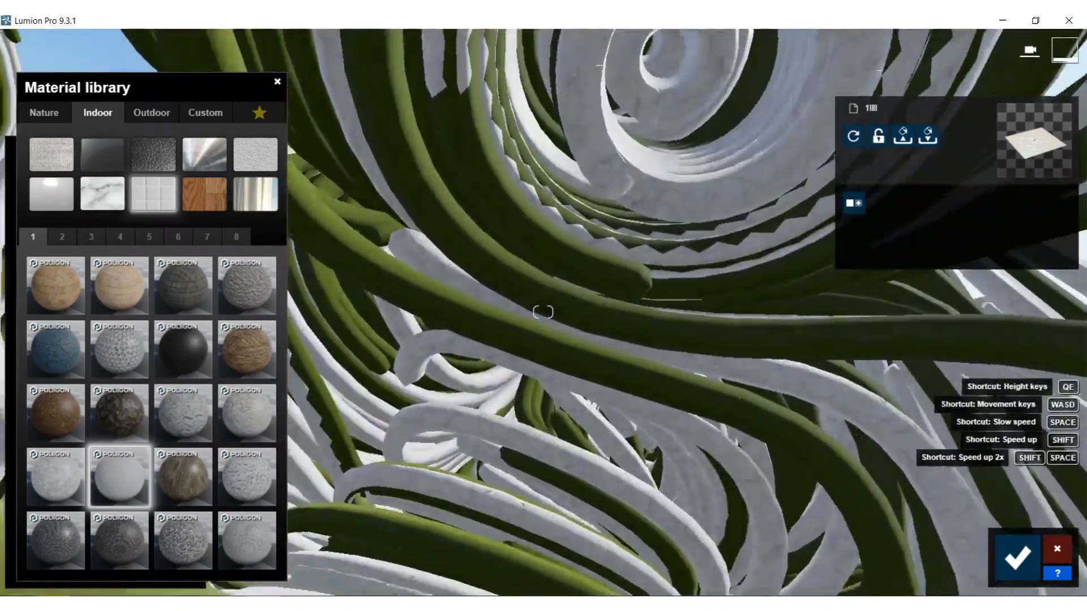
pyautogui.press('w')
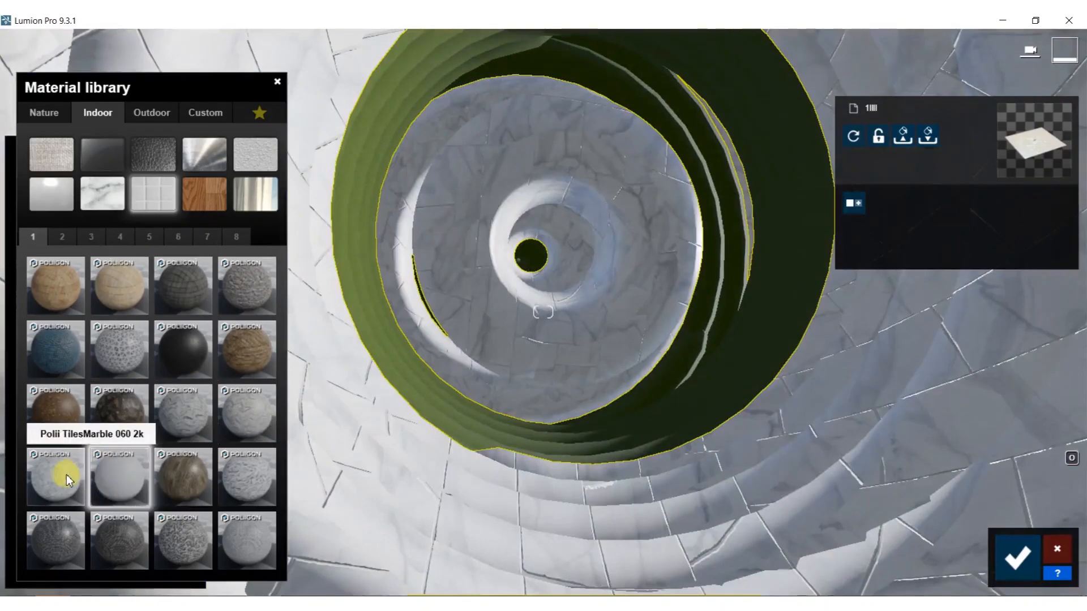
# Step: Try the Polii TilesMarble 060 2k material on the pavilion mesh, then replace it with Leaves7 from the Nature leaves collection
pyautogui.click(56, 475)
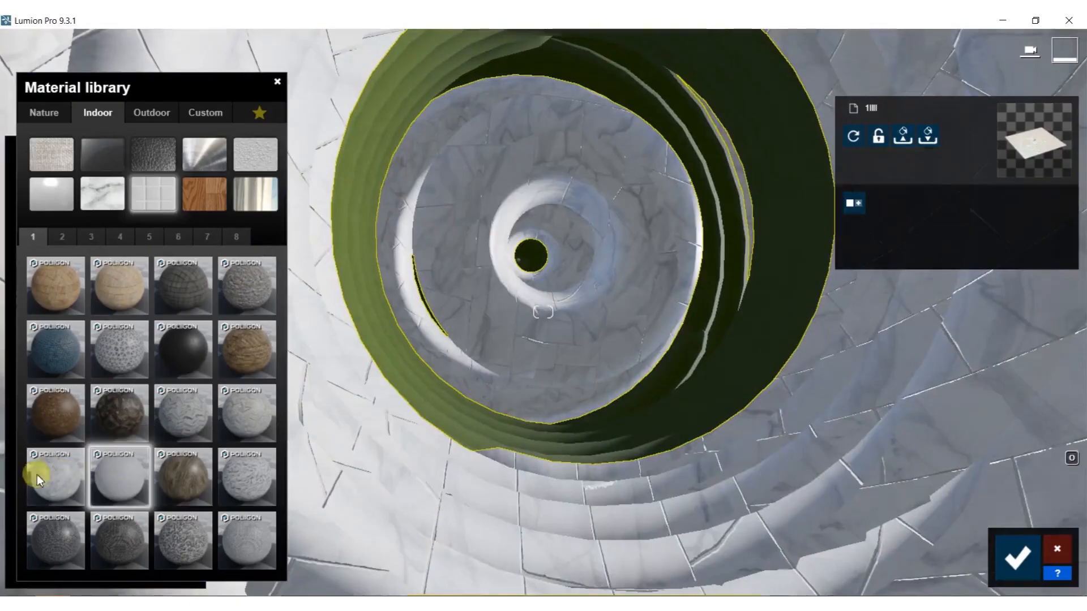
pyautogui.press('s')
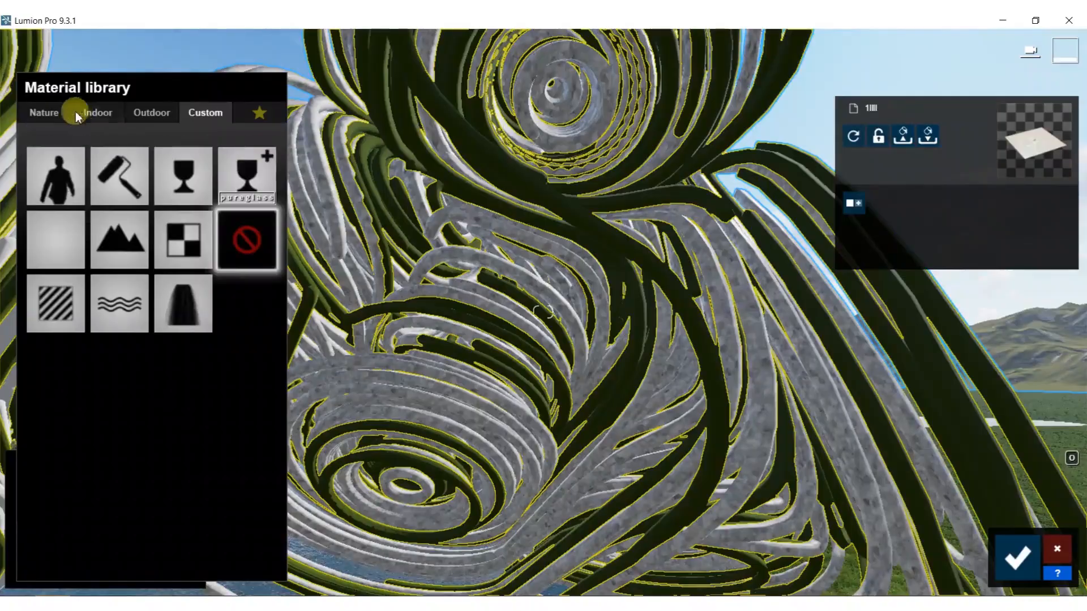
pyautogui.click(45, 113)
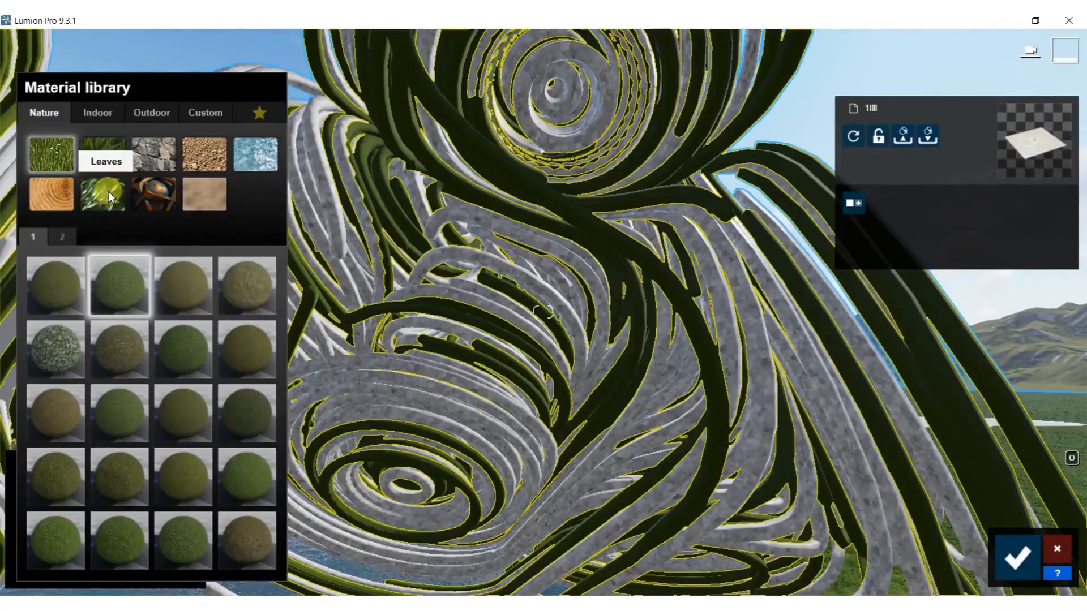
pyautogui.click(107, 193)
pyautogui.click(188, 336)
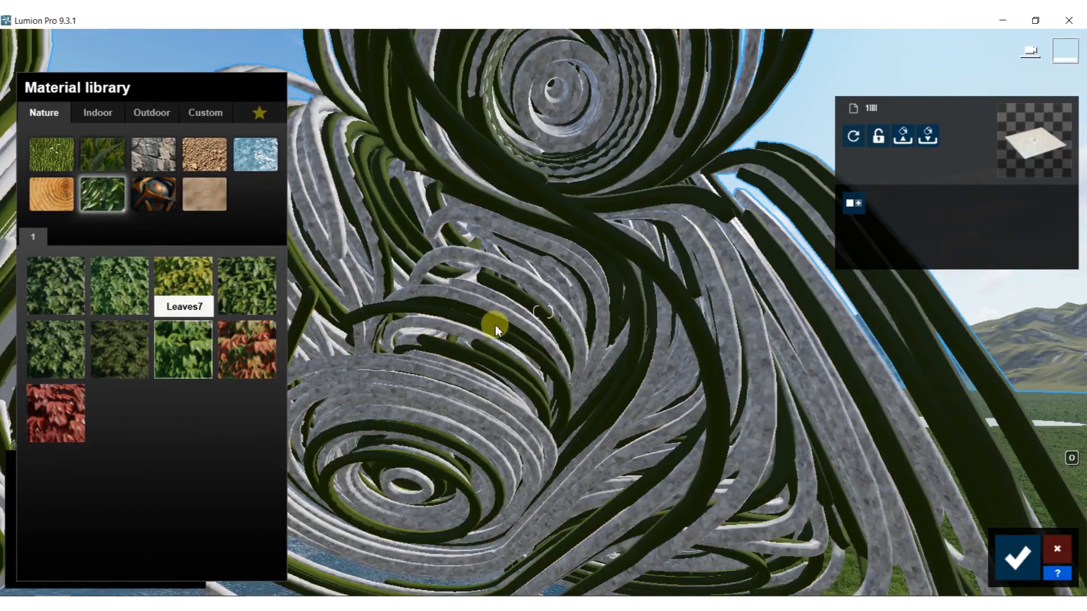
pyautogui.scroll(-10, 501, 321)
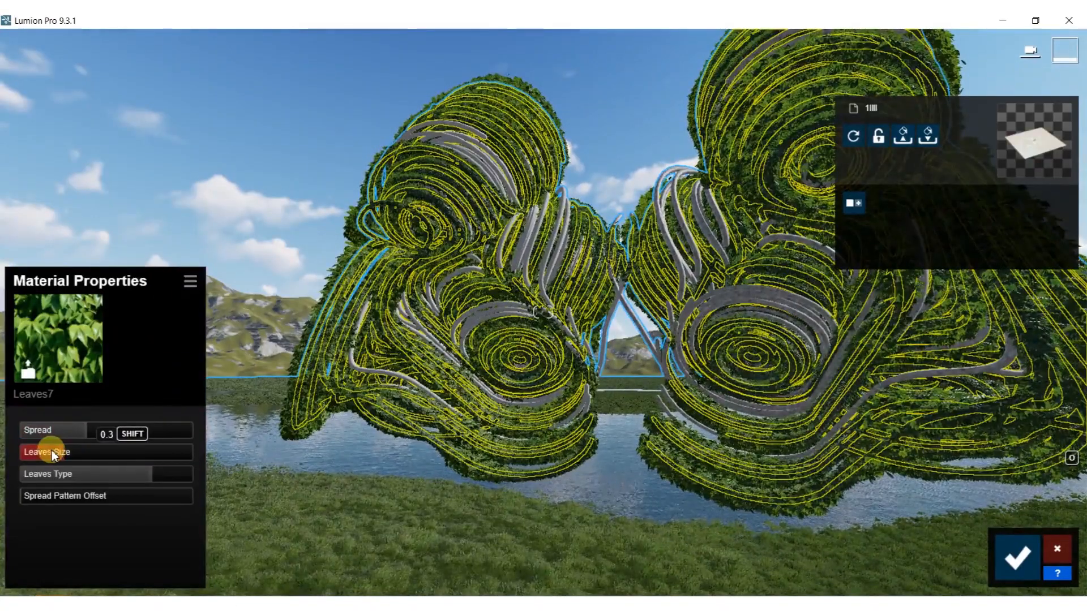
# Step: Reduce the Leaves7 material's leaves size to 0.1 and save the material changes
pyautogui.moveTo(52, 455); pyautogui.dragTo(31, 452)
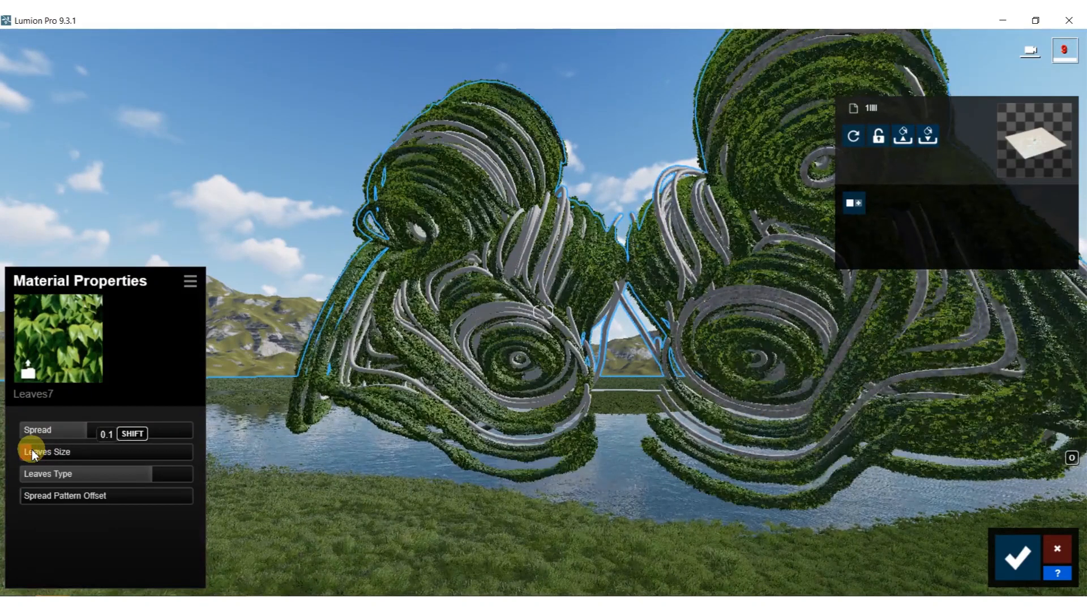
pyautogui.moveTo(315, 433); pyautogui.dragTo(315, 433, button='right')
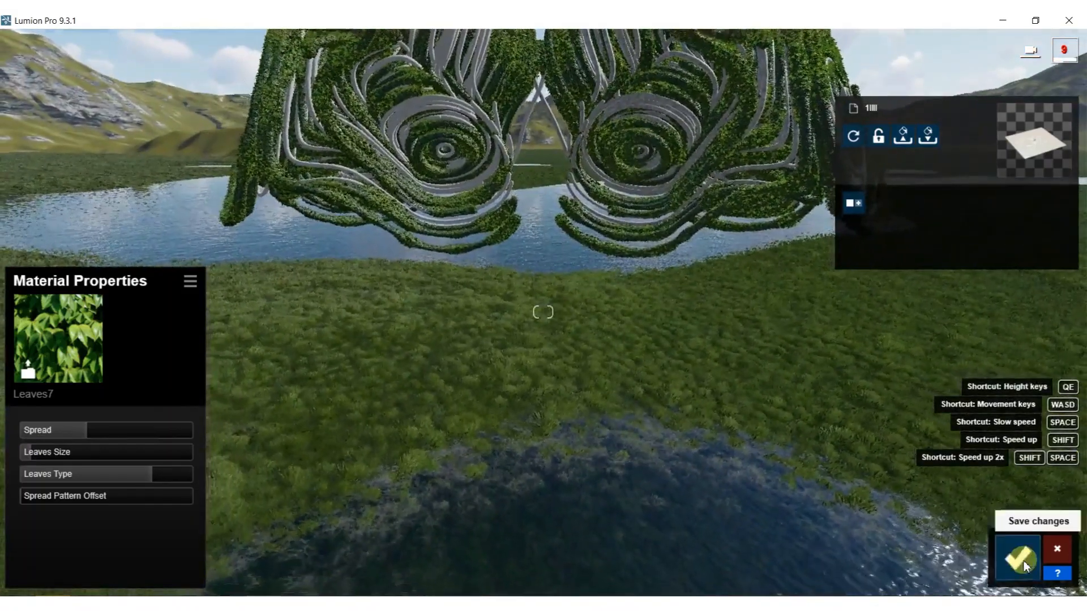
pyautogui.click(1017, 558)
# Step: Place several green bushes from page 1 of the Plants library along the grass edge in front of the pavilion's large ringed end
pyautogui.moveTo(451, 308); pyautogui.dragTo(452, 308, button='right')
pyautogui.press('s')
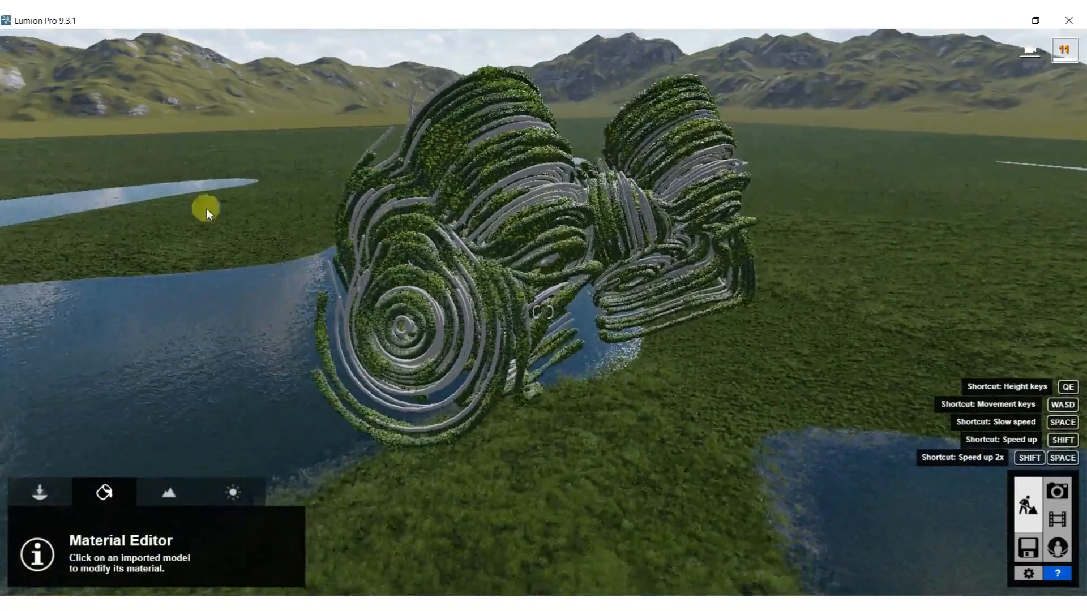
pyautogui.click(39, 492)
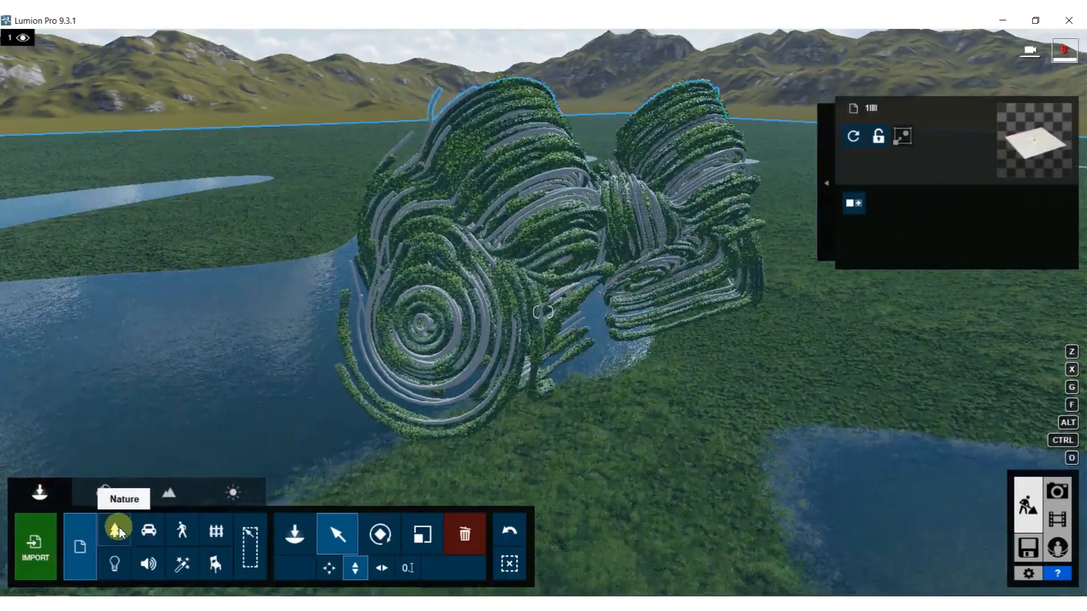
pyautogui.click(117, 531)
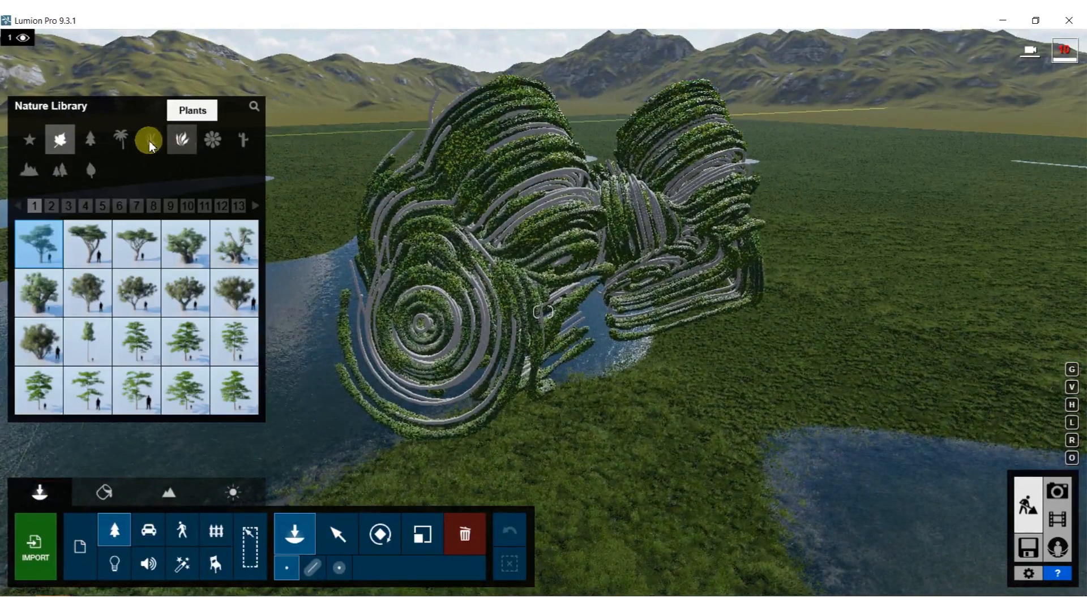
pyautogui.click(184, 141)
pyautogui.click(83, 302)
pyautogui.click(478, 447)
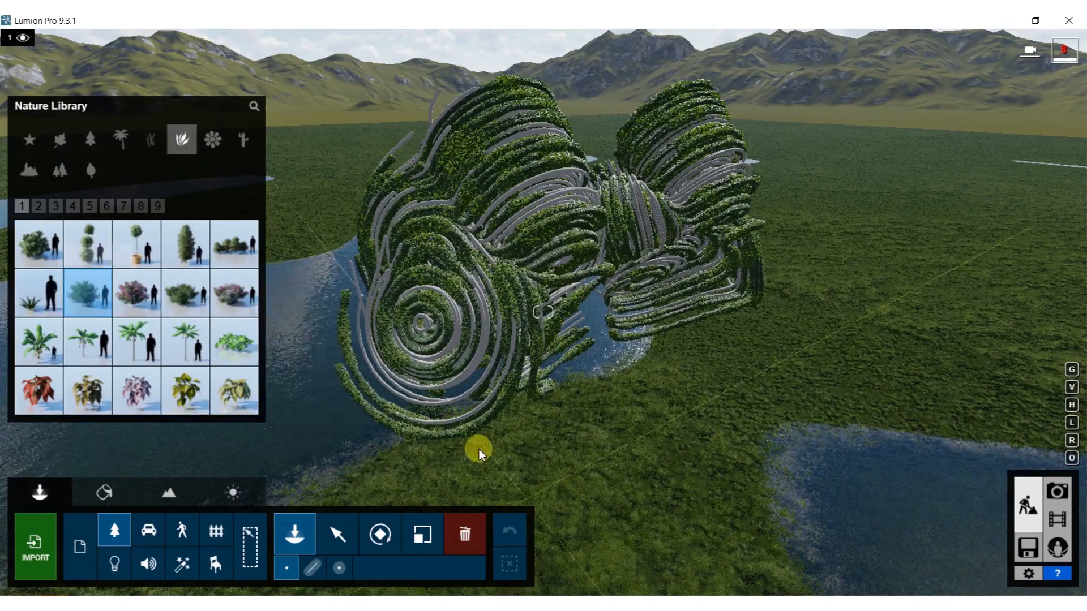
pyautogui.click(520, 432)
pyautogui.click(503, 439)
pyautogui.click(519, 460)
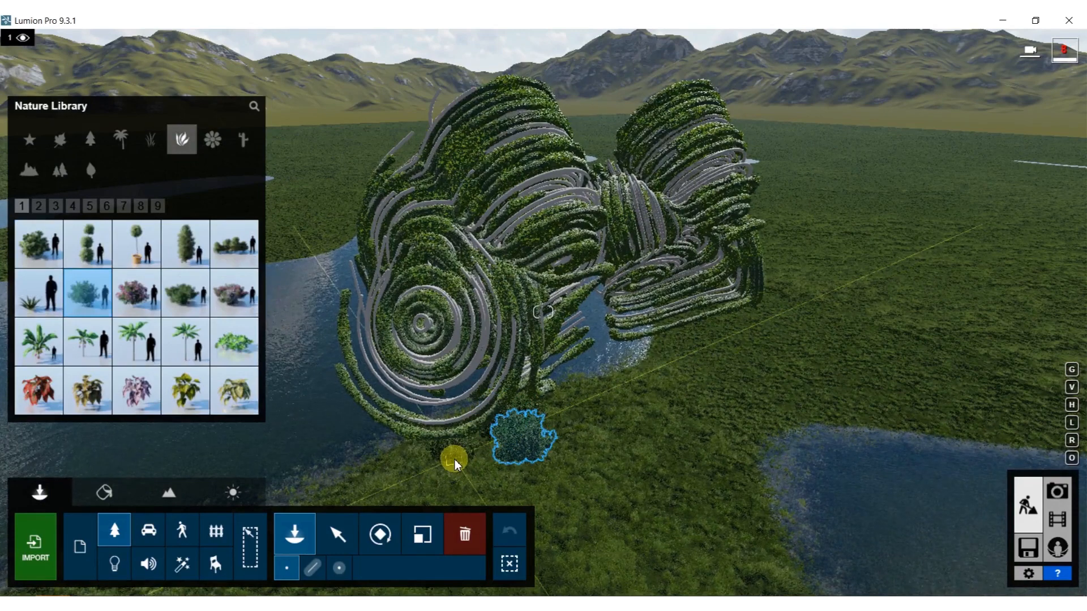
pyautogui.click(385, 463)
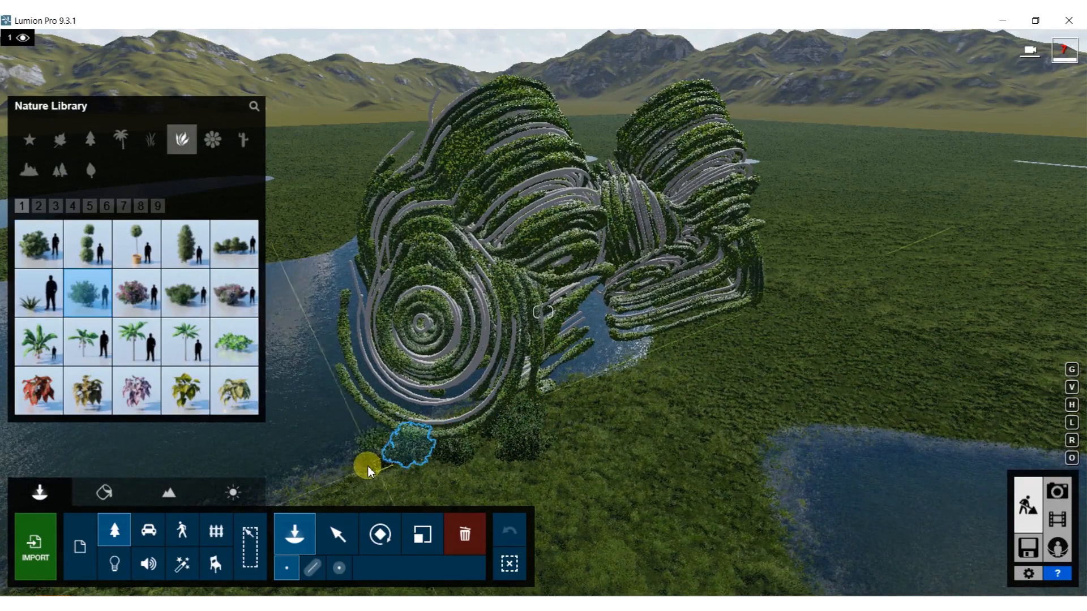
pyautogui.click(350, 480)
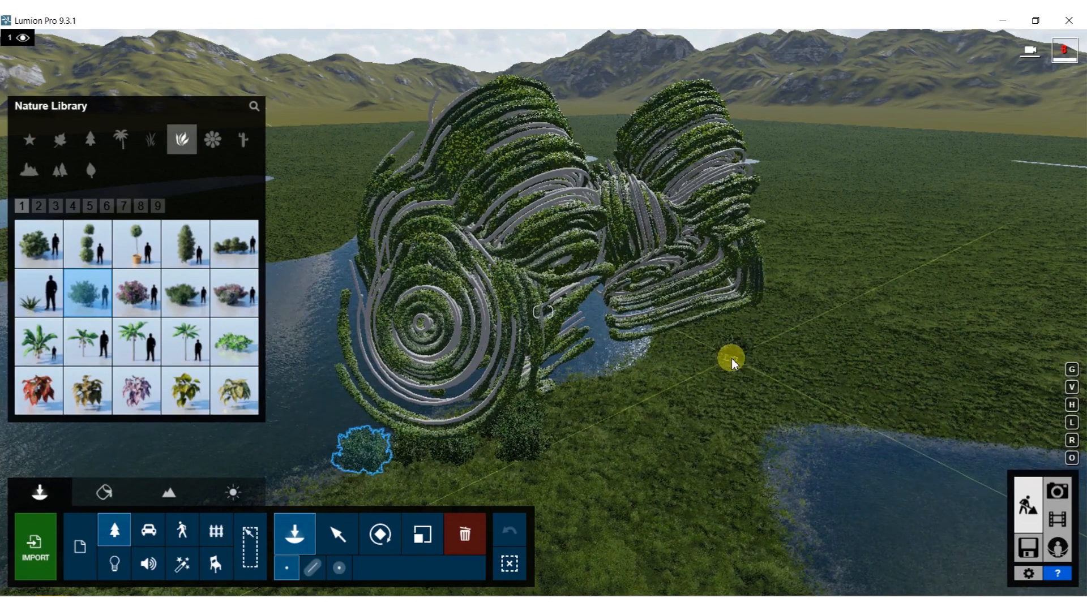
# Step: Add more of the same green bushes on the grass beside the pavilion's far half
pyautogui.click(762, 348)
pyautogui.click(762, 356)
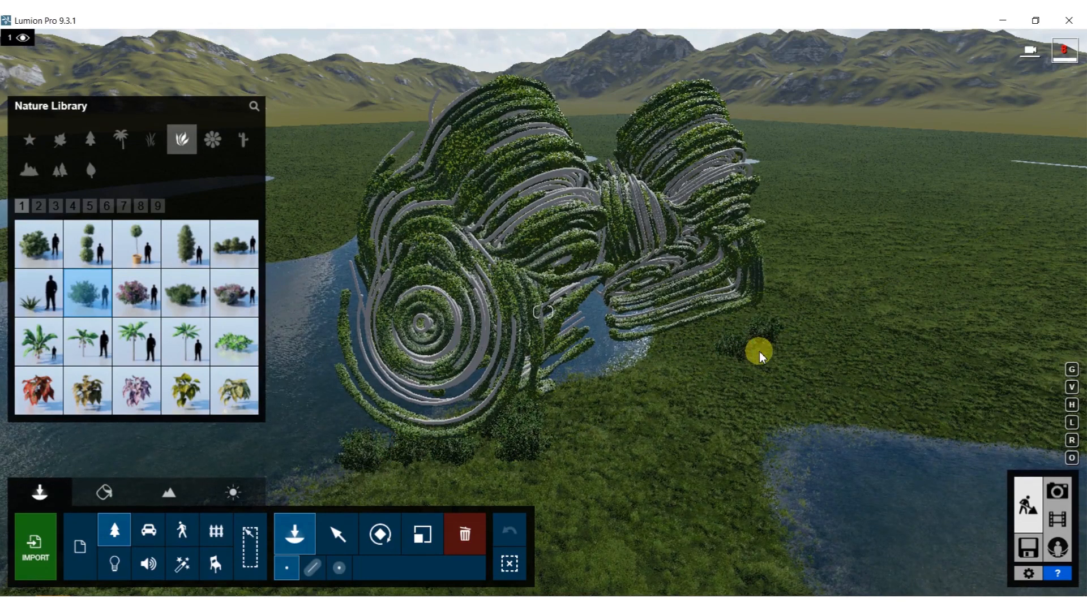
pyautogui.click(820, 283)
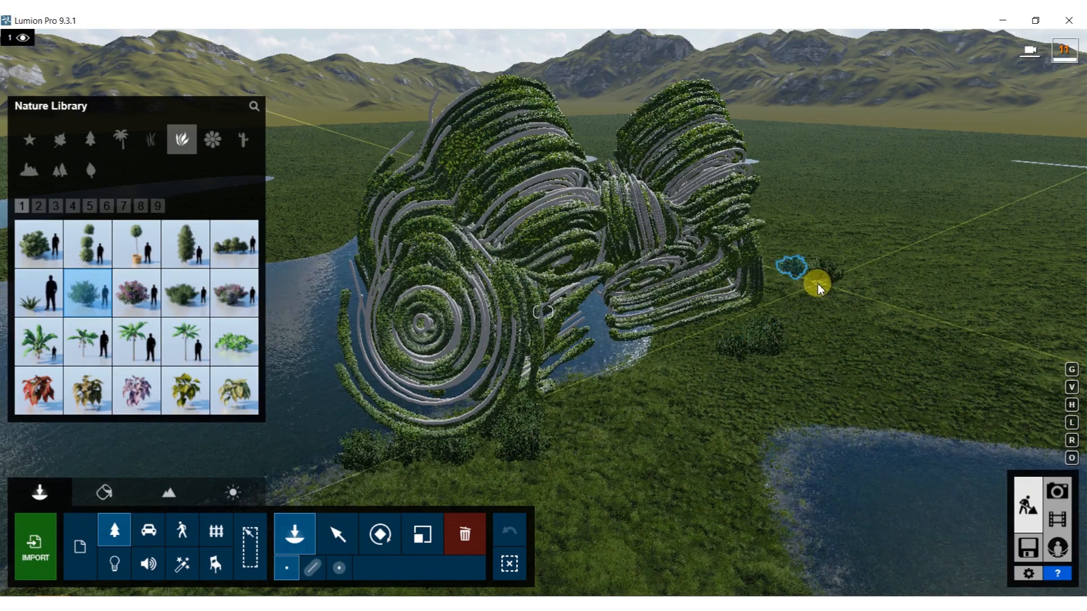
# Step: Place the low, wide shrub group from page 1 among the bushes beside and in front of the pavilion
pyautogui.click(220, 239)
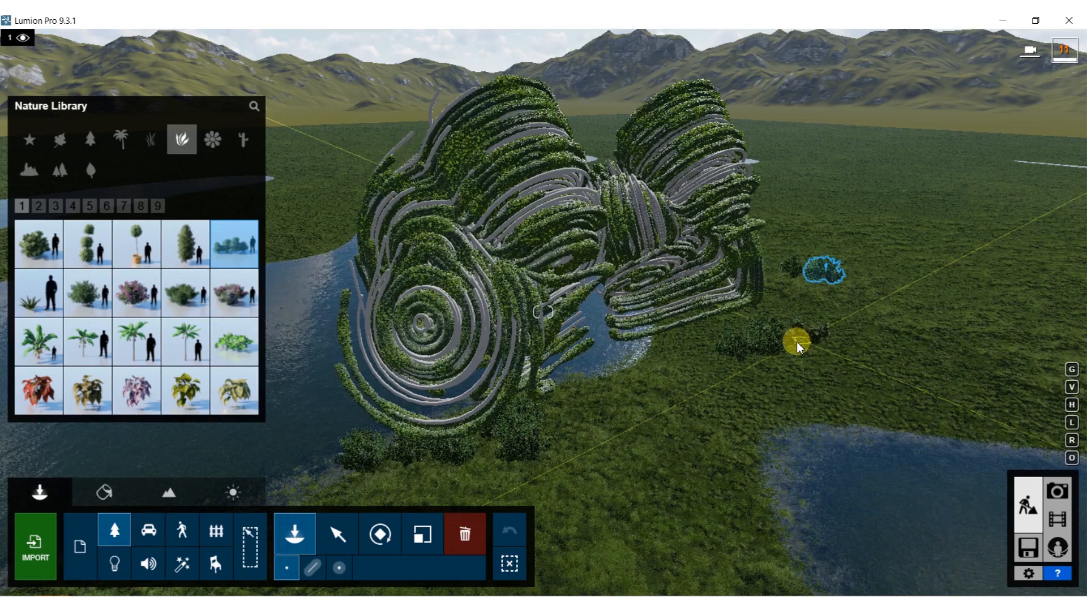
pyautogui.click(508, 456)
pyautogui.click(480, 464)
pyautogui.click(422, 474)
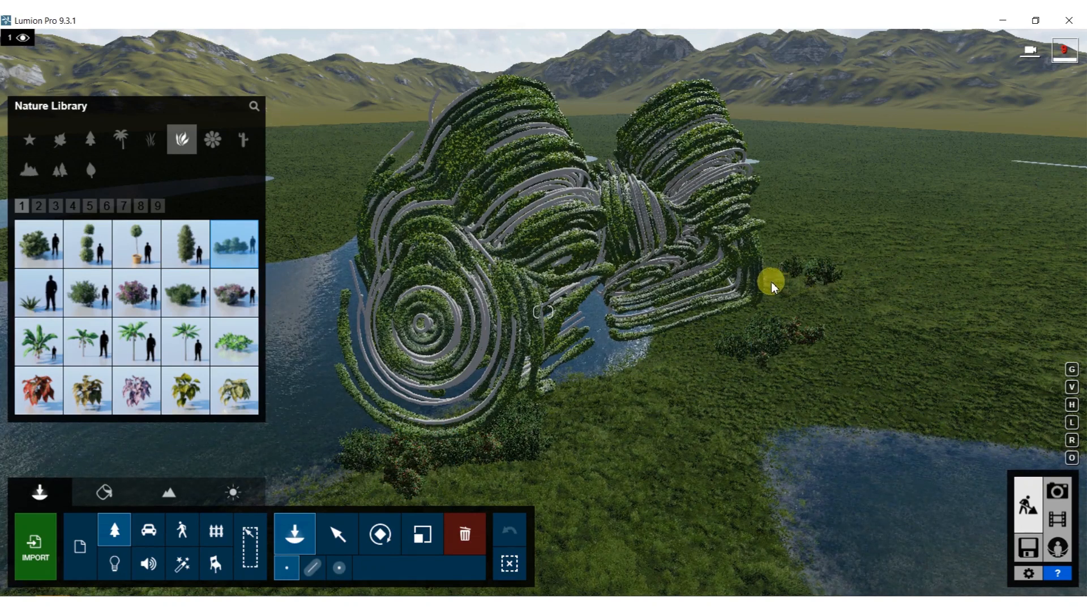
# Step: Place more low, wide shrub groups along the shoreline next to the pavilion's ringed end
pyautogui.moveTo(782, 283); pyautogui.dragTo(634, 376, button='right')
pyautogui.press('d')
pyautogui.press('d')
pyautogui.moveTo(849, 436); pyautogui.dragTo(874, 381, button='right')
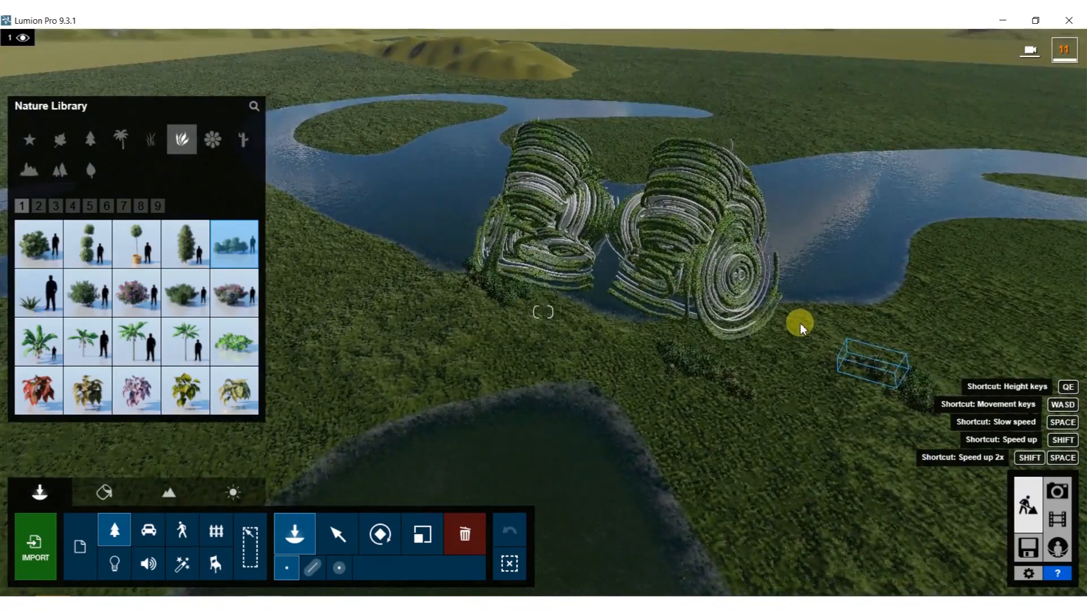
pyautogui.click(795, 324)
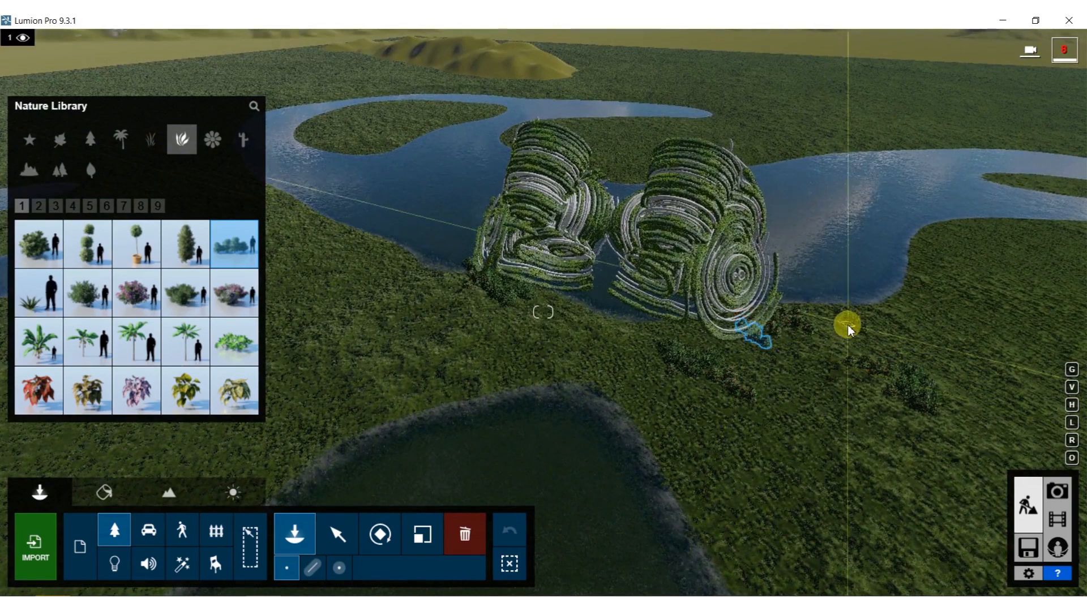
# Step: Place the green bush from page 1 beside the ringed end and along the shoreline at the pavilion's opposite end
pyautogui.click(87, 293)
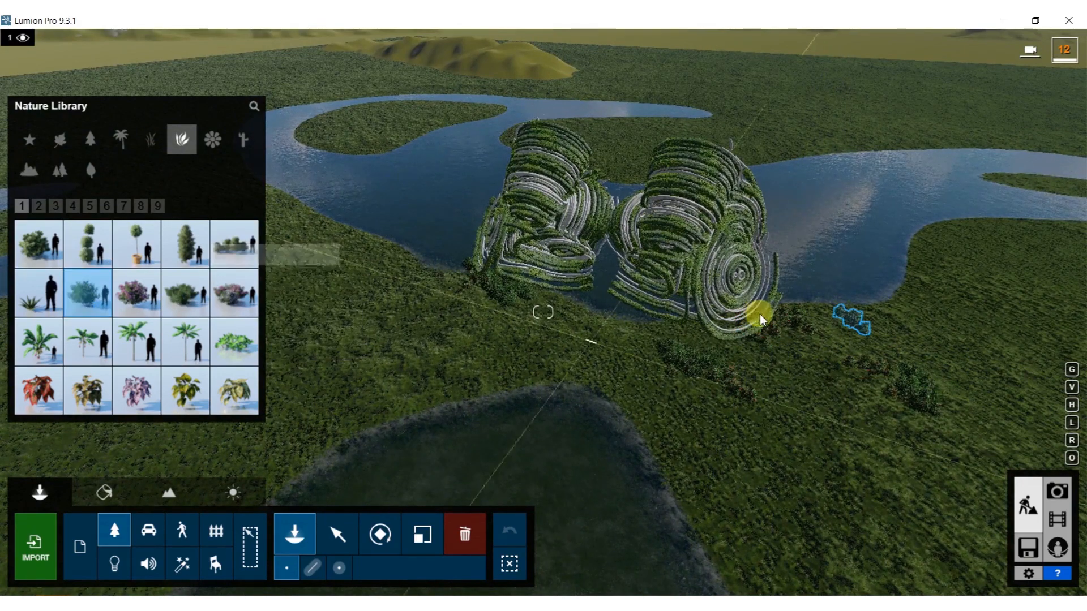
pyautogui.click(796, 346)
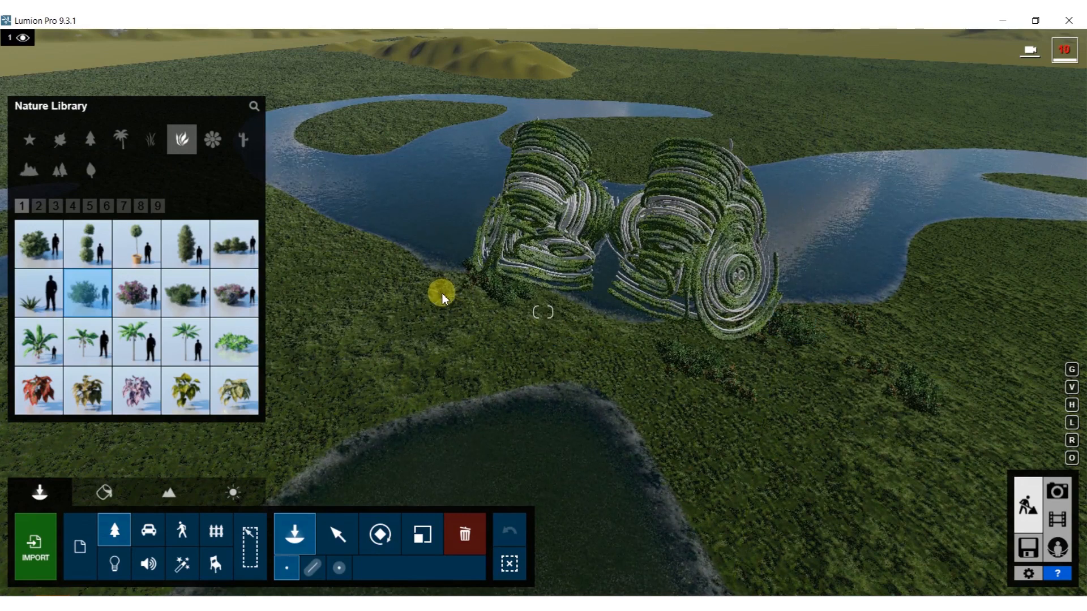
pyautogui.click(410, 281)
pyautogui.click(373, 263)
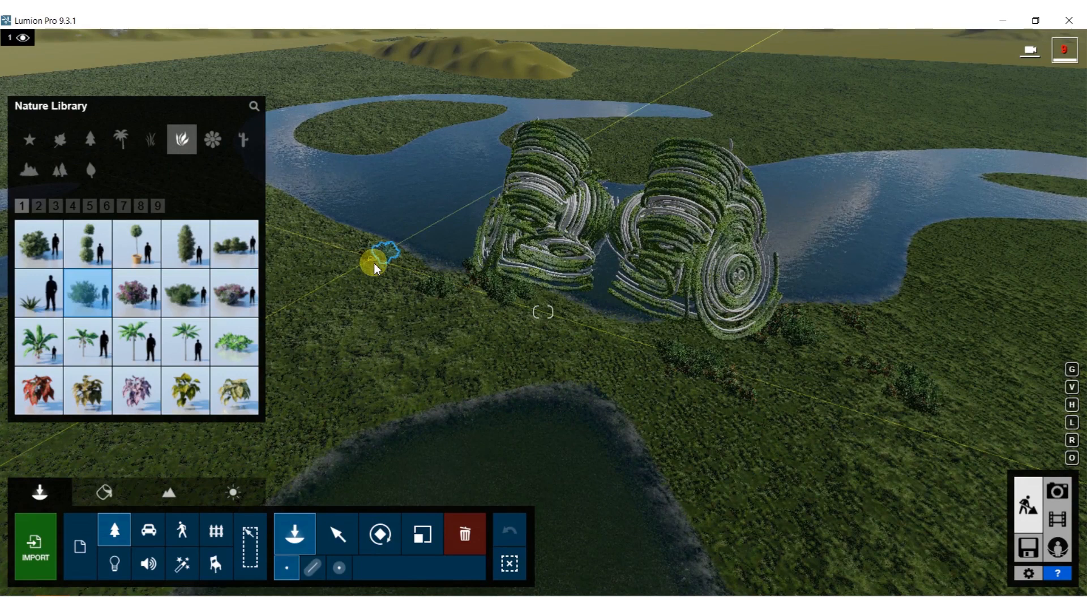
# Step: Place the grassy tuft plant from page 2 near the pond, then scatter it over the meadow using Cluster Placement
pyautogui.click(39, 207)
pyautogui.click(158, 400)
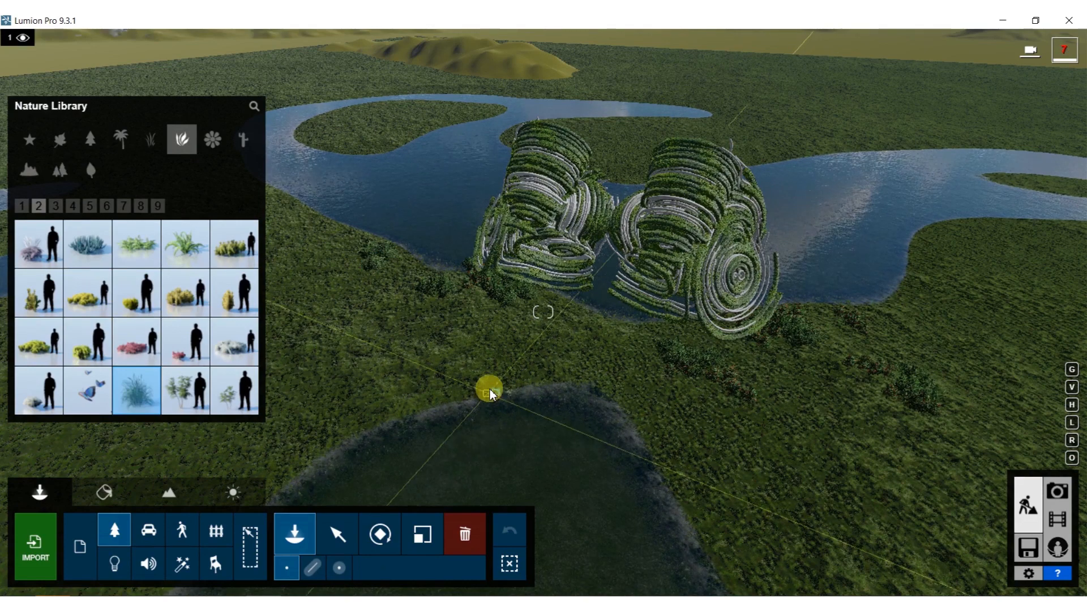
pyautogui.click(503, 385)
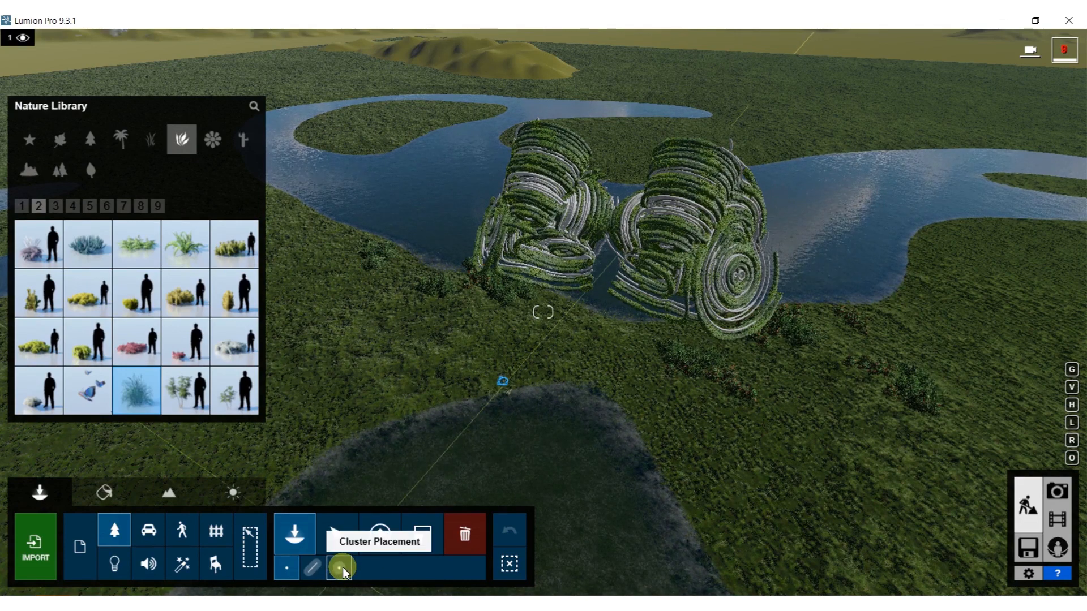
pyautogui.press('ctrl')
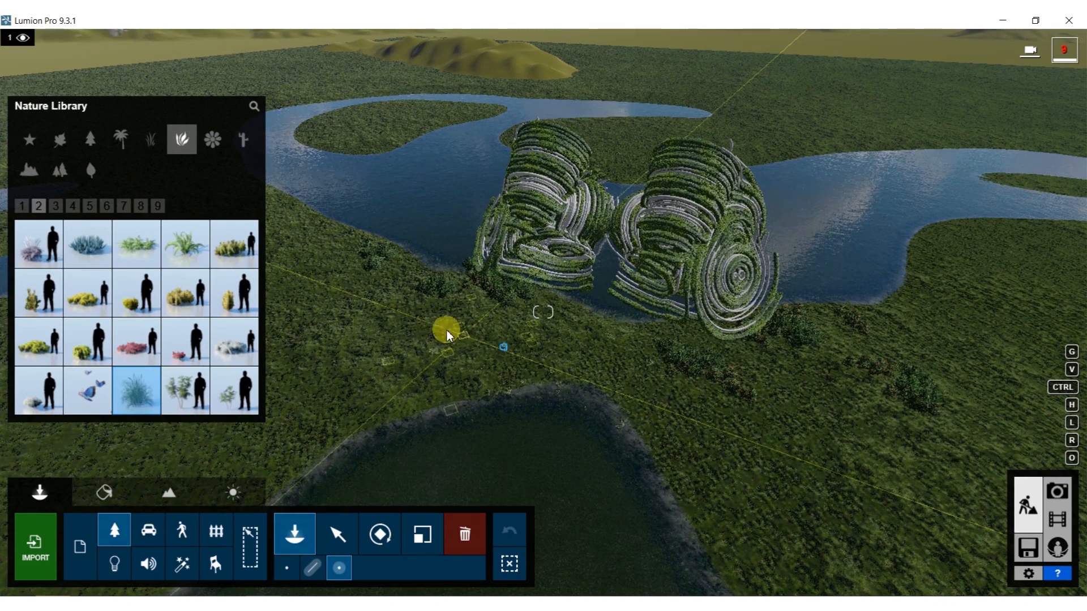
pyautogui.keyDown('ctrl'); pyautogui.click(421, 328); pyautogui.keyUp('ctrl')
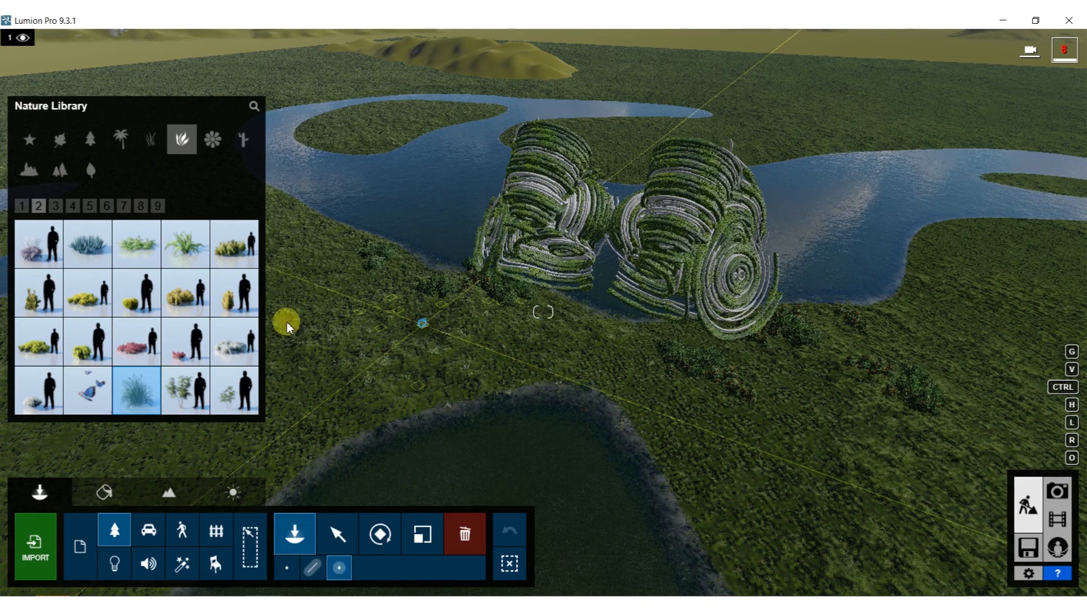
# Step: Scatter clusters of the tall thin-stemmed plant from page 3 at the edge of the foreground pond
pyautogui.click(56, 206)
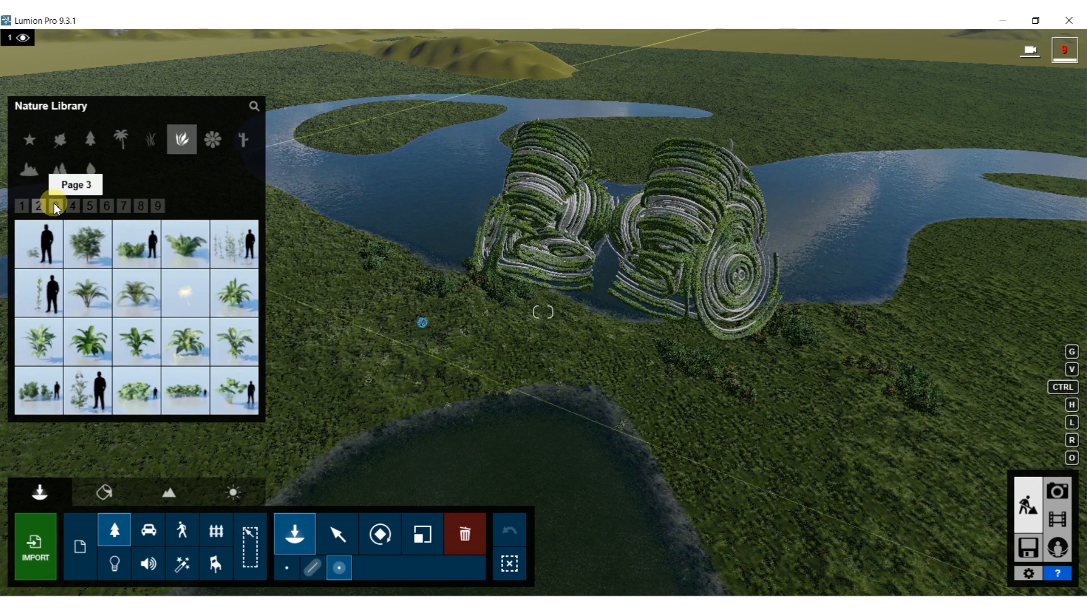
pyautogui.click(233, 244)
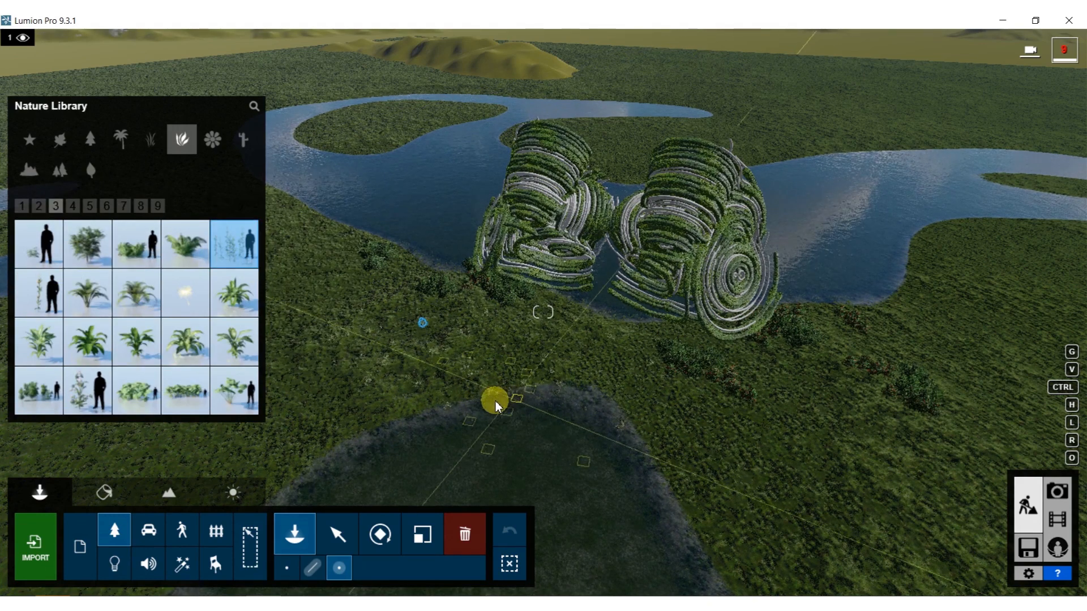
pyautogui.click(488, 378)
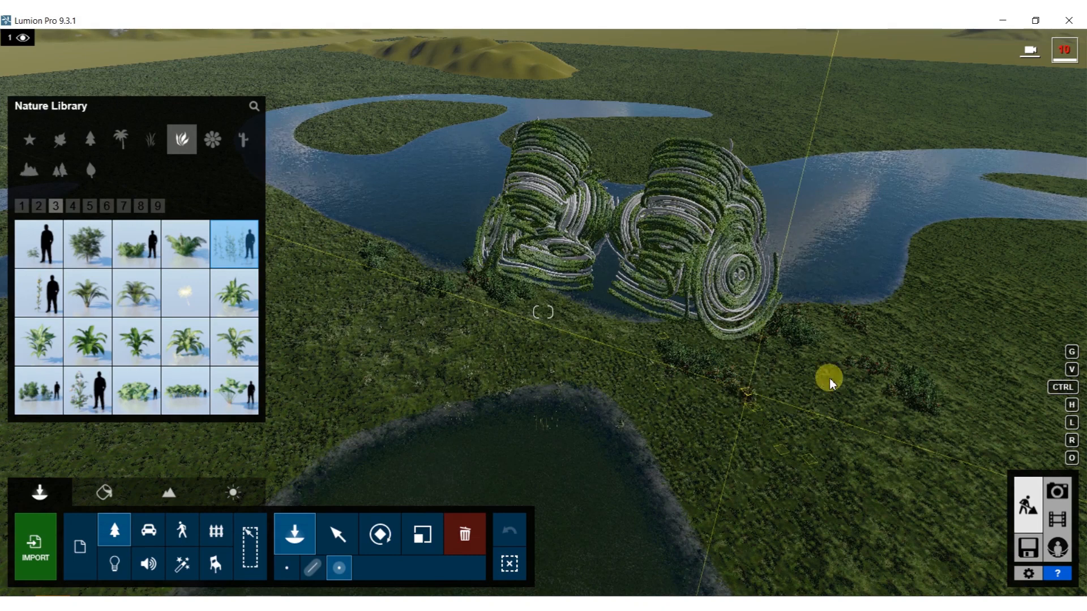
# Step: Find the IvyWall1 Flat2 RT plant on page 7 and place single plants on the shoreline at the pavilion's end opposite the rings
pyautogui.click(73, 207)
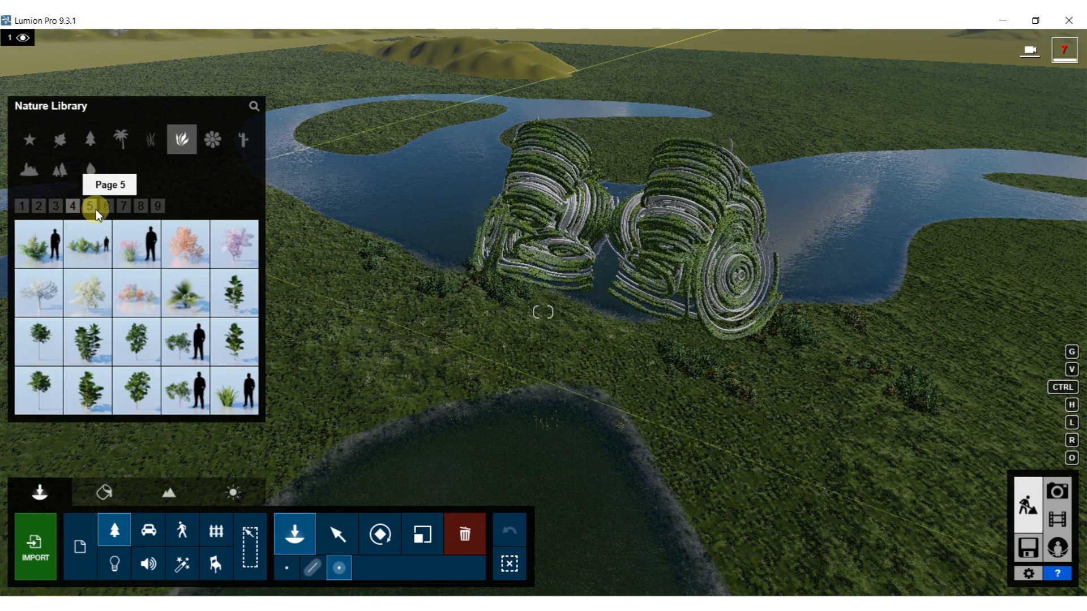
pyautogui.click(96, 211)
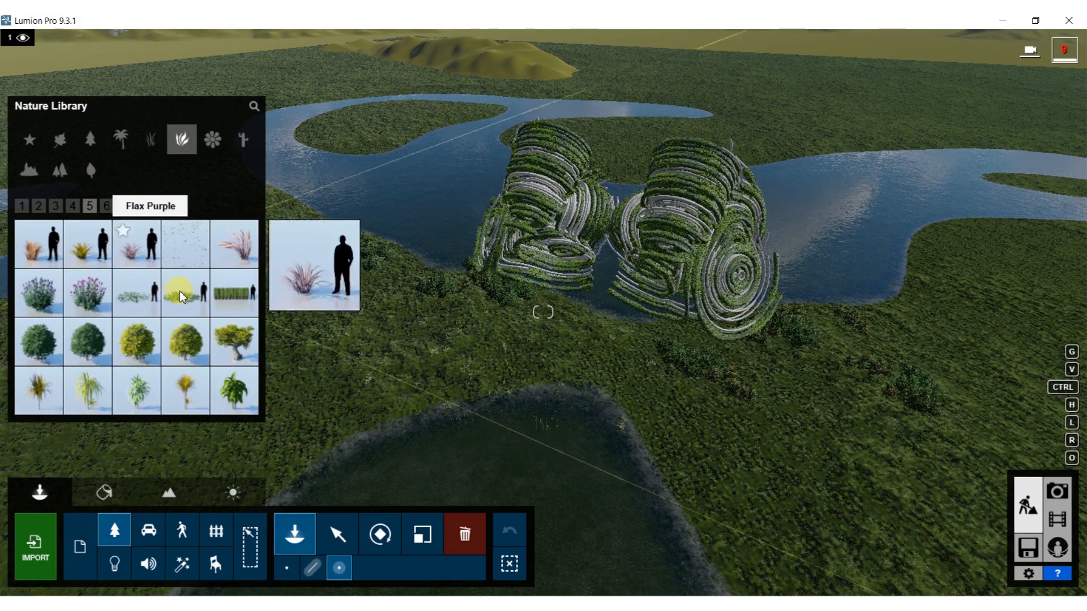
pyautogui.click(110, 210)
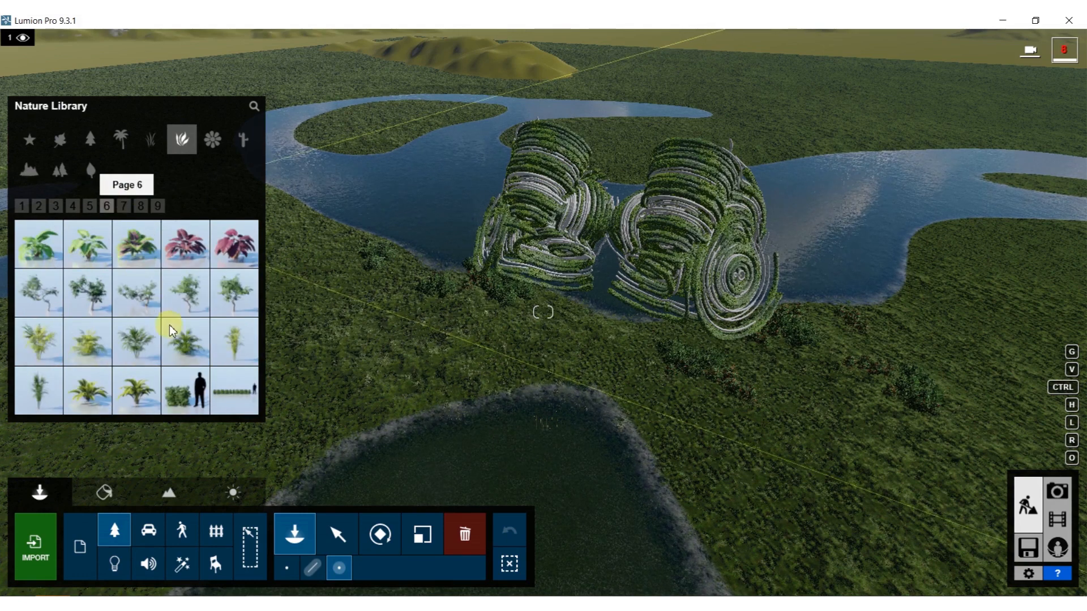
pyautogui.click(126, 207)
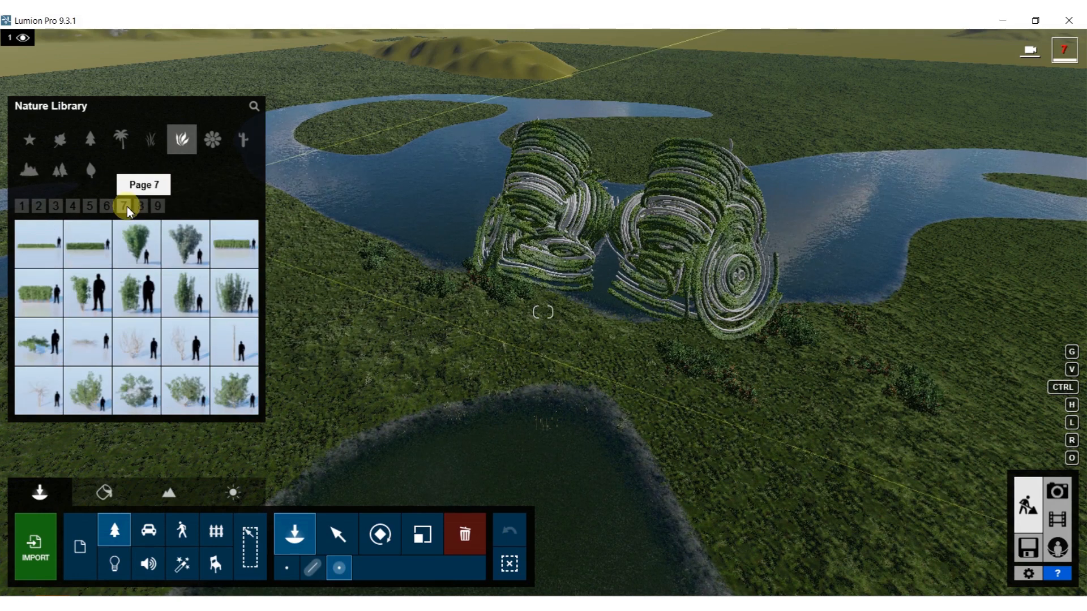
pyautogui.moveTo(135, 350)
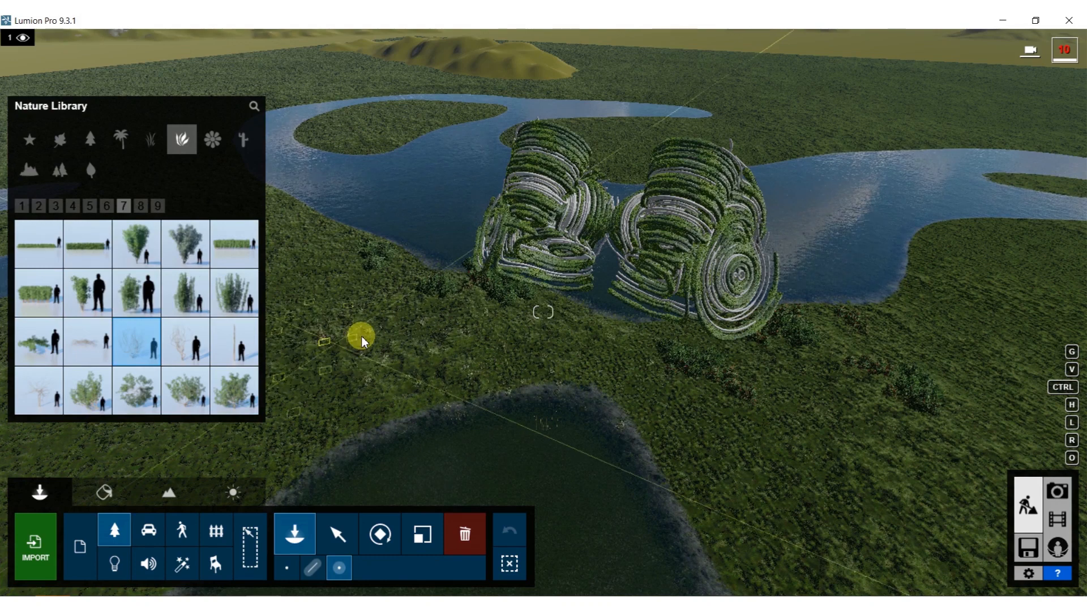
pyautogui.click(286, 568)
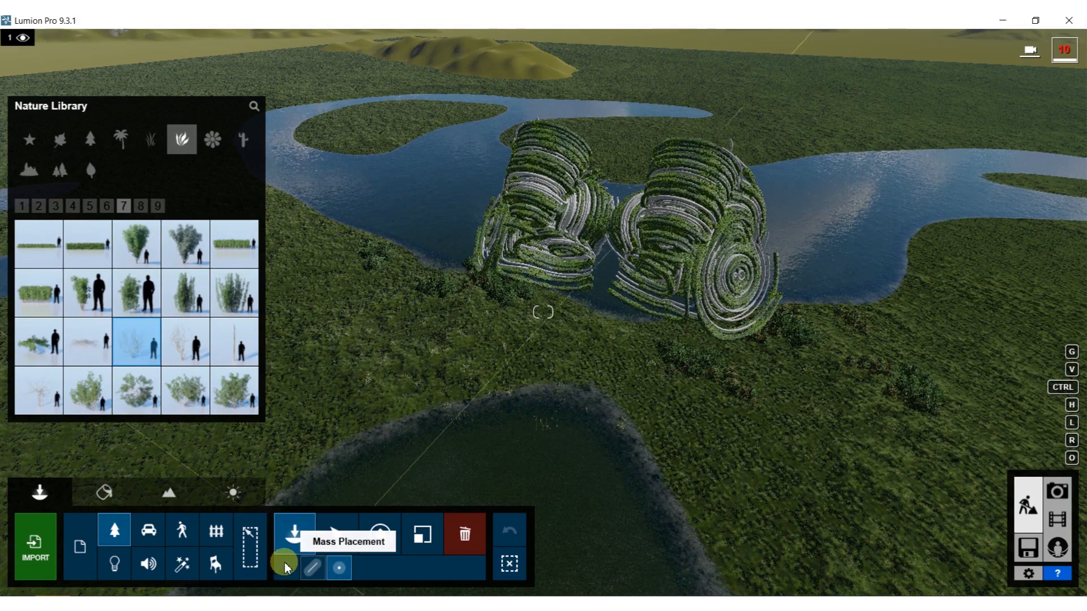
pyautogui.click(197, 396)
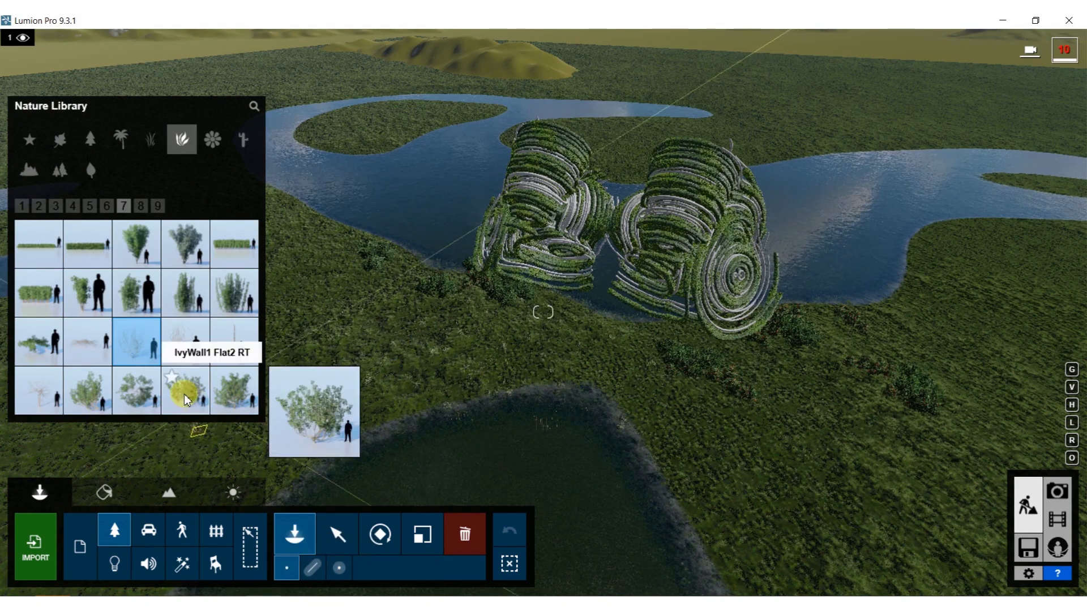
pyautogui.click(379, 295)
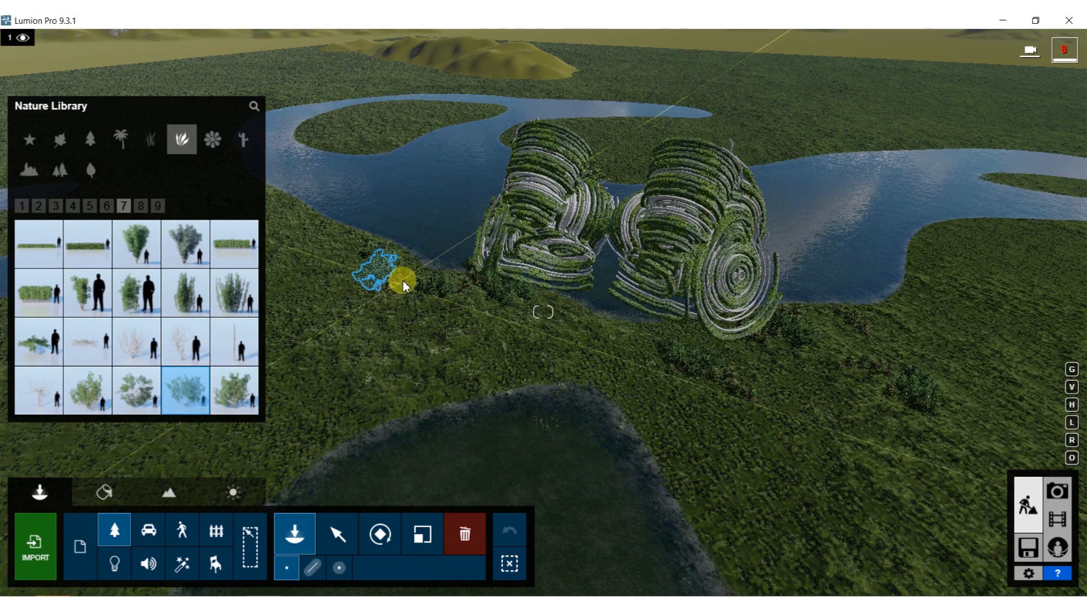
pyautogui.click(412, 308)
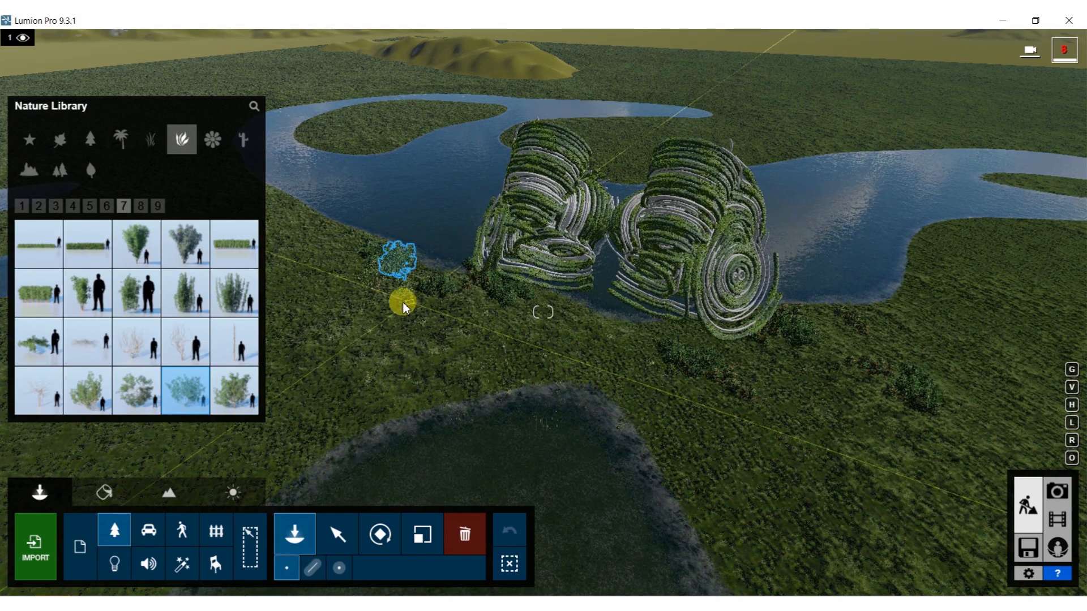
# Step: Place individual copies of the last plant on page 7 along the shoreline beyond the ringed end and on the far bank behind the pavilion
pyautogui.click(255, 392)
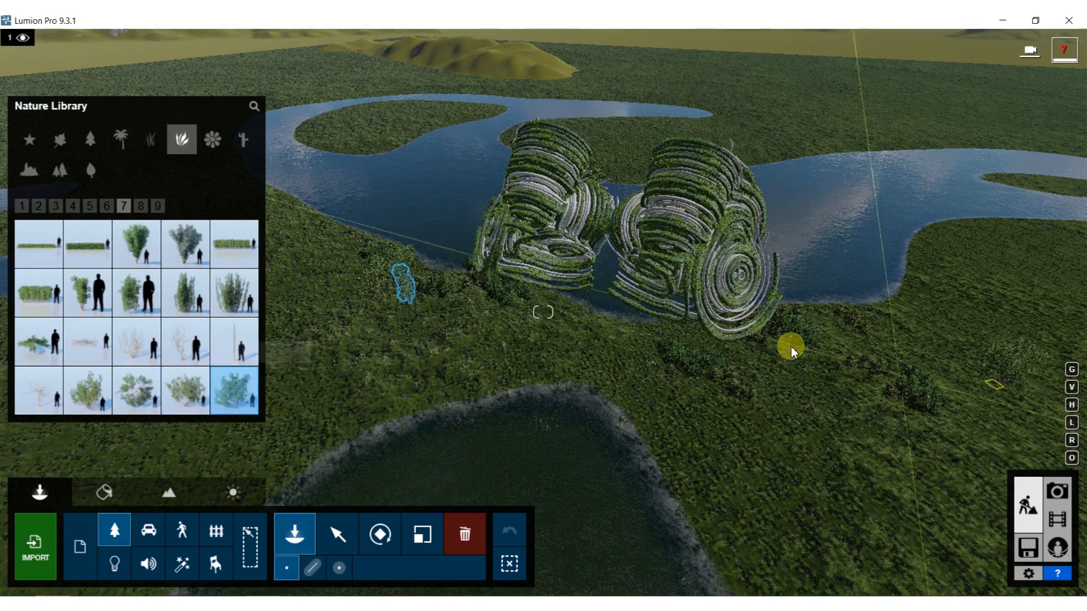
pyautogui.click(922, 299)
pyautogui.click(931, 261)
pyautogui.click(974, 242)
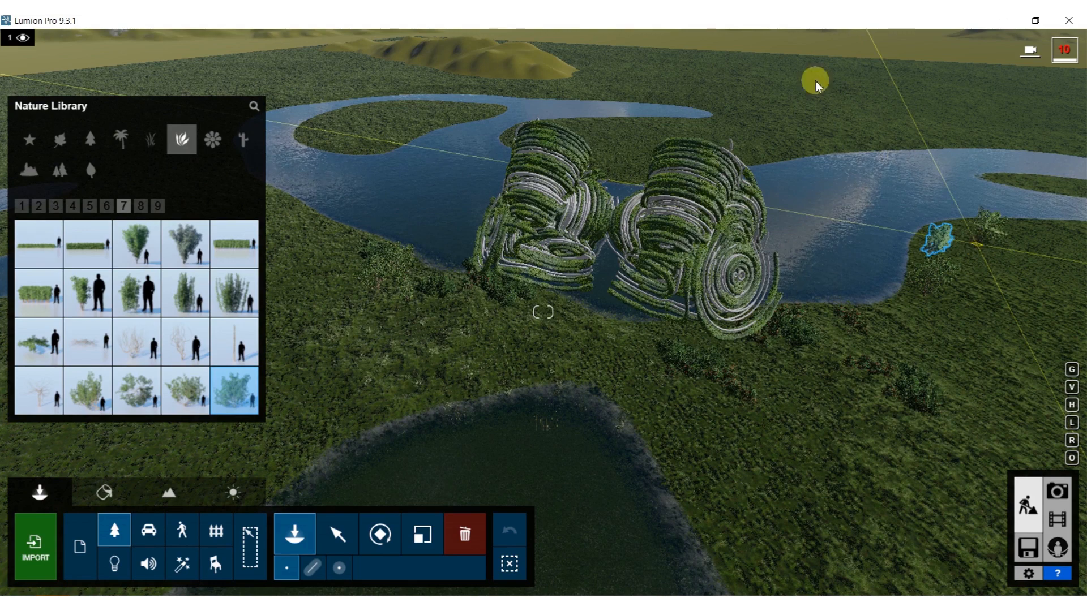
pyautogui.click(794, 138)
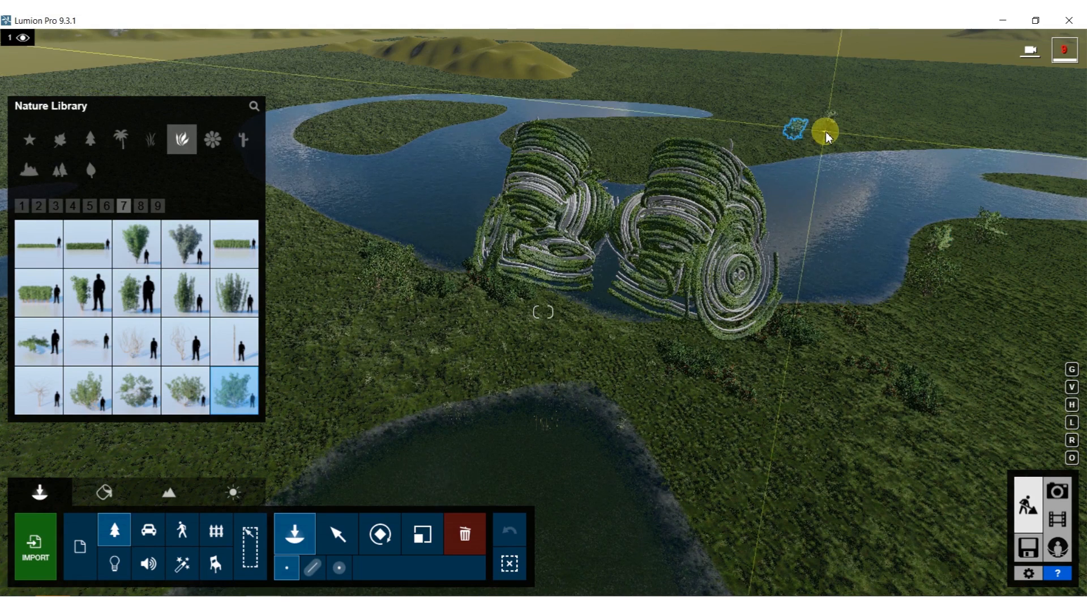
pyautogui.click(755, 129)
# Step: Scatter clusters of the same plant over the far meadow, the small island and the distant bank using Cluster Placement
pyautogui.click(339, 567)
pyautogui.click(895, 112)
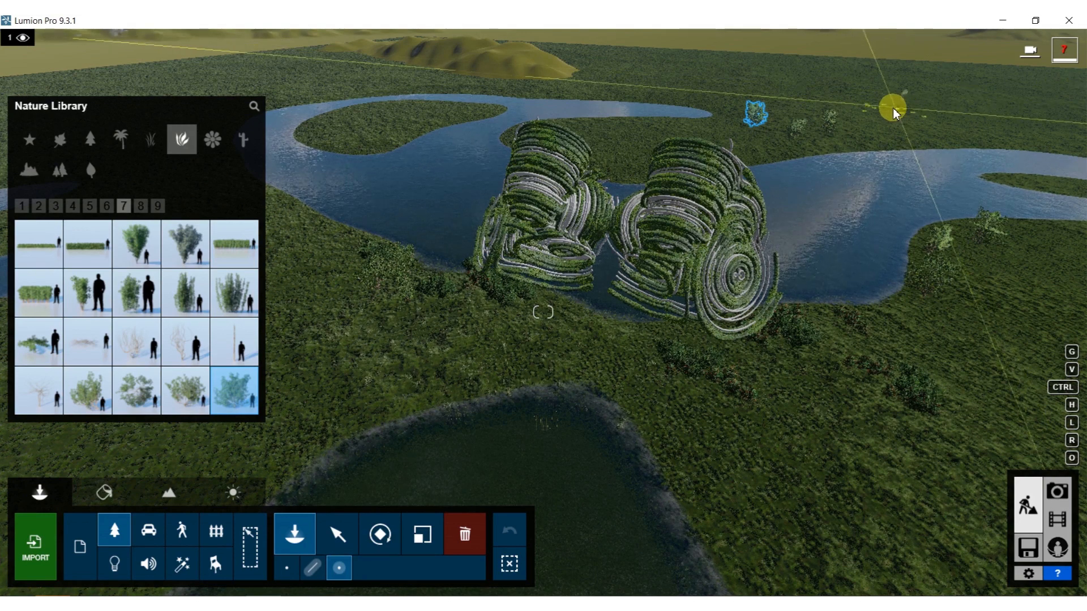
pyautogui.click(390, 113)
pyautogui.click(402, 111)
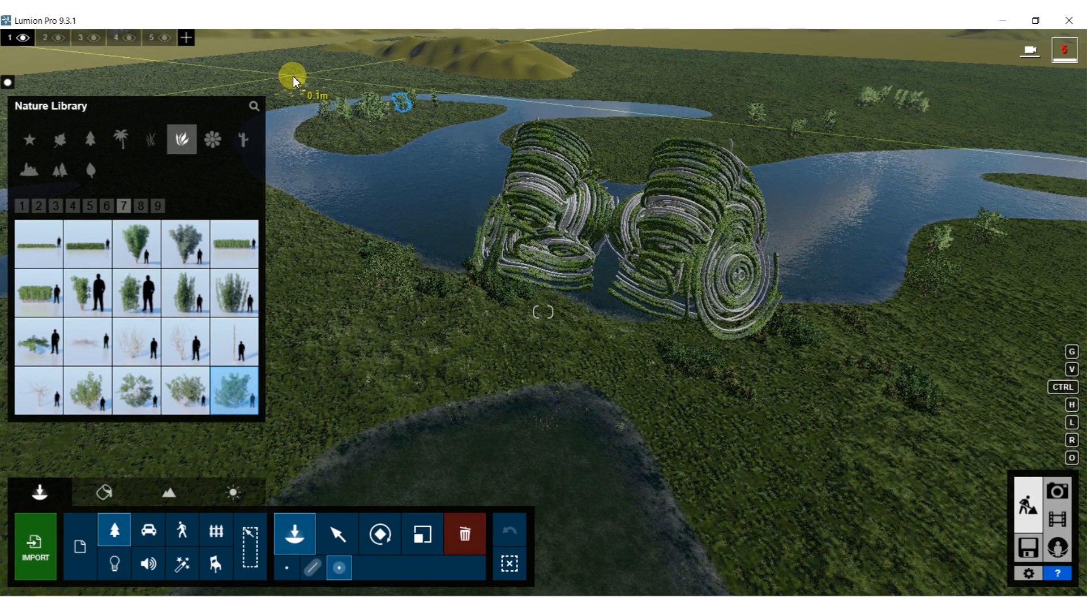
pyautogui.click(320, 81)
pyautogui.click(239, 88)
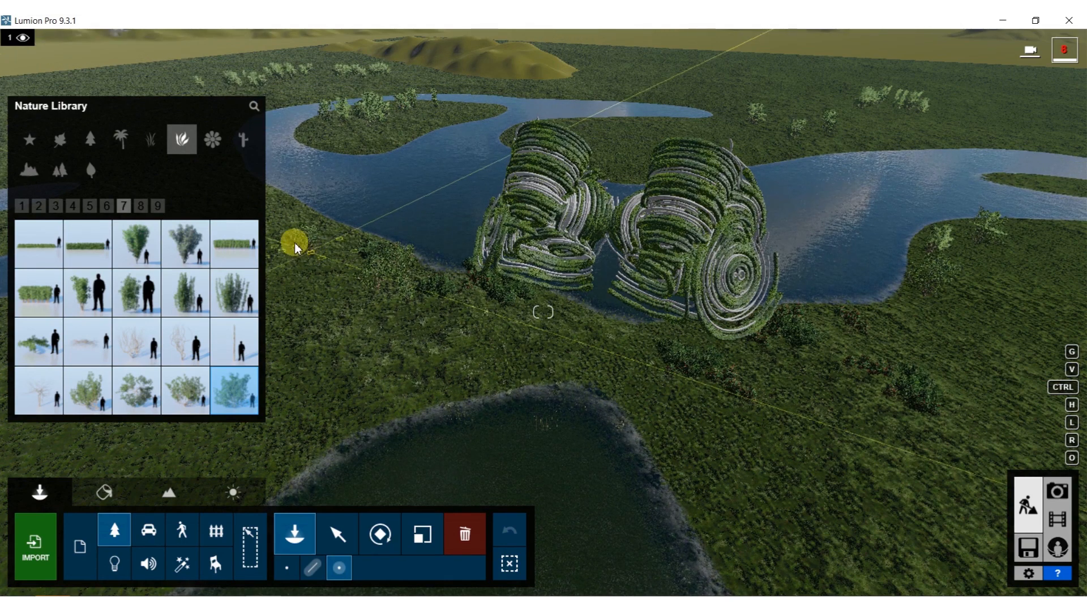
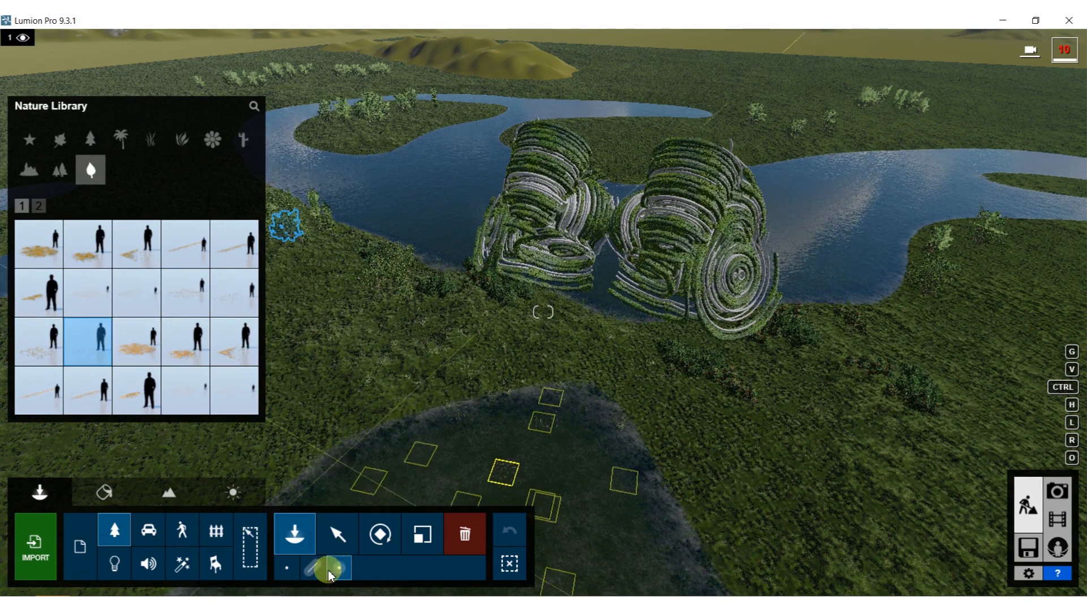
# Step: Place individual patches of the scattered leaves from page 1 of the leaf category around the edge of the foreground pond
pyautogui.click(287, 568)
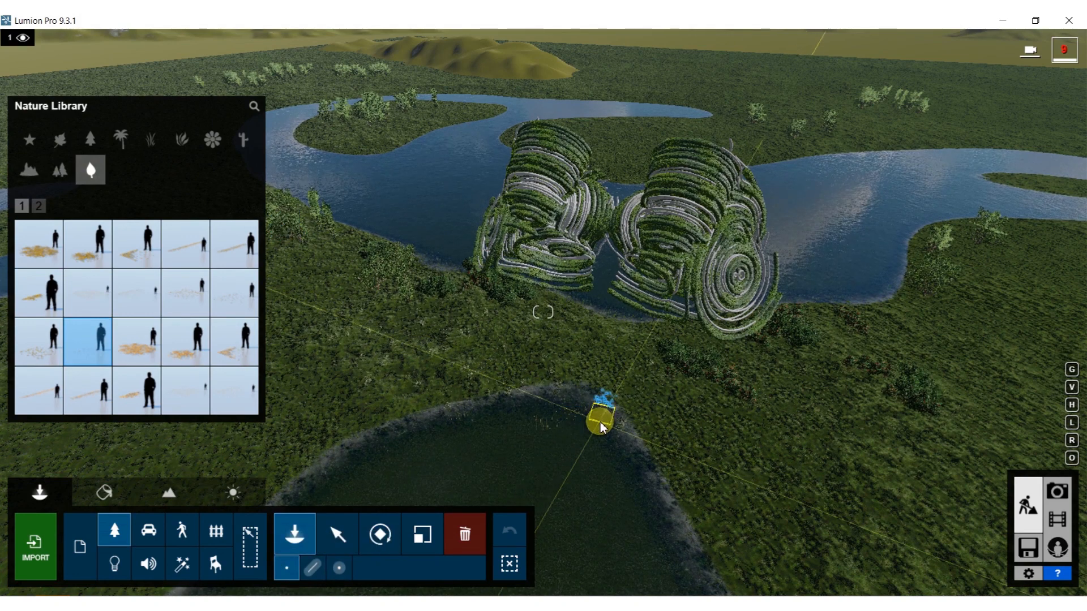
pyautogui.click(614, 448)
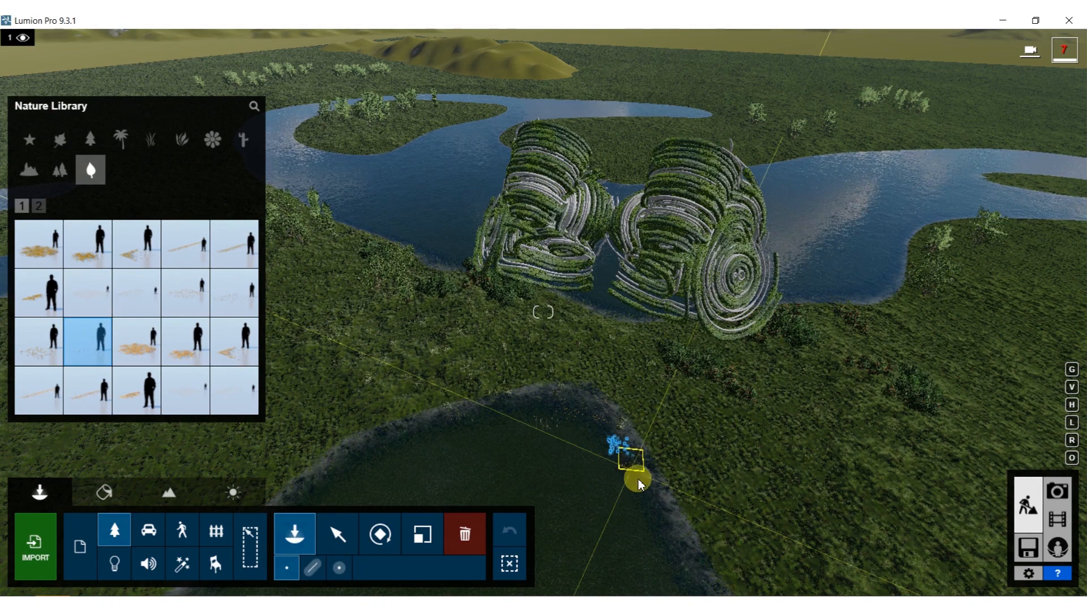
pyautogui.click(658, 503)
pyautogui.click(631, 449)
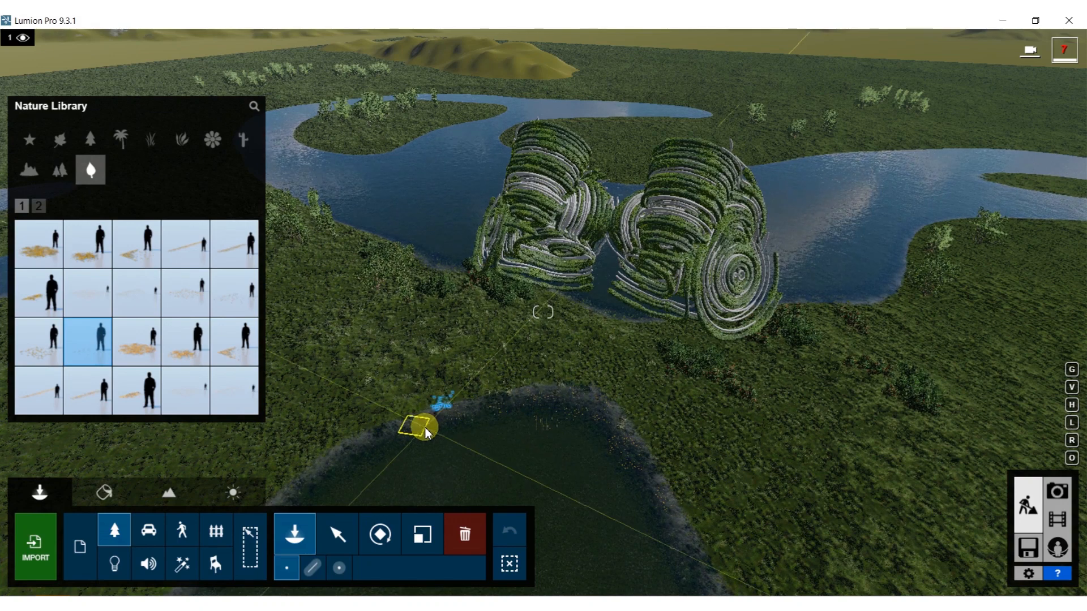
# Step: Place the Woman Caucasian 0010 Idle character from page 4 on the shore in front of the pavilion
pyautogui.click(182, 530)
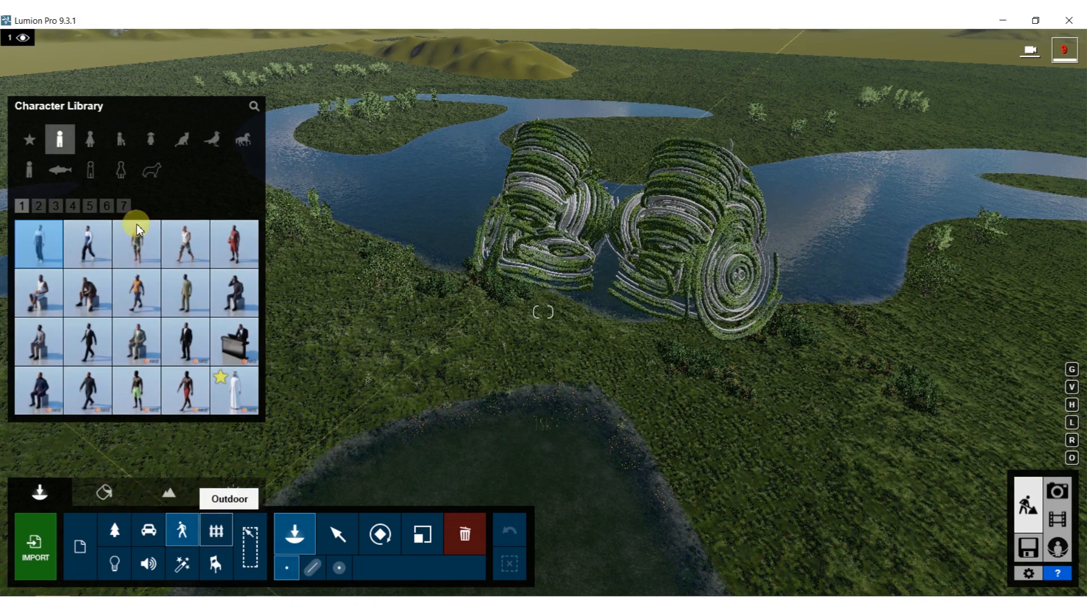
pyautogui.click(95, 148)
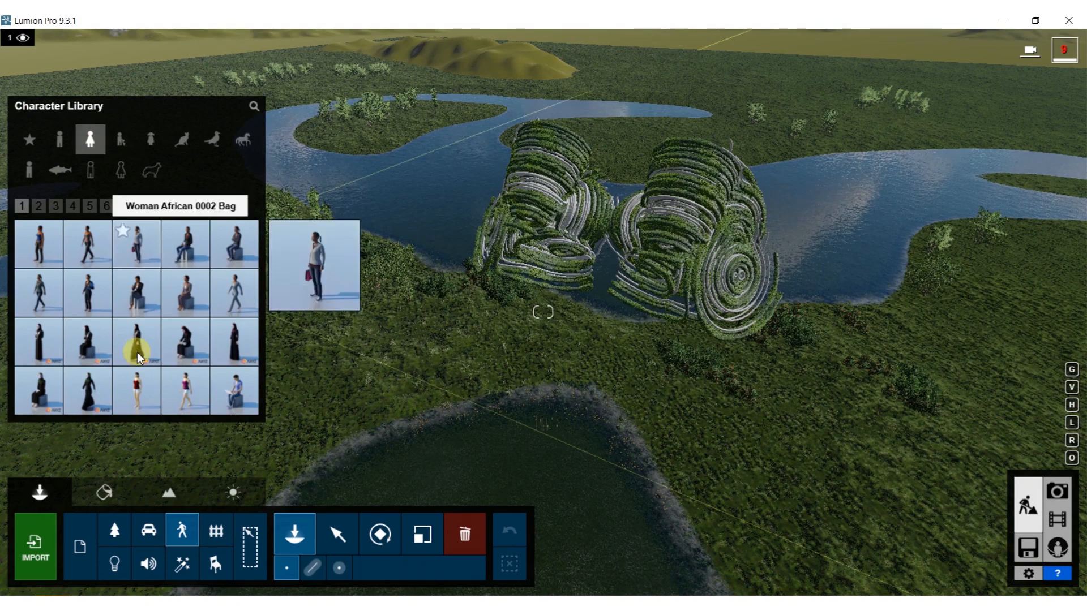
pyautogui.click(74, 208)
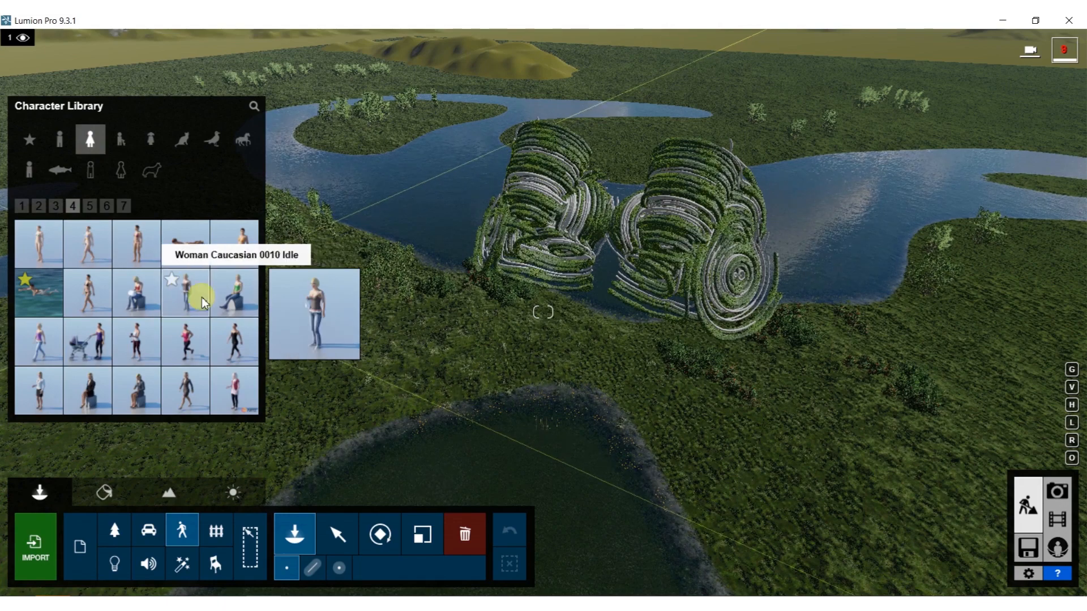
pyautogui.click(644, 328)
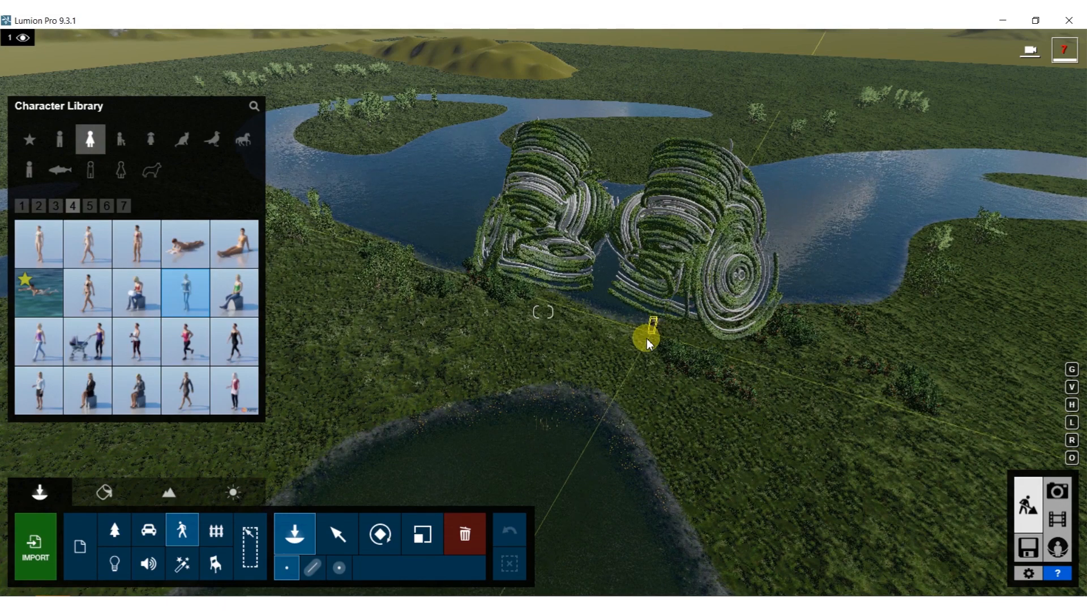
# Step: Position the woman on the grass in front of the gap between the pavilion's halves and rotate her to face the water
pyautogui.press('w')
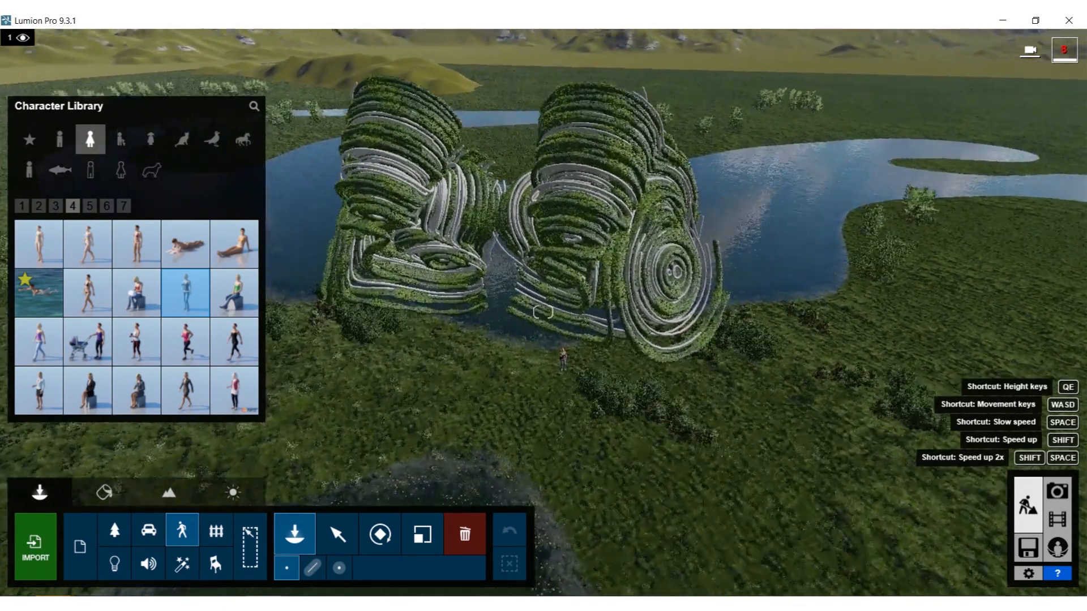
pyautogui.press('w')
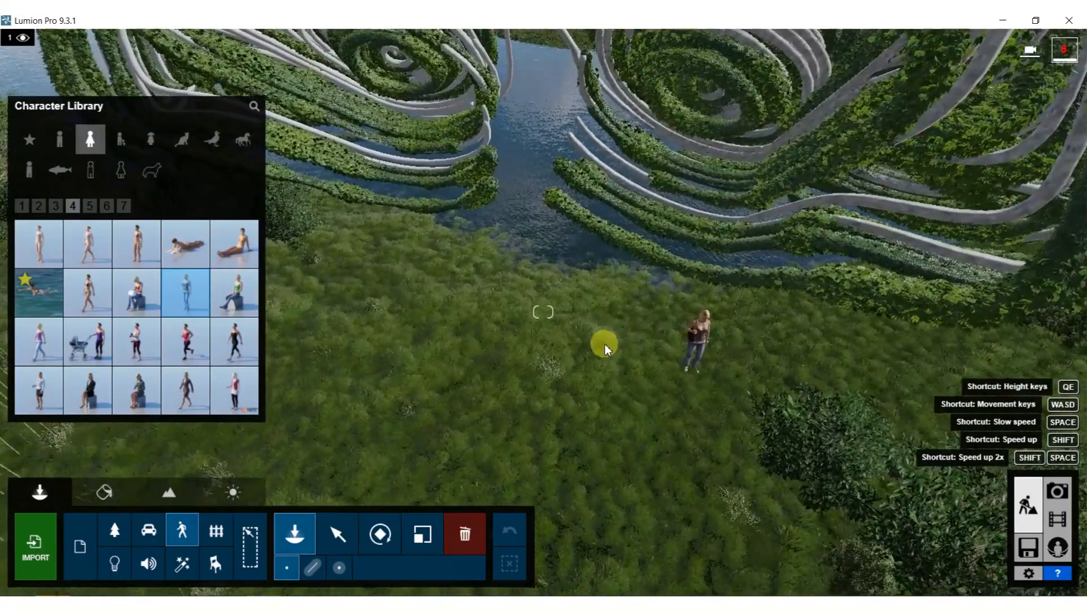
pyautogui.click(623, 357)
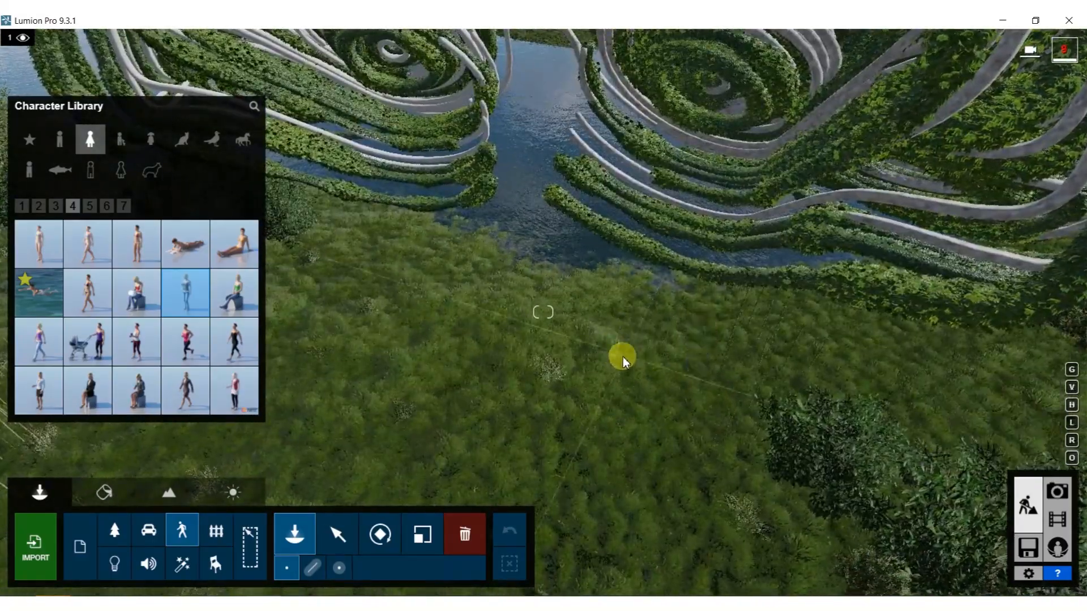
pyautogui.press('r')
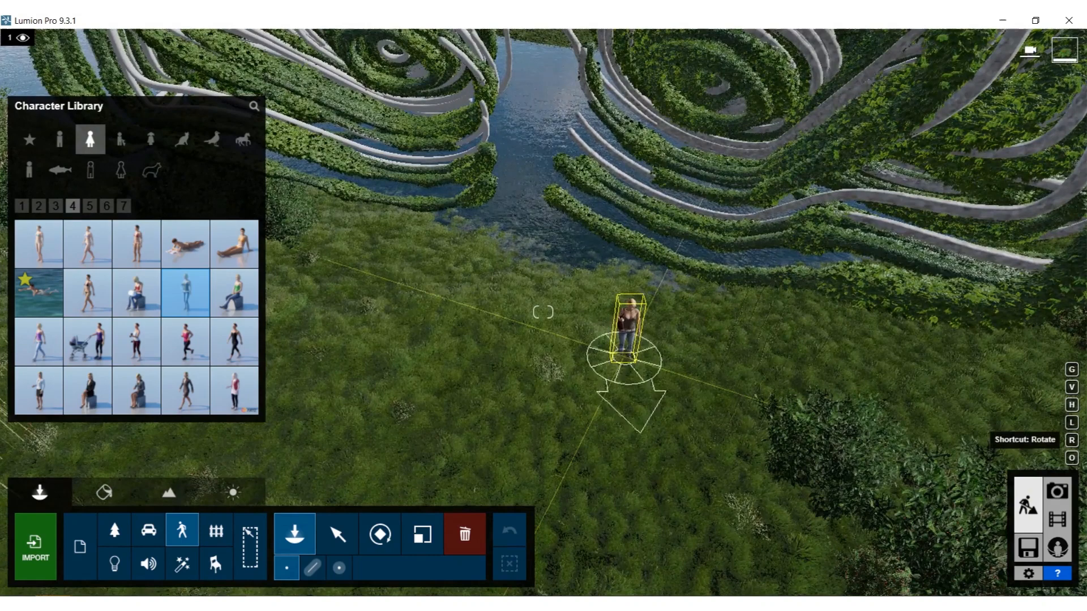
pyautogui.moveTo(567, 312); pyautogui.dragTo(632, 304)
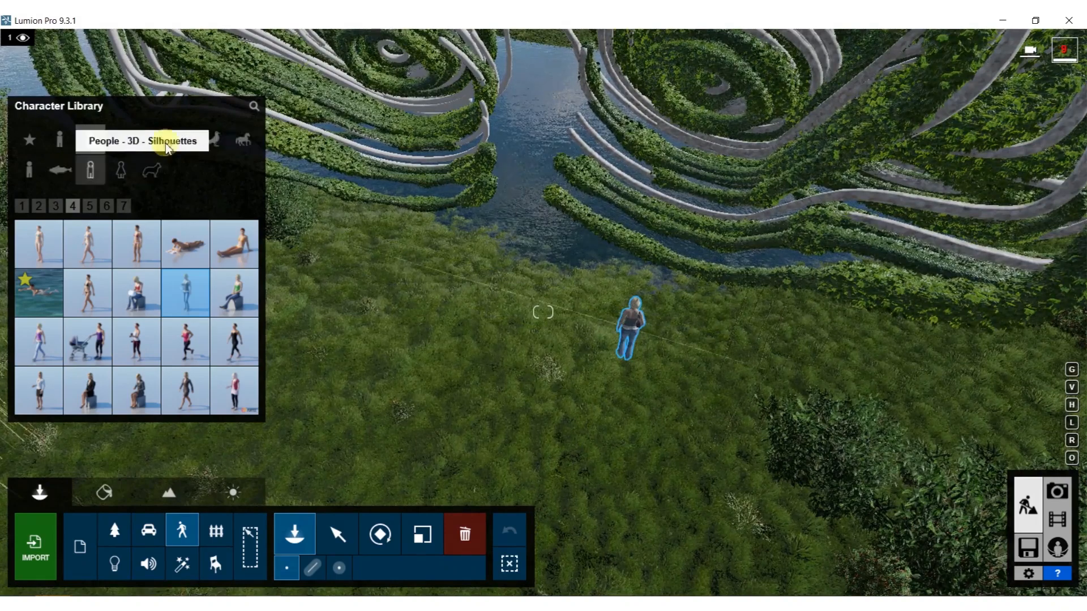
# Step: Place two dark horses on the grass beside the pavilion's ringed end, rotating the second one to face the first
pyautogui.click(238, 142)
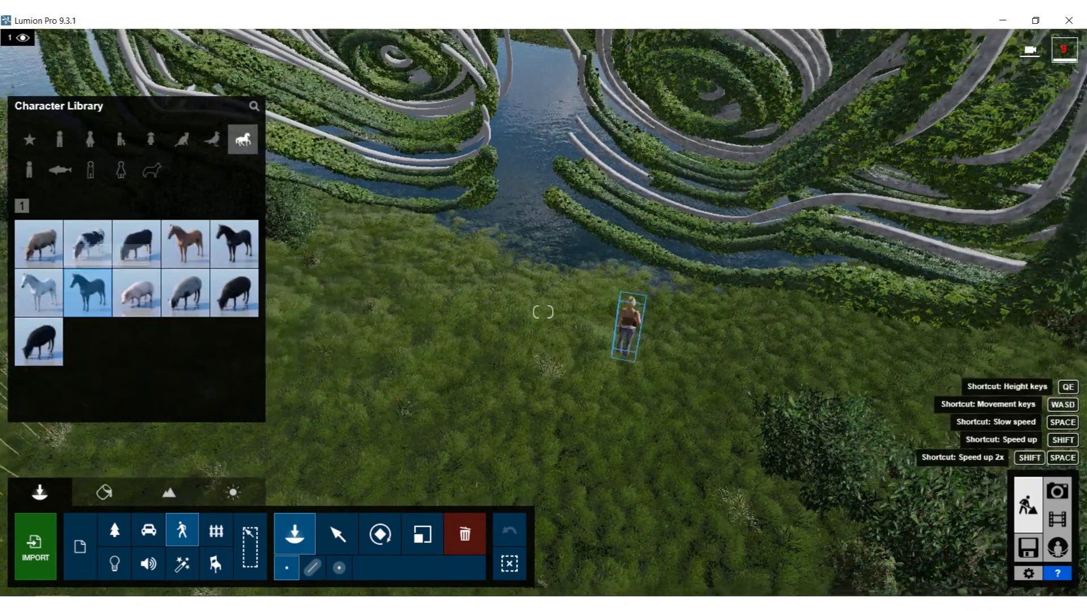
pyautogui.press('s')
pyautogui.moveTo(407, 243); pyautogui.dragTo(461, 296, button='right')
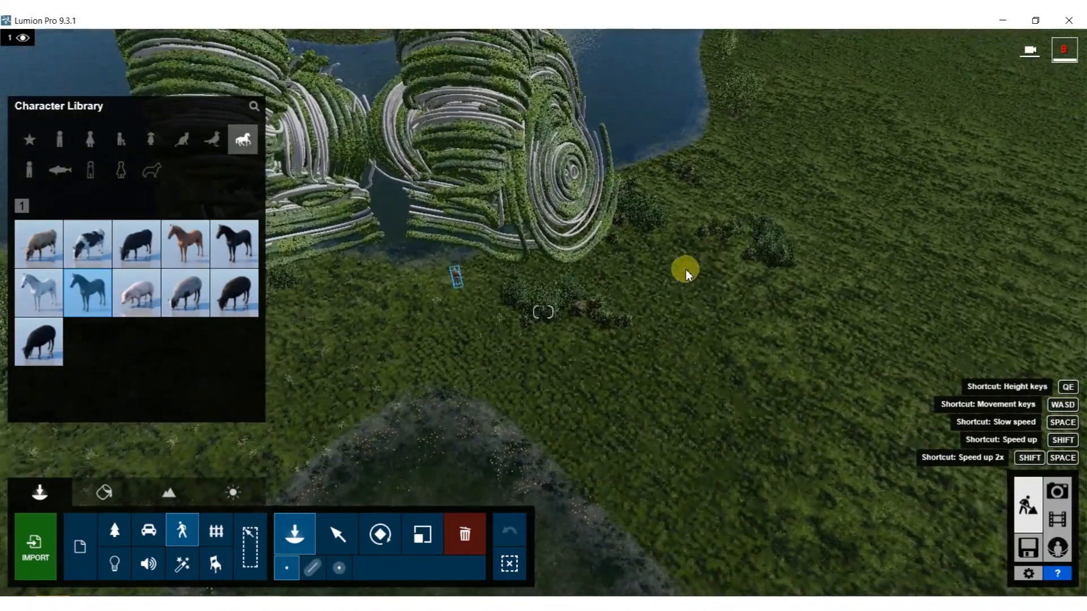
pyautogui.click(669, 266)
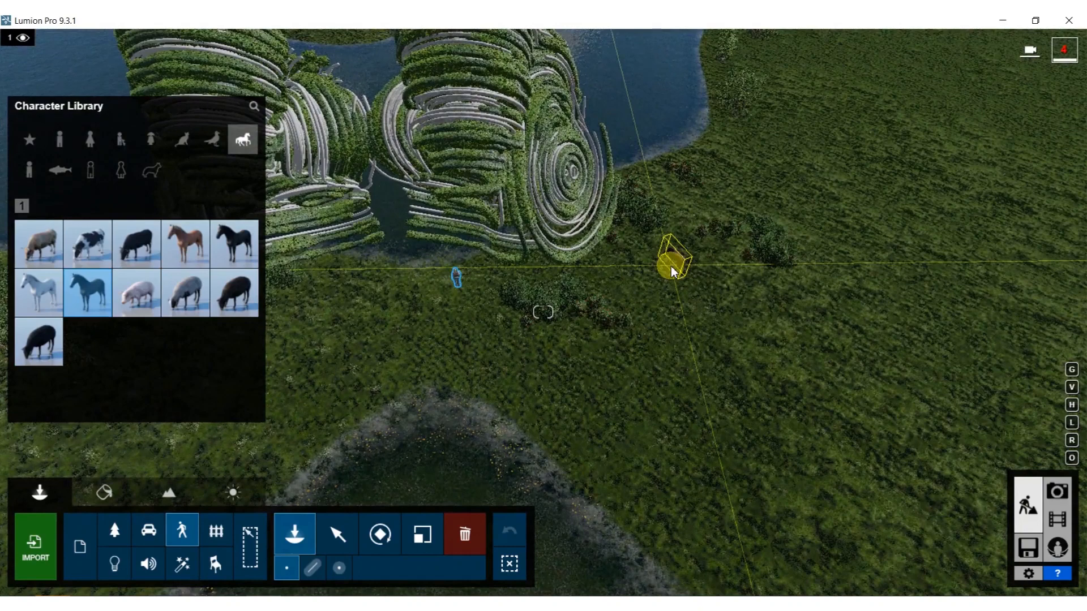
pyautogui.click(616, 280)
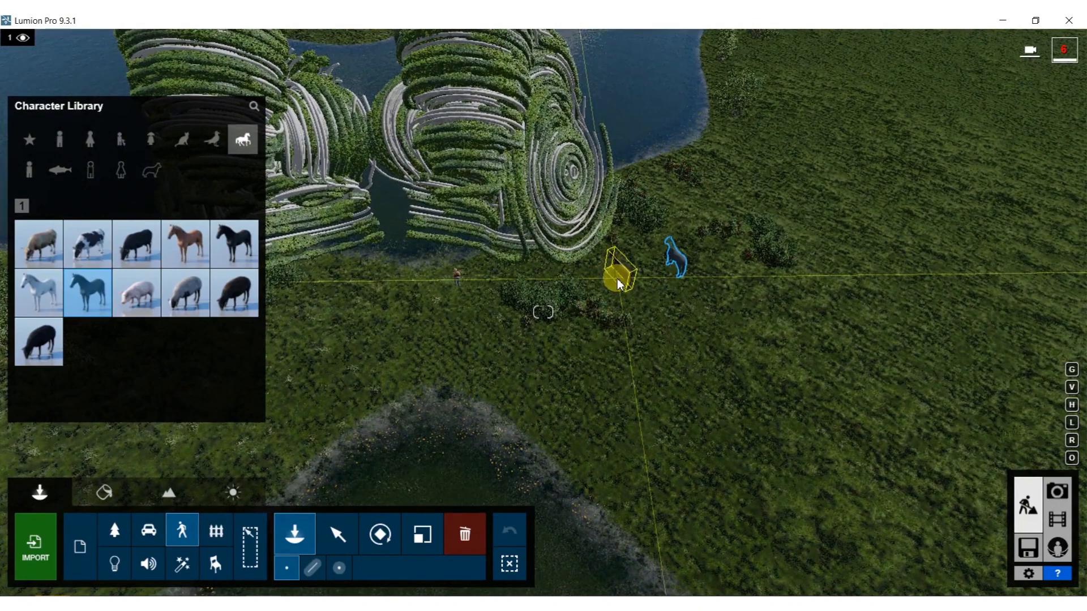
pyautogui.press('r')
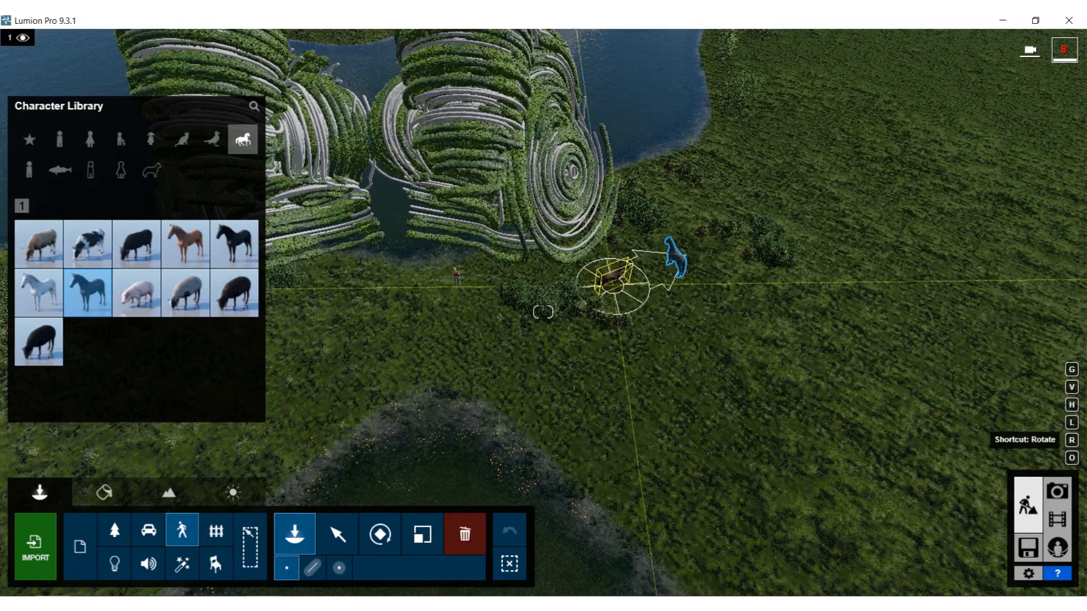
pyautogui.click(613, 277)
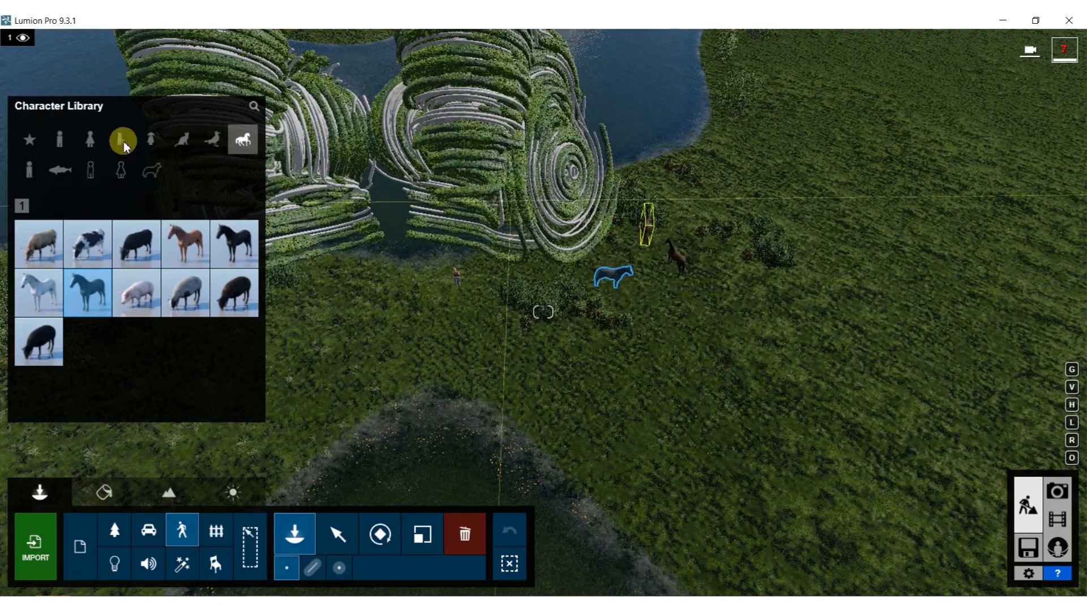
# Step: Place clusters of Sparrow 001 Flying birds on the open grass between the pavilion and the rivers
pyautogui.click(213, 142)
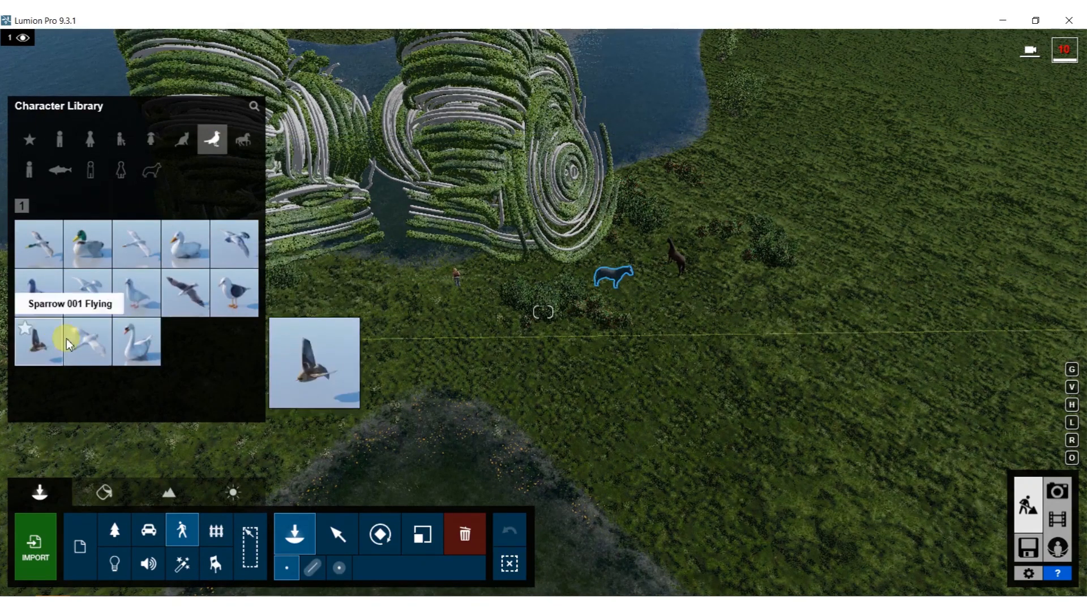
pyautogui.click(35, 340)
pyautogui.moveTo(587, 310); pyautogui.dragTo(659, 161, button='right')
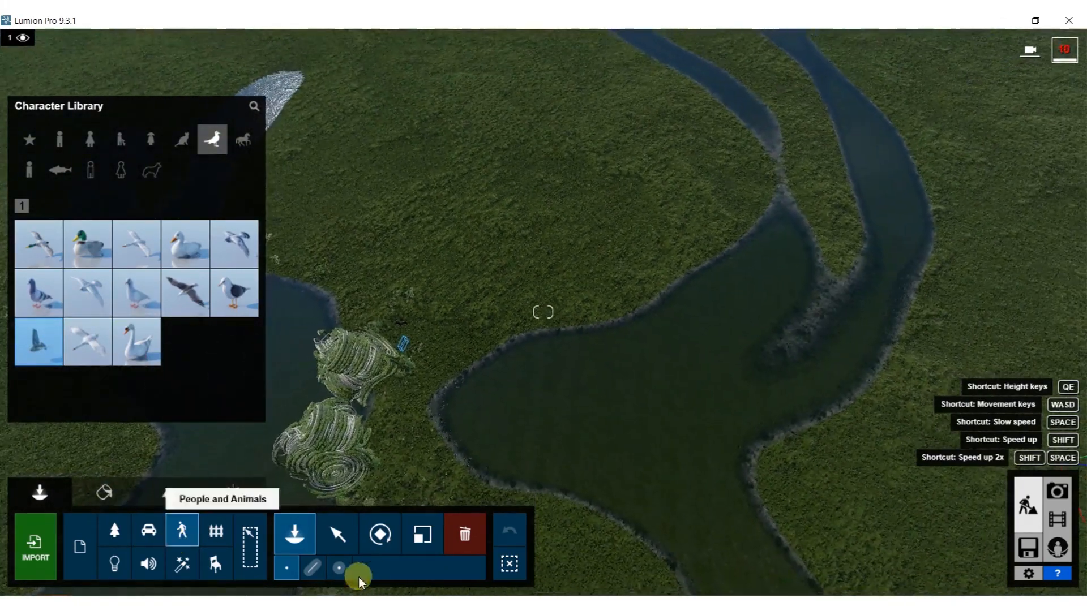
pyautogui.click(339, 568)
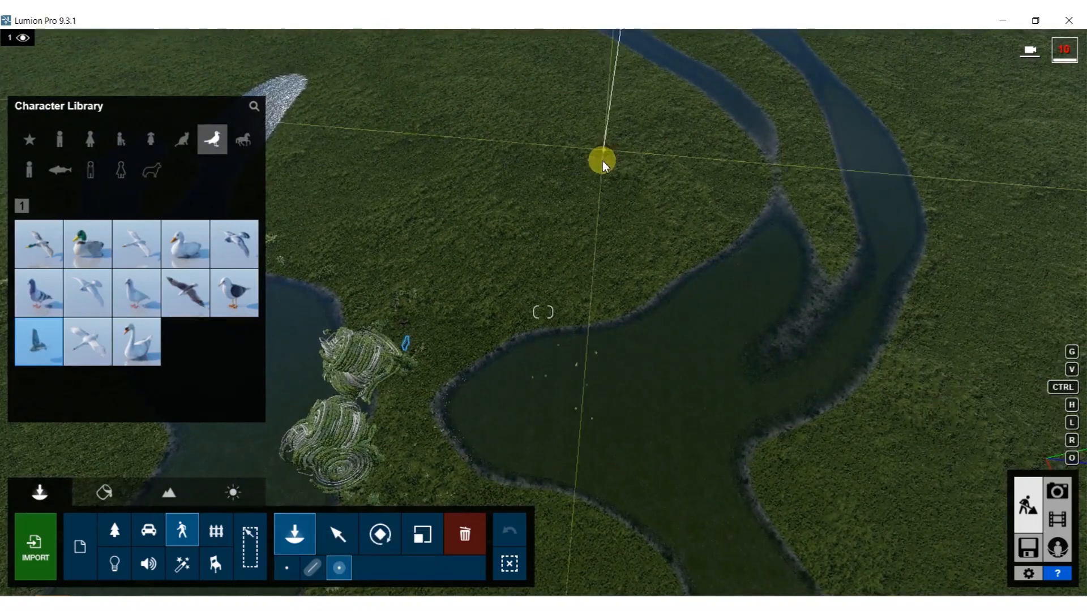
pyautogui.click(603, 161)
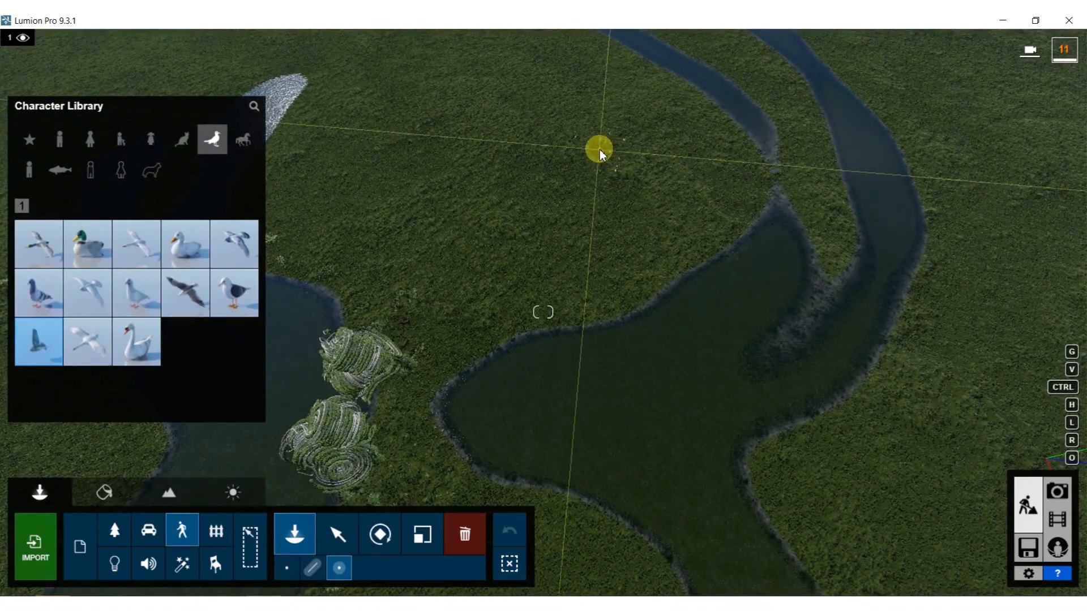
pyautogui.click(665, 161)
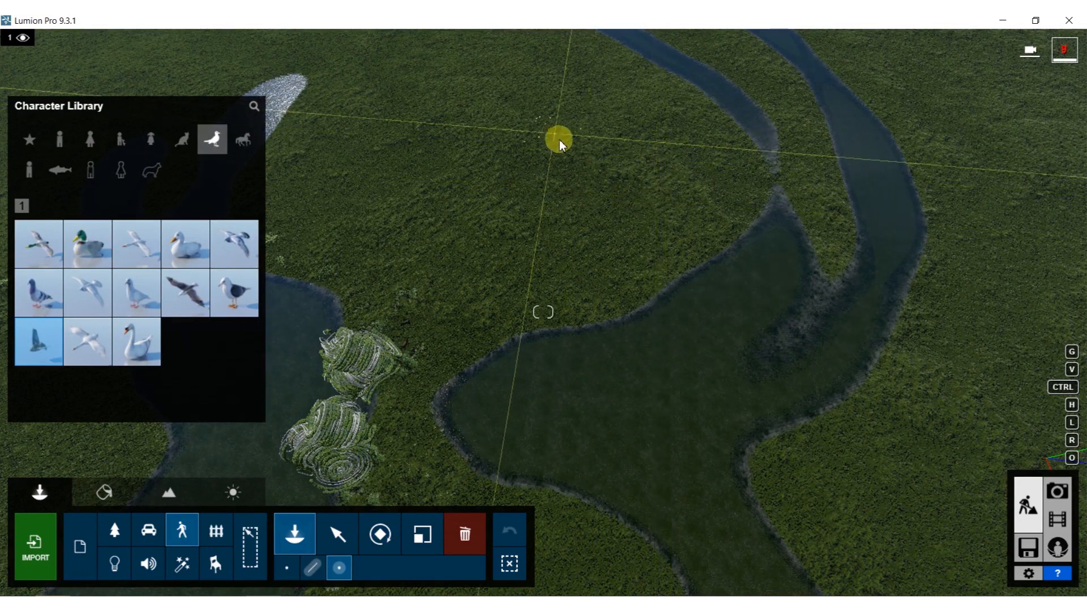
# Step: Select all the sparrows and move them freely across the ground about 68 m to the pavilion
pyautogui.click(338, 534)
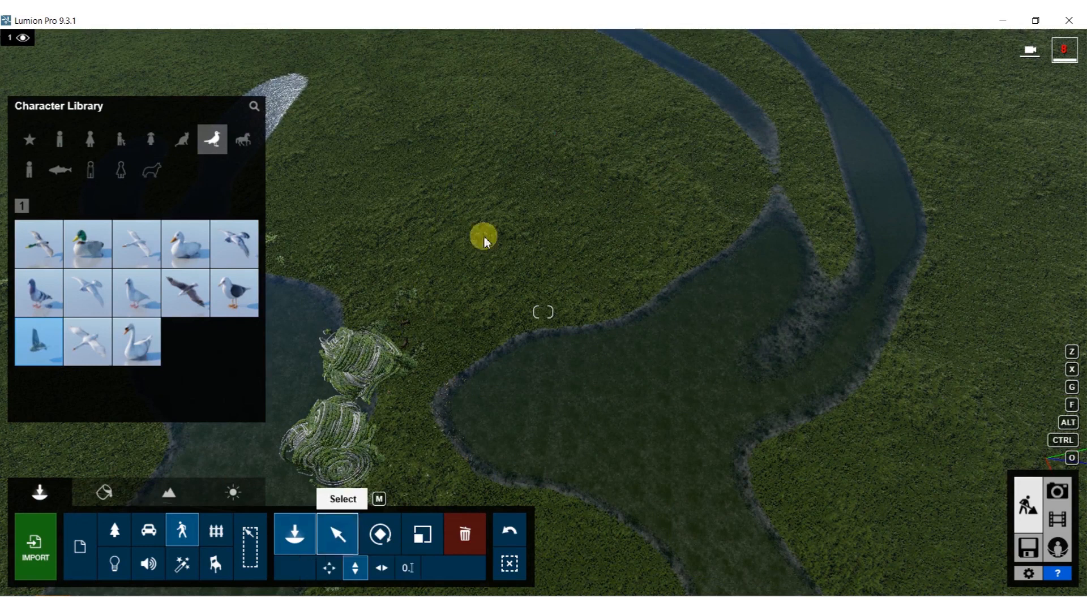
pyautogui.keyDown('ctrl'); pyautogui.moveTo(467, 92); pyautogui.dragTo(781, 293); pyautogui.keyUp('ctrl')
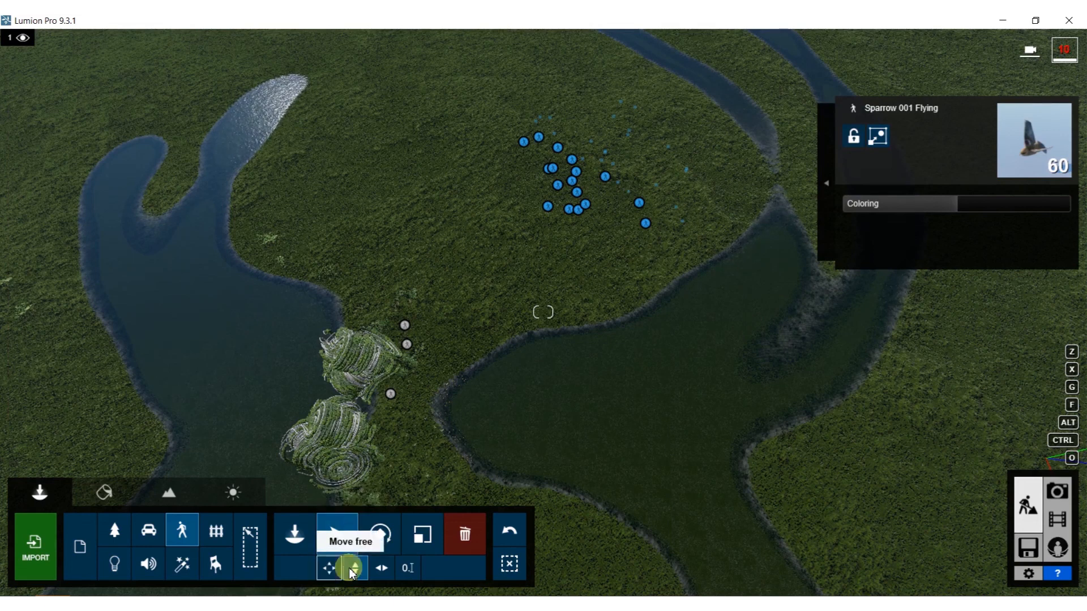
pyautogui.moveTo(584, 186); pyautogui.dragTo(371, 409)
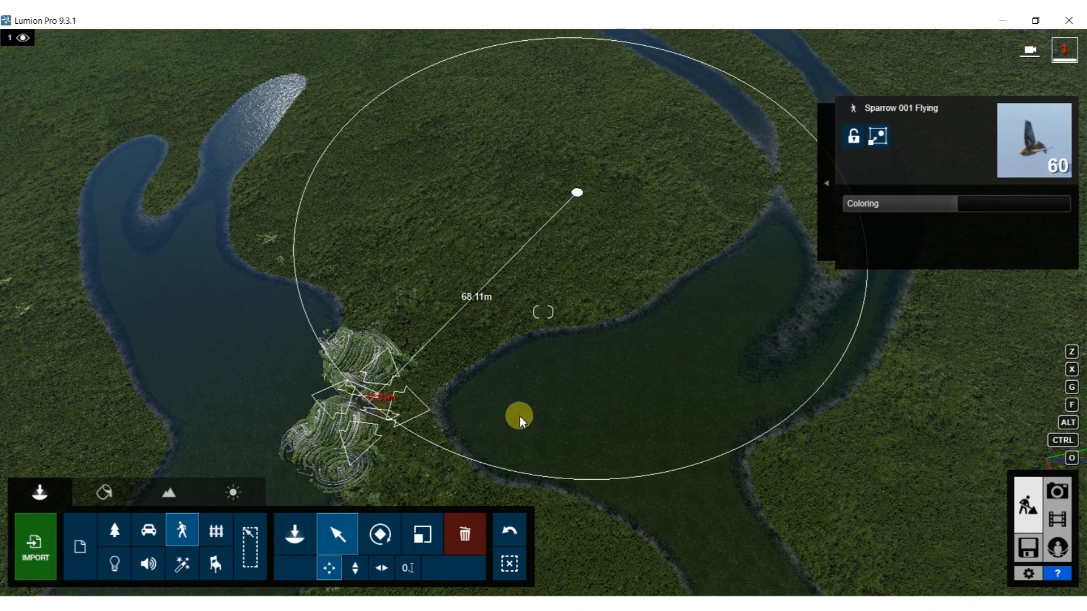
# Step: Raise the selected sparrows from the ground into the sky to around the height of the pavilion's tops
pyautogui.moveTo(555, 413); pyautogui.dragTo(514, 209, button='right')
pyautogui.hotkey('shift', 'w')
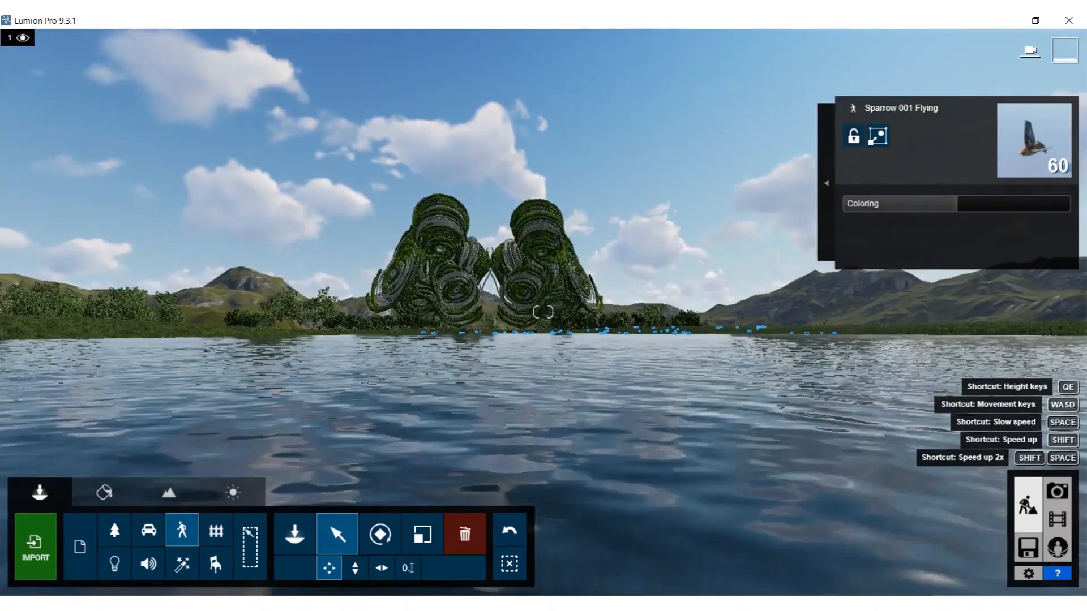
pyautogui.click(354, 567)
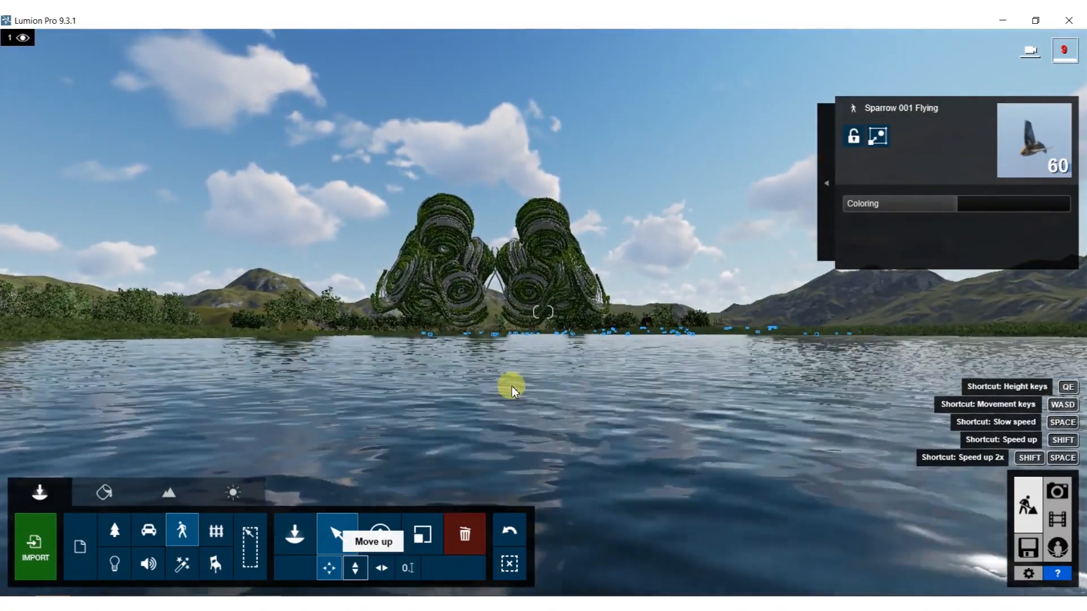
pyautogui.moveTo(493, 333); pyautogui.dragTo(528, 19)
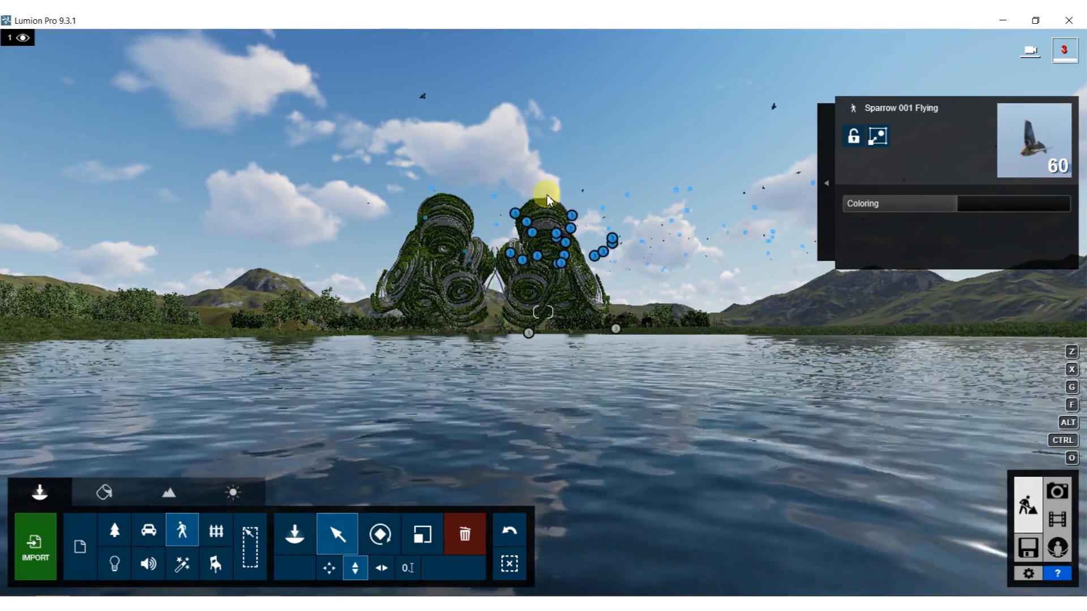
# Step: Frame the pavilion frontally across the water in Photo mode and apply the Realistic style
pyautogui.press('w')
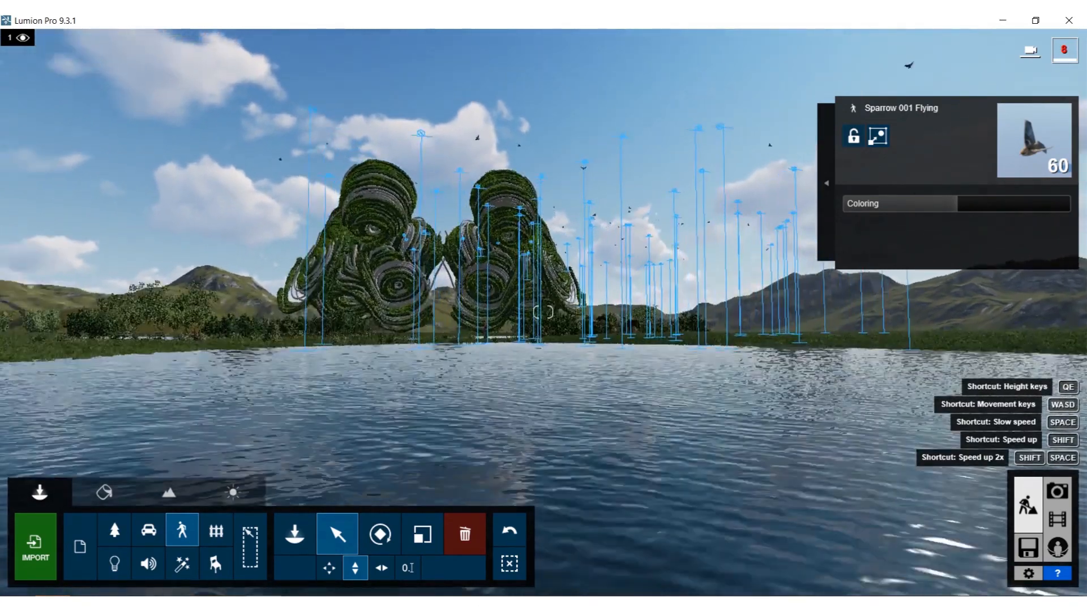
pyautogui.press('w')
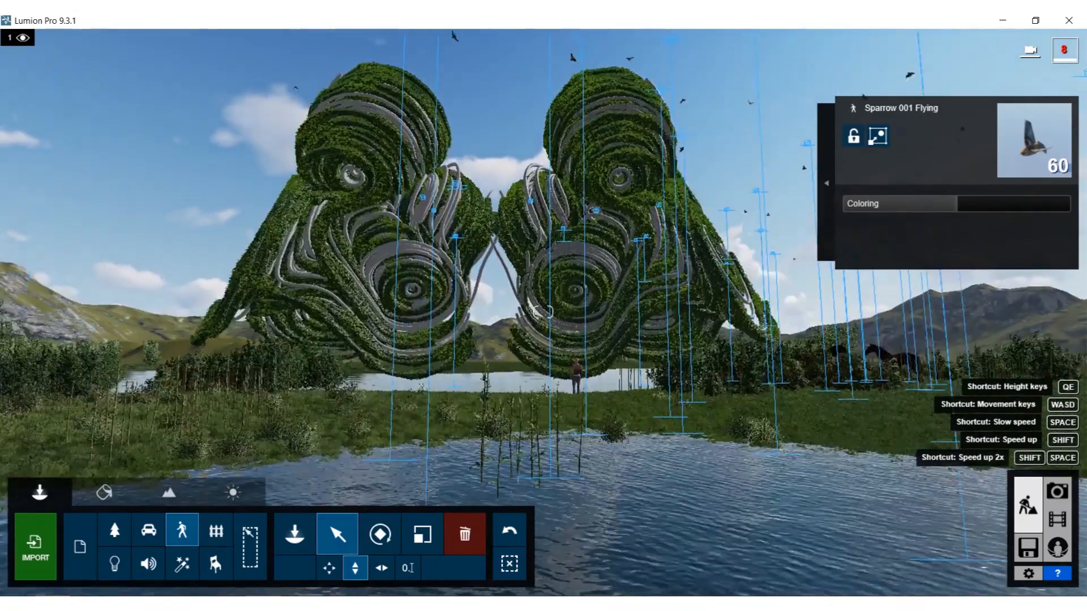
pyautogui.press('w')
pyautogui.moveTo(909, 476); pyautogui.dragTo(909, 417, button='right')
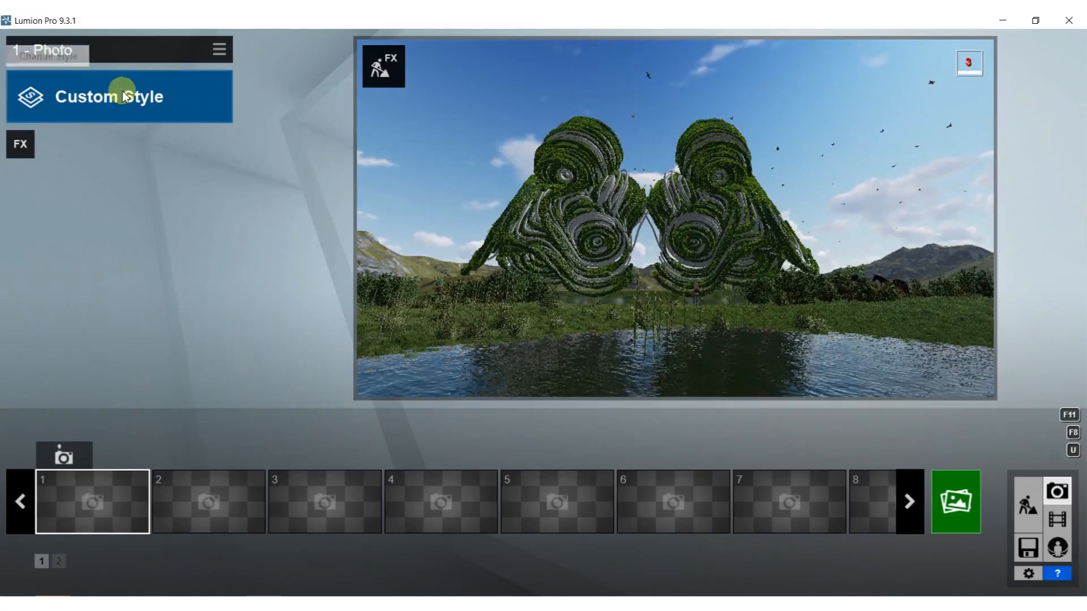
pyautogui.click(120, 95)
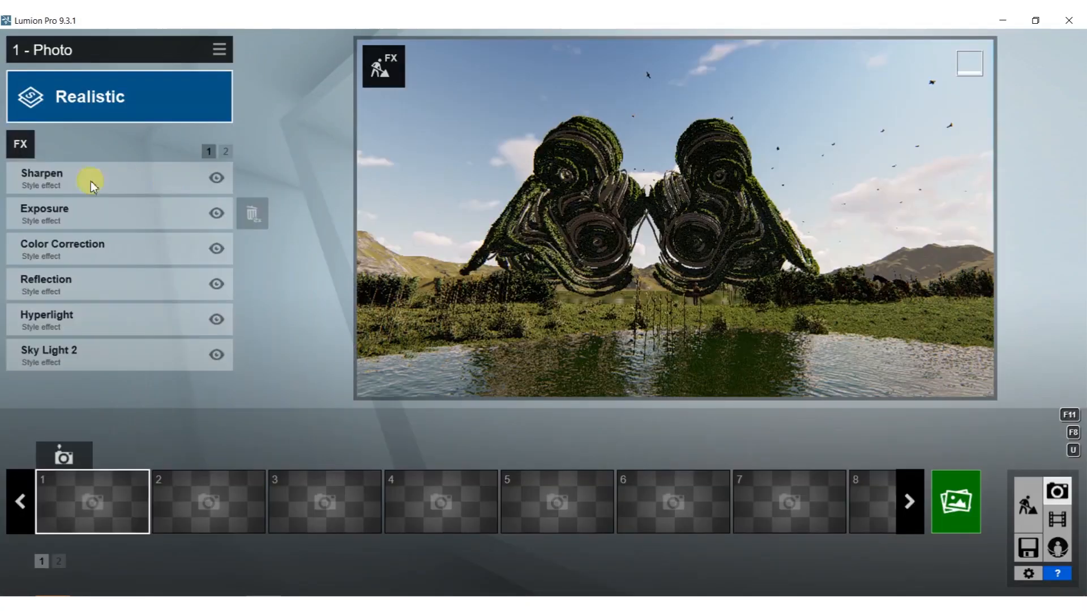
# Step: Add the 2-Point Perspective camera effect to the photo
pyautogui.click(25, 145)
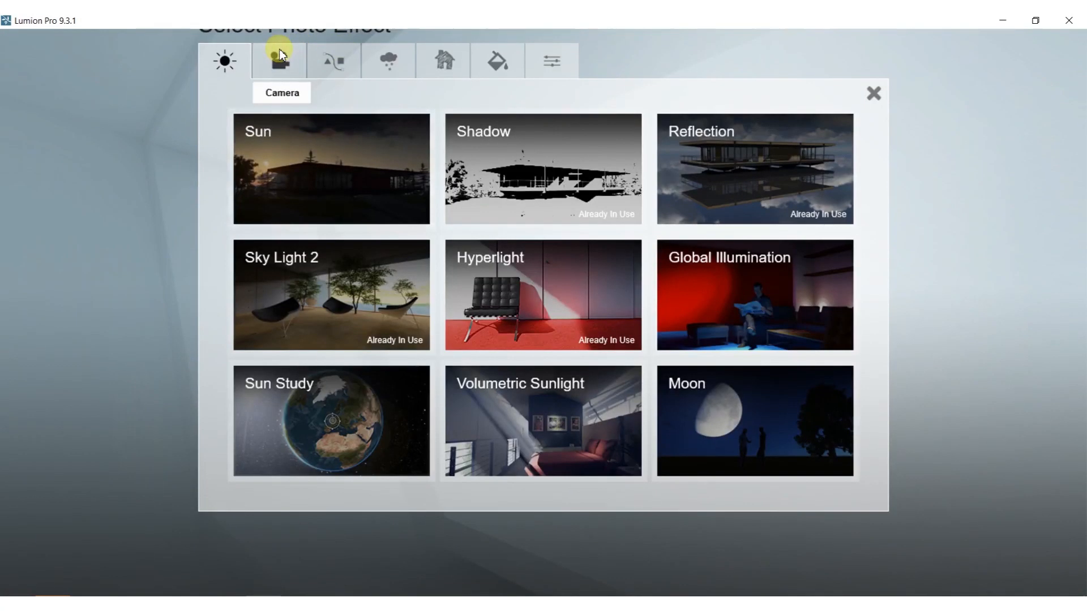
pyautogui.click(280, 59)
pyautogui.click(696, 156)
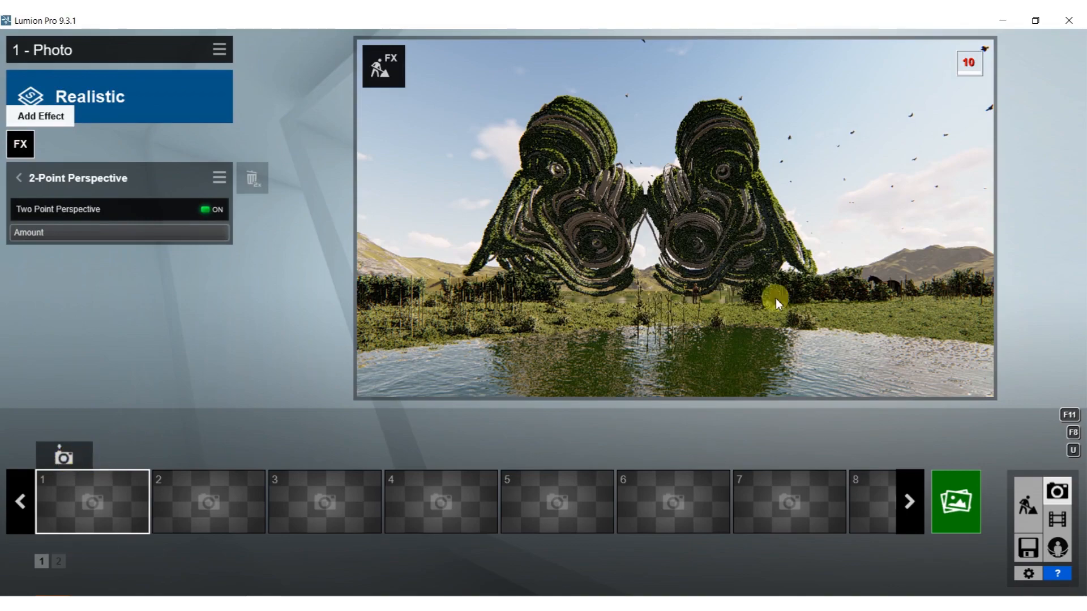
# Step: Compose a close, low frontal view of the pavilion with both halves filling the frame and store it as photo 1
pyautogui.moveTo(719, 310)
pyautogui.mouseDown(button='right')
pyautogui.moveTo(773, 302)
pyautogui.moveTo(762, 298)
pyautogui.moveTo(774, 313)
pyautogui.moveTo(732, 326)
pyautogui.moveTo(766, 282)
pyautogui.moveTo(747, 277)
pyautogui.moveTo(766, 272)
pyautogui.moveTo(756, 265)
pyautogui.mouseUp(button='right')
pyautogui.press('w')
pyautogui.press('s')
pyautogui.press('w')
pyautogui.press('s')
pyautogui.click(80, 454)
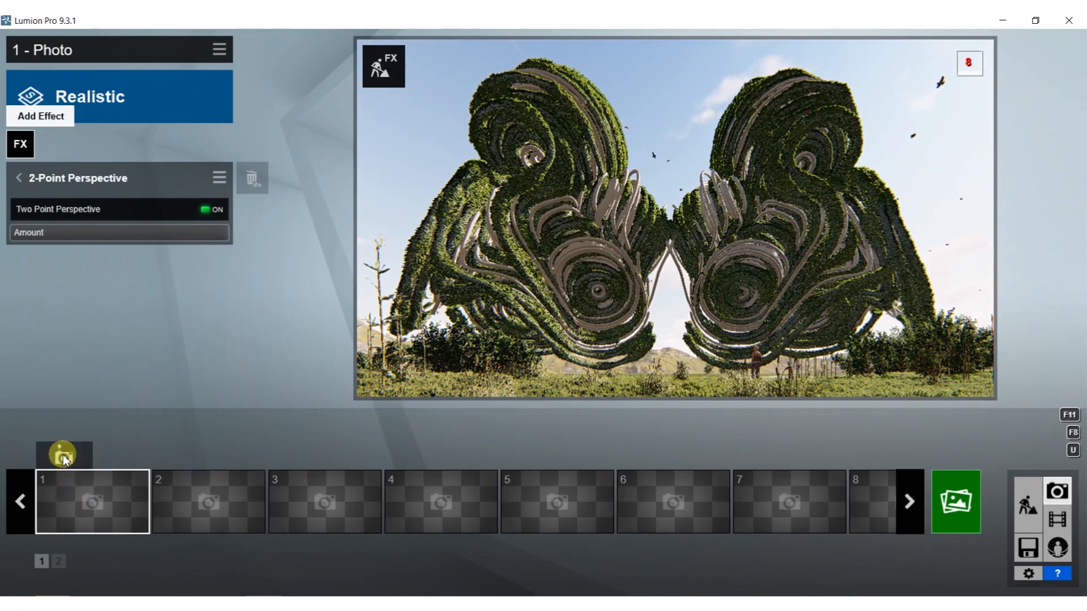
pyautogui.click(85, 457)
pyautogui.moveTo(616, 293)
pyautogui.mouseDown(button='right')
pyautogui.moveTo(605, 292)
pyautogui.moveTo(615, 292)
pyautogui.mouseUp(button='right')
pyautogui.click(66, 456)
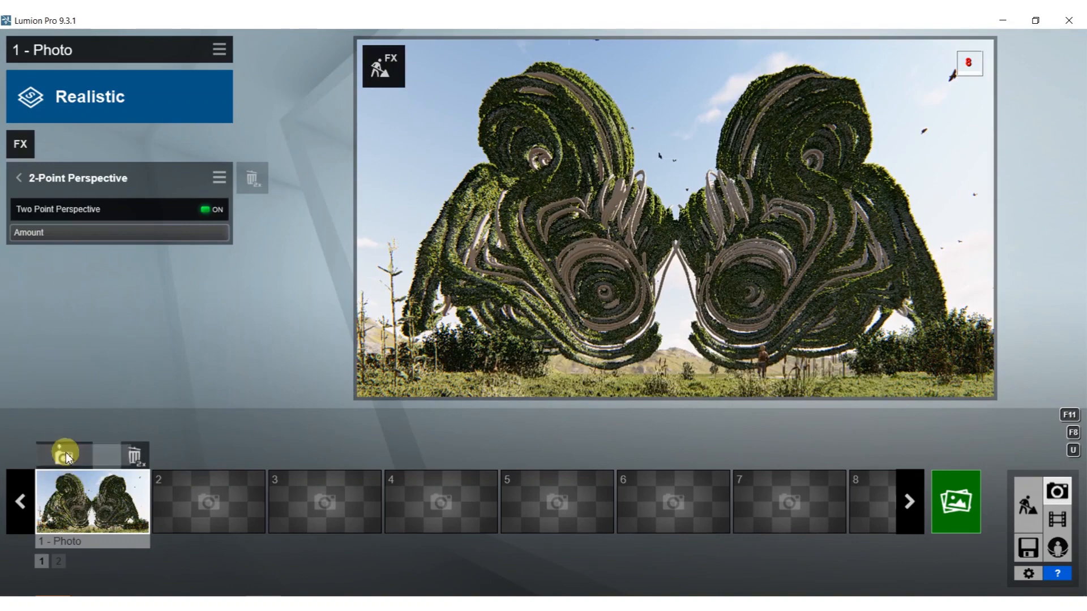
pyautogui.click(66, 453)
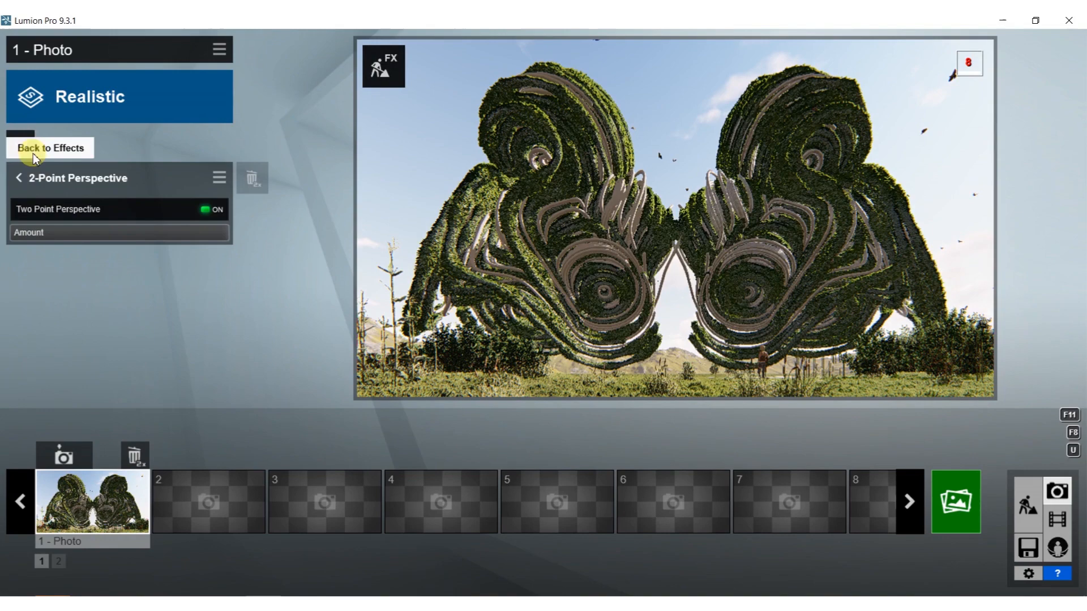
# Step: Add the Precipitation weather effect and set its Precipitation Phase to 0.7
pyautogui.click(17, 145)
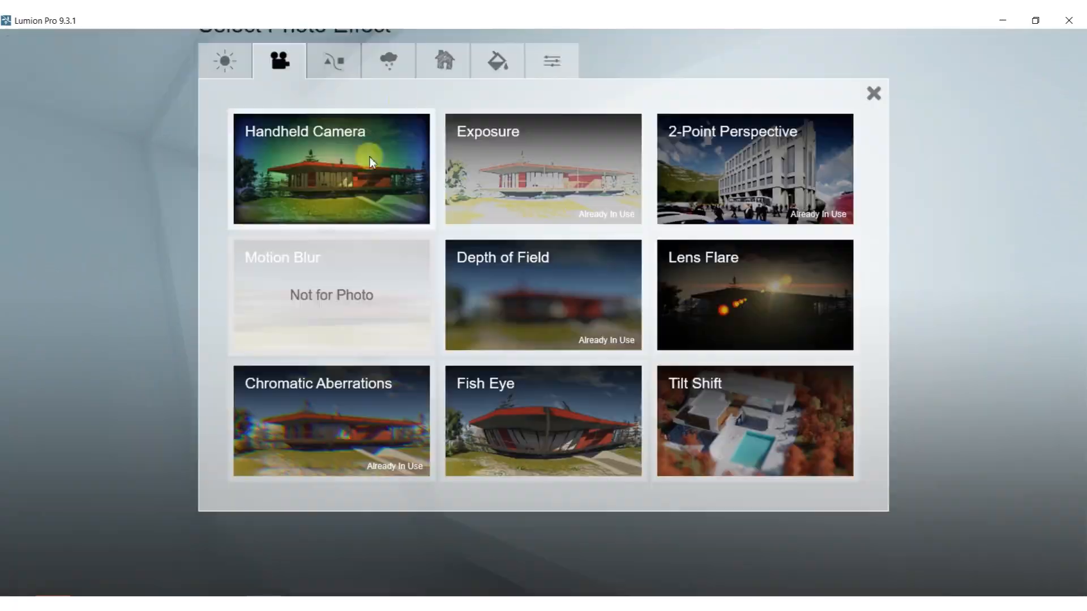
pyautogui.click(369, 60)
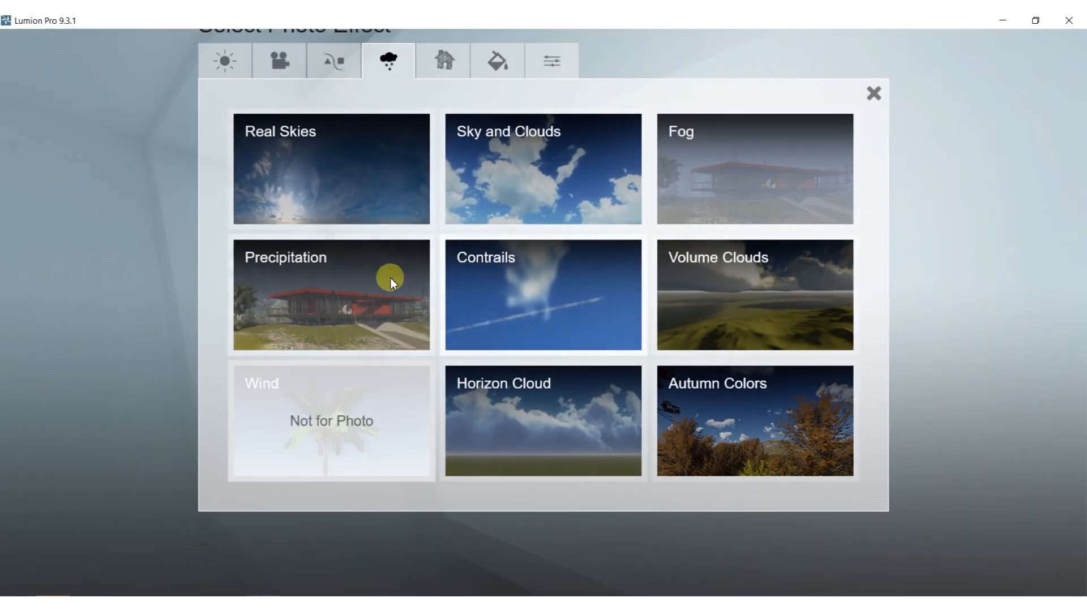
pyautogui.click(367, 295)
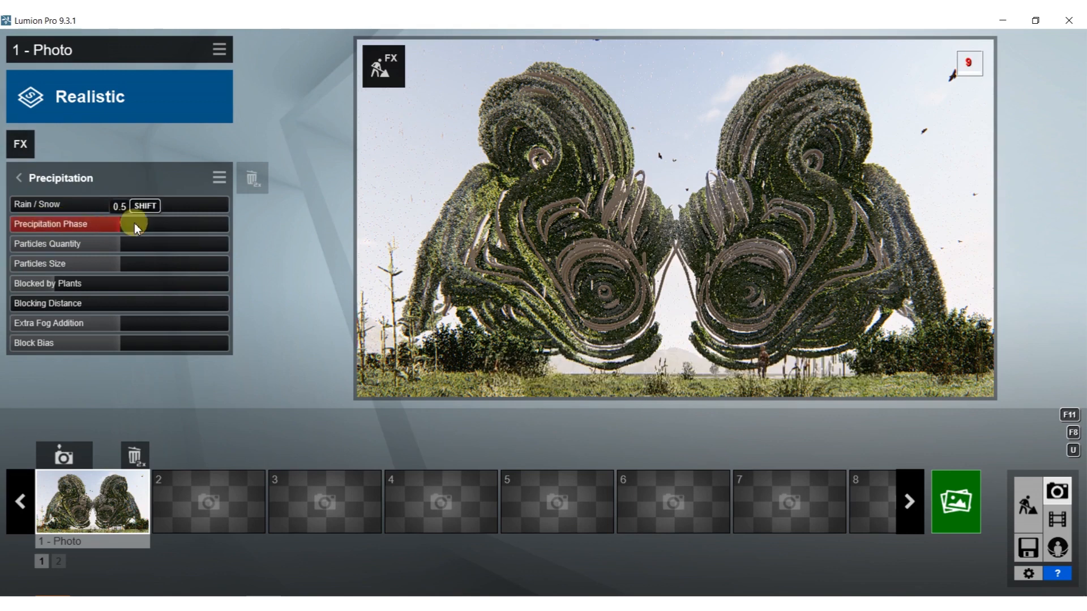
pyautogui.moveTo(171, 225); pyautogui.dragTo(168, 224)
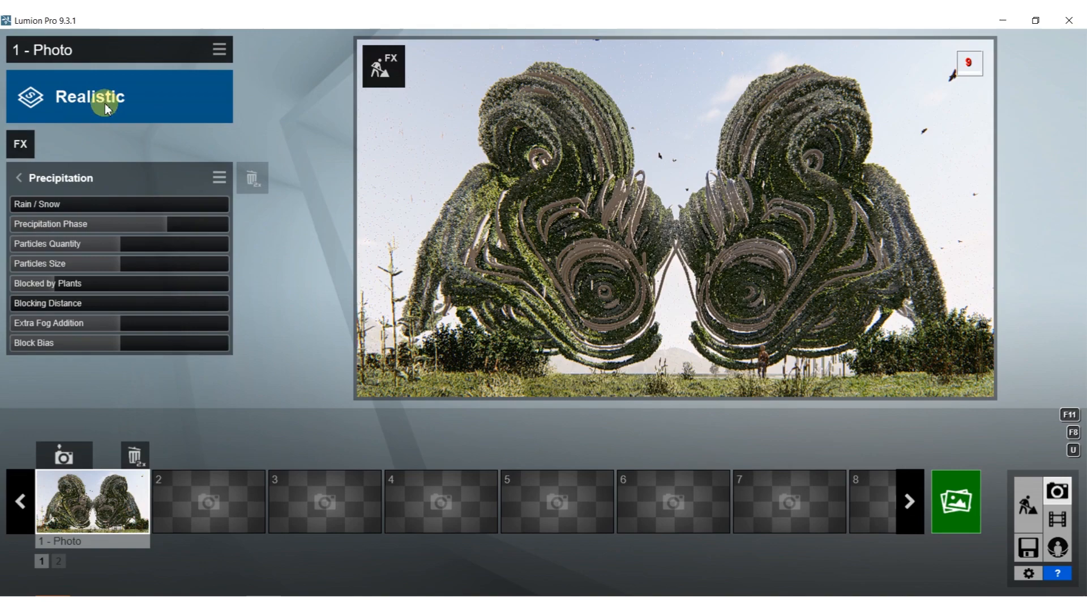
# Step: Add the Sun effect and adjust the sun height and heading to light the pavilion's front
pyautogui.click(21, 144)
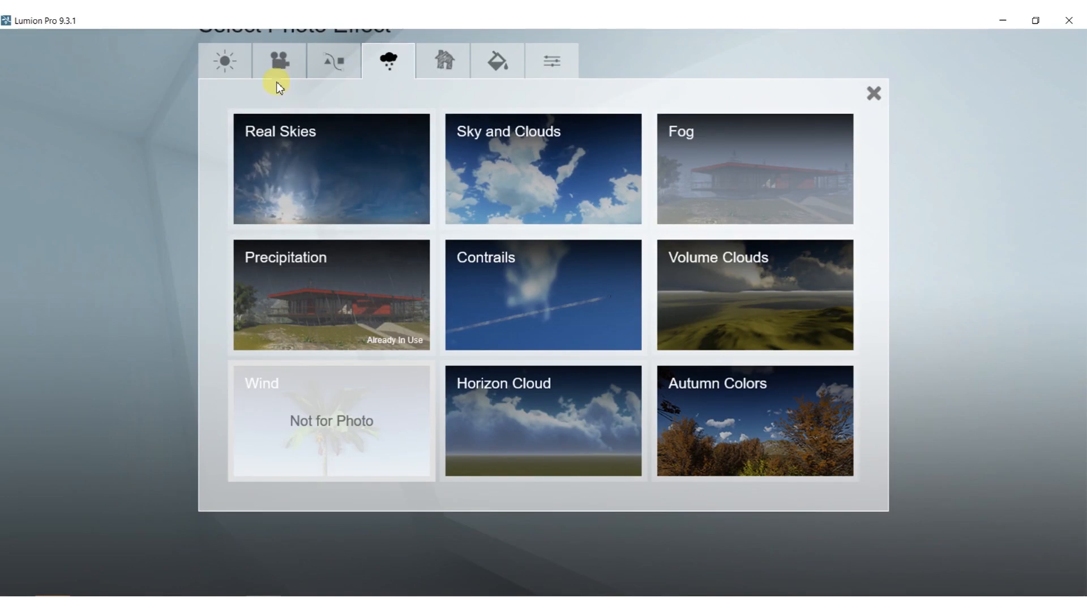
pyautogui.click(222, 56)
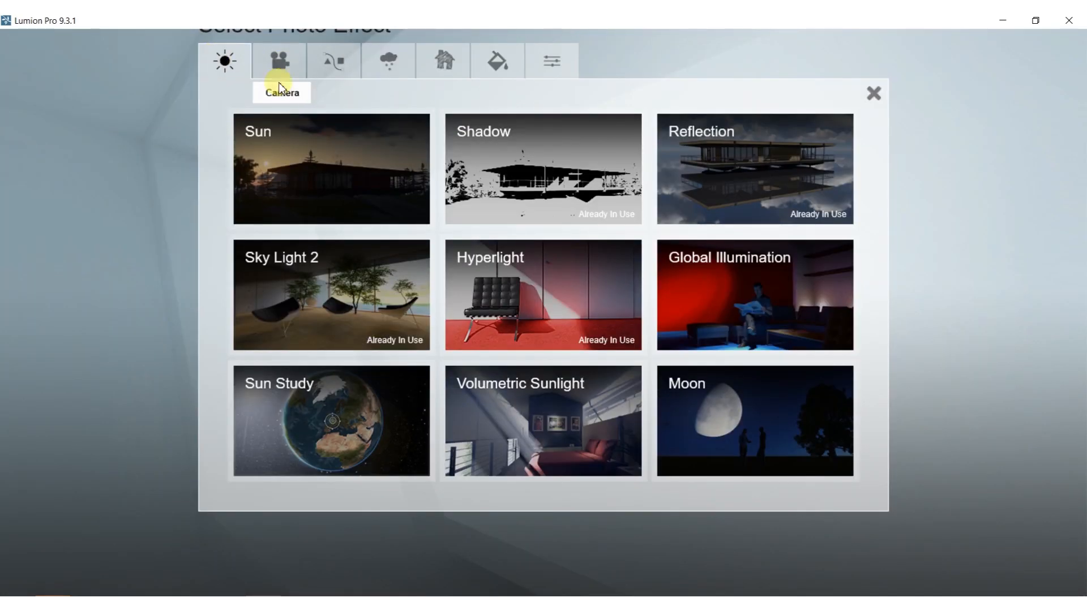
pyautogui.click(325, 171)
pyautogui.keyDown('shift'); pyautogui.moveTo(152, 202); pyautogui.dragTo(137, 223); pyautogui.keyUp('shift')
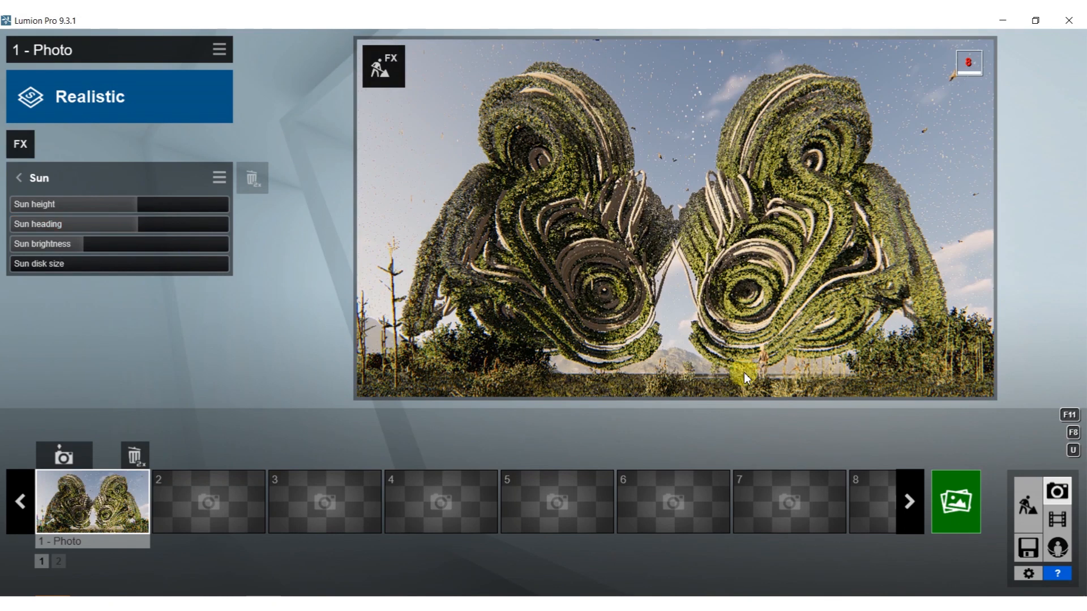
# Step: Lower the Precipitation Phase of the Precipitation effect slightly and raise Rain / Snow to just under half
pyautogui.moveTo(744, 372)
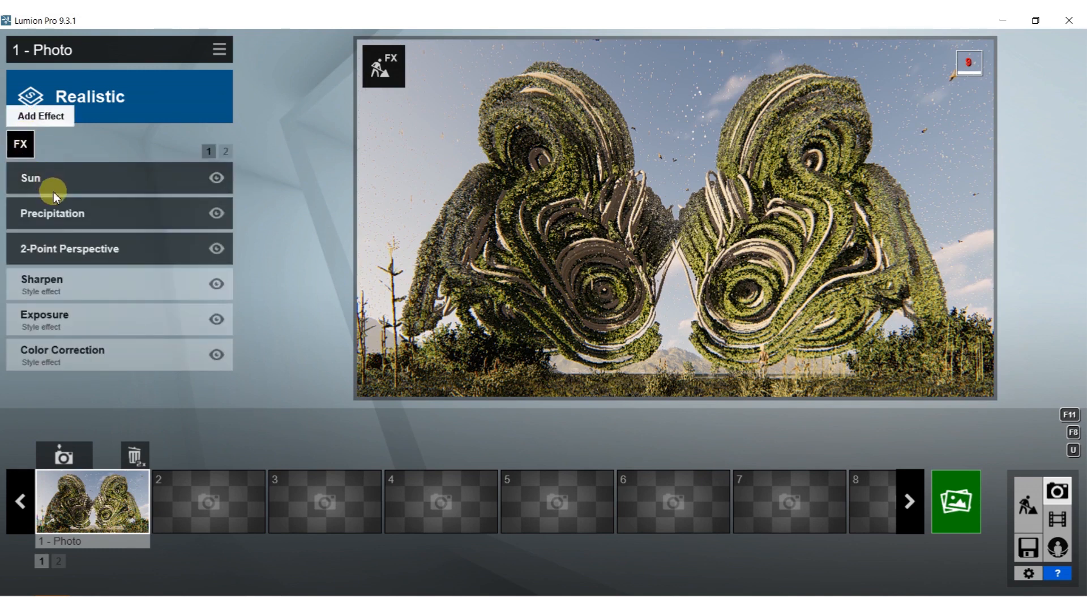
pyautogui.click(49, 215)
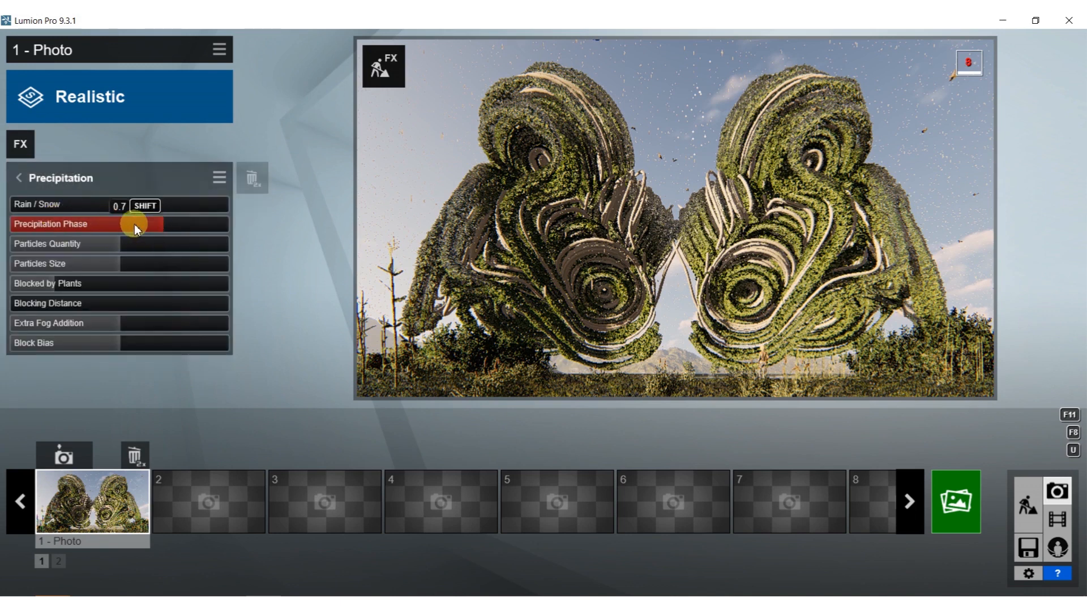
pyautogui.moveTo(107, 225); pyautogui.dragTo(141, 223)
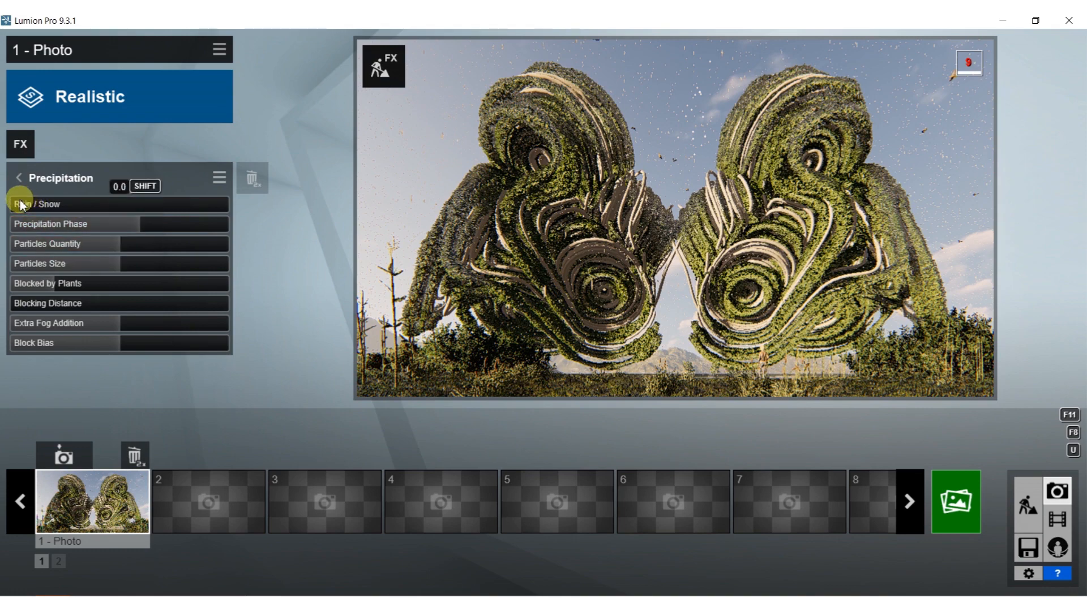
pyautogui.moveTo(60, 205); pyautogui.dragTo(104, 204)
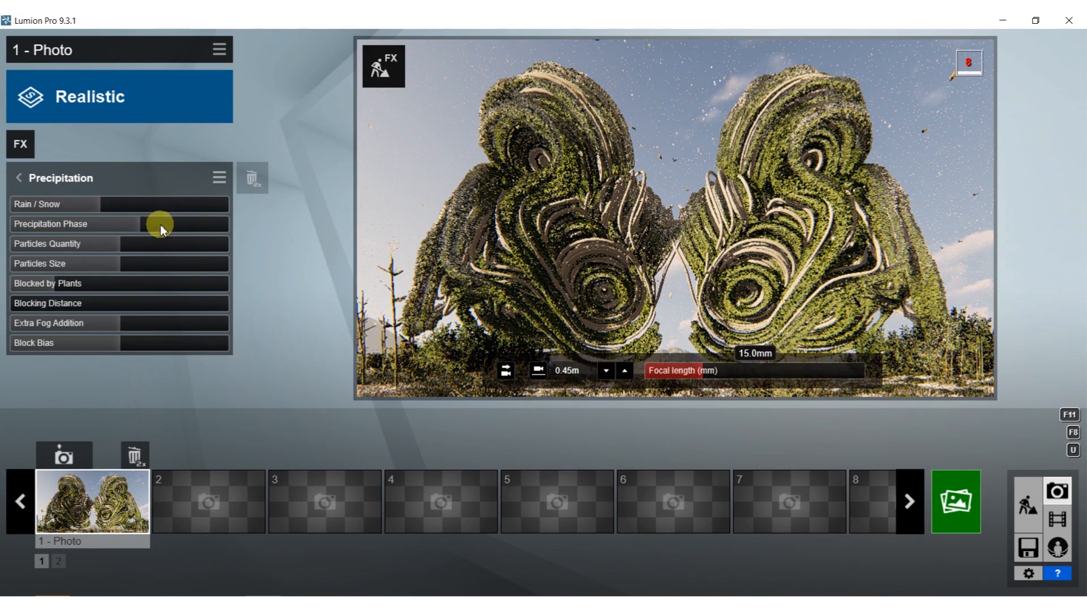
# Step: Render the current photo at Desktop resolution (1920x1080) and save it as JPG file 62 in the SPEED > BOOK folder
pyautogui.click(953, 500)
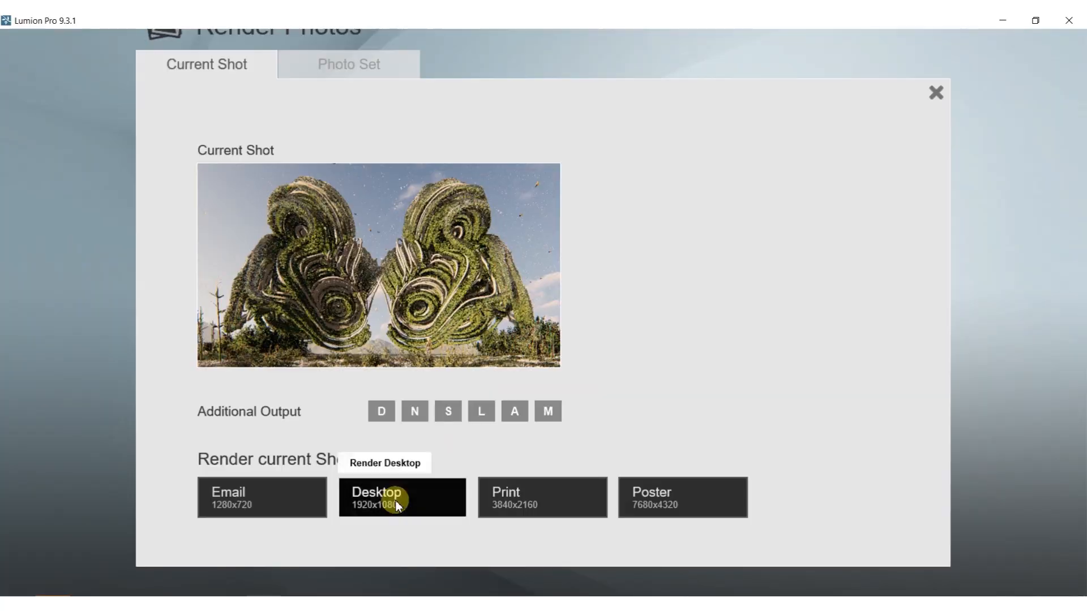
pyautogui.click(389, 497)
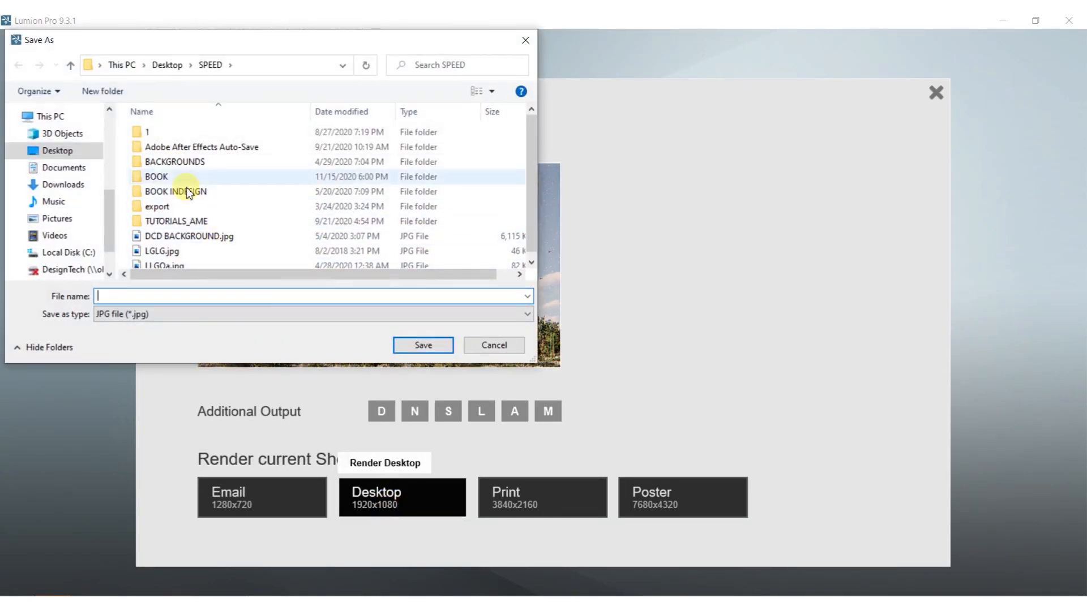
pyautogui.doubleClick(166, 175)
pyautogui.scroll(-17, 283, 210)
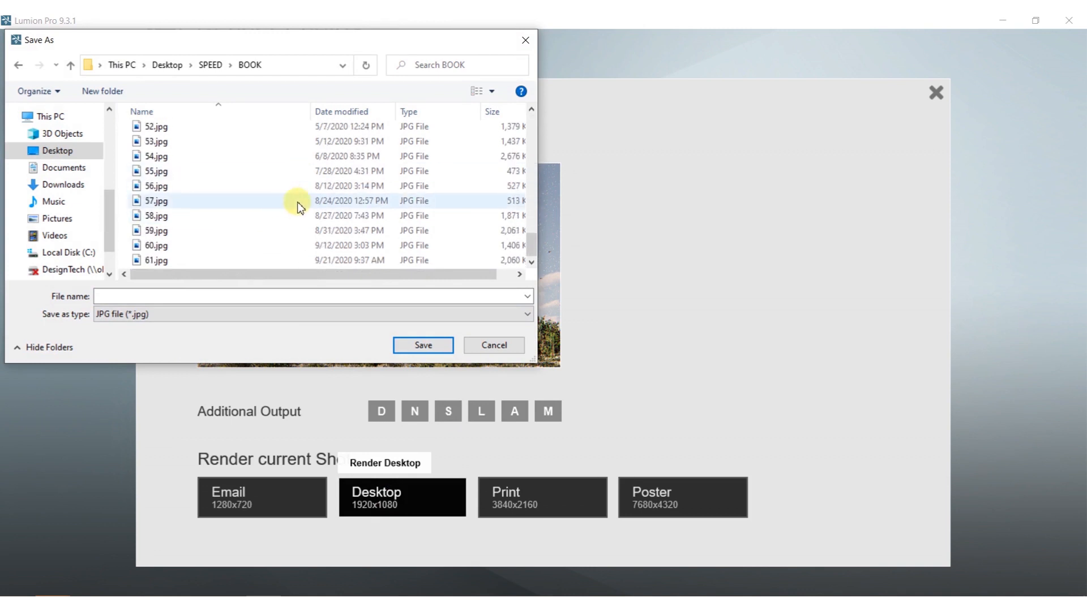
pyautogui.click(187, 294)
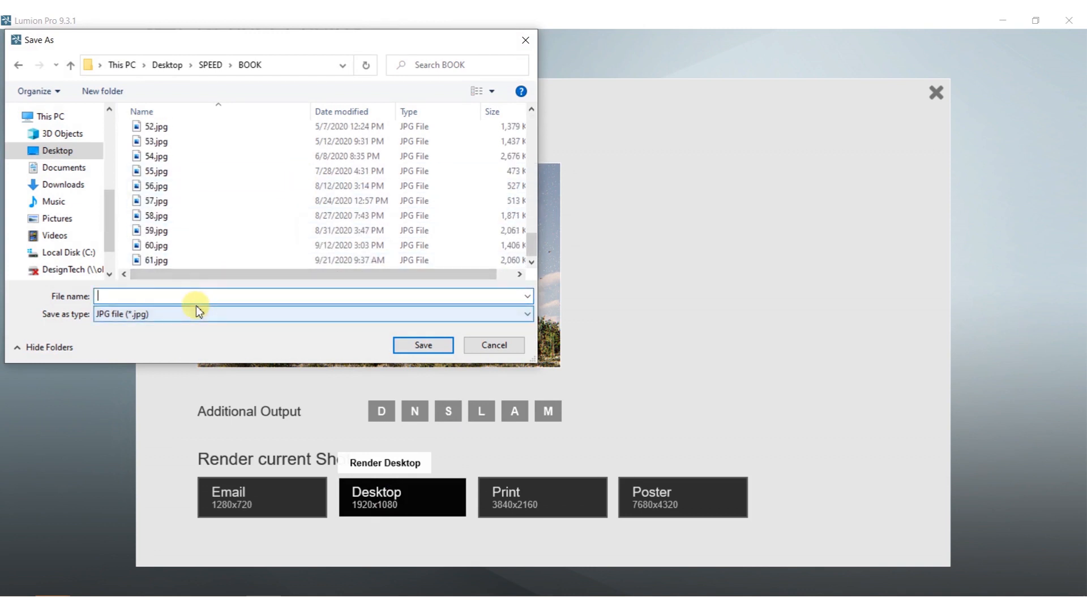
pyautogui.write('62')
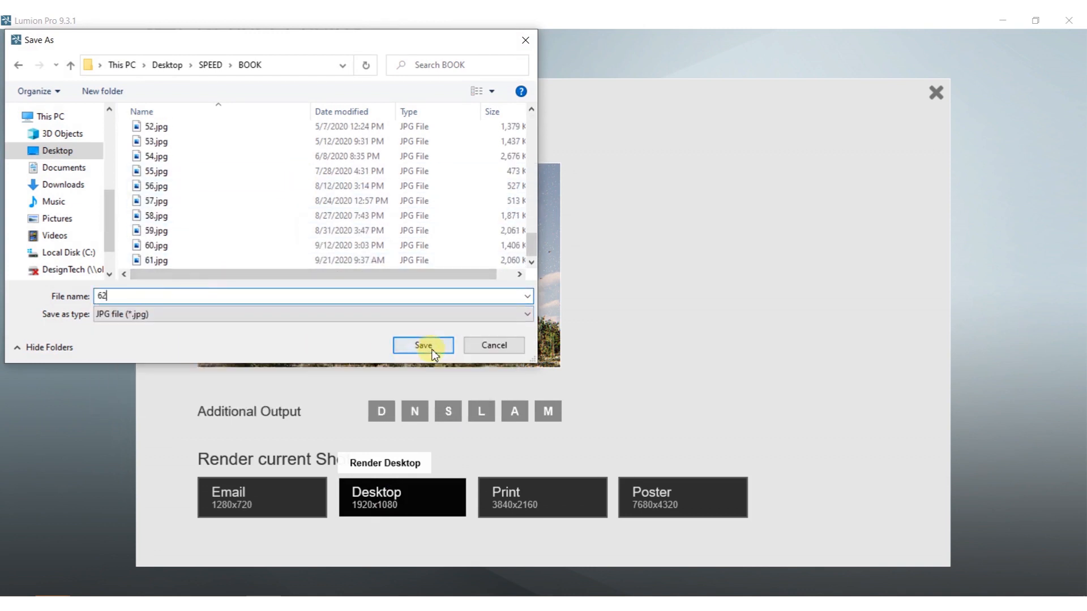
pyautogui.click(428, 346)
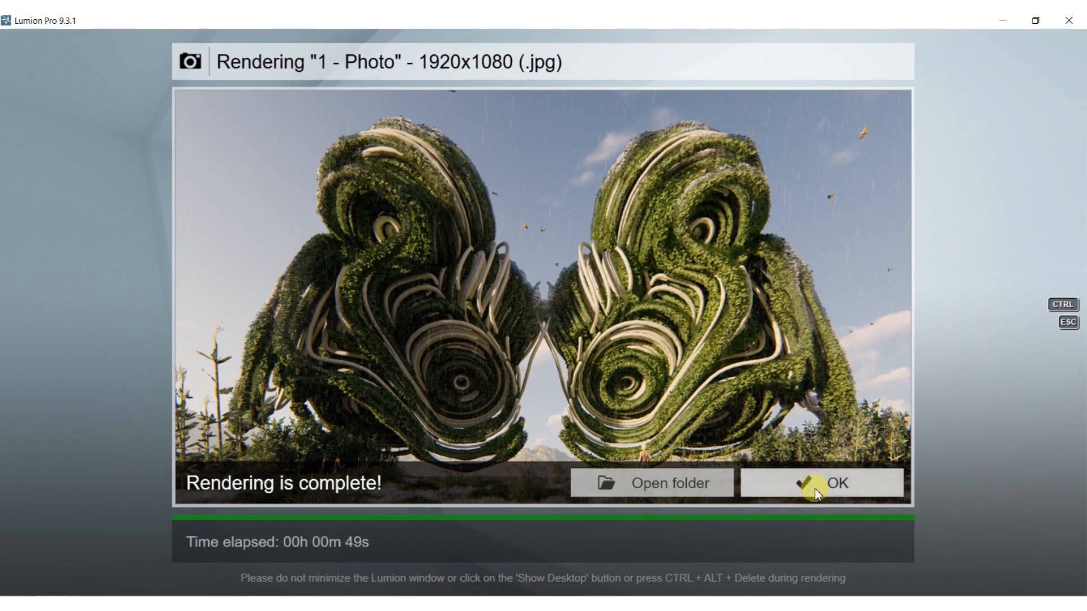
pyautogui.click(815, 488)
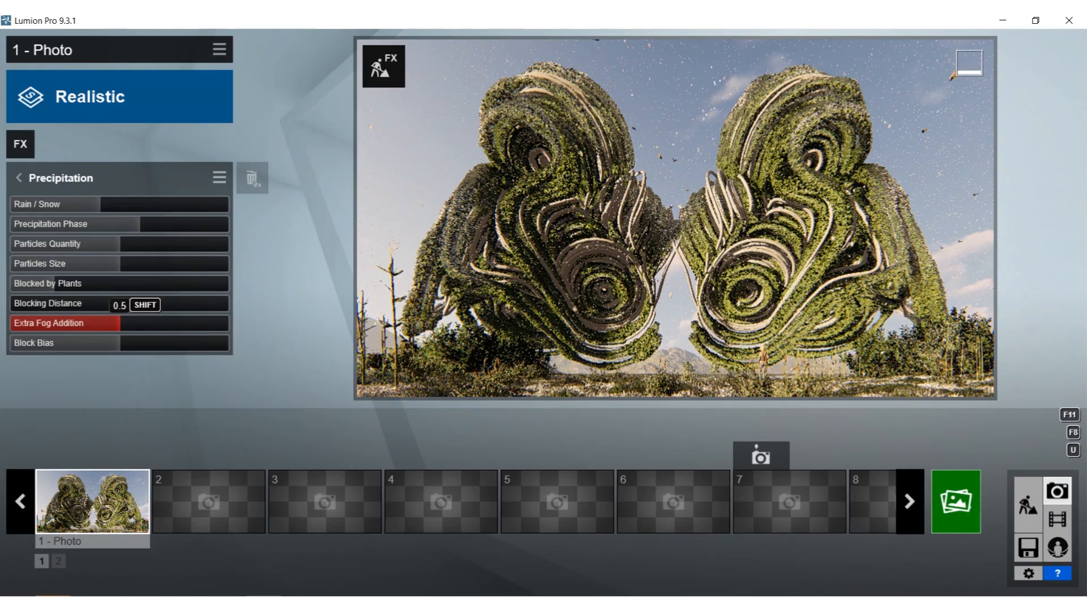
# Step: Set the Sun heading of the Sun effect to 0.1 and store the camera view in photo 1
pyautogui.click(20, 143)
pyautogui.click(118, 126)
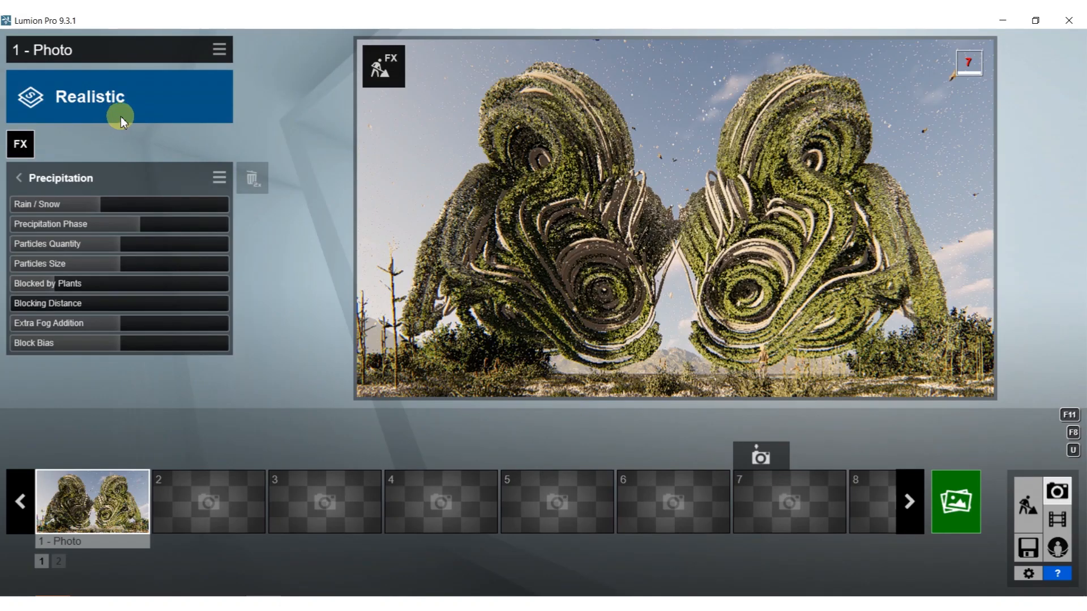
pyautogui.click(20, 178)
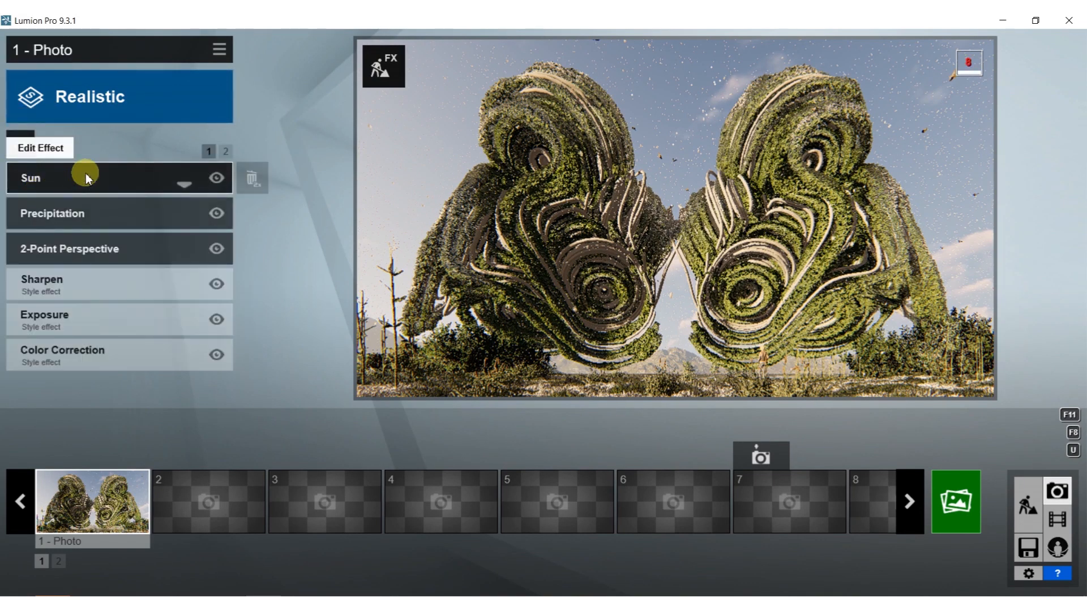
pyautogui.click(36, 179)
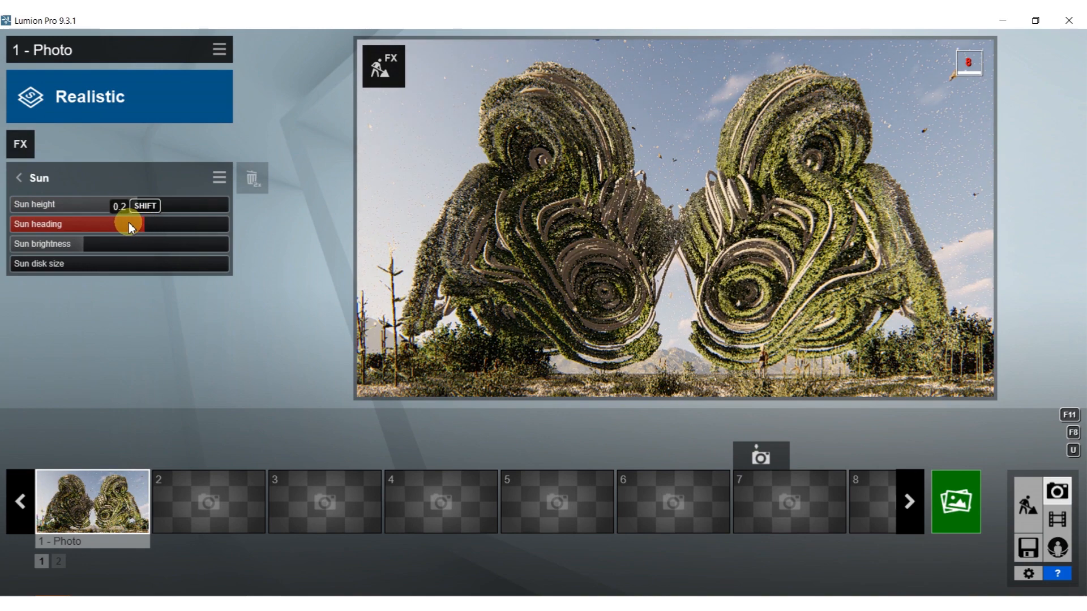
pyautogui.moveTo(131, 223); pyautogui.dragTo(130, 222)
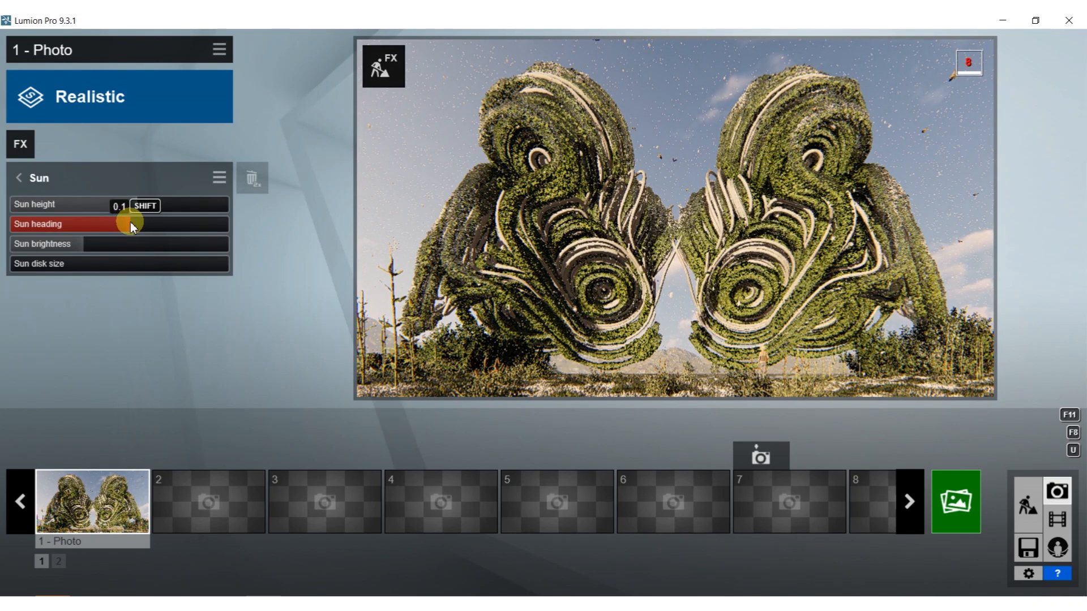
pyautogui.moveTo(73, 459)
pyautogui.click(56, 453)
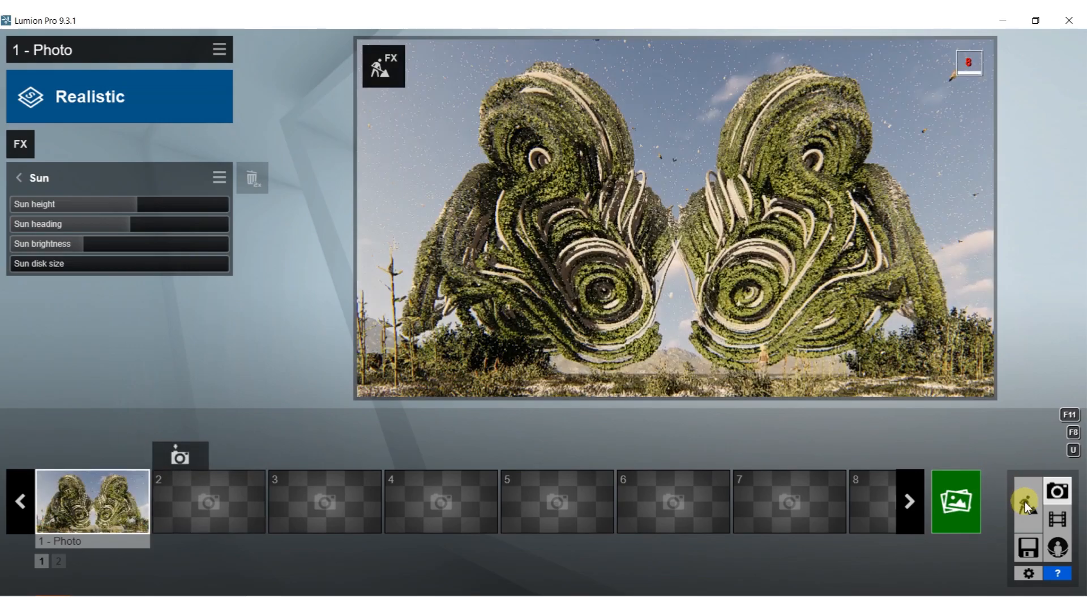
# Step: Return to build mode and replace the pavilion's leaf-covered GRASS material with Brown and White Fur from the nature materials
pyautogui.click(1026, 505)
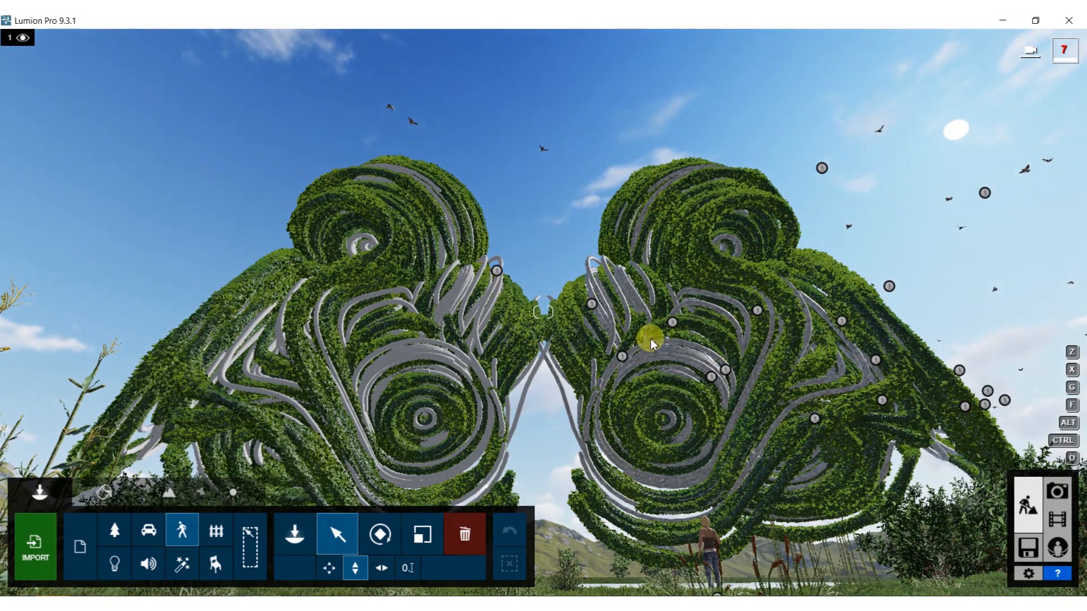
pyautogui.click(104, 493)
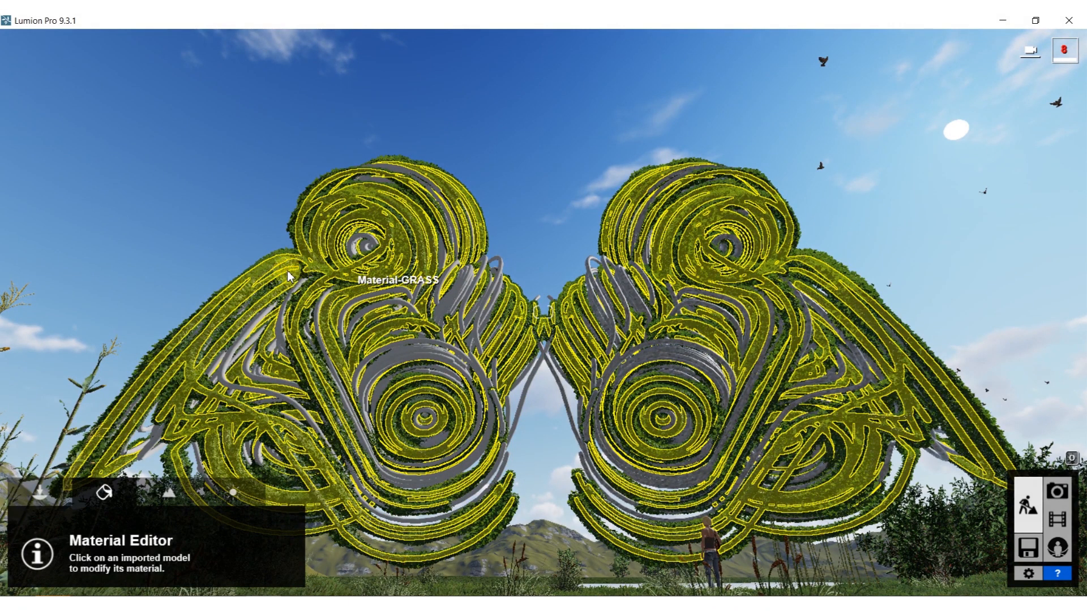
pyautogui.click(304, 304)
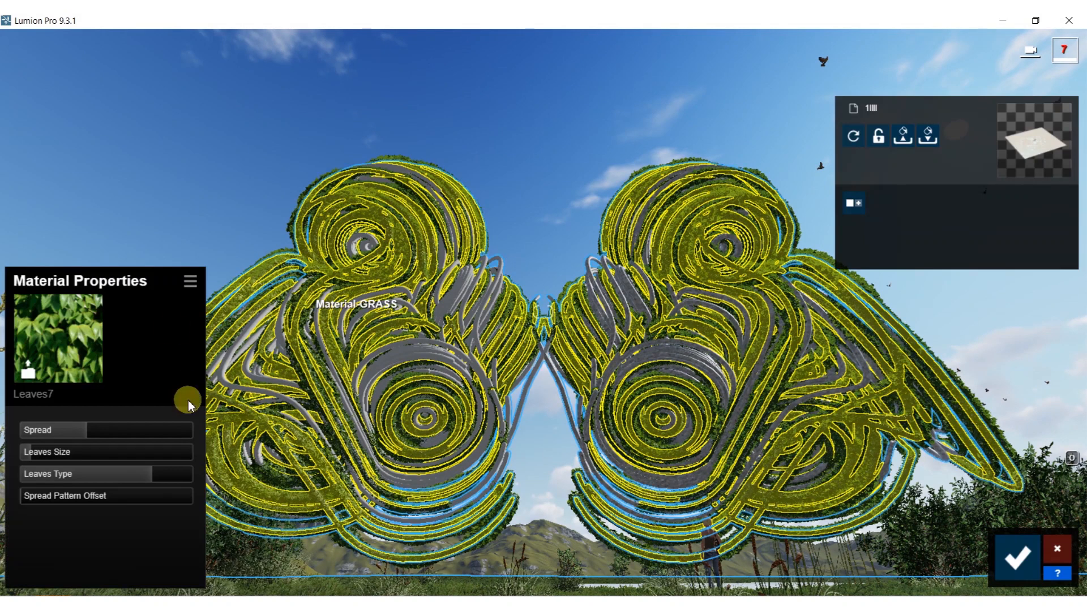
pyautogui.click(21, 372)
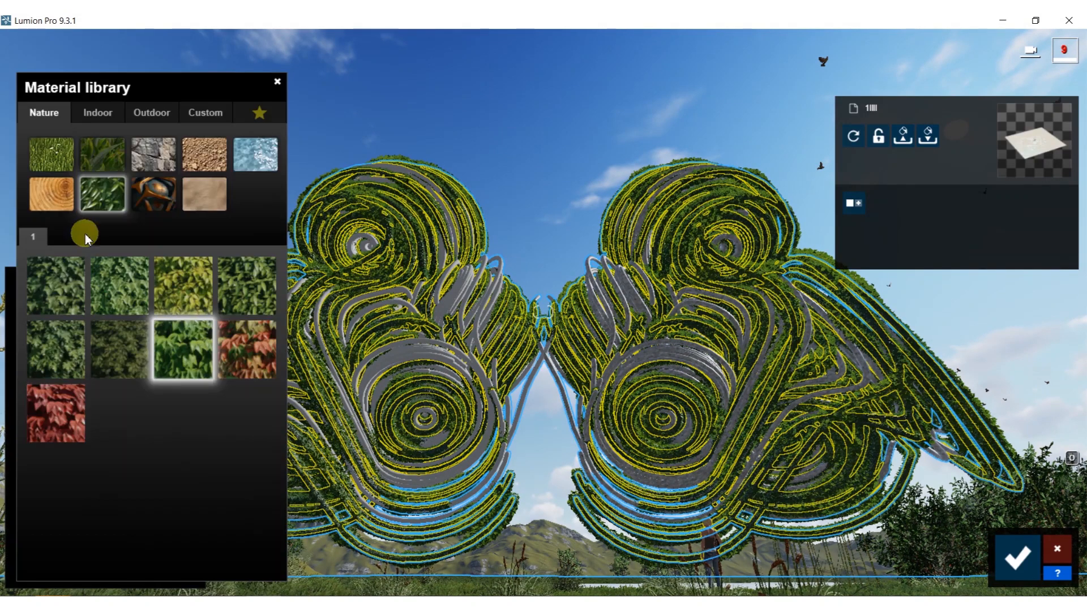
pyautogui.click(196, 192)
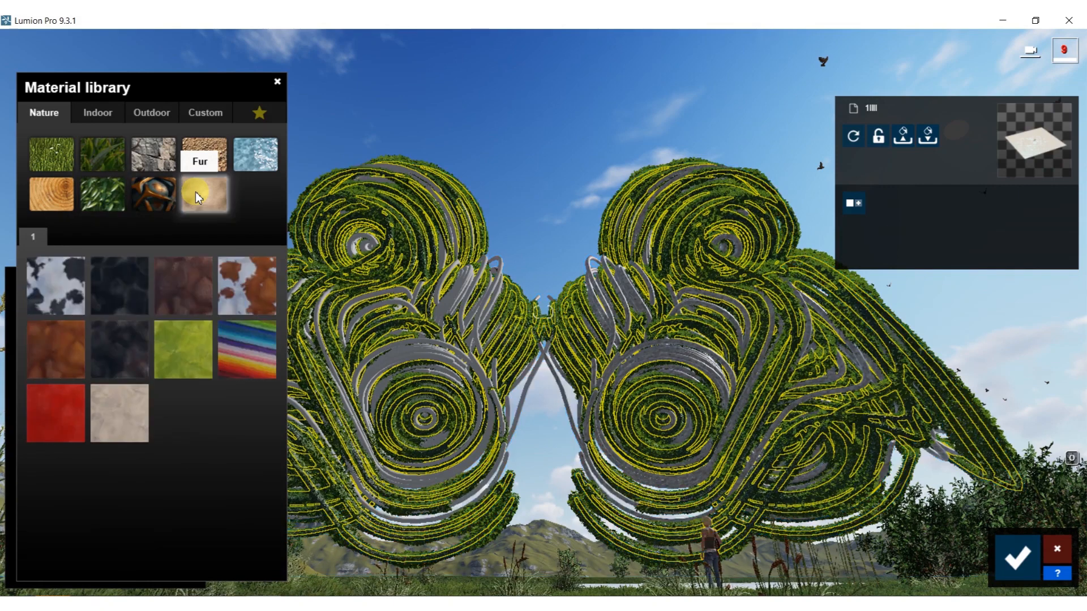
pyautogui.click(227, 286)
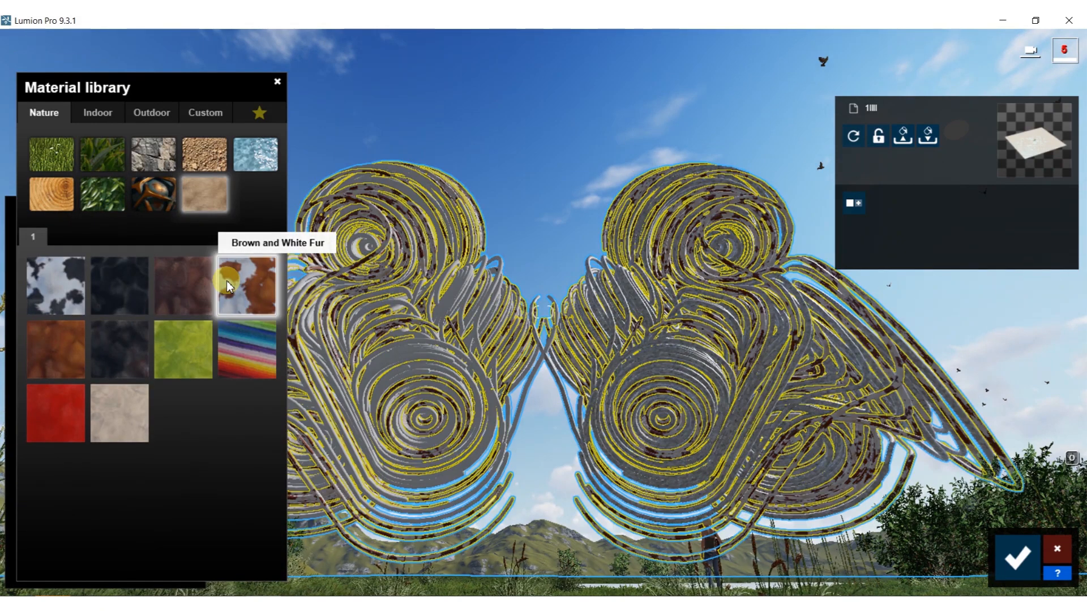
pyautogui.click(227, 287)
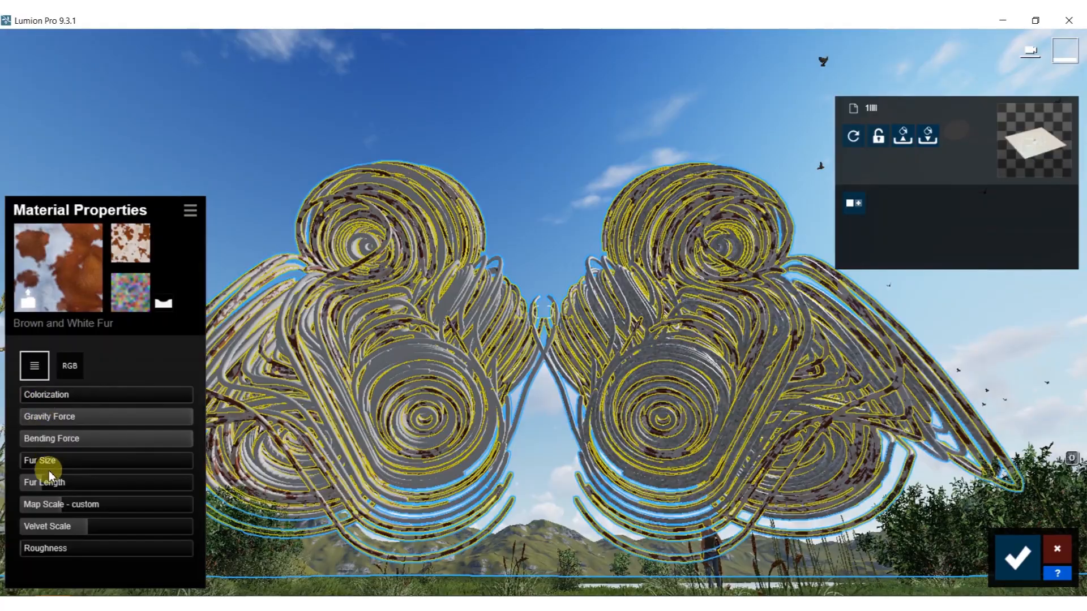
# Step: Set the fur's Map Scale to 1.0 and Fur Length to 0.3, raise Fur Size slightly, lower Gravity Force and Bending Force, and save the material
pyautogui.moveTo(50, 476)
pyautogui.mouseDown()
pyautogui.moveTo(32, 461)
pyautogui.moveTo(68, 455)
pyautogui.moveTo(48, 460)
pyautogui.mouseUp()
pyautogui.moveTo(61, 501); pyautogui.dragTo(232, 498)
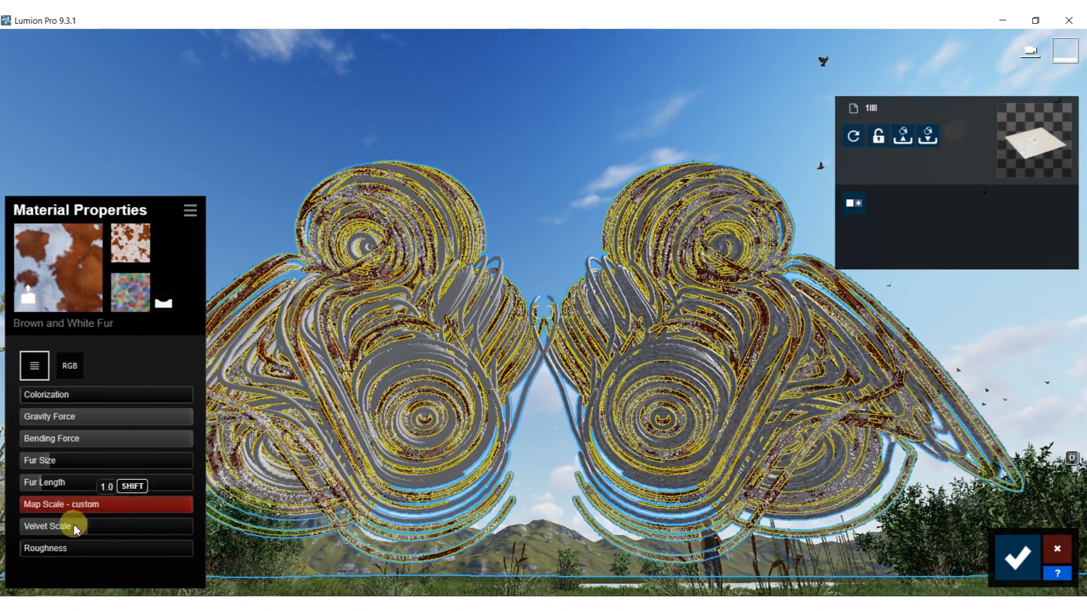
pyautogui.click(41, 482)
pyautogui.moveTo(41, 485); pyautogui.dragTo(76, 479)
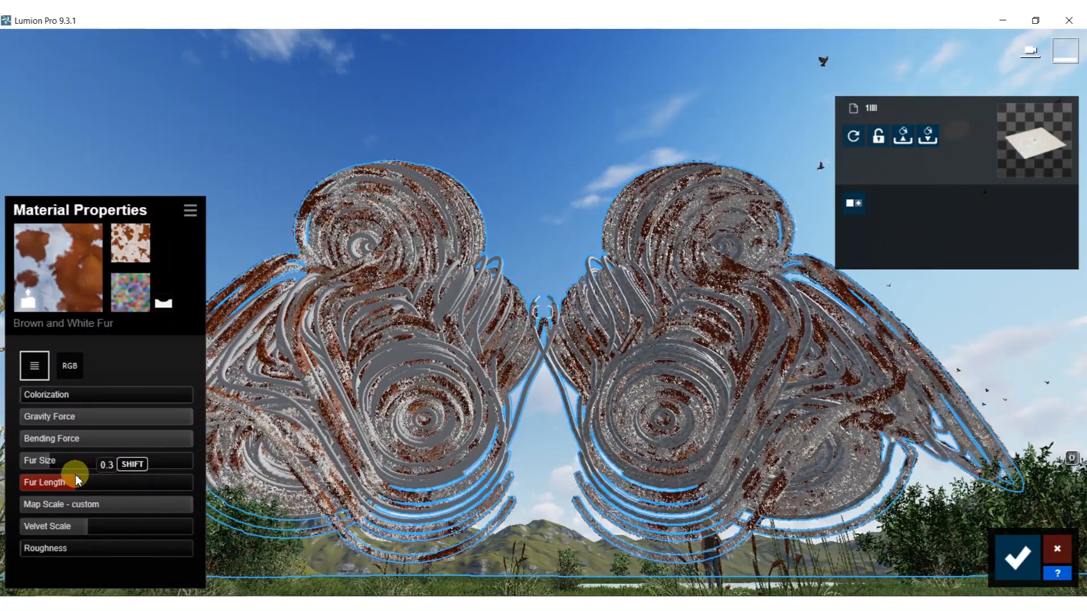
pyautogui.moveTo(142, 419); pyautogui.dragTo(32, 417)
pyautogui.moveTo(124, 444); pyautogui.dragTo(63, 443)
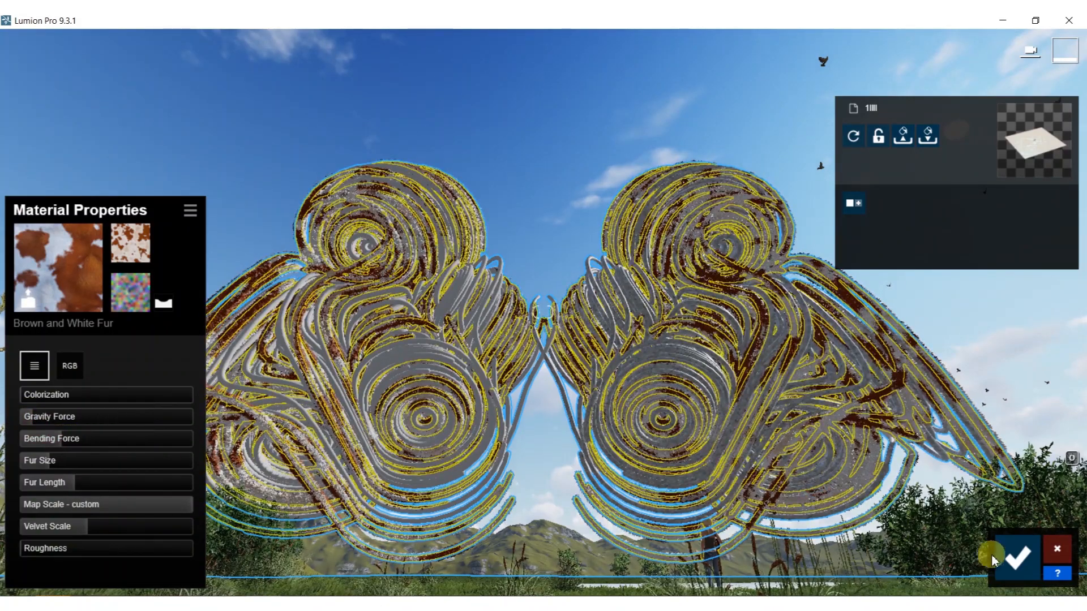
pyautogui.click(1018, 558)
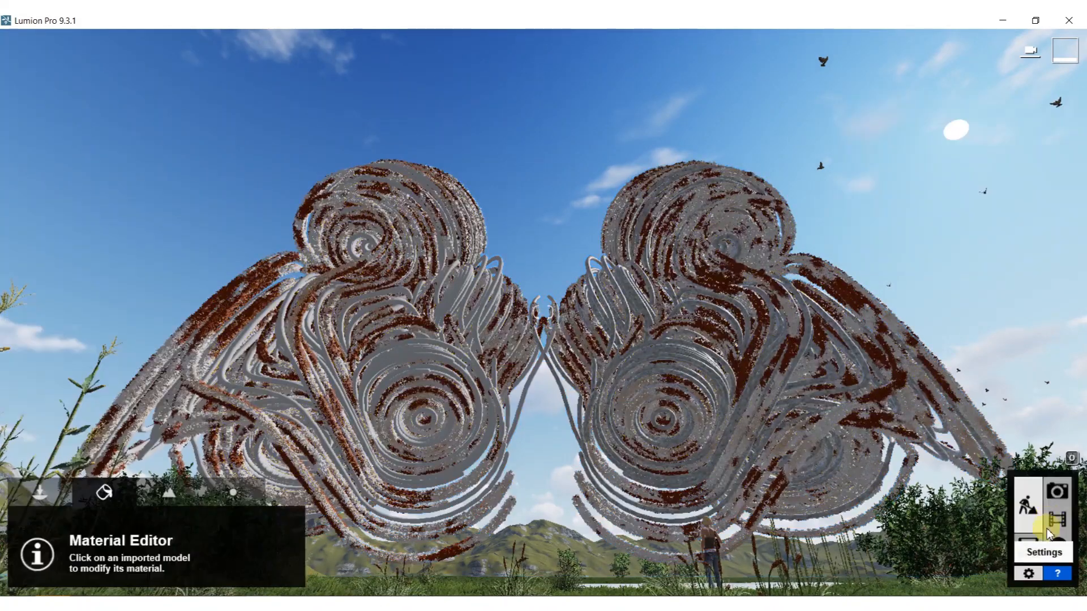
# Step: Start a Desktop 1920x1080 render of photo 1 saved as 62, and cancel it partway through
pyautogui.click(1057, 490)
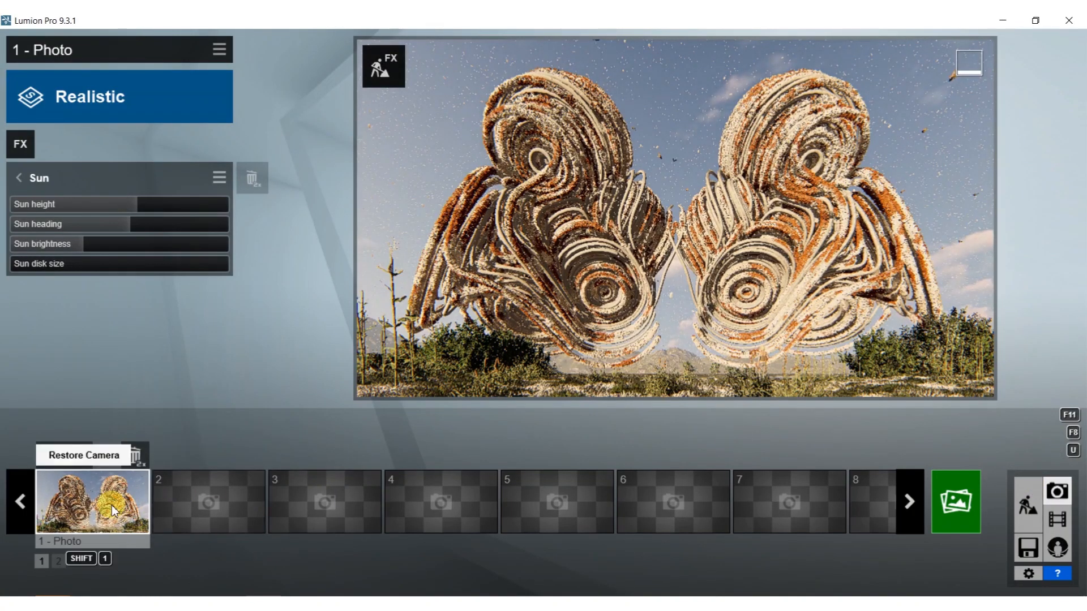
pyautogui.click(956, 507)
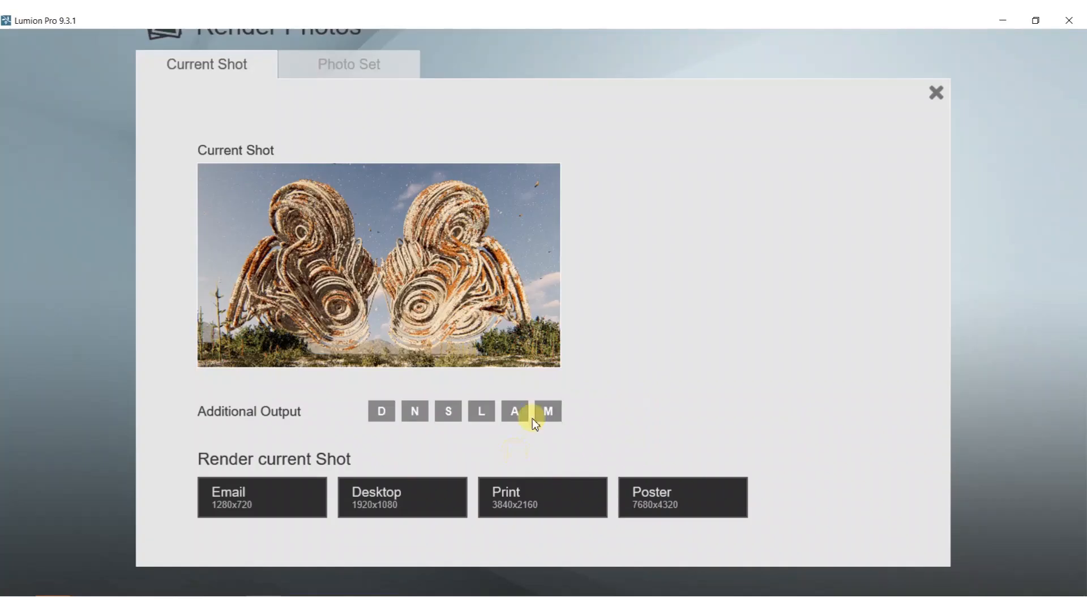
pyautogui.click(412, 484)
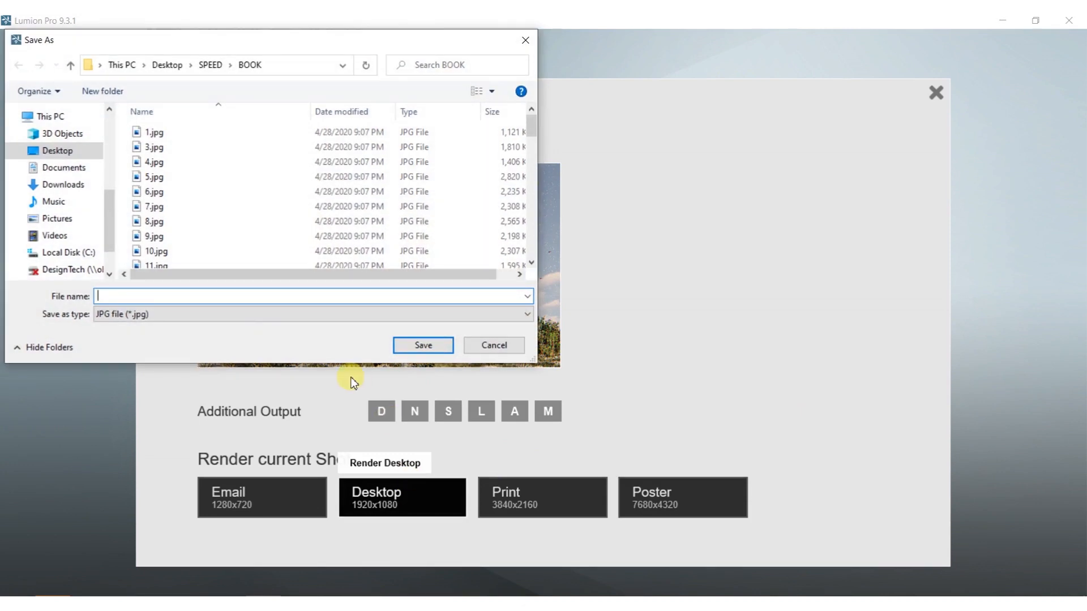
pyautogui.write('62')
pyautogui.click(422, 346)
pyautogui.click(563, 362)
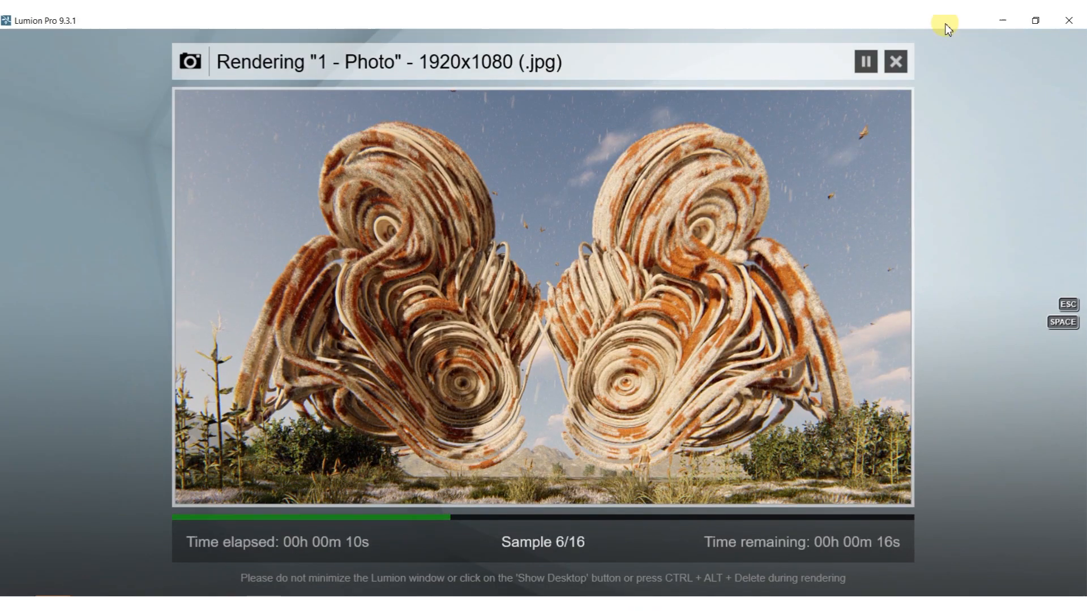
pyautogui.press('Escape')
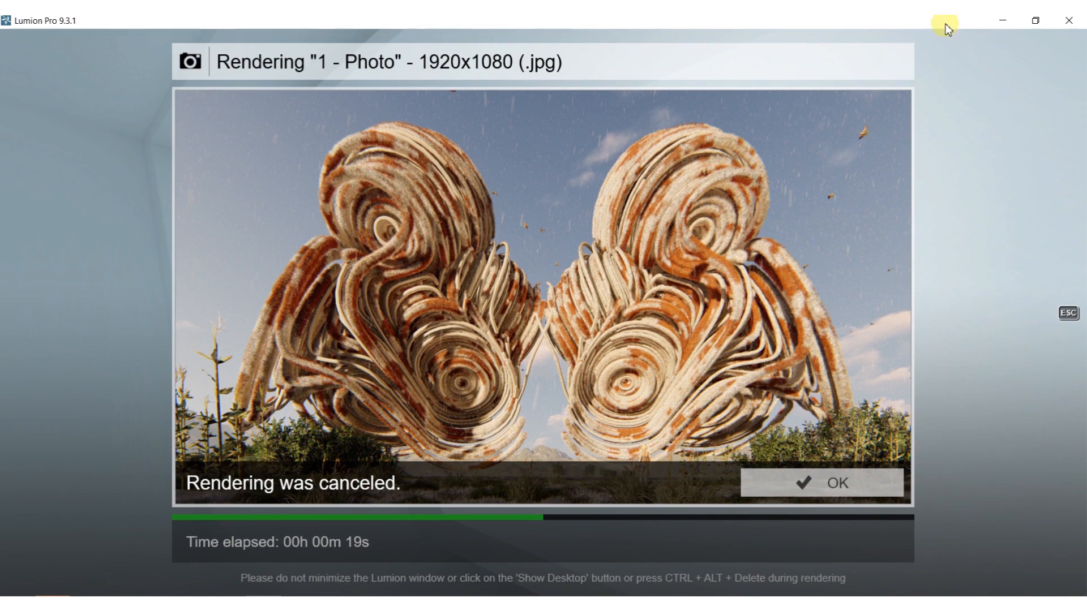
pyautogui.click(767, 480)
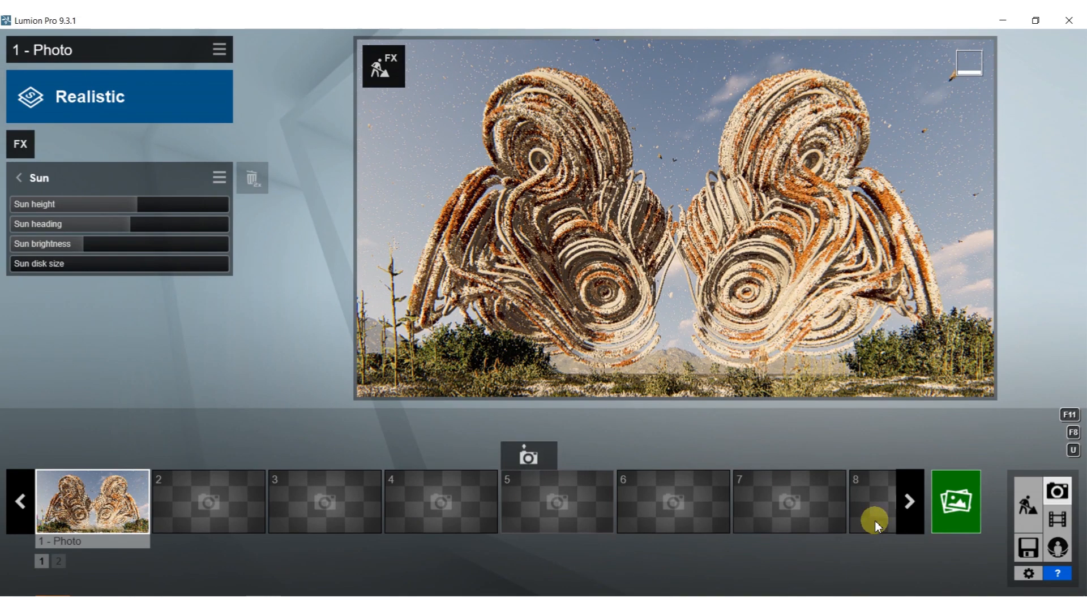
# Step: Return to build mode, try Black Velvet Fur on the pavilion's GRASS material, and assign Dark Grey Fur instead
pyautogui.click(1027, 505)
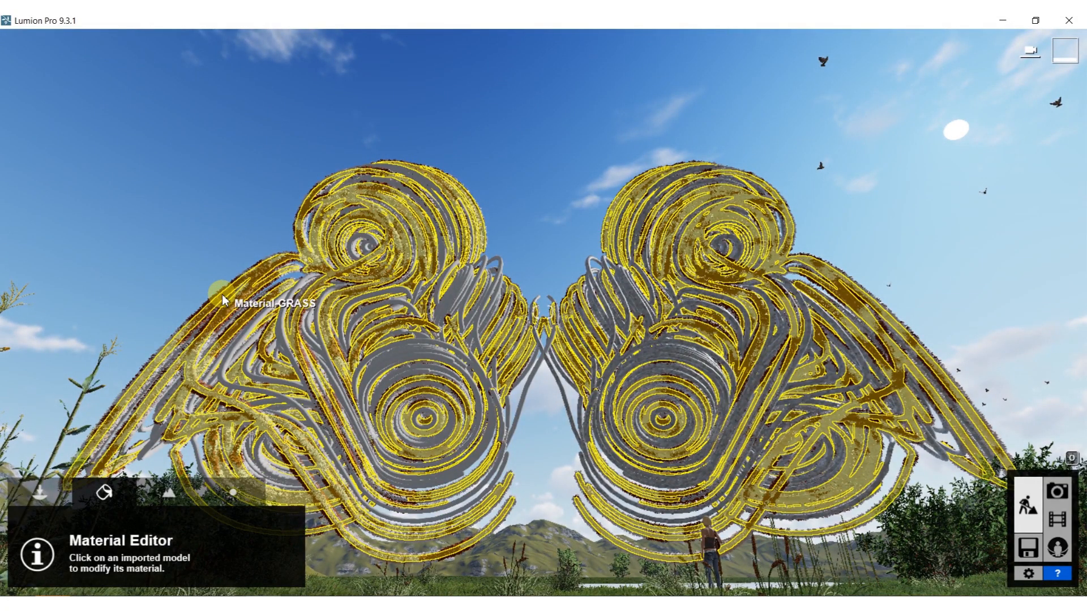
pyautogui.click(222, 294)
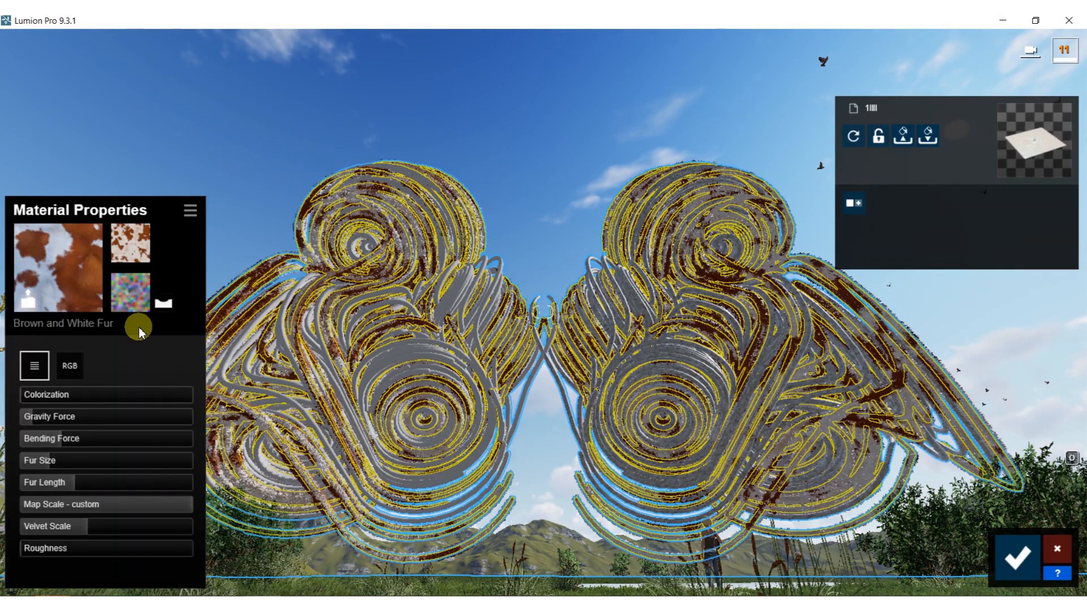
pyautogui.click(28, 297)
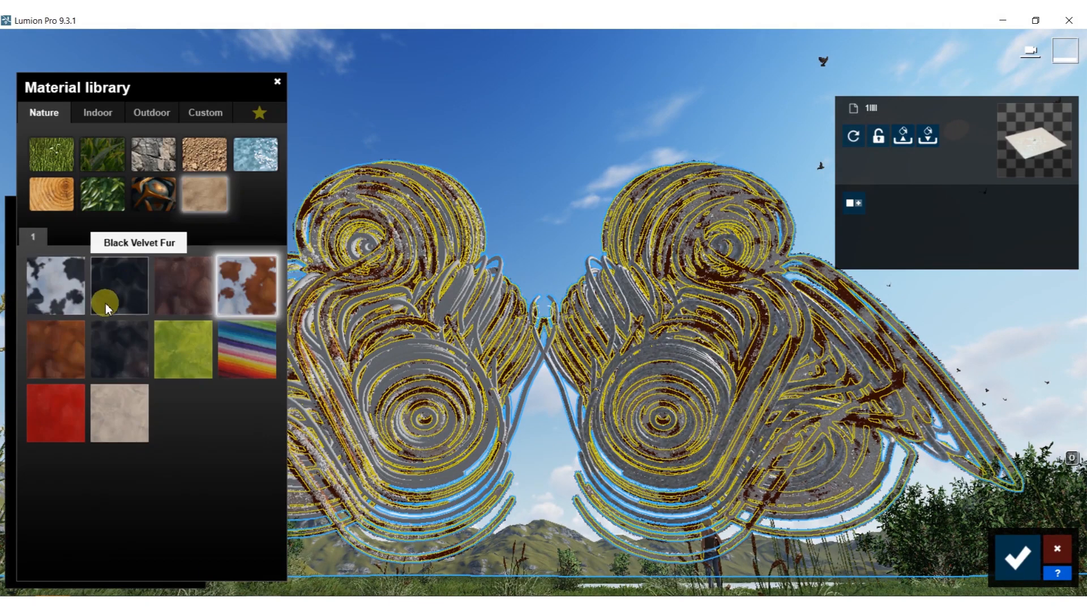
pyautogui.click(116, 286)
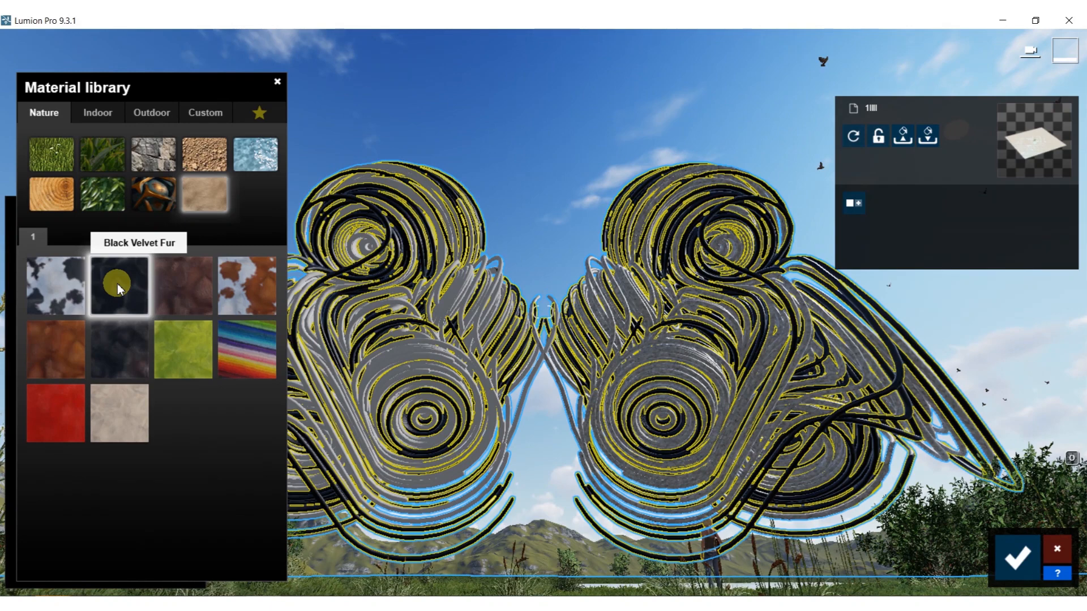
pyautogui.click(119, 345)
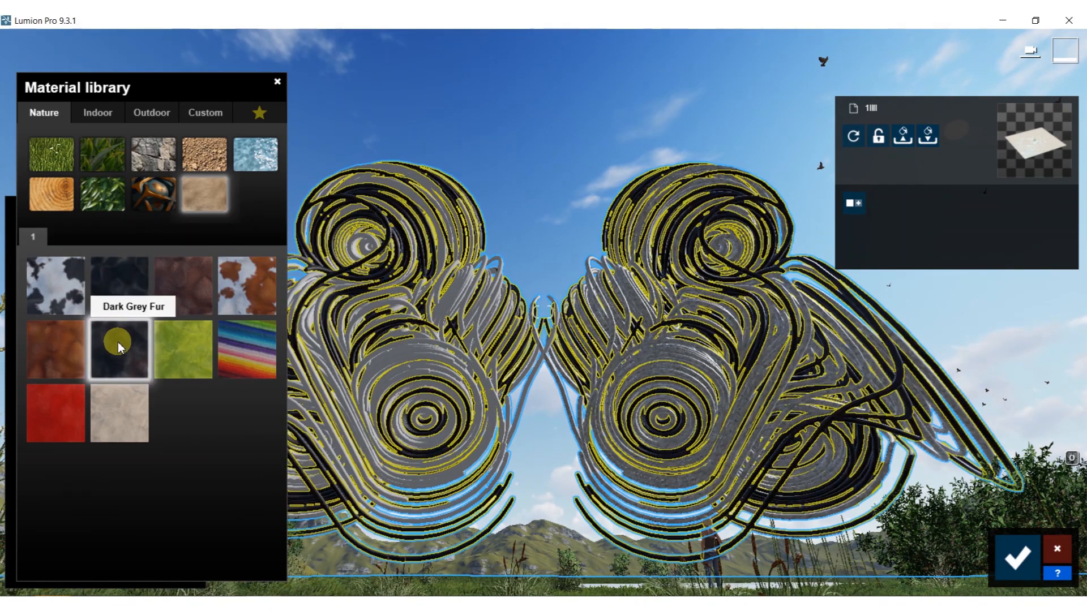
pyautogui.click(119, 345)
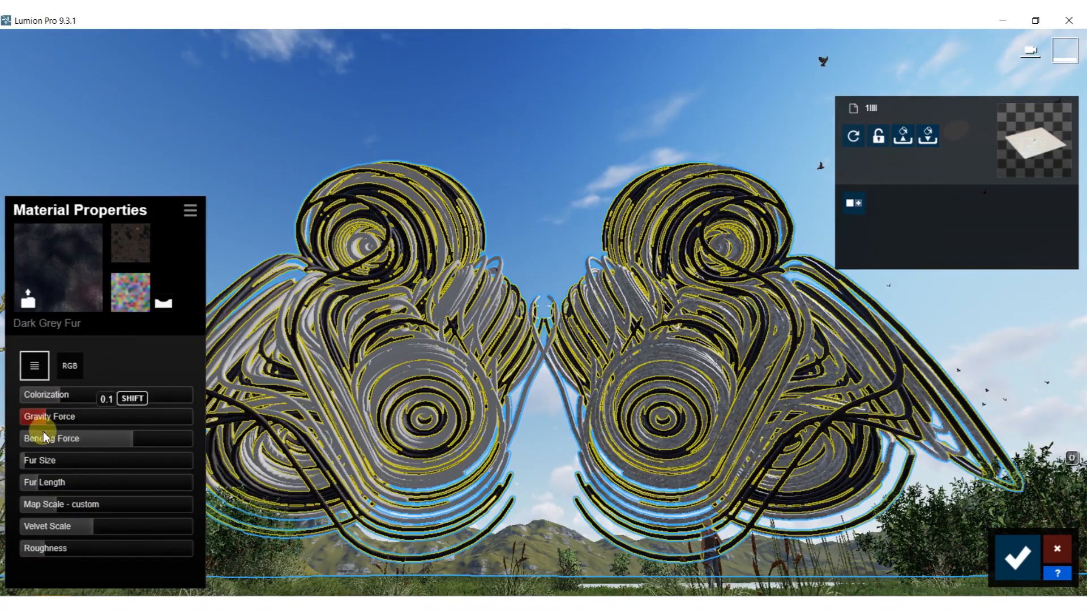
# Step: Lower Dark Grey Fur's Bending Force, raise Fur Size and Fur Length slightly, set Map Scale to maximum, and save the material
pyautogui.moveTo(27, 460); pyautogui.dragTo(53, 436)
pyautogui.moveTo(40, 484); pyautogui.dragTo(265, 514)
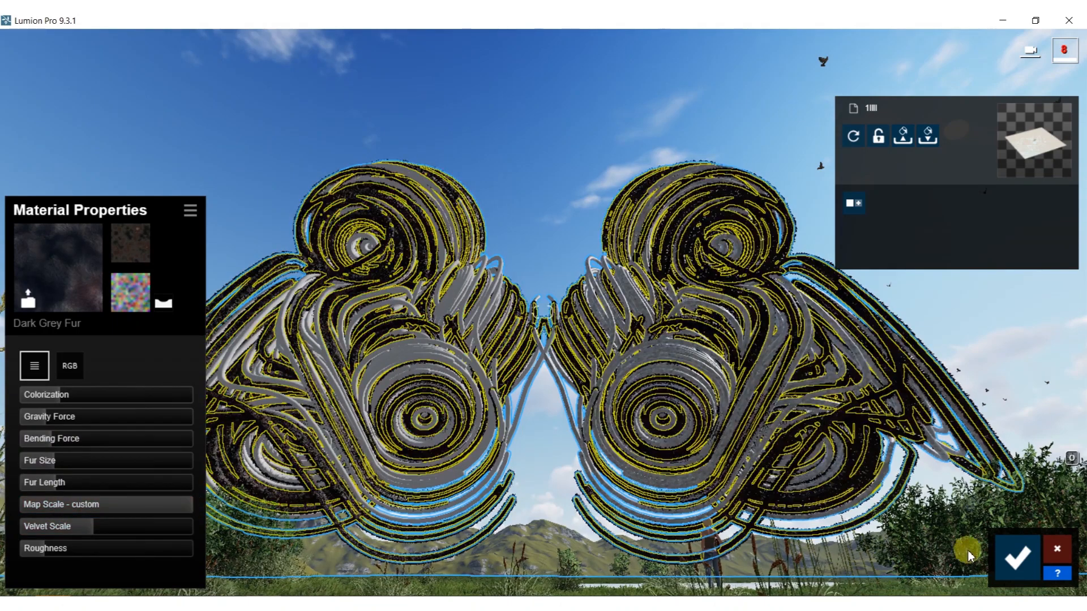
pyautogui.click(1013, 557)
# Step: In photo mode, set the sun heading to 0.1425, start a Desktop 1920x1080 render of photo 1 saved over 62, and cancel it partway
pyautogui.click(1056, 492)
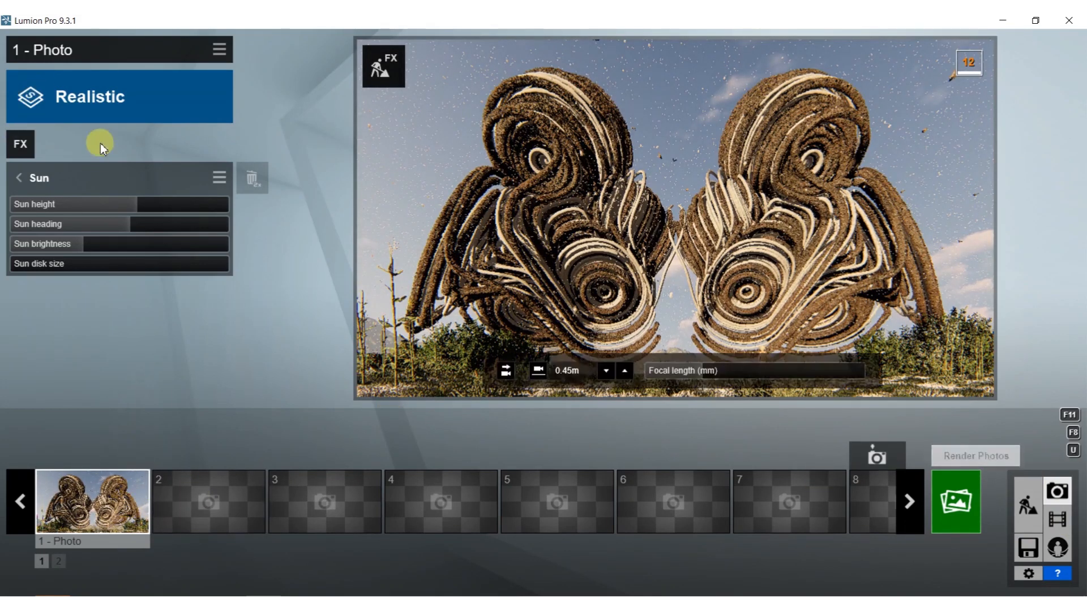
pyautogui.moveTo(125, 232); pyautogui.dragTo(189, 228)
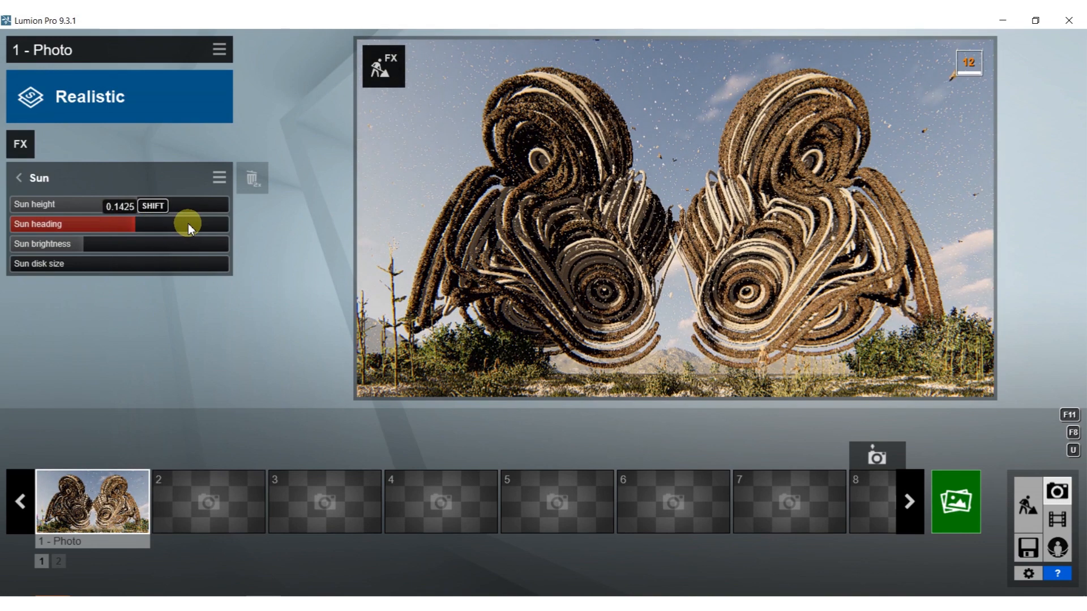
pyautogui.click(959, 495)
pyautogui.click(422, 512)
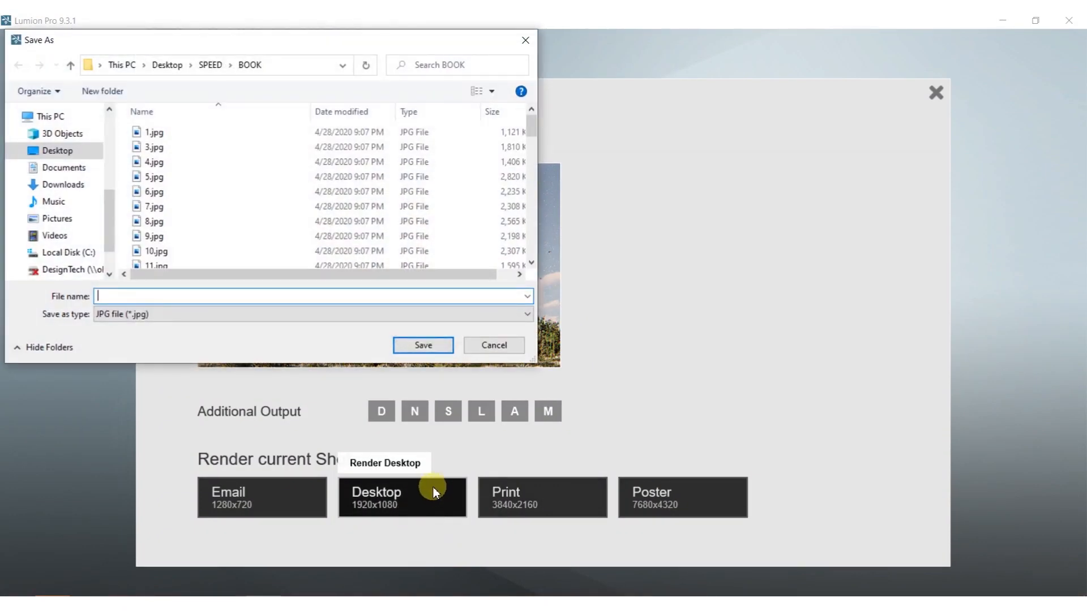
pyautogui.write('62')
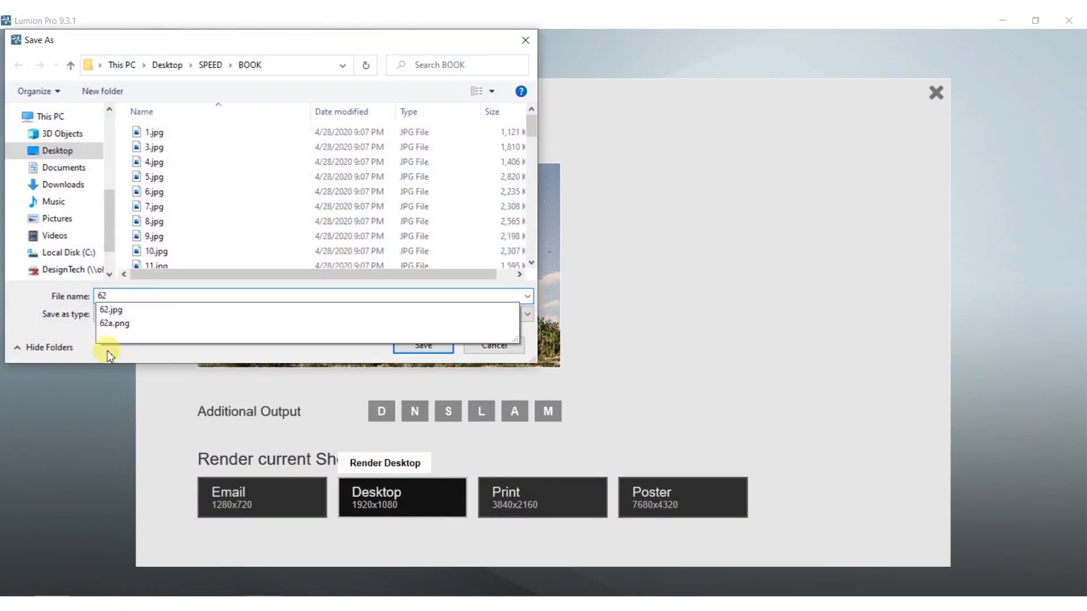
pyautogui.click(423, 346)
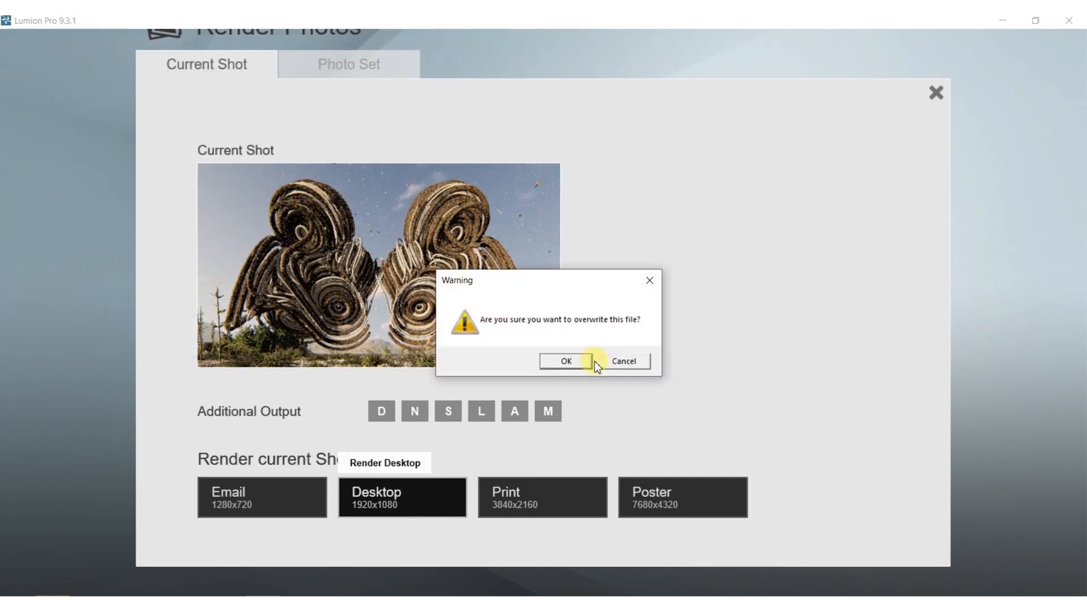
pyautogui.click(584, 362)
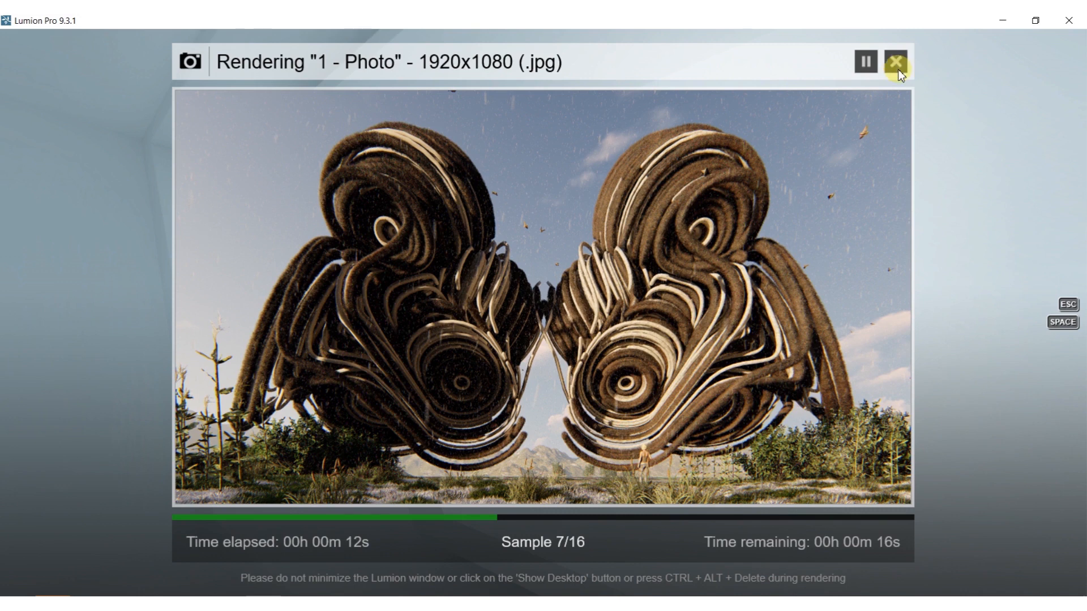
pyautogui.click(897, 68)
# Step: Return to build mode and replace the pavilion's Dark Grey Fur with Brown Fur, trying the red fur and Warm White Fur as well
pyautogui.click(837, 490)
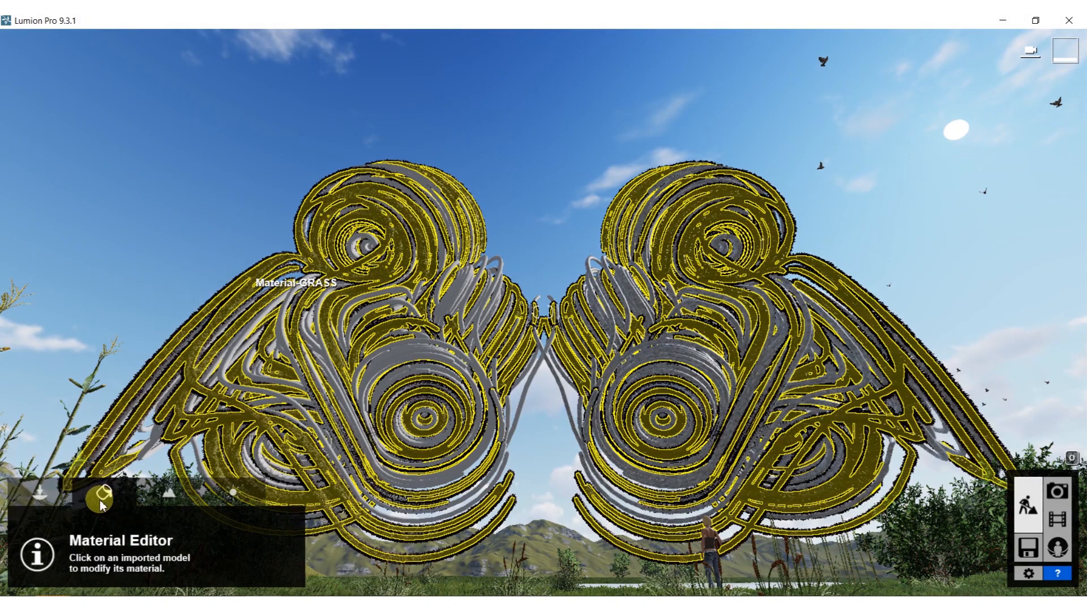
pyautogui.click(107, 405)
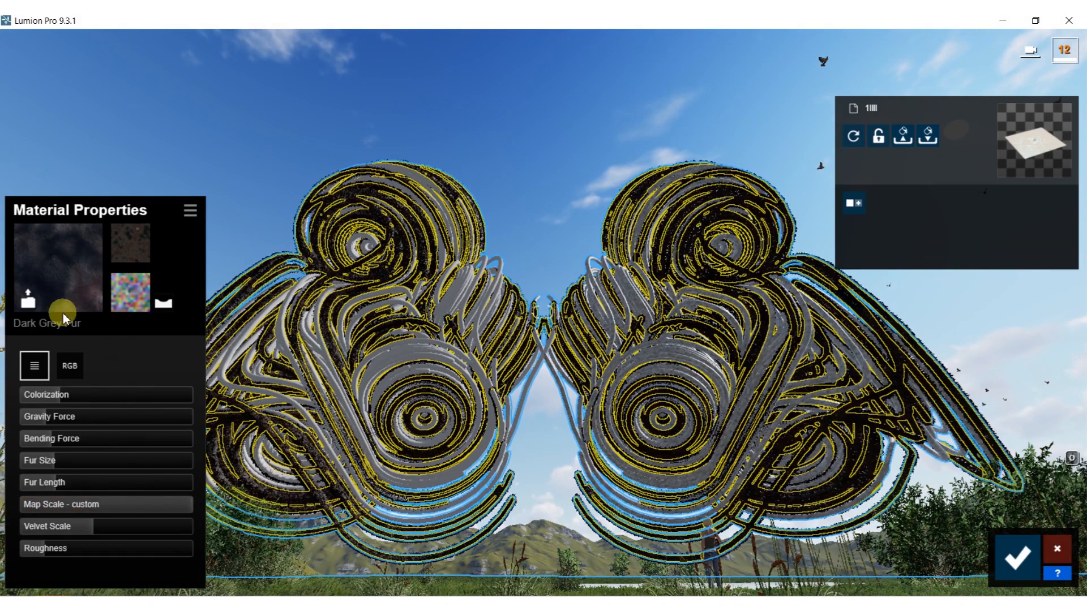
pyautogui.click(37, 306)
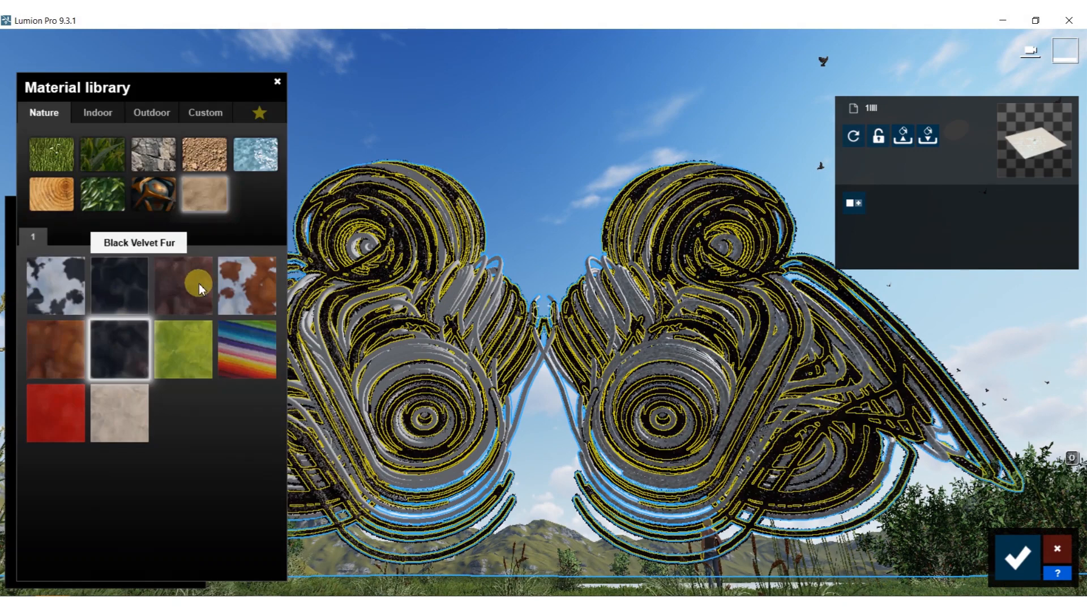
pyautogui.click(56, 357)
pyautogui.click(57, 419)
pyautogui.click(54, 349)
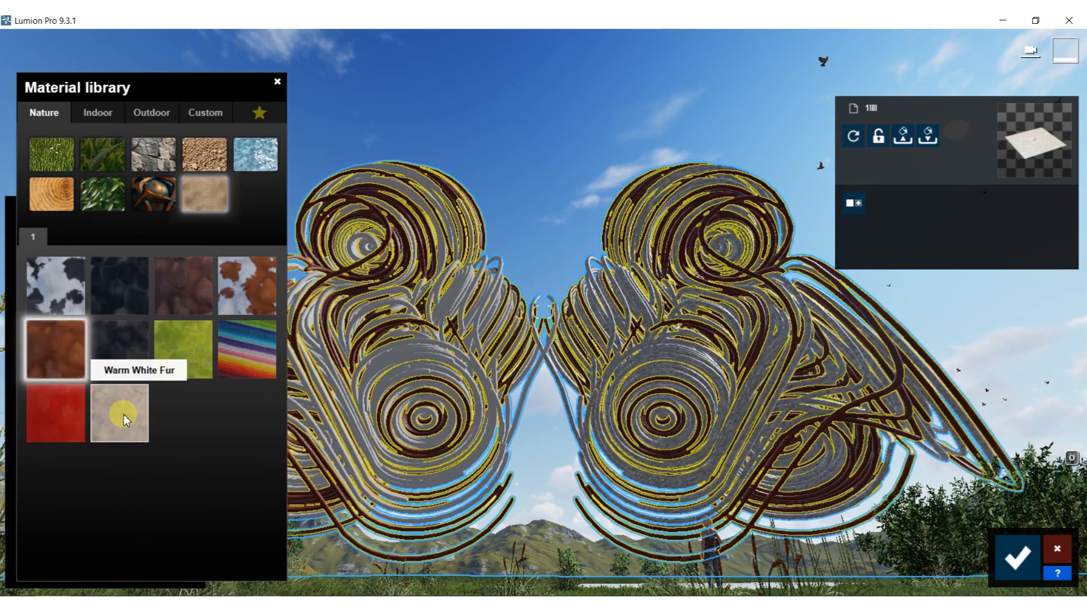
pyautogui.click(124, 415)
pyautogui.click(65, 354)
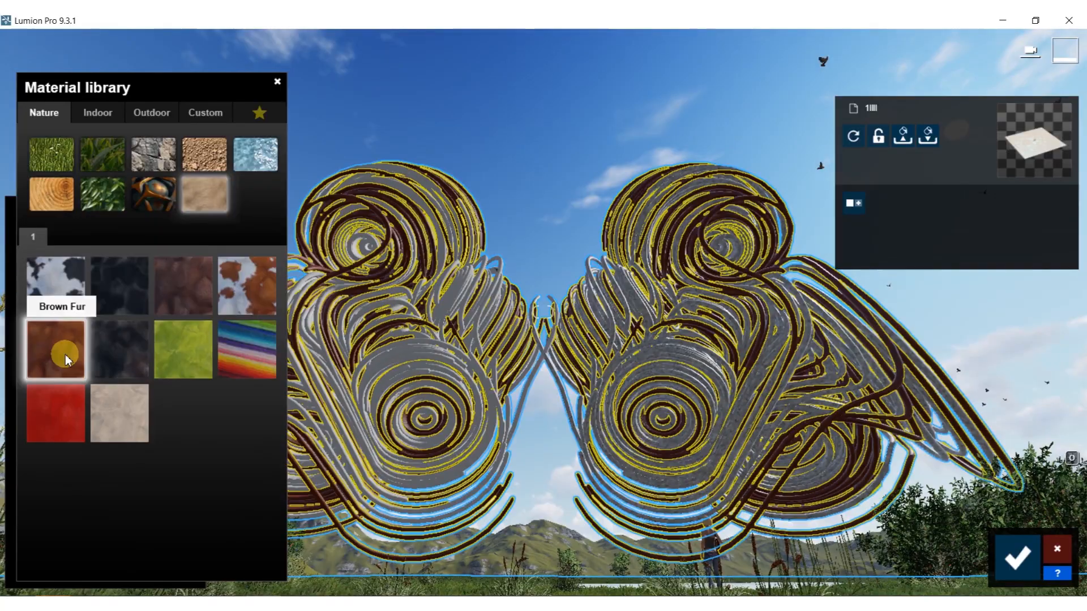
pyautogui.click(66, 354)
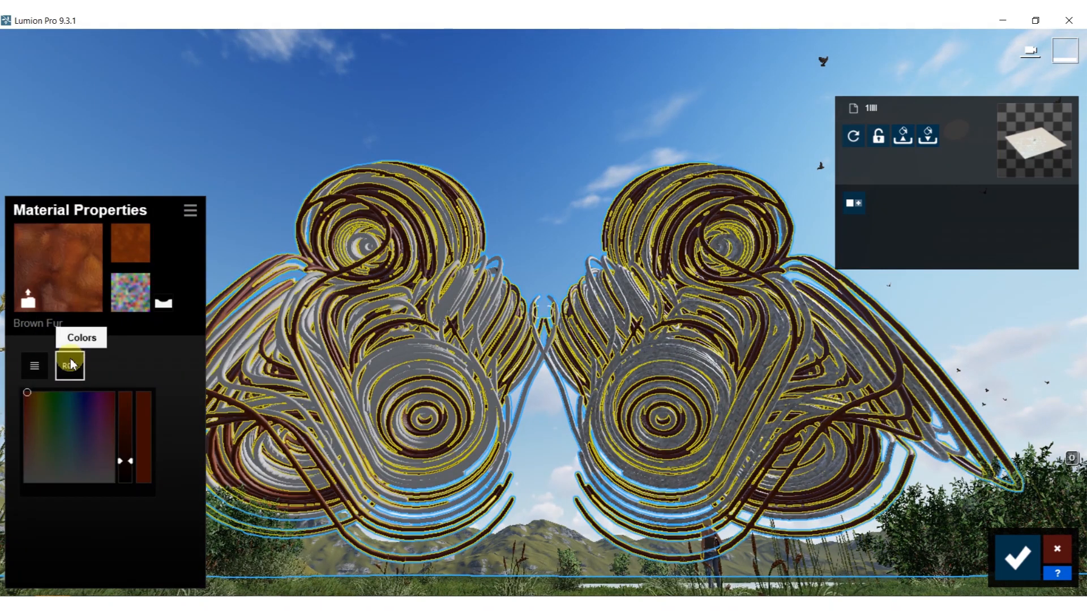
# Step: Set Brown Fur's Fur Size to 0.3, Gravity Force to minimum, Fur Length to 0.2 and Map Scale to maximum, and save the material
pyautogui.click(34, 366)
pyautogui.moveTo(41, 459); pyautogui.dragTo(72, 460)
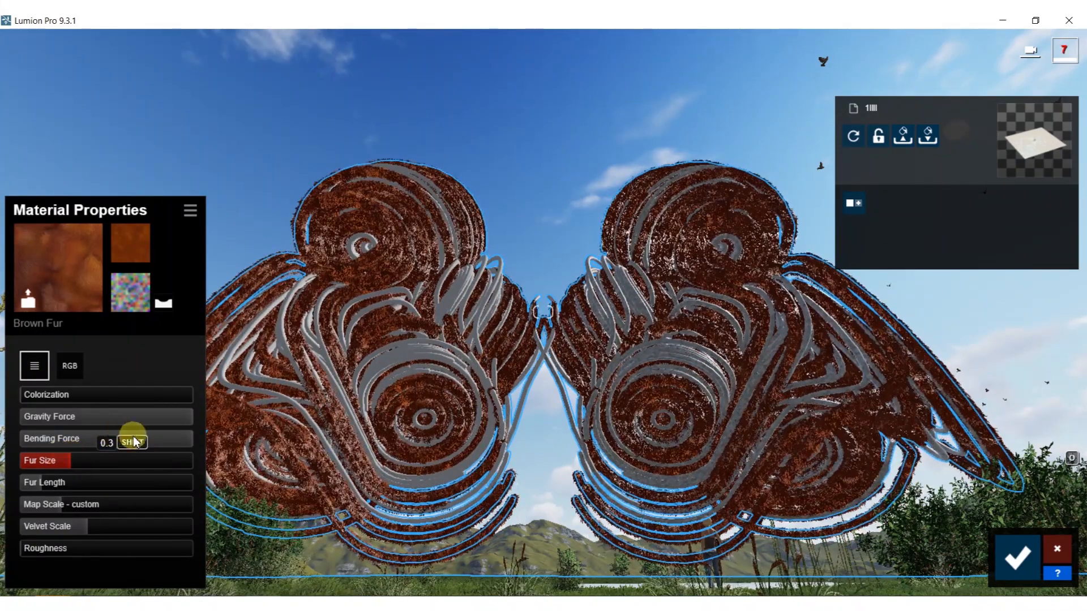
pyautogui.moveTo(172, 415); pyautogui.dragTo(2, 404)
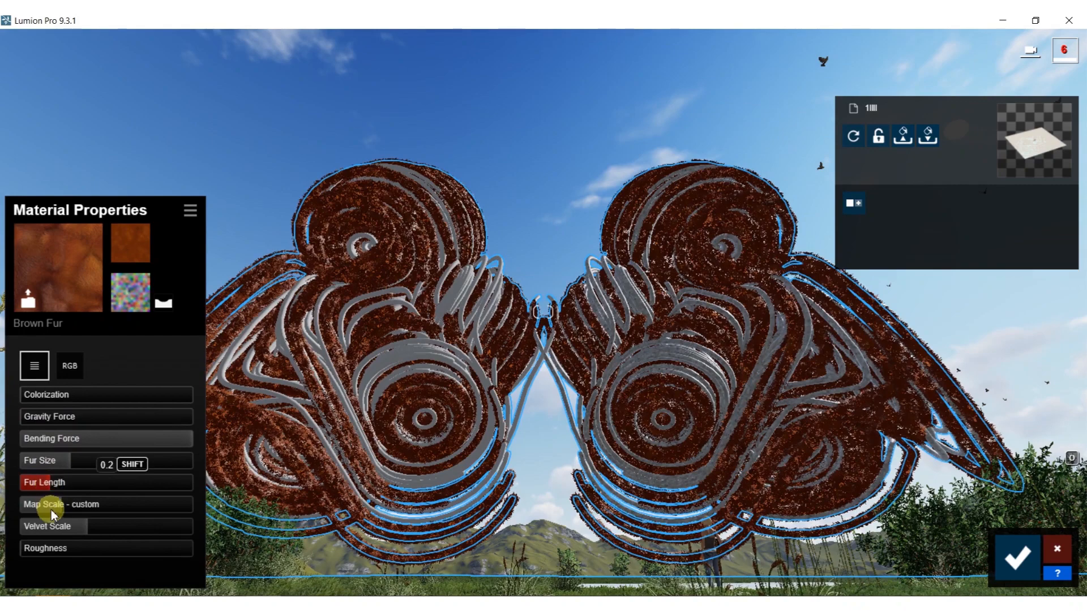
pyautogui.moveTo(144, 511); pyautogui.dragTo(266, 501)
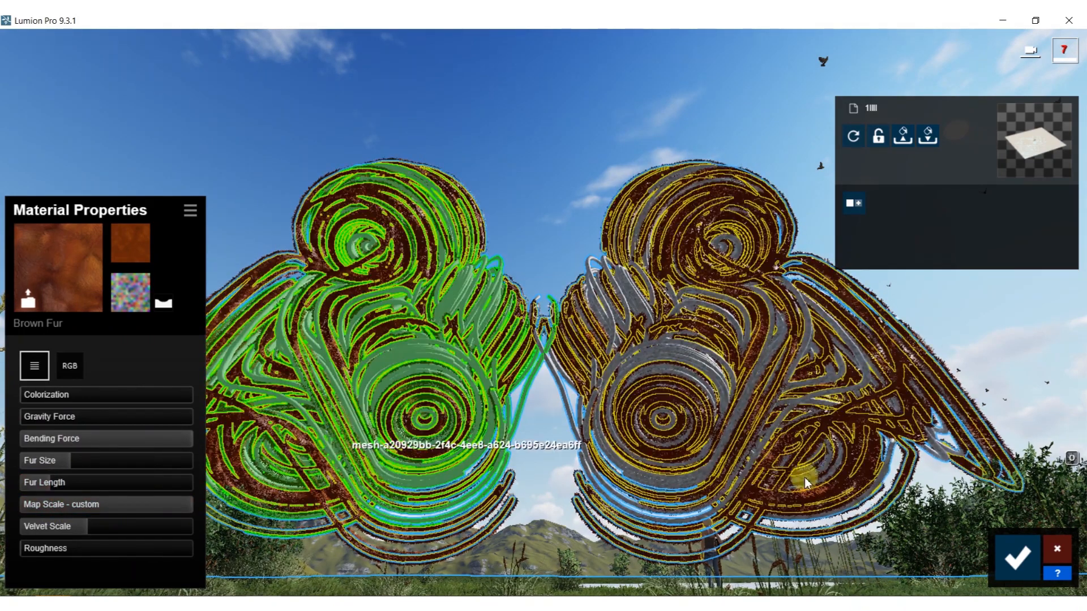
pyautogui.click(1018, 553)
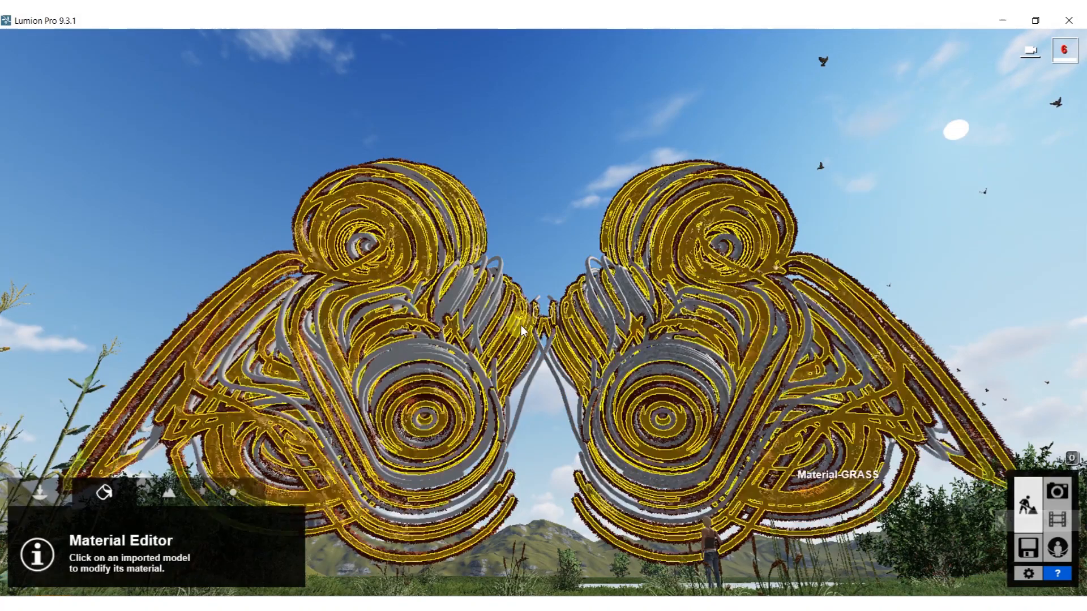
# Step: Return to photo mode and slightly reduce photo 1's sun heading and sun height
pyautogui.click(1056, 492)
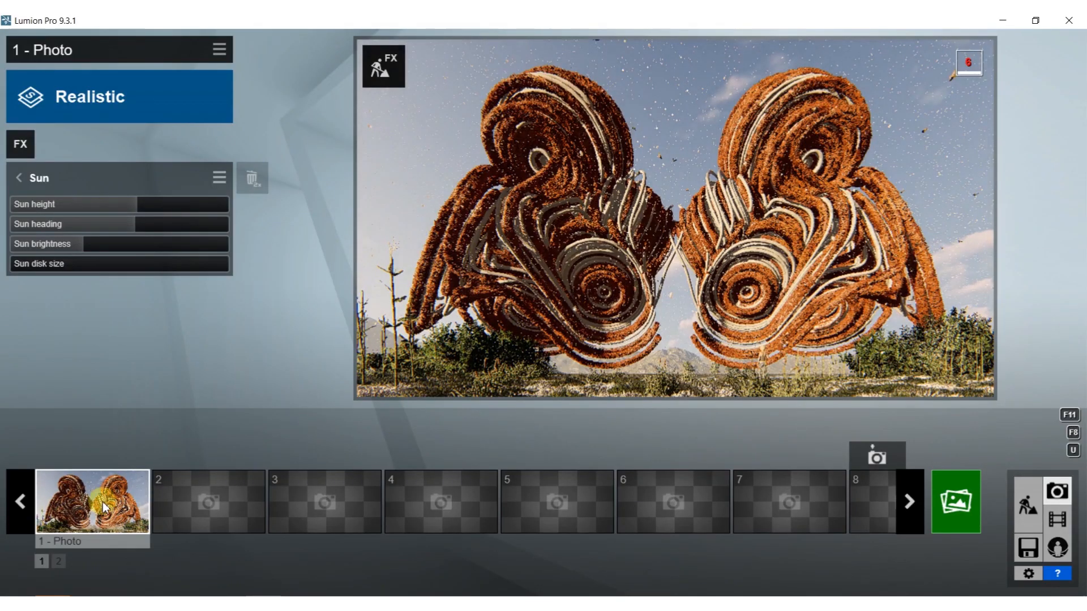
pyautogui.moveTo(112, 475)
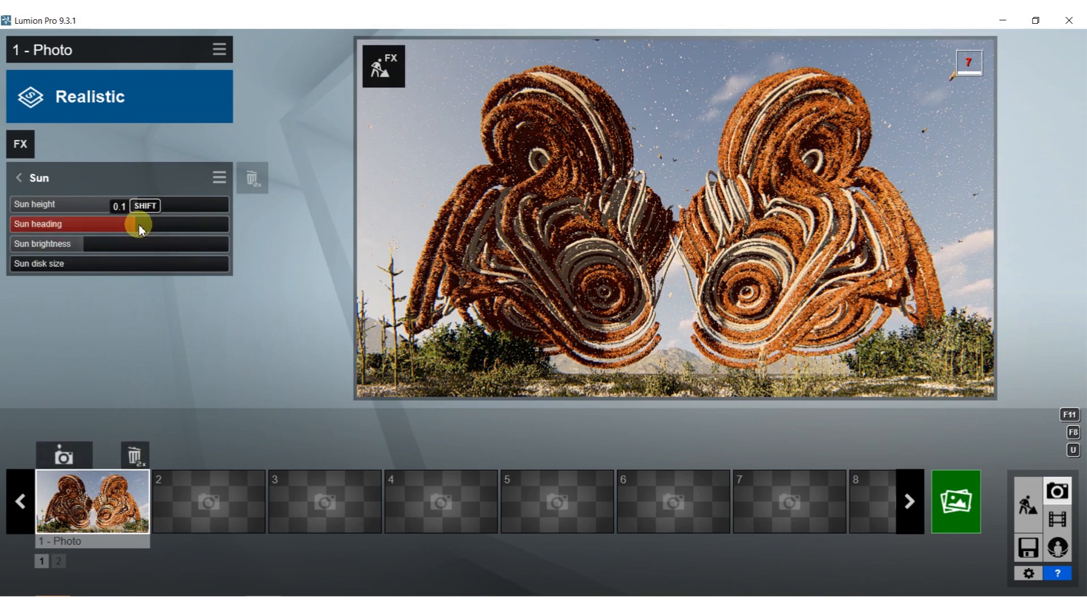
pyautogui.moveTo(136, 228); pyautogui.dragTo(74, 202)
pyautogui.click(134, 203)
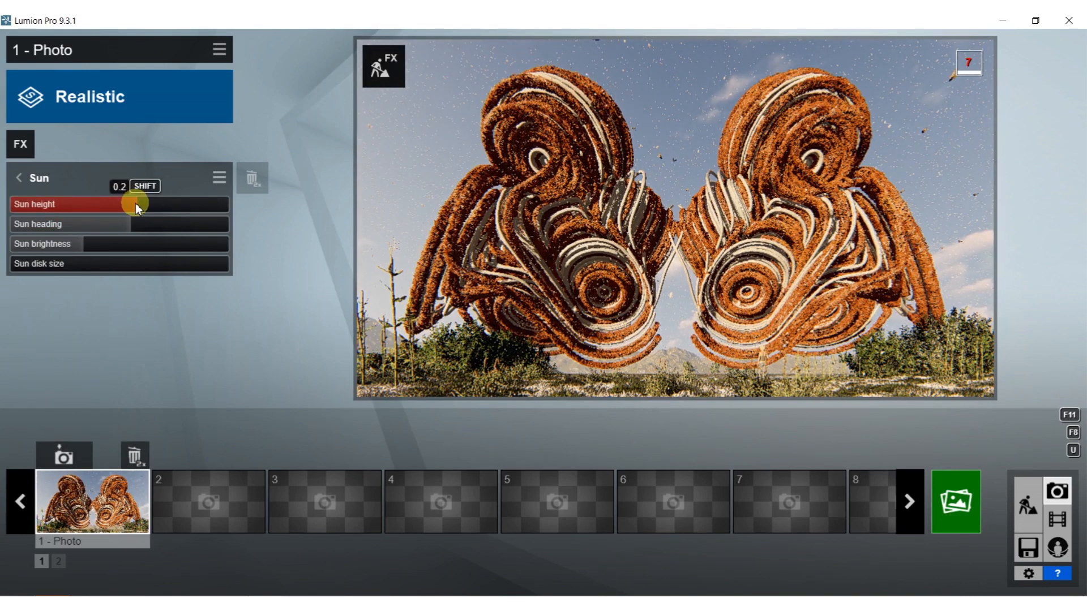
pyautogui.keyDown('shift'); pyautogui.moveTo(1, 203); pyautogui.dragTo(717, 160); pyautogui.keyUp('shift')
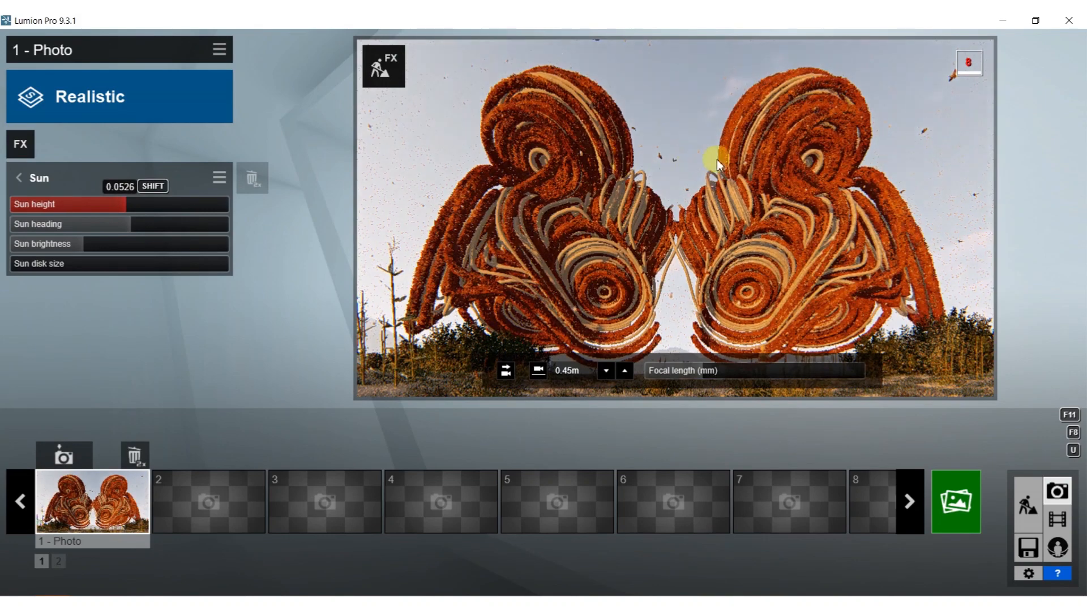
pyautogui.keyDown('shift'); pyautogui.moveTo(817, 162); pyautogui.dragTo(877, 162); pyautogui.keyUp('shift')
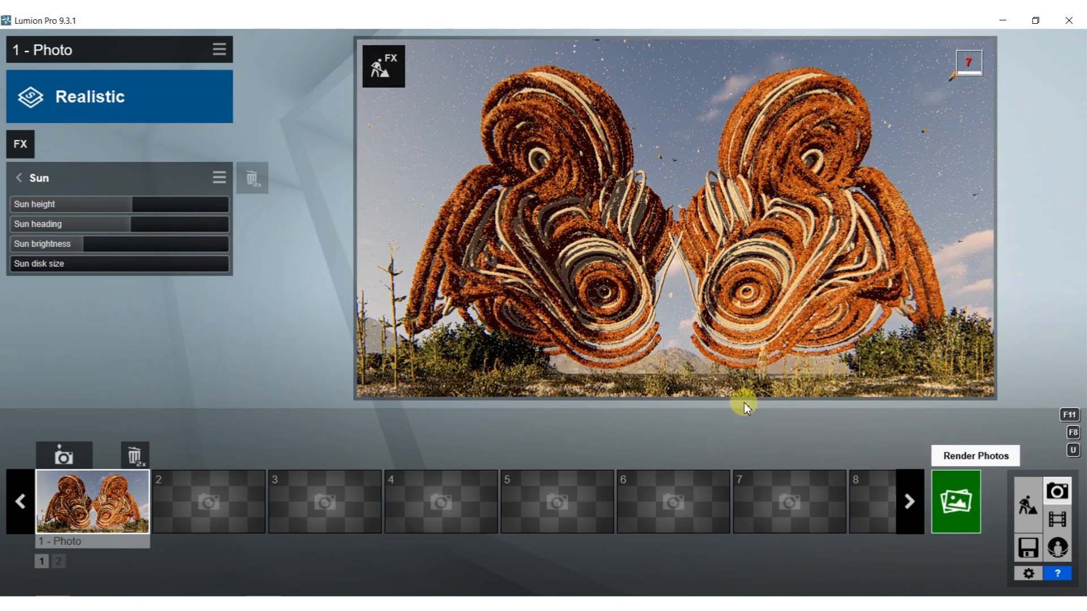
# Step: Render photo 1 at Desktop 1920x1080 and save it as 62, overwriting the existing file
pyautogui.click(956, 492)
pyautogui.click(400, 501)
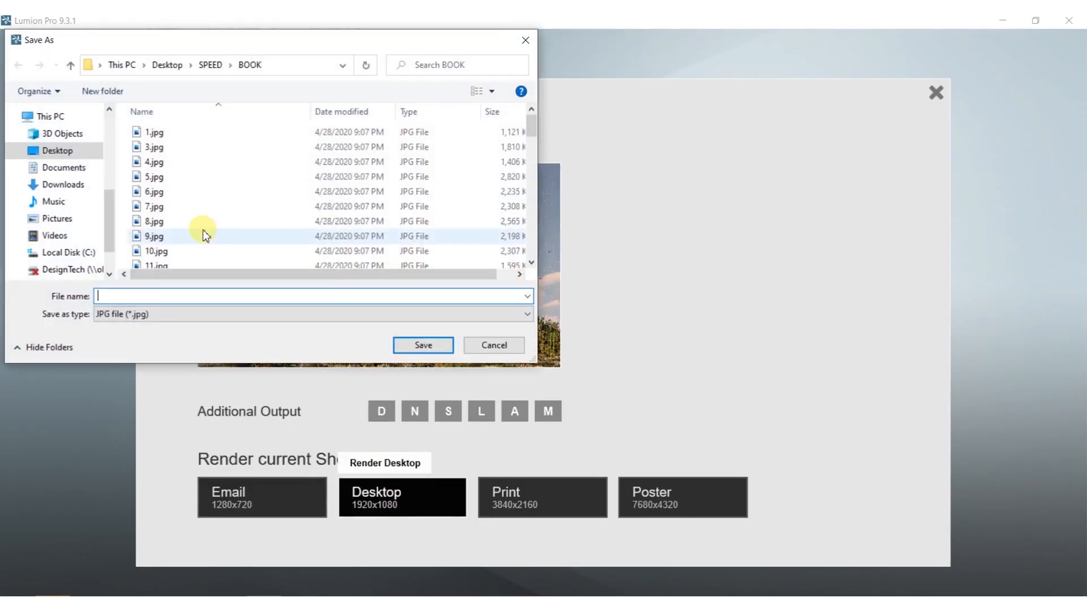
pyautogui.write('62')
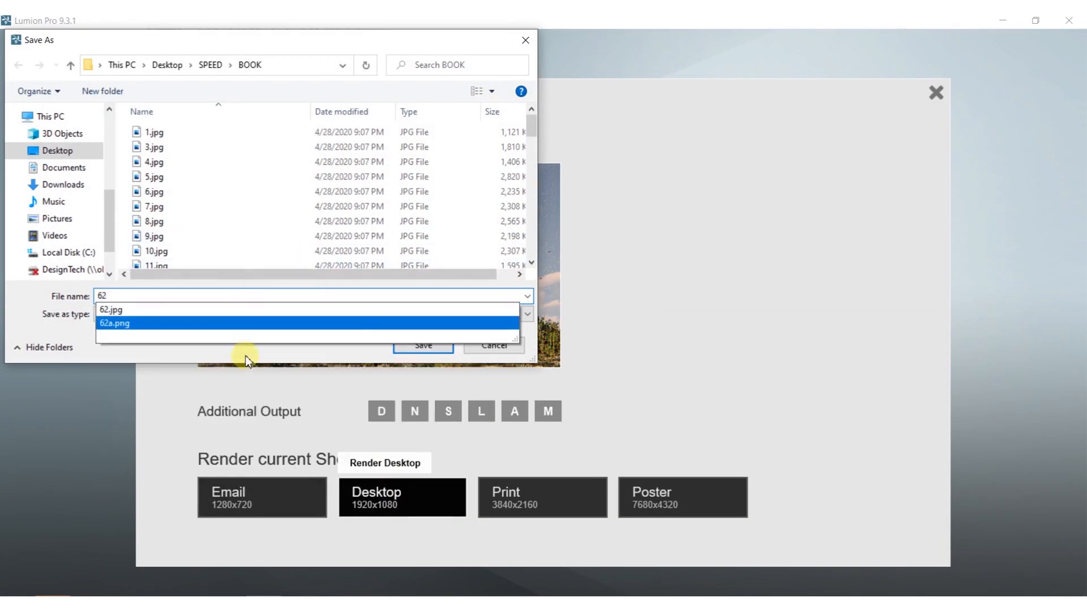
pyautogui.click(423, 345)
pyautogui.click(548, 357)
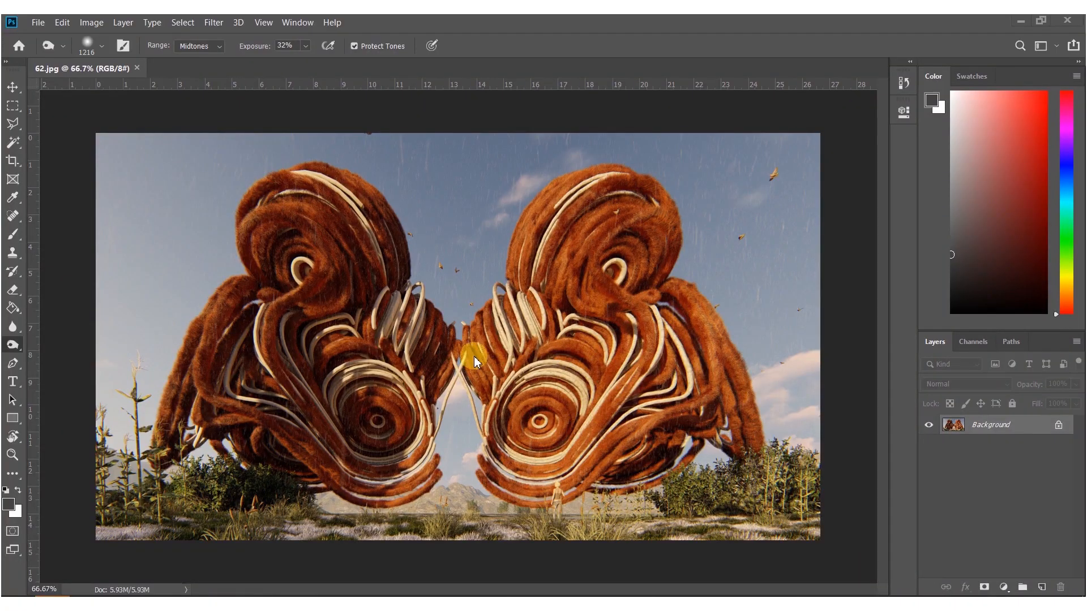
# Step: Switch to Photoshop and brighten the pavilion's midtones in 62.jpg at 32% exposure with large soft strokes, reducing the brush to 878 px
pyautogui.moveTo(474, 361)
pyautogui.mouseDown()
pyautogui.moveTo(500, 337)
pyautogui.moveTo(376, 364)
pyautogui.moveTo(311, 271)
pyautogui.moveTo(262, 266)
pyautogui.moveTo(279, 280)
pyautogui.moveTo(287, 376)
pyautogui.moveTo(304, 396)
pyautogui.moveTo(607, 333)
pyautogui.moveTo(705, 296)
pyautogui.moveTo(651, 308)
pyautogui.moveTo(655, 194)
pyautogui.moveTo(660, 448)
pyautogui.moveTo(414, 512)
pyautogui.moveTo(224, 466)
pyautogui.moveTo(53, 157)
pyautogui.moveTo(162, 255)
pyautogui.moveTo(451, 444)
pyautogui.mouseUp()
pyautogui.keyDown('alt'); pyautogui.moveTo(537, 363); pyautogui.dragTo(471, 364, button='right'); pyautogui.keyUp('alt')
pyautogui.moveTo(620, 210)
pyautogui.mouseDown()
pyautogui.moveTo(626, 182)
pyautogui.moveTo(688, 470)
pyautogui.moveTo(336, 503)
pyautogui.moveTo(531, 525)
pyautogui.moveTo(169, 488)
pyautogui.moveTo(341, 418)
pyautogui.mouseUp()
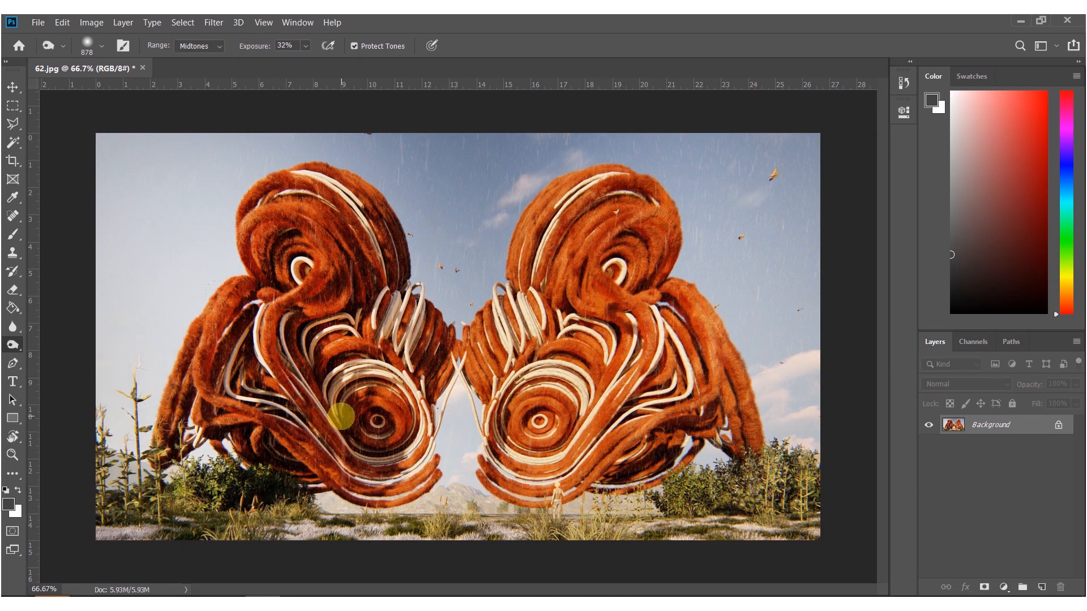
# Step: Add a new empty layer named Layer 1 above the background
pyautogui.press('m')
pyautogui.hotkey('ctrl', 'shift', 'n')
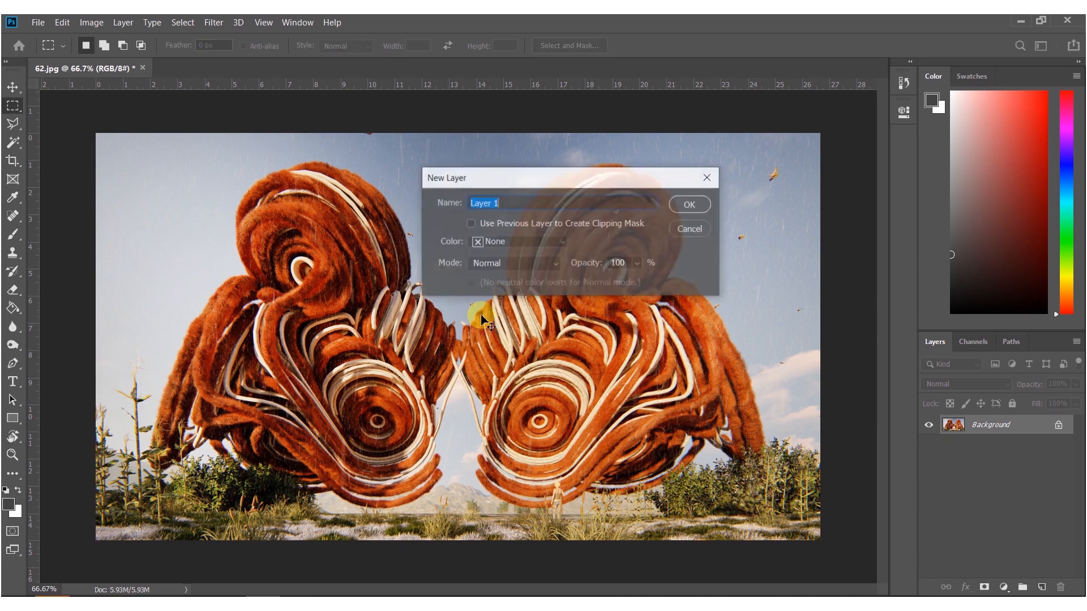
pyautogui.press('Return')
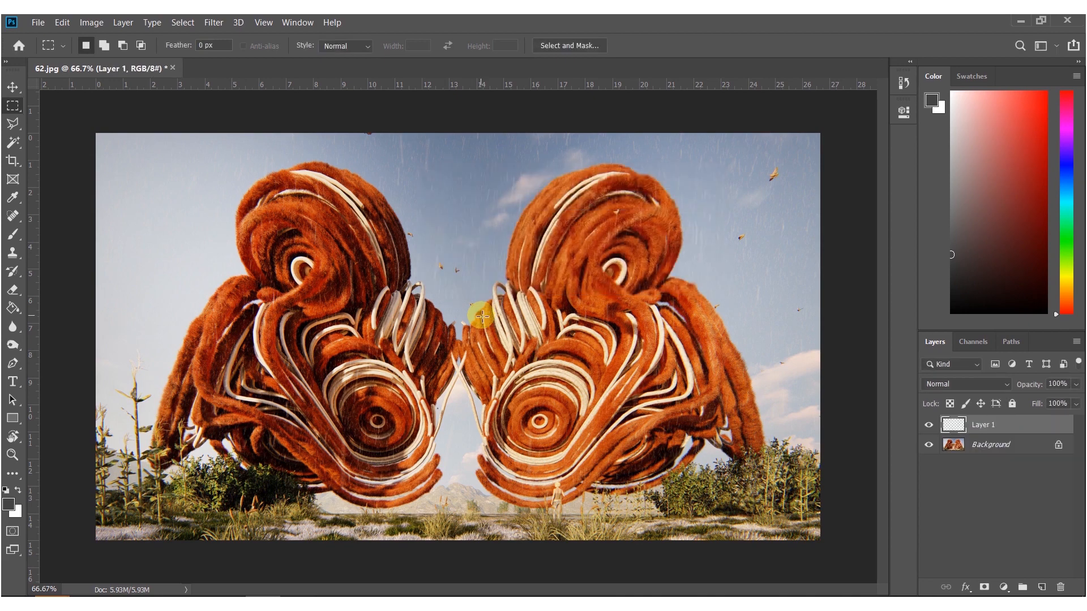
# Step: Paint soft black bands along the image's top and bottom edges with a 535 px brush, and set the layer opacity to 67%
pyautogui.press('b')
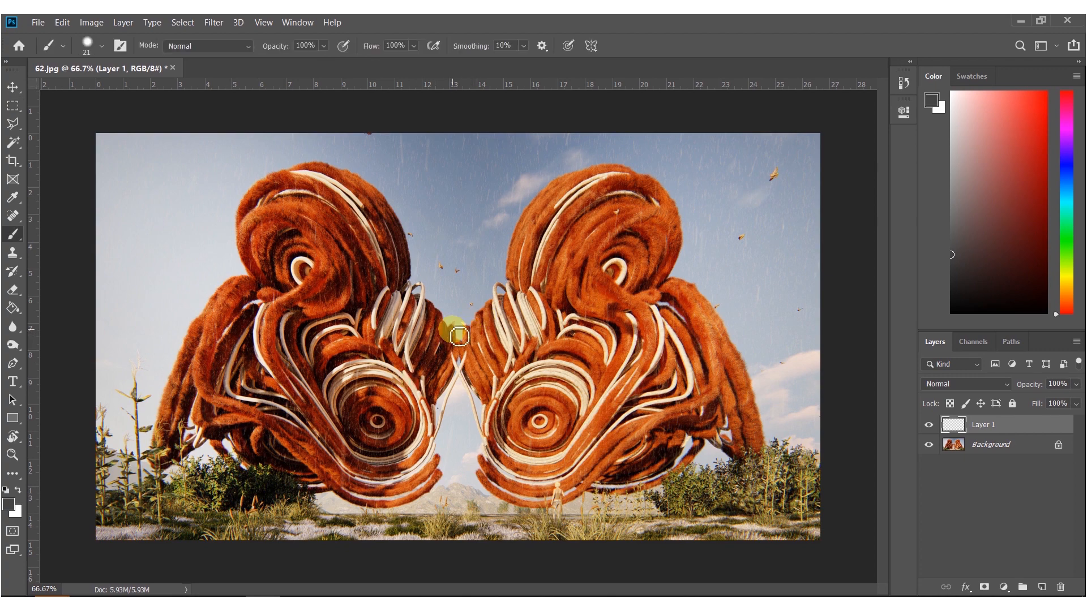
pyautogui.click(7, 491)
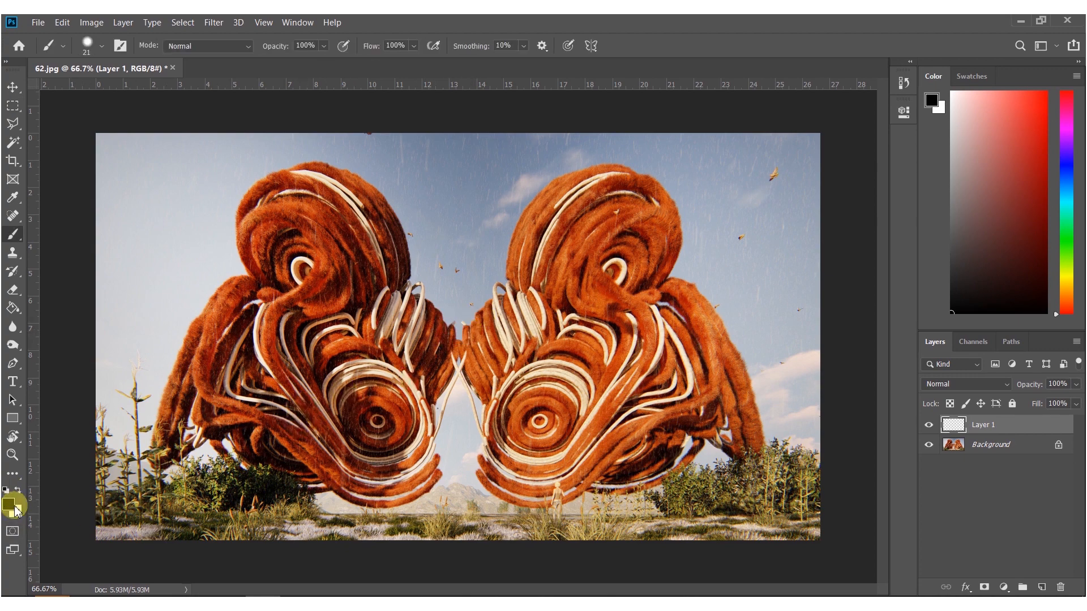
pyautogui.moveTo(210, 482)
pyautogui.keyDown('alt'); pyautogui.mouseDown(button='right')
pyautogui.moveTo(274, 487)
pyautogui.moveTo(219, 29)
pyautogui.mouseUp(button='right'); pyautogui.keyUp('alt')
pyautogui.keyDown('alt'); pyautogui.scroll(-6, 300, 386); pyautogui.keyUp('alt')
pyautogui.keyDown('alt'); pyautogui.moveTo(283, 423); pyautogui.dragTo(303, 429, button='right'); pyautogui.keyUp('alt')
pyautogui.moveTo(235, 473); pyautogui.dragTo(518, 470)
pyautogui.moveTo(779, 192); pyautogui.dragTo(99, 198)
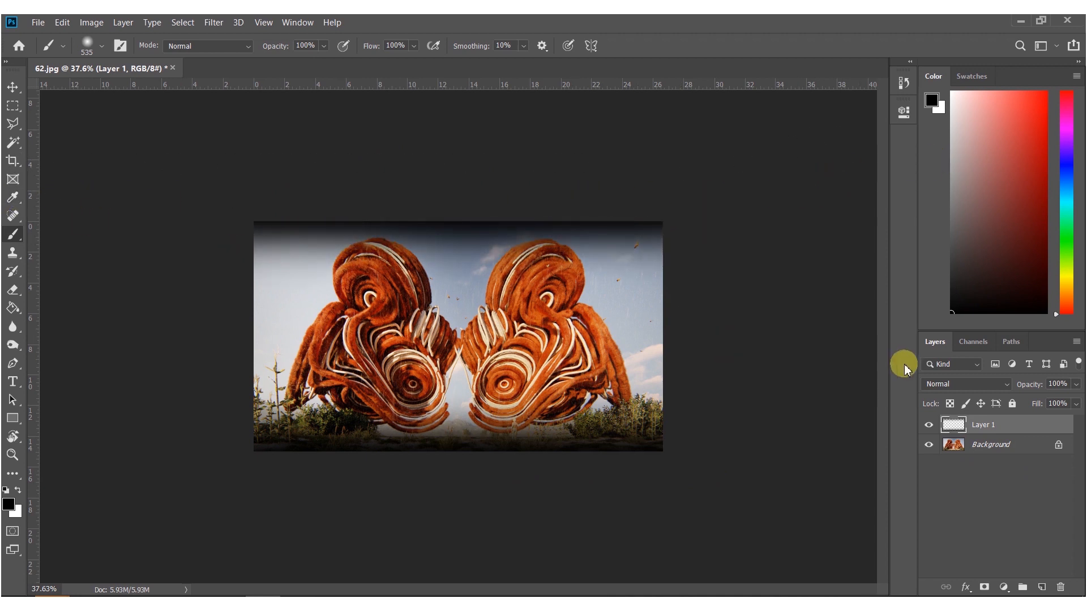
pyautogui.moveTo(1032, 389); pyautogui.dragTo(1019, 390)
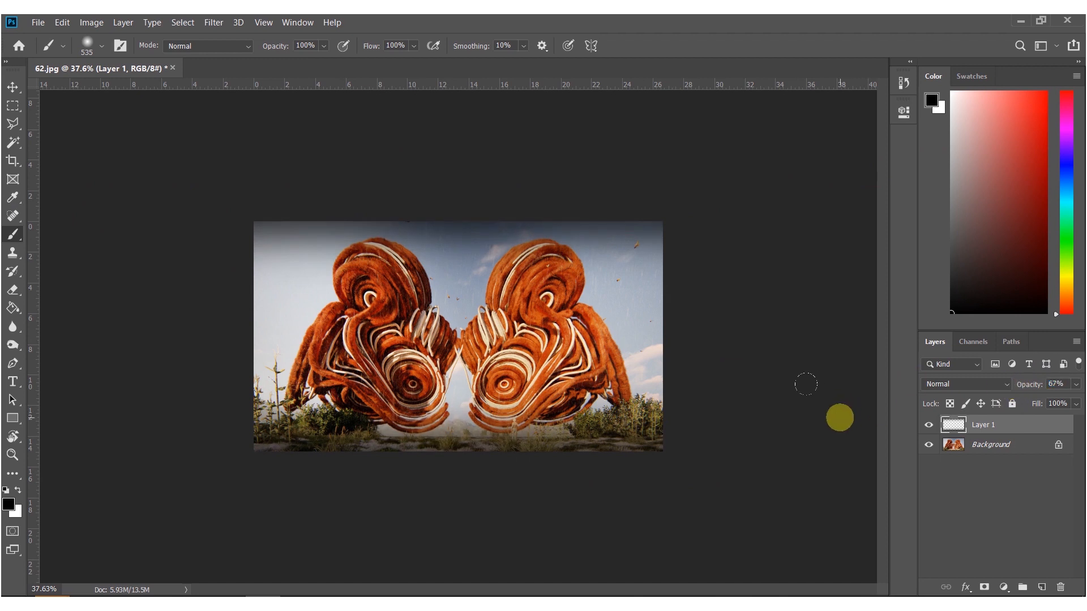
# Step: Erase part of the dark band above the pavilion with a soft eraser of about 489 px at 98% opacity
pyautogui.press('e')
pyautogui.keyDown('alt'); pyautogui.moveTo(422, 301); pyautogui.dragTo(470, 303, button='right'); pyautogui.keyUp('alt')
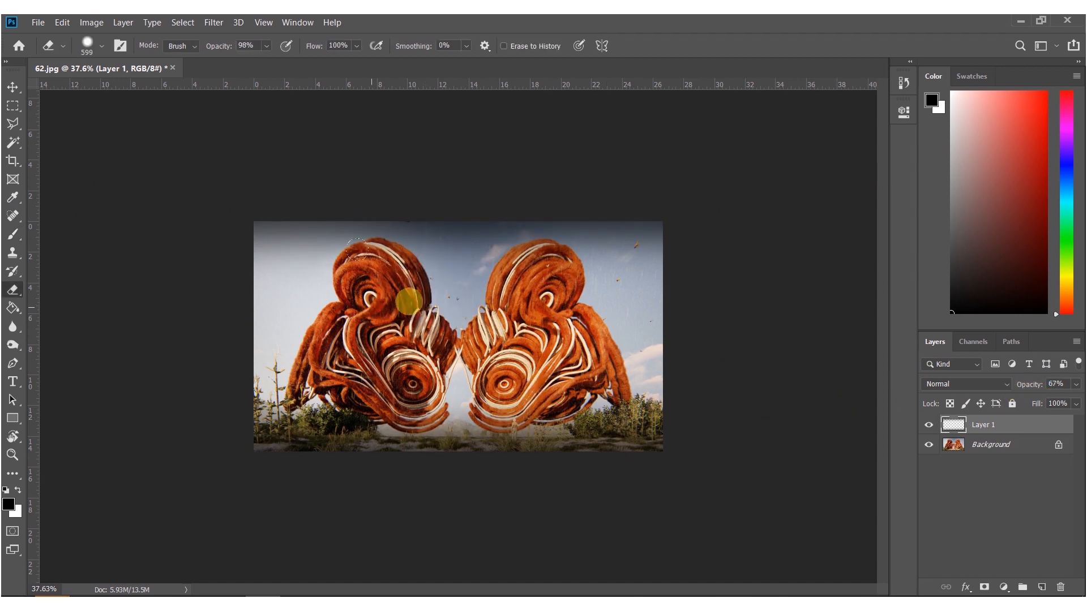
pyautogui.moveTo(488, 291)
pyautogui.keyDown('alt'); pyautogui.mouseDown(button='right')
pyautogui.moveTo(470, 294)
pyautogui.moveTo(419, 350)
pyautogui.mouseUp(button='right'); pyautogui.keyUp('alt')
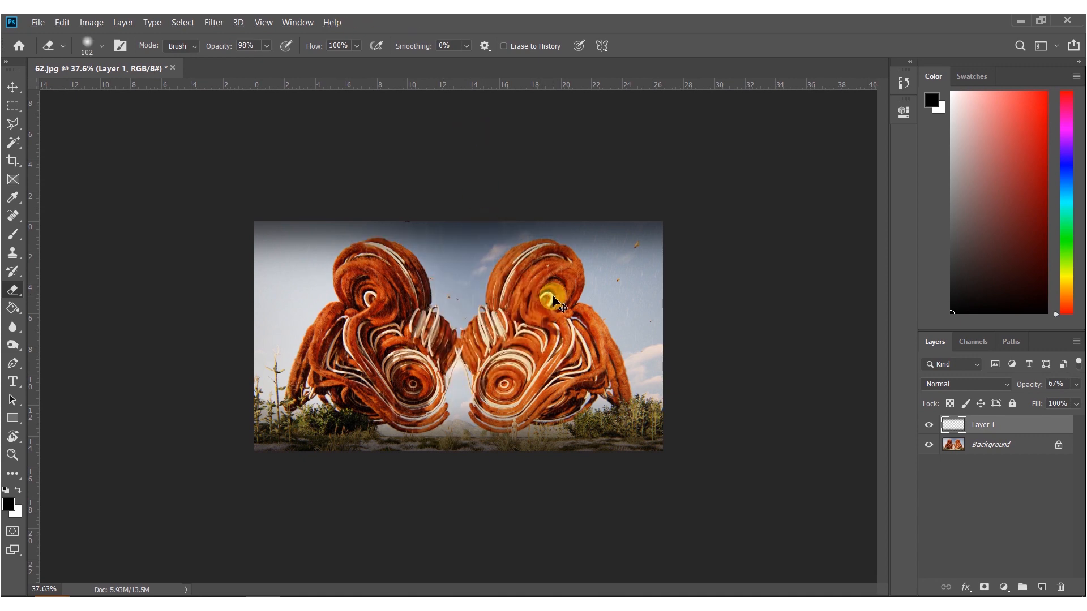
pyautogui.keyDown('alt'); pyautogui.moveTo(576, 288); pyautogui.dragTo(603, 295, button='right'); pyautogui.keyUp('alt')
pyautogui.moveTo(449, 252)
pyautogui.mouseDown()
pyautogui.moveTo(342, 256)
pyautogui.moveTo(493, 243)
pyautogui.moveTo(555, 258)
pyautogui.moveTo(317, 243)
pyautogui.moveTo(191, 282)
pyautogui.mouseUp()
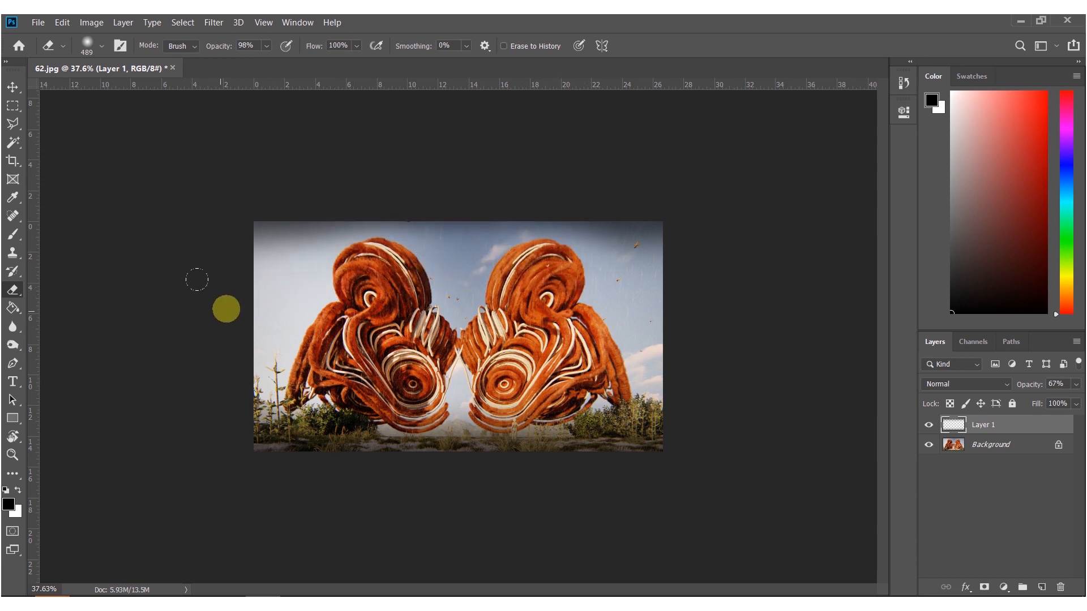
# Step: Erase more of the dark shading around the pavilion with the 489 px soft eraser, and add an empty layer above Layer 1
pyautogui.moveTo(321, 278)
pyautogui.mouseDown()
pyautogui.moveTo(605, 277)
pyautogui.moveTo(717, 290)
pyautogui.moveTo(668, 364)
pyautogui.moveTo(621, 387)
pyautogui.moveTo(325, 396)
pyautogui.moveTo(152, 364)
pyautogui.mouseUp()
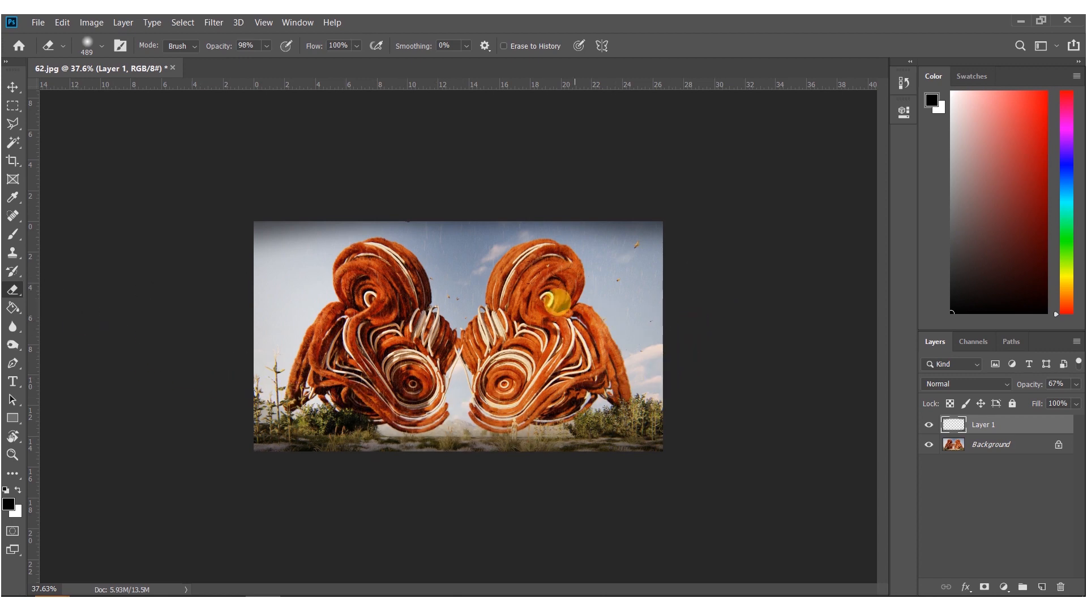
pyautogui.keyDown('alt'); pyautogui.scroll(7, 480, 295); pyautogui.keyUp('alt')
pyautogui.press('o')
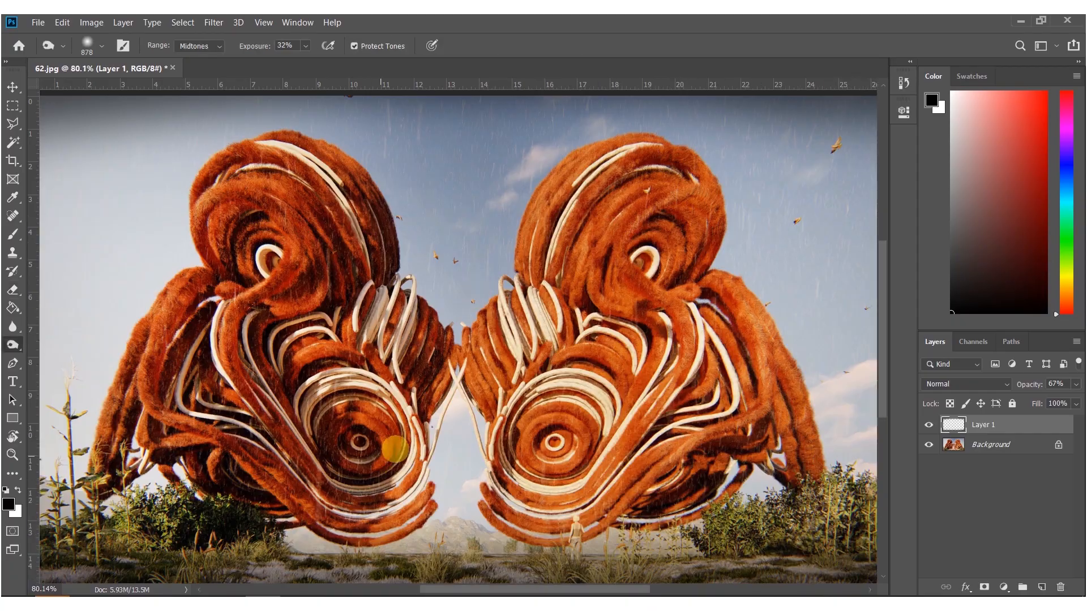
pyautogui.keyDown('alt'); pyautogui.scroll(7, 504, 373); pyautogui.keyUp('alt')
pyautogui.keyDown('alt'); pyautogui.moveTo(552, 244); pyautogui.dragTo(225, 277, button='right'); pyautogui.keyUp('alt')
pyautogui.keyDown('alt'); pyautogui.moveTo(497, 245); pyautogui.dragTo(525, 227, button='right'); pyautogui.keyUp('alt')
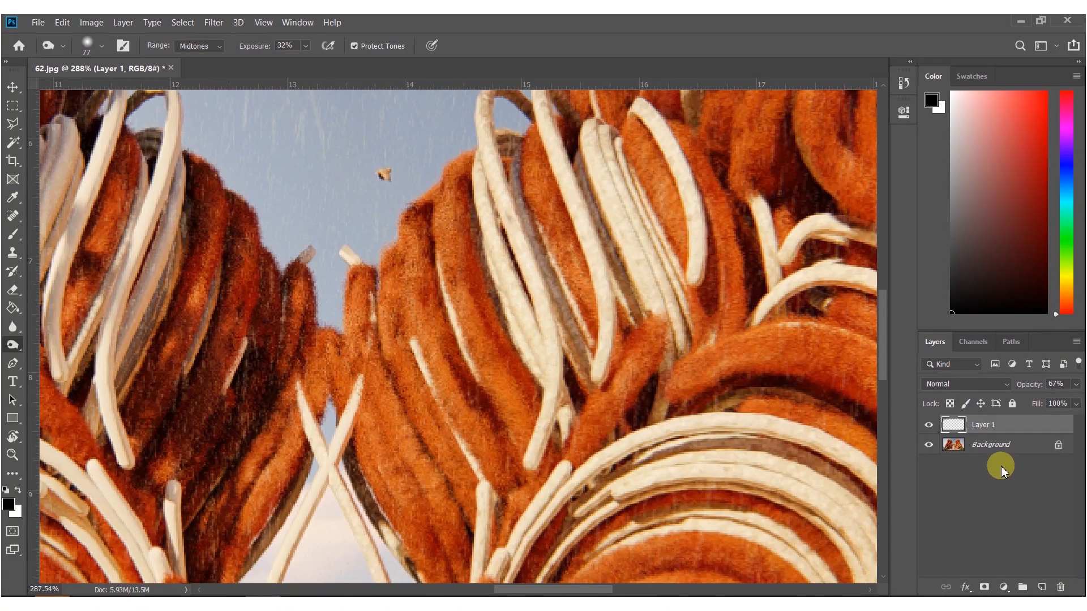
pyautogui.click(1043, 587)
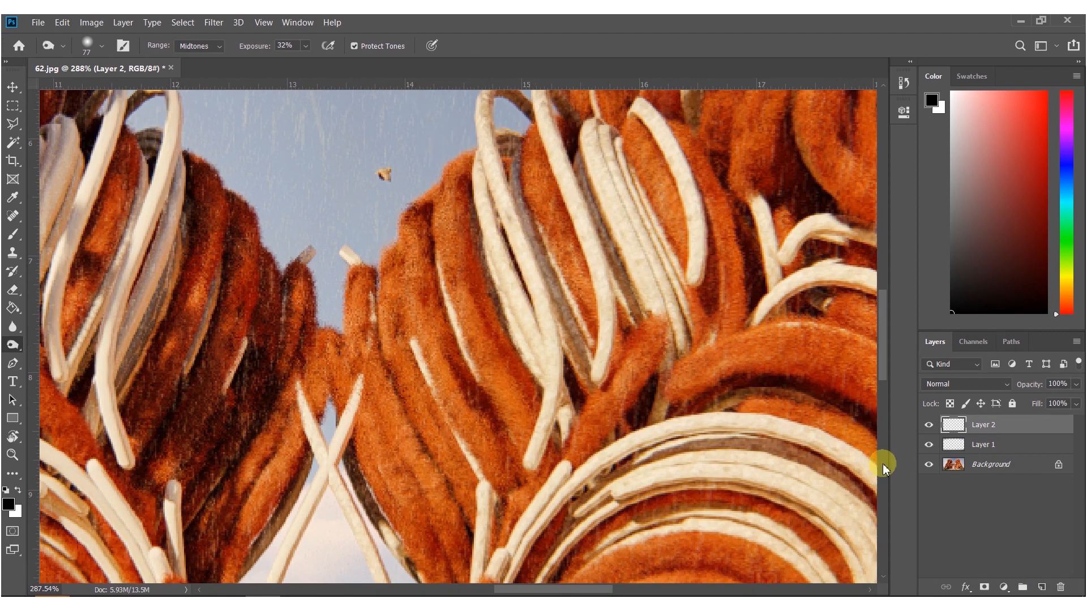
# Step: Dodge the cream strands on the pavilion's right half in the Background layer, using a 105 px brush on midtones at 32% exposure
pyautogui.click(988, 464)
pyautogui.keyDown('alt'); pyautogui.moveTo(478, 275); pyautogui.dragTo(521, 278, button='right'); pyautogui.keyUp('alt')
pyautogui.moveTo(502, 223)
pyautogui.mouseDown()
pyautogui.moveTo(545, 321)
pyautogui.moveTo(525, 347)
pyautogui.mouseUp()
pyautogui.keyDown('alt'); pyautogui.scroll(-5, 548, 351); pyautogui.keyUp('alt')
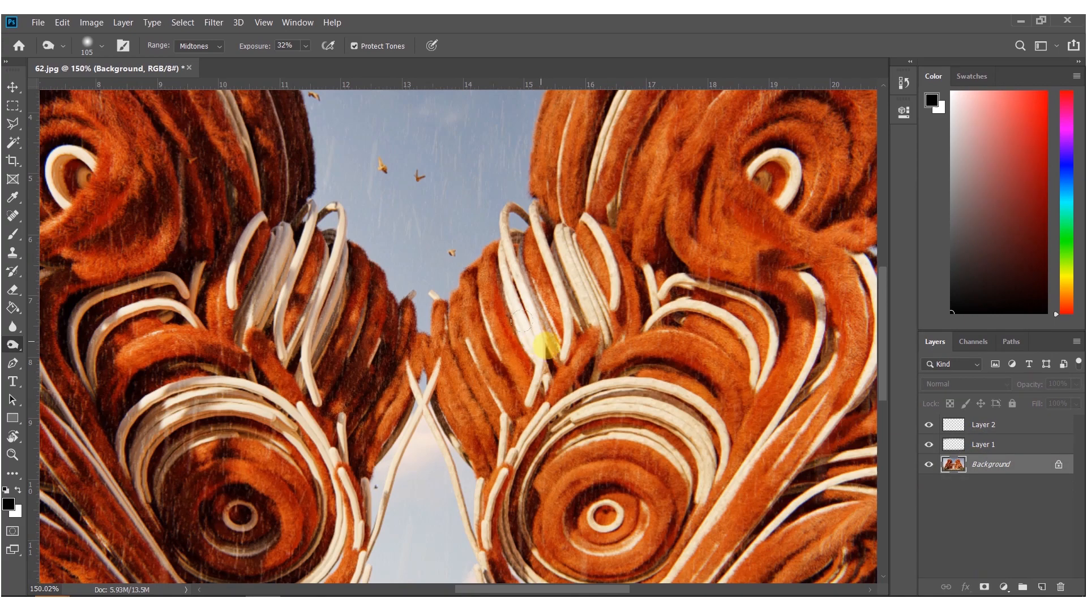
pyautogui.moveTo(626, 397); pyautogui.dragTo(687, 425)
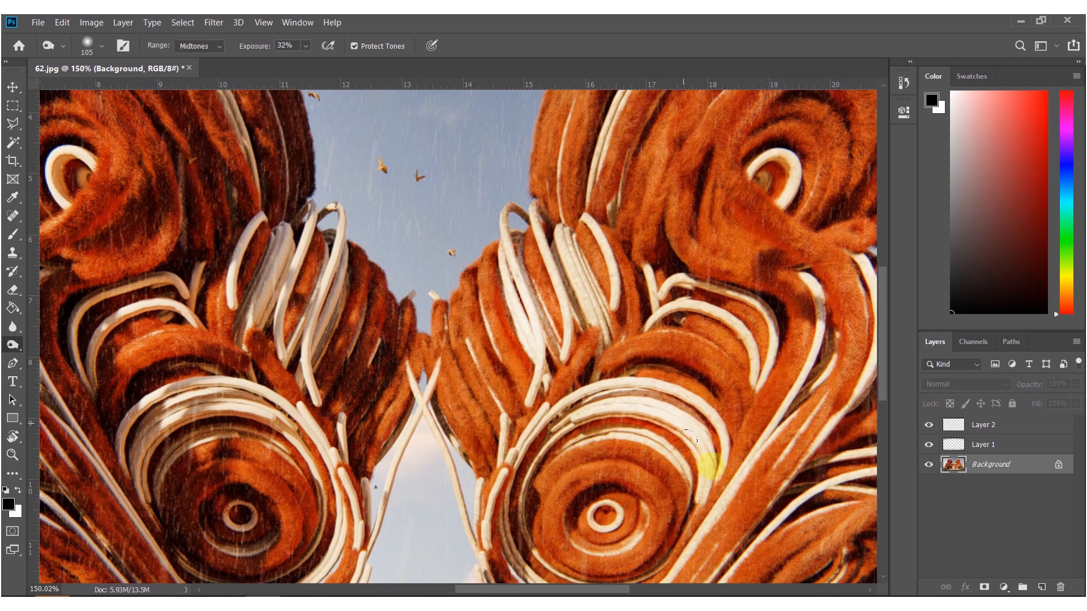
# Step: Dodge the cream strands on the pavilion's left half and touch up the outer right strands with the same 105 px brush
pyautogui.moveTo(224, 269)
pyautogui.mouseDown()
pyautogui.moveTo(219, 261)
pyautogui.moveTo(238, 254)
pyautogui.moveTo(238, 278)
pyautogui.moveTo(253, 232)
pyautogui.moveTo(246, 318)
pyautogui.moveTo(369, 300)
pyautogui.mouseUp()
pyautogui.moveTo(330, 371)
pyautogui.mouseDown()
pyautogui.moveTo(262, 396)
pyautogui.moveTo(321, 377)
pyautogui.moveTo(259, 431)
pyautogui.mouseUp()
pyautogui.keyDown('alt'); pyautogui.scroll(-4, 401, 345); pyautogui.keyUp('alt')
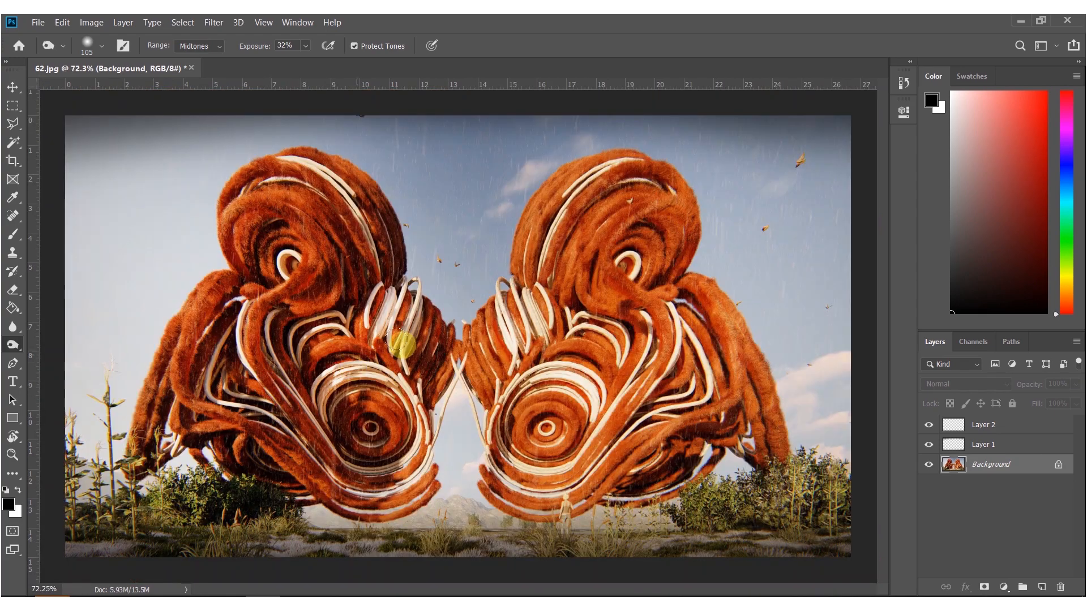
pyautogui.moveTo(704, 356)
pyautogui.mouseDown()
pyautogui.moveTo(718, 364)
pyautogui.moveTo(702, 372)
pyautogui.mouseUp()
pyautogui.keyDown('alt'); pyautogui.scroll(-2, 408, 376); pyautogui.keyUp('alt')
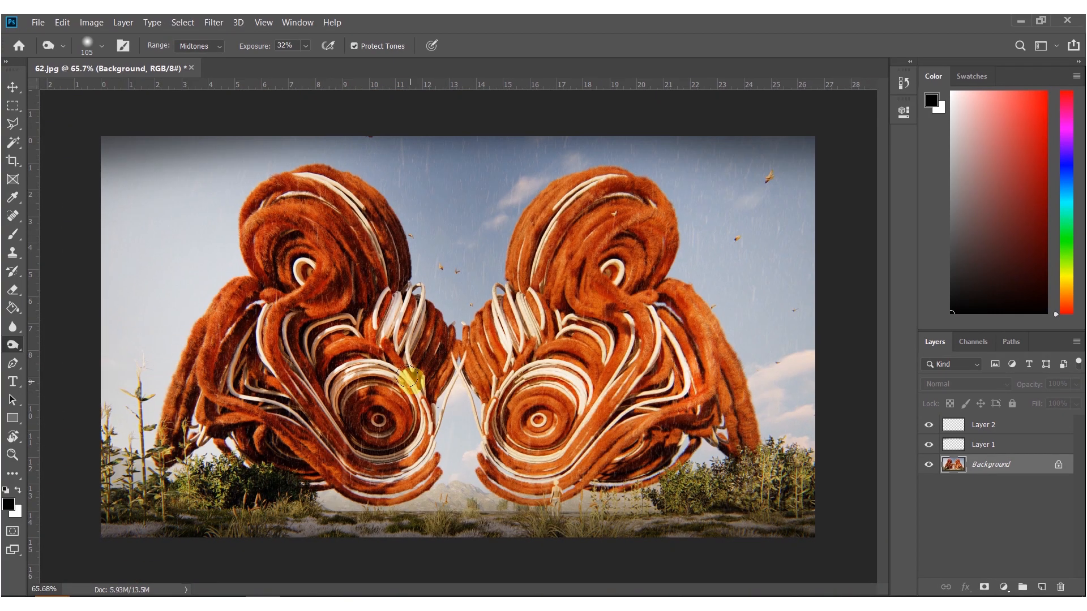
pyautogui.keyDown('alt'); pyautogui.scroll(2, 368, 396); pyautogui.keyUp('alt')
pyautogui.keyDown('alt'); pyautogui.scroll(-1, 376, 405); pyautogui.keyUp('alt')
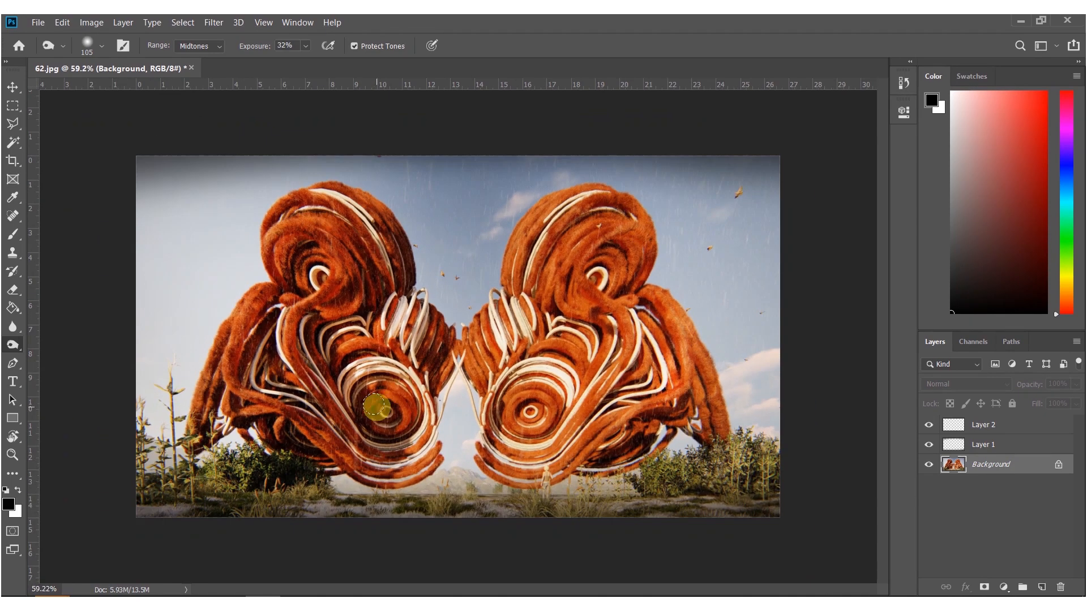
# Step: Try Auto Tone on the Background layer and undo it
pyautogui.press('m')
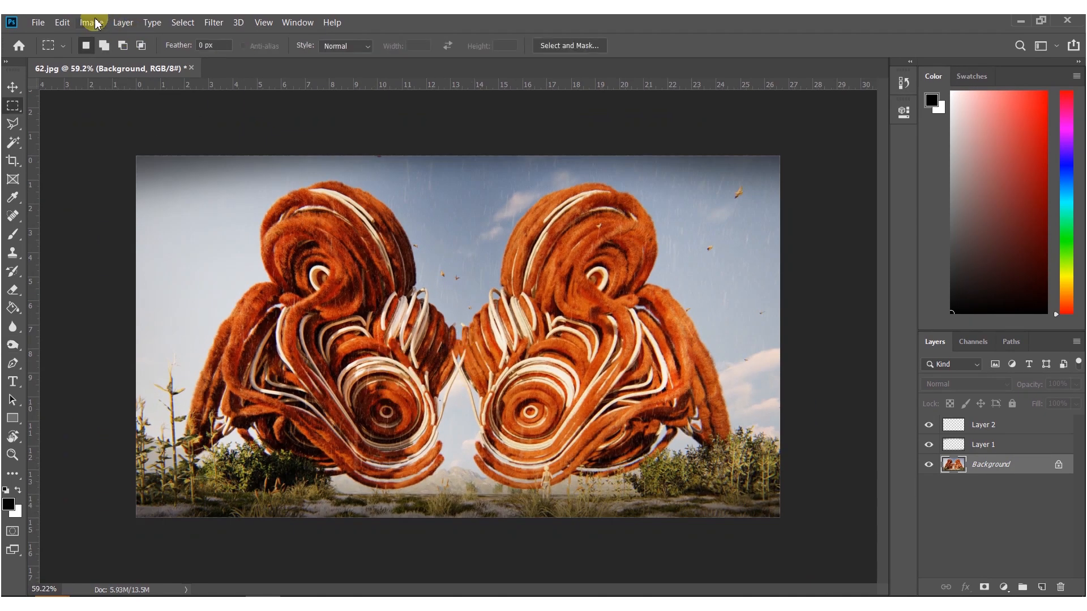
pyautogui.click(92, 23)
pyautogui.click(108, 73)
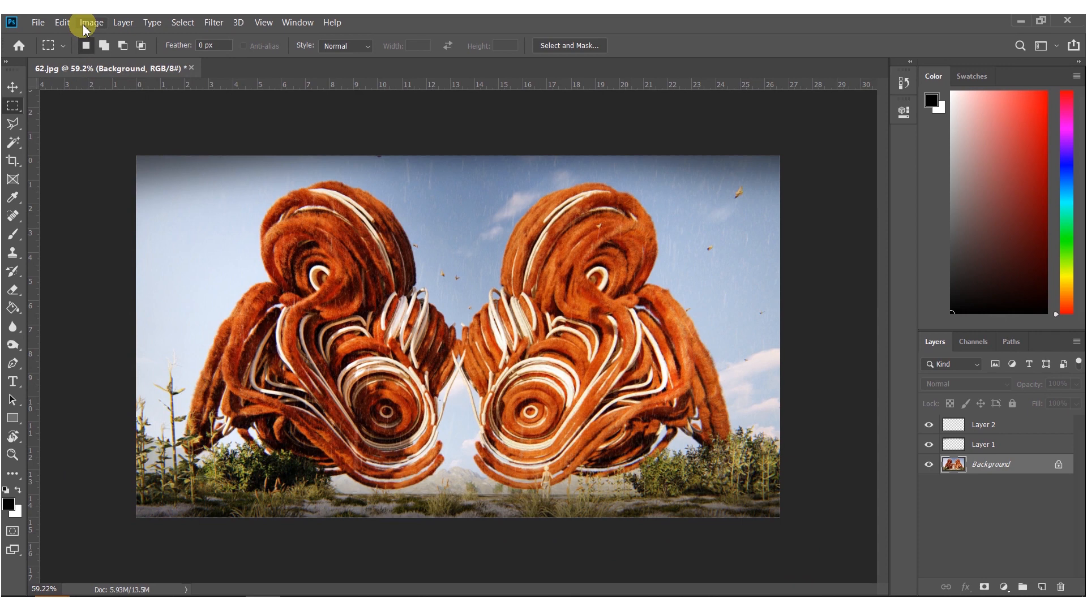
pyautogui.hotkey('ctrl', 'z')
# Step: Apply the Auto Tone and Auto Color corrections to the Background layer
pyautogui.click(89, 22)
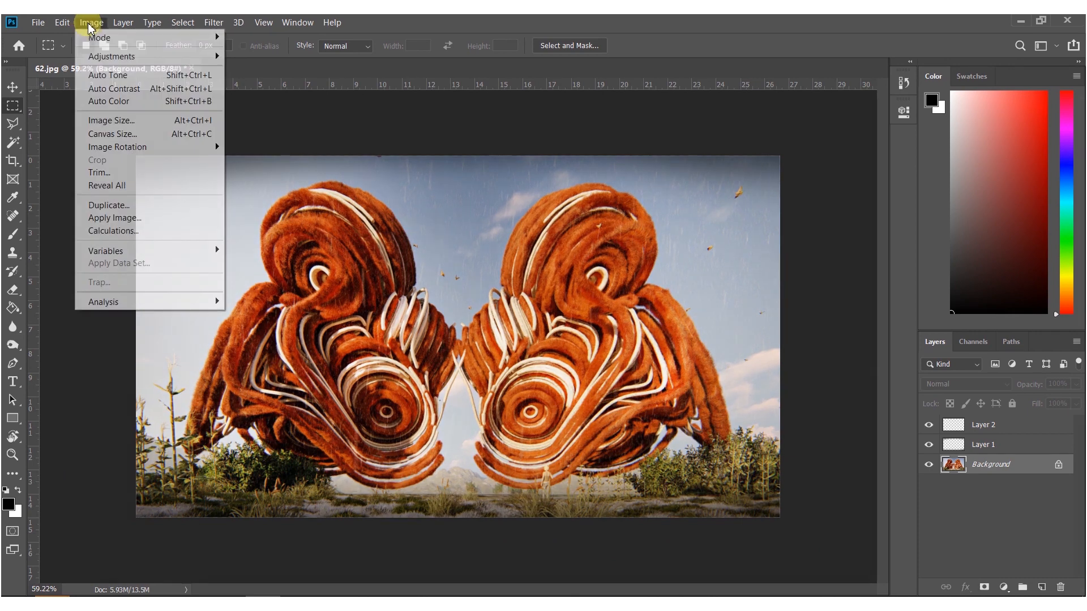
pyautogui.click(115, 76)
pyautogui.click(91, 23)
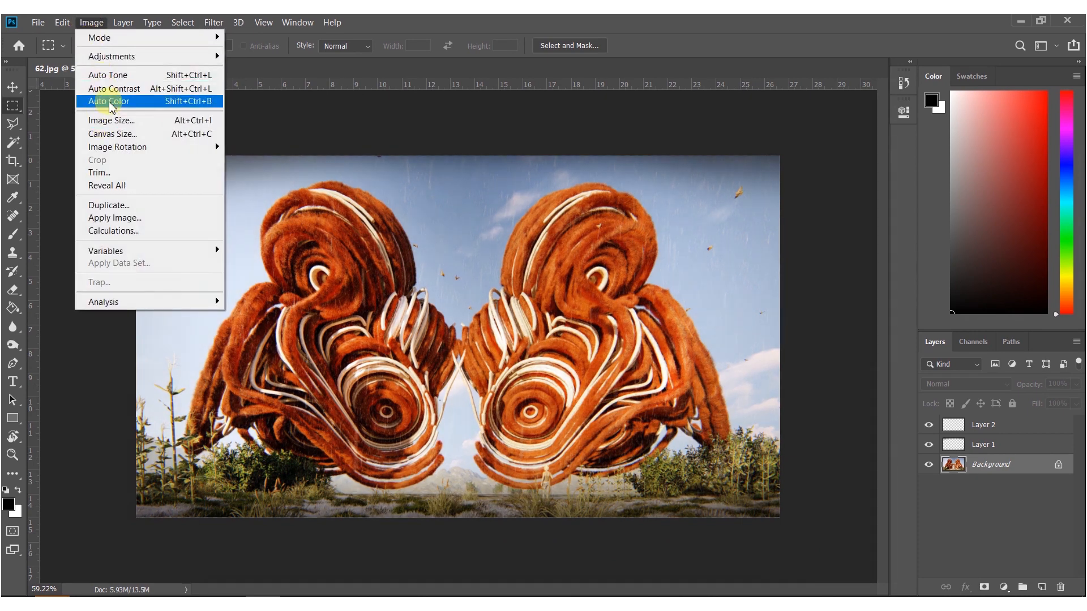
pyautogui.click(110, 102)
pyautogui.click(85, 22)
pyautogui.click(120, 102)
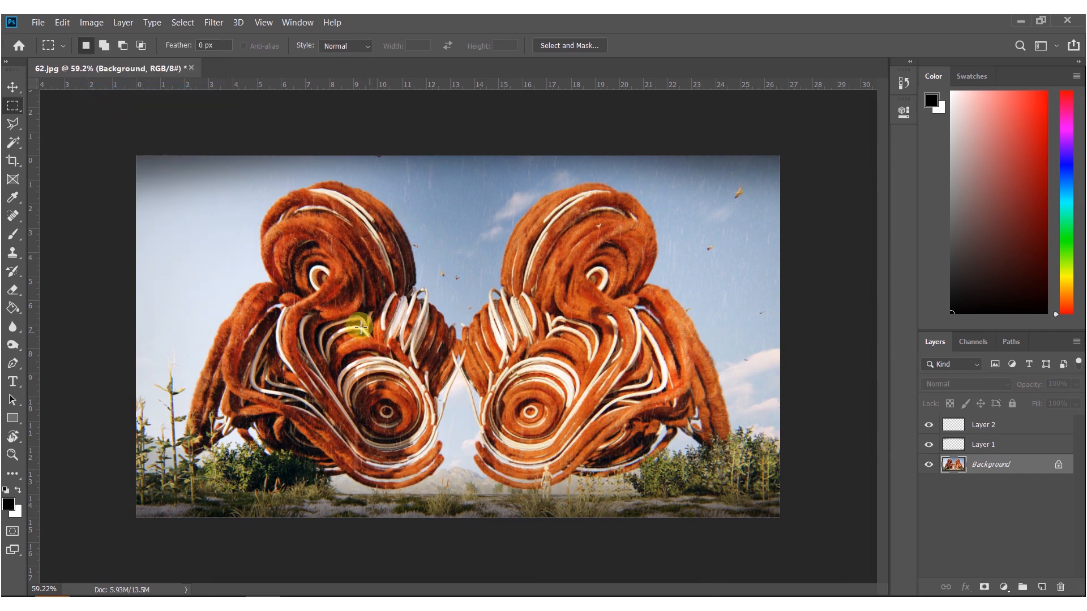
# Step: Erase more of the dark shading on Layer 1 with a 613 px soft eraser, and flatten all layers into the Background
pyautogui.press('e')
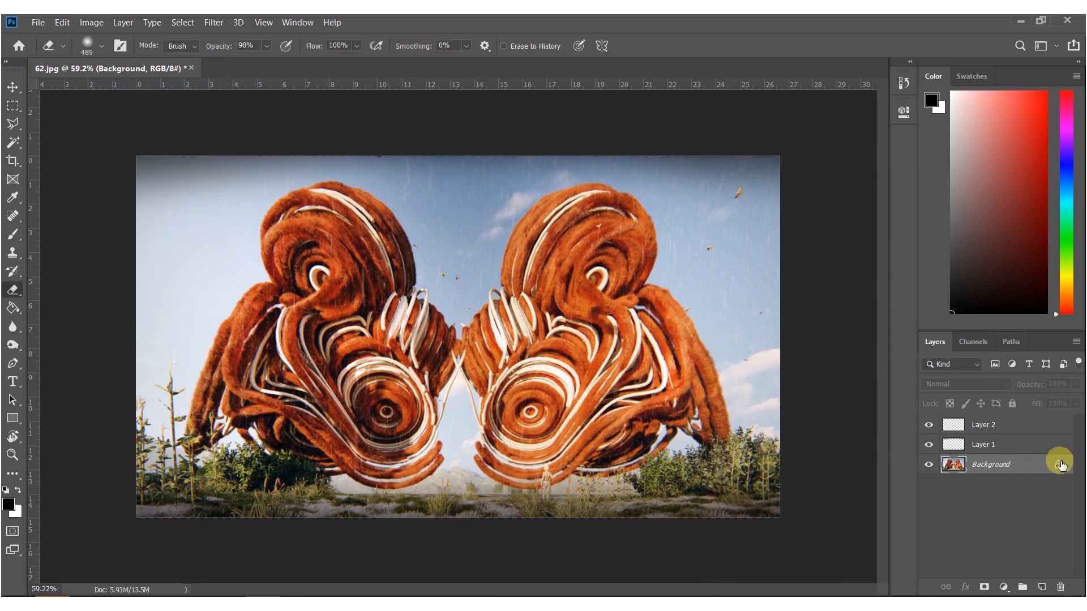
pyautogui.click(997, 448)
pyautogui.moveTo(279, 257)
pyautogui.mouseDown()
pyautogui.moveTo(150, 269)
pyautogui.moveTo(498, 243)
pyautogui.moveTo(728, 250)
pyautogui.moveTo(408, 250)
pyautogui.moveTo(764, 389)
pyautogui.mouseUp()
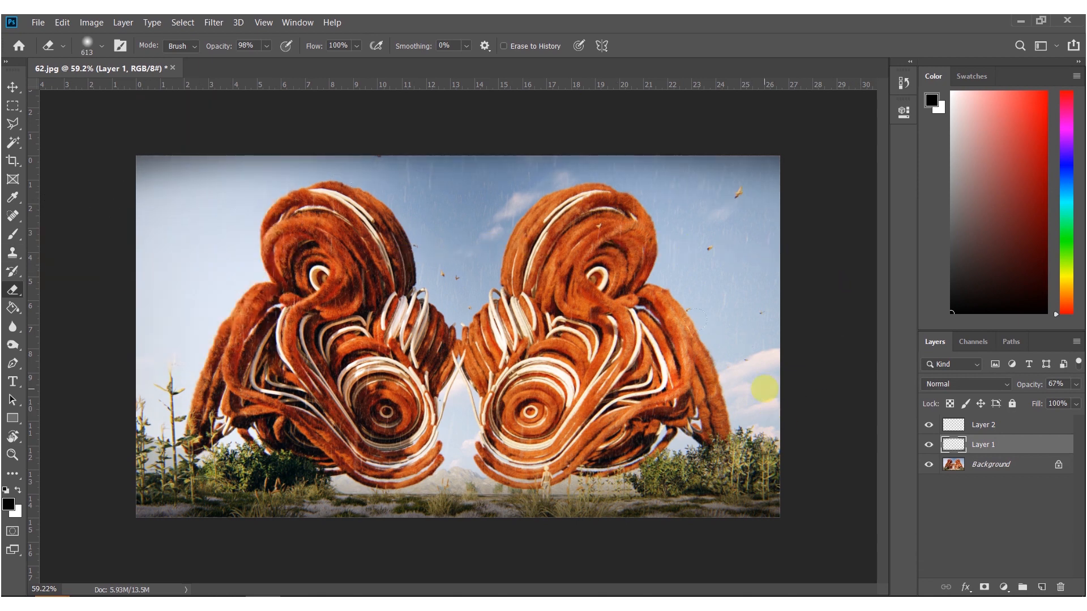
pyautogui.rightClick(978, 465)
pyautogui.click(988, 420)
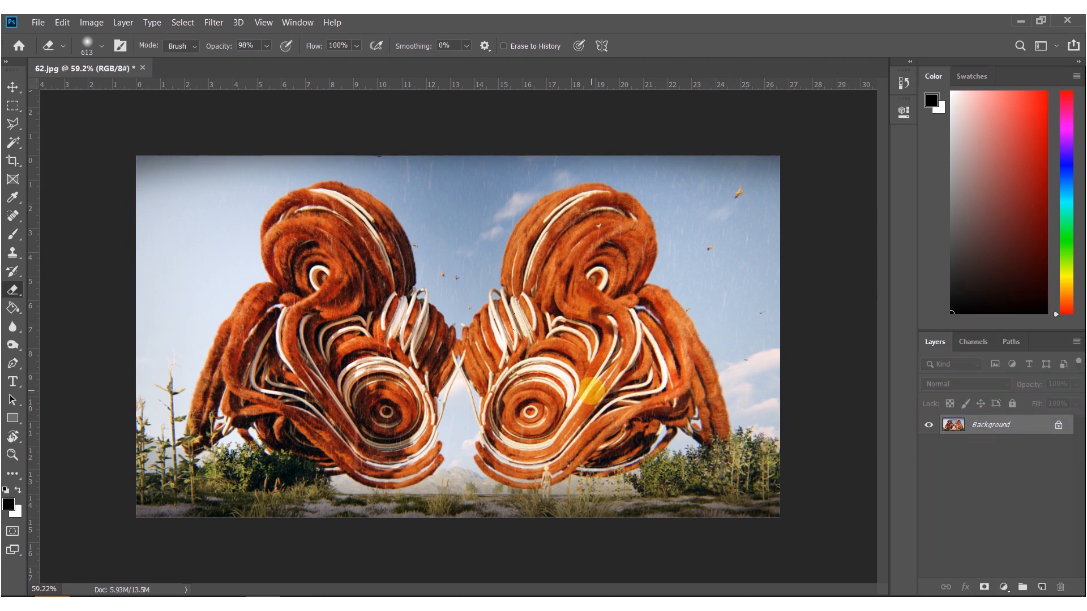